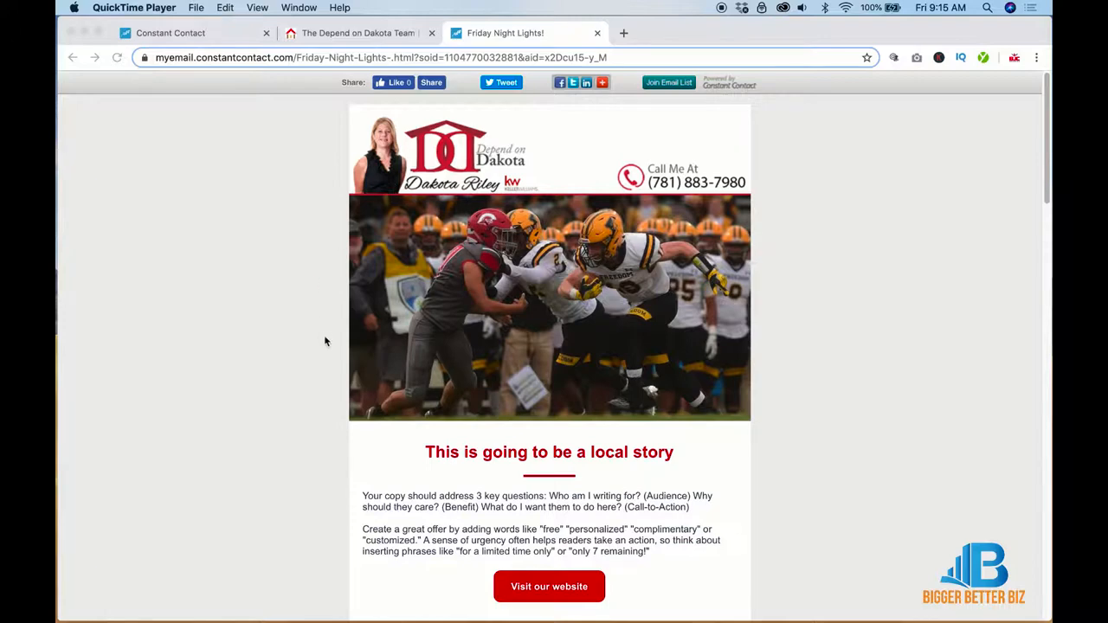
# Step: Scroll through the finished Friday Night Lights realtor newsletter preview from top to bottom
pyautogui.scroll(-2, 326, 340)
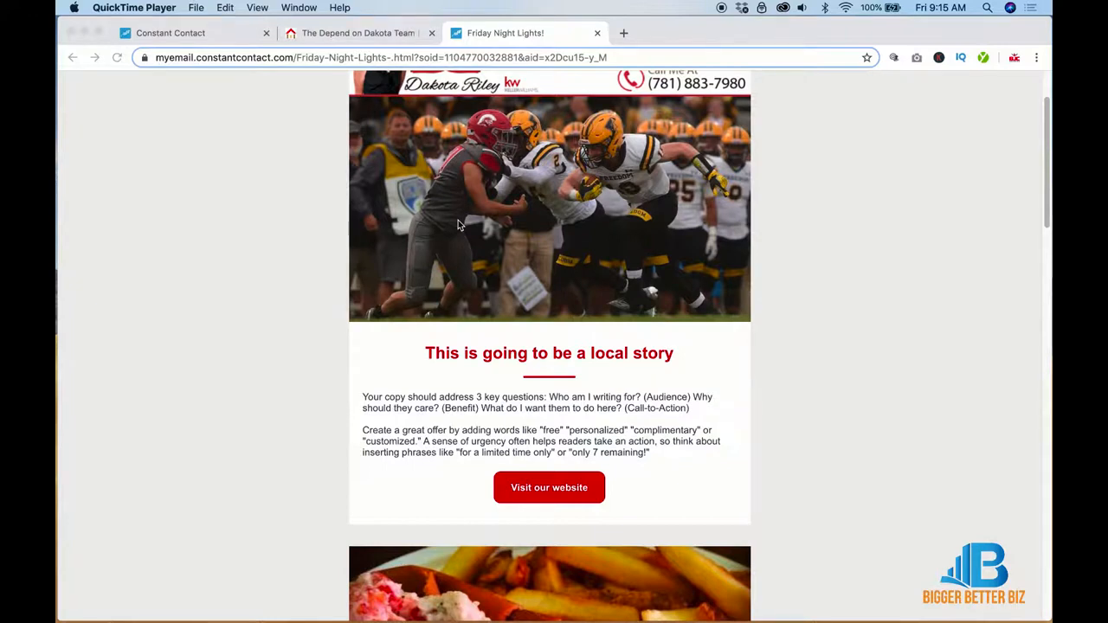
pyautogui.scroll(-9, 458, 225)
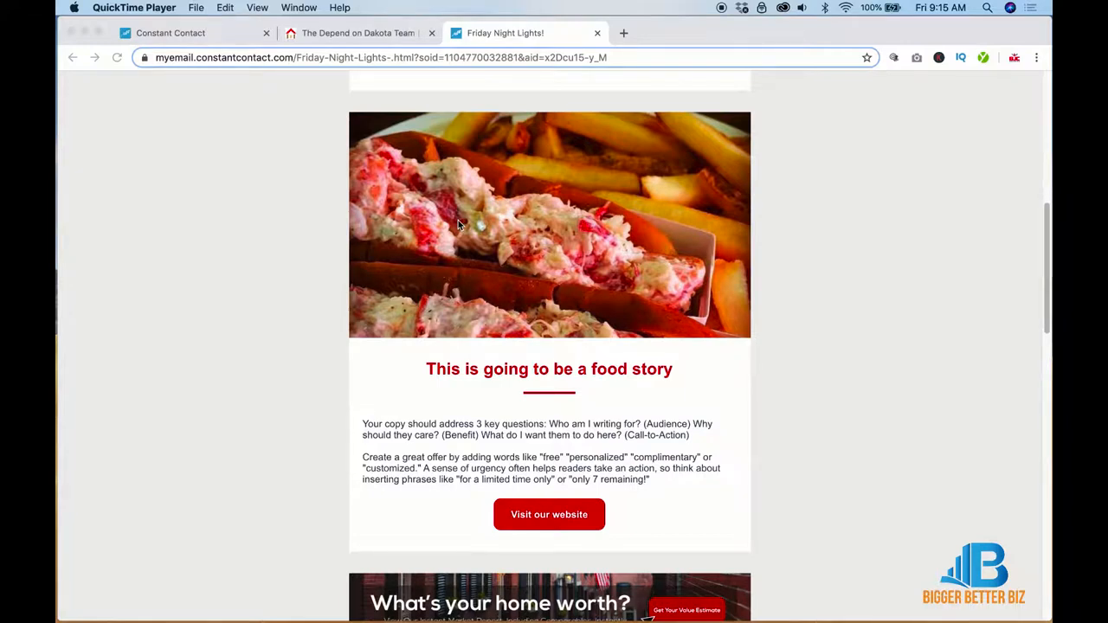
pyautogui.scroll(-5, 458, 223)
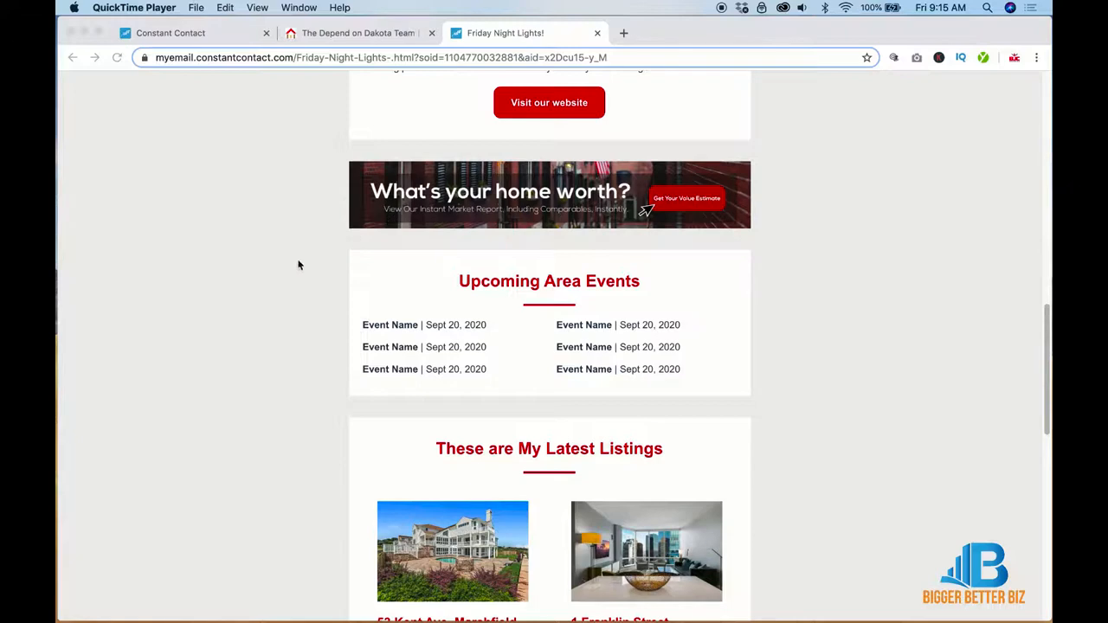
pyautogui.scroll(-1, 298, 265)
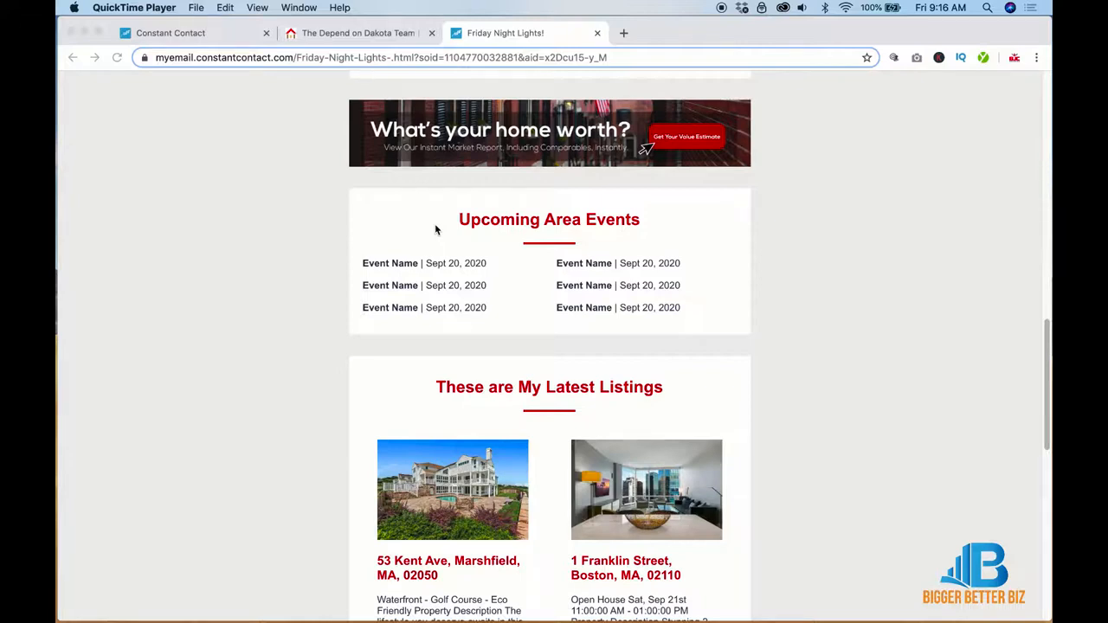
pyautogui.scroll(-5, 435, 229)
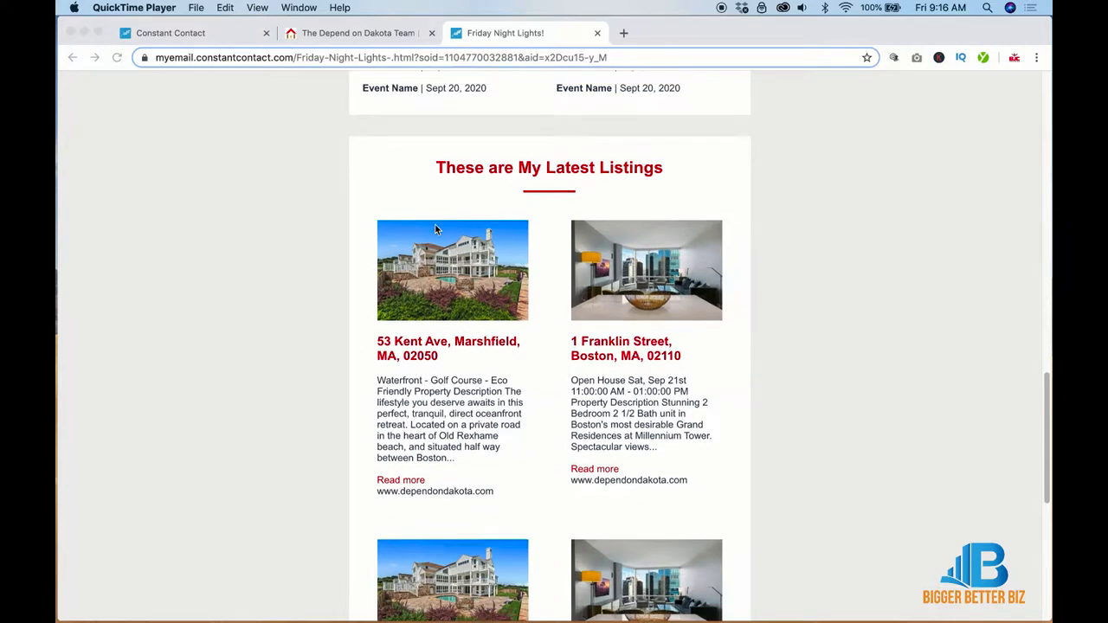
pyautogui.scroll(-1, 303, 402)
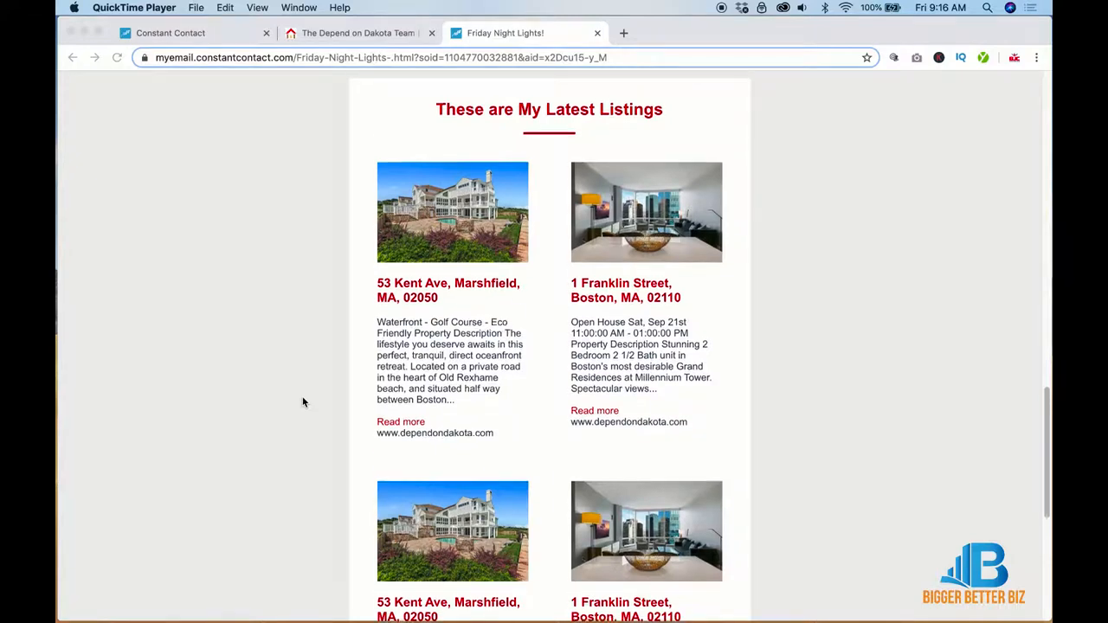
pyautogui.scroll(-1, 303, 402)
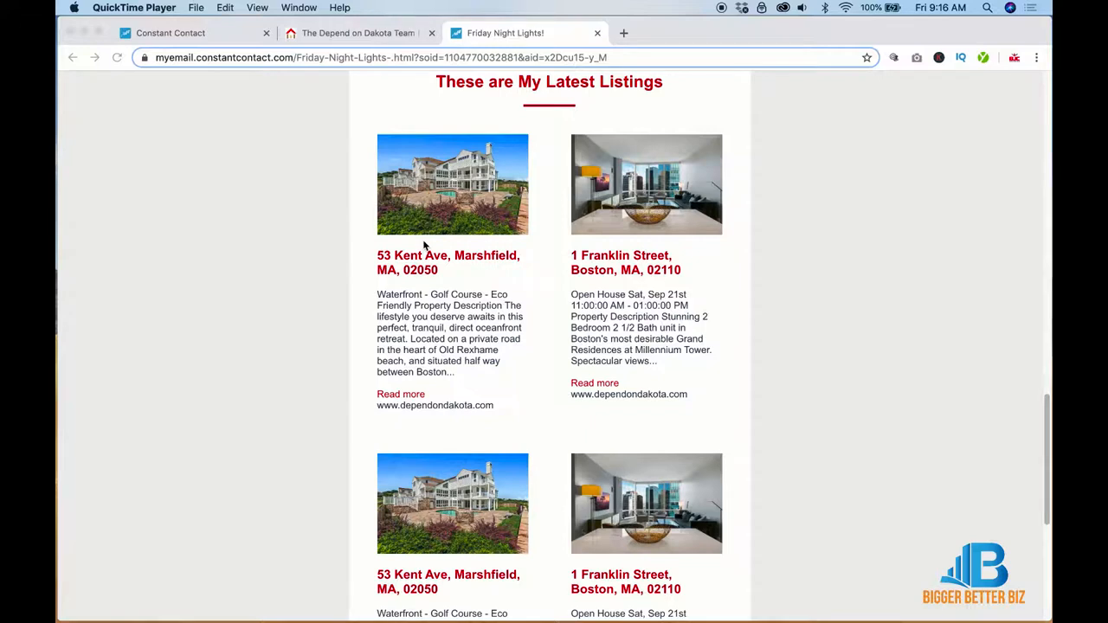
pyautogui.scroll(-5, 425, 252)
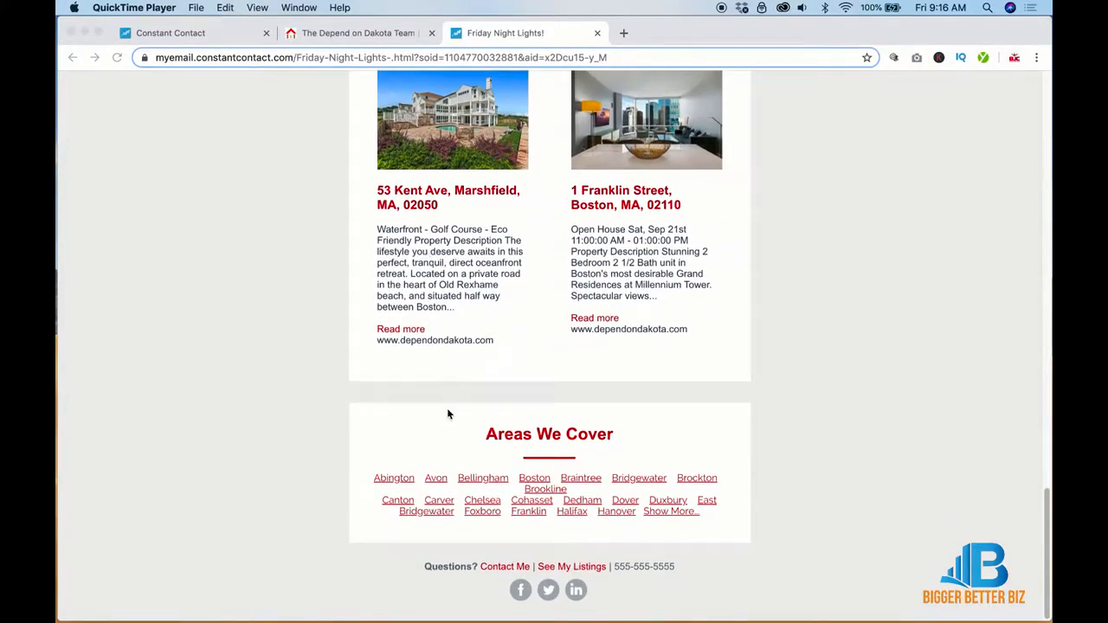
pyautogui.scroll(10, 446, 407)
pyautogui.scroll(8, 448, 414)
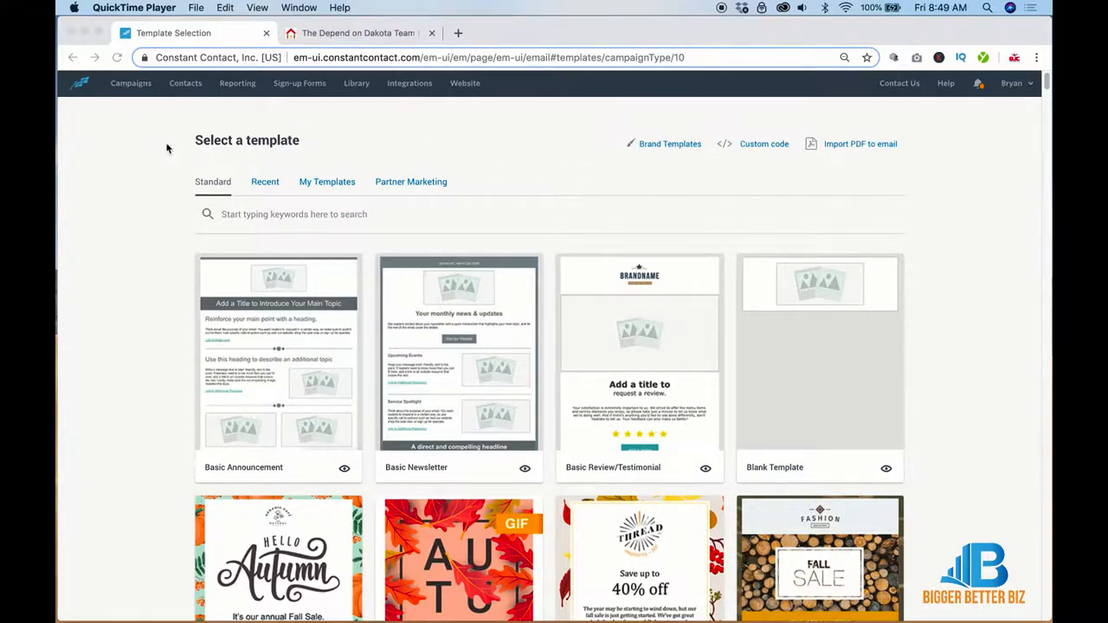
# Step: Start a new email from the B2B Welcome template in the Standard templates grid
pyautogui.scroll(-5, 549, 235)
pyautogui.click(547, 233)
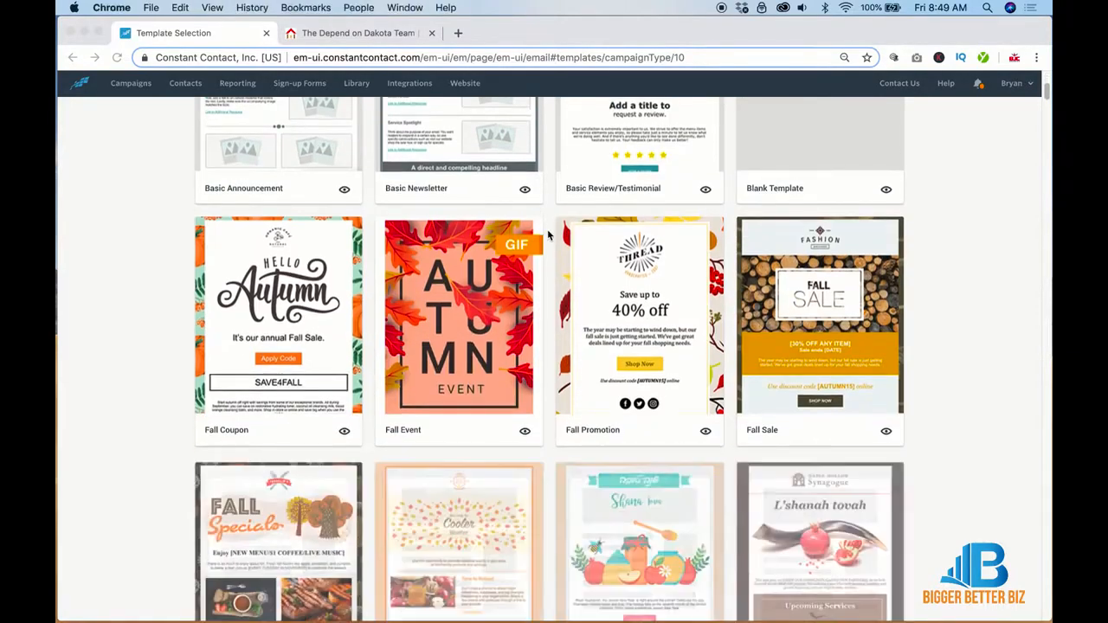
pyautogui.scroll(-12, 547, 233)
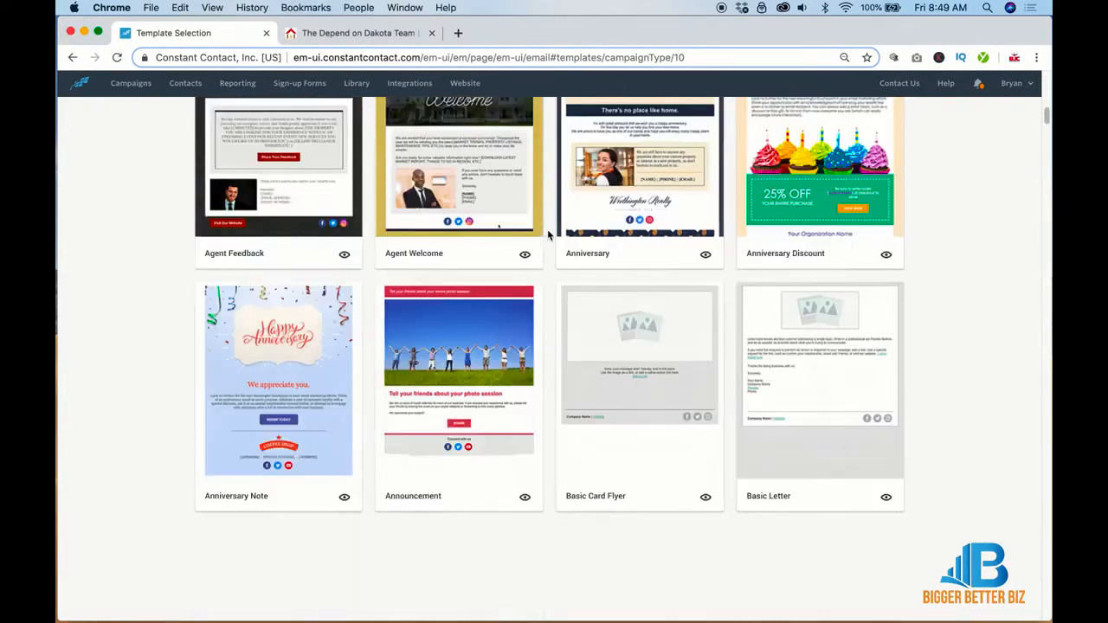
pyautogui.scroll(-4, 547, 234)
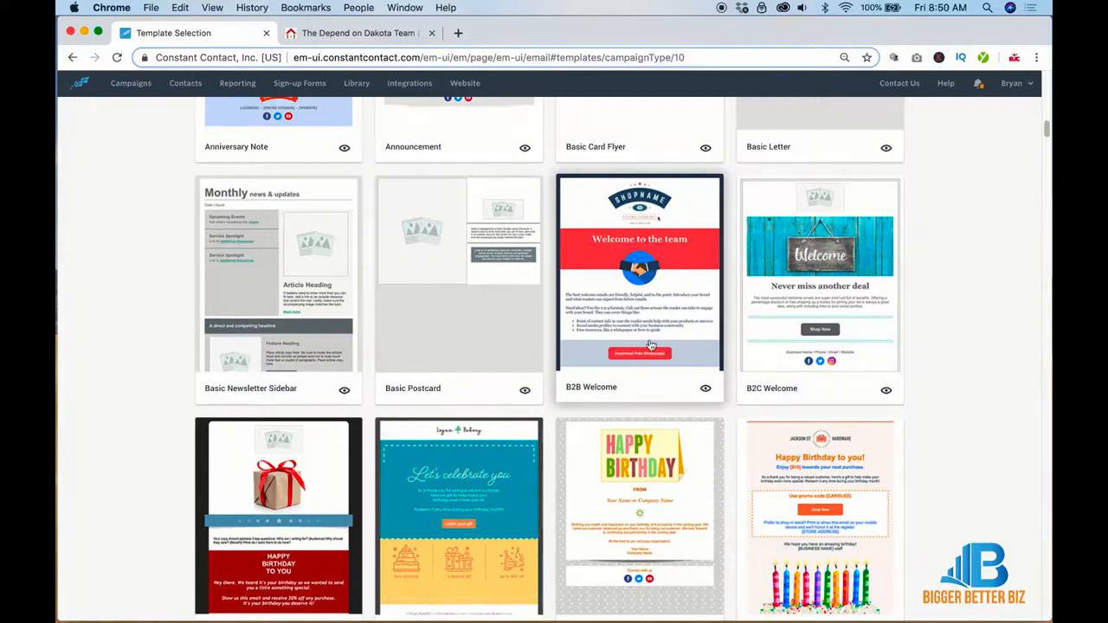
pyautogui.click(643, 316)
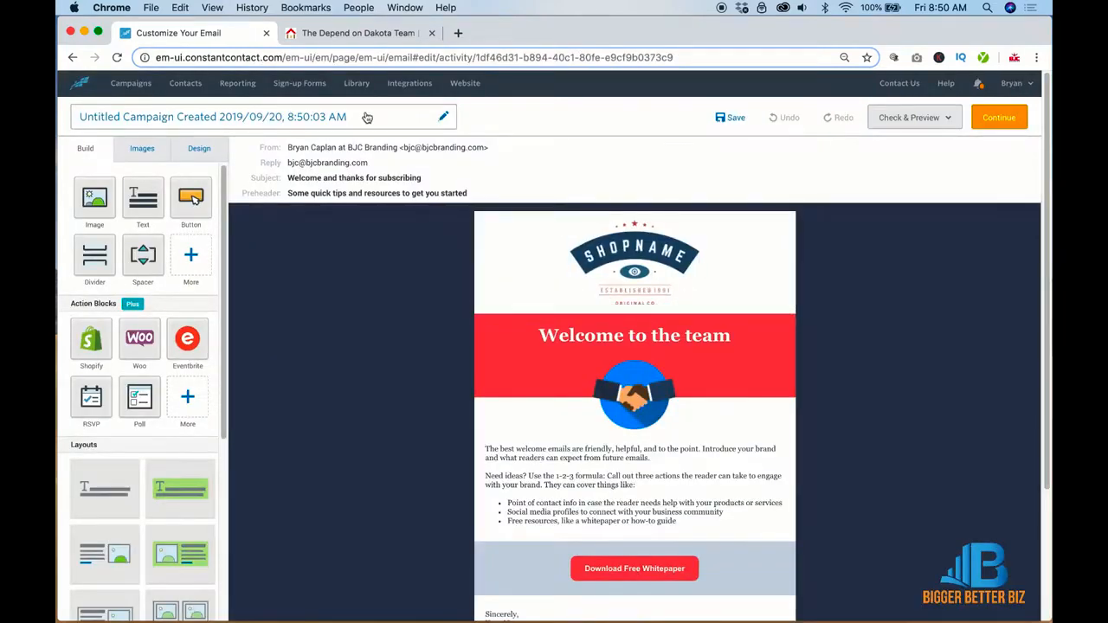
# Step: Rename the untitled campaign to 'Sample for Realtors' and save the name
pyautogui.click(367, 117)
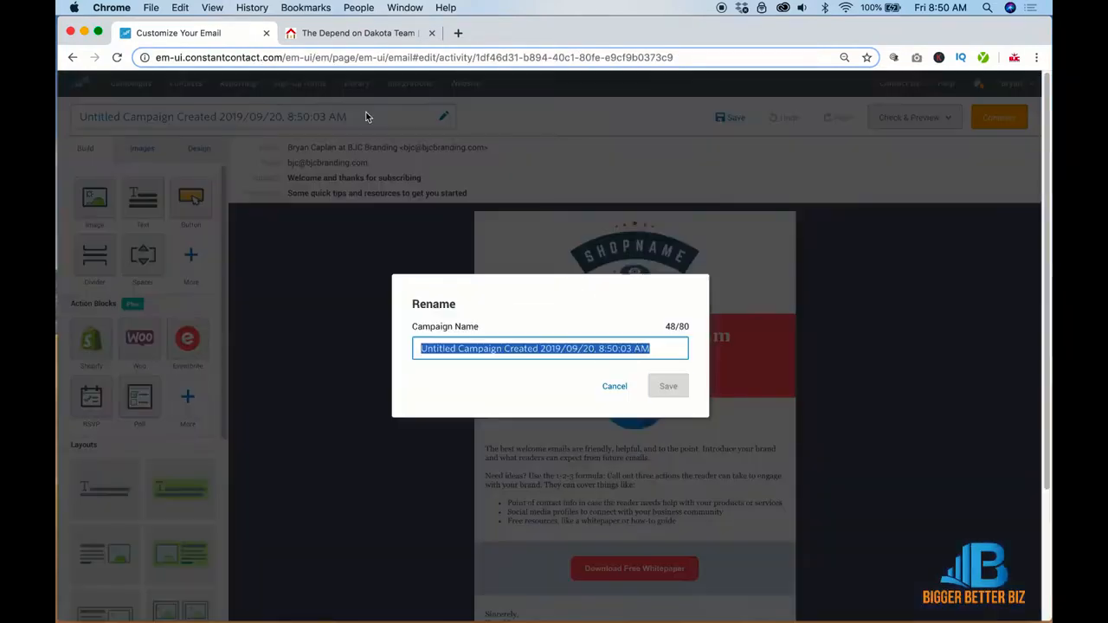
pyautogui.write('Sample')
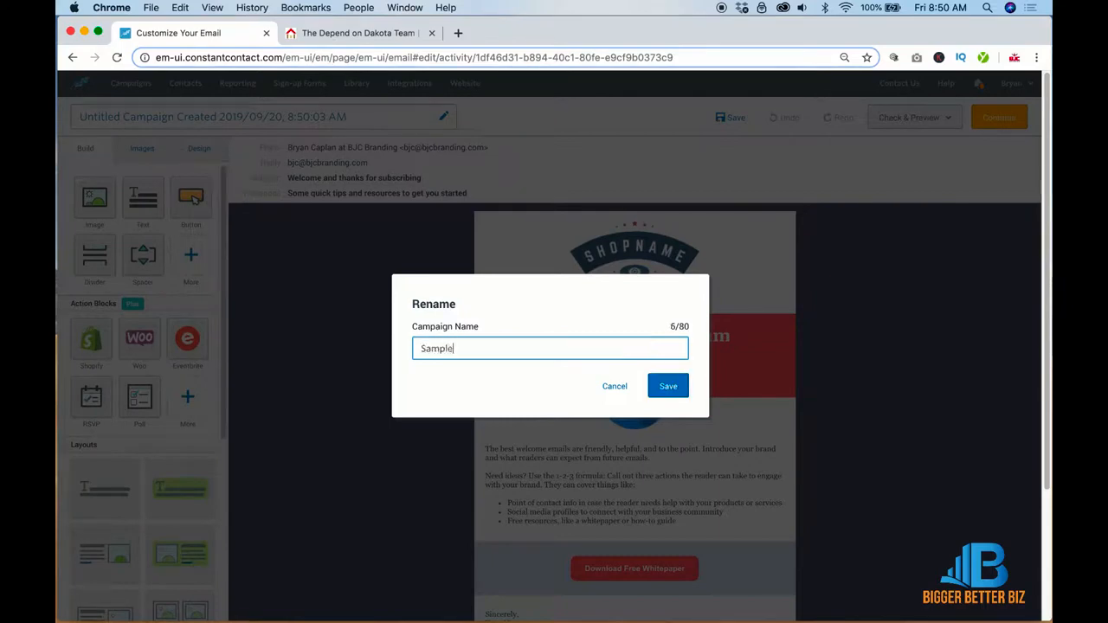
pyautogui.write(' for Realtors')
pyautogui.click(680, 389)
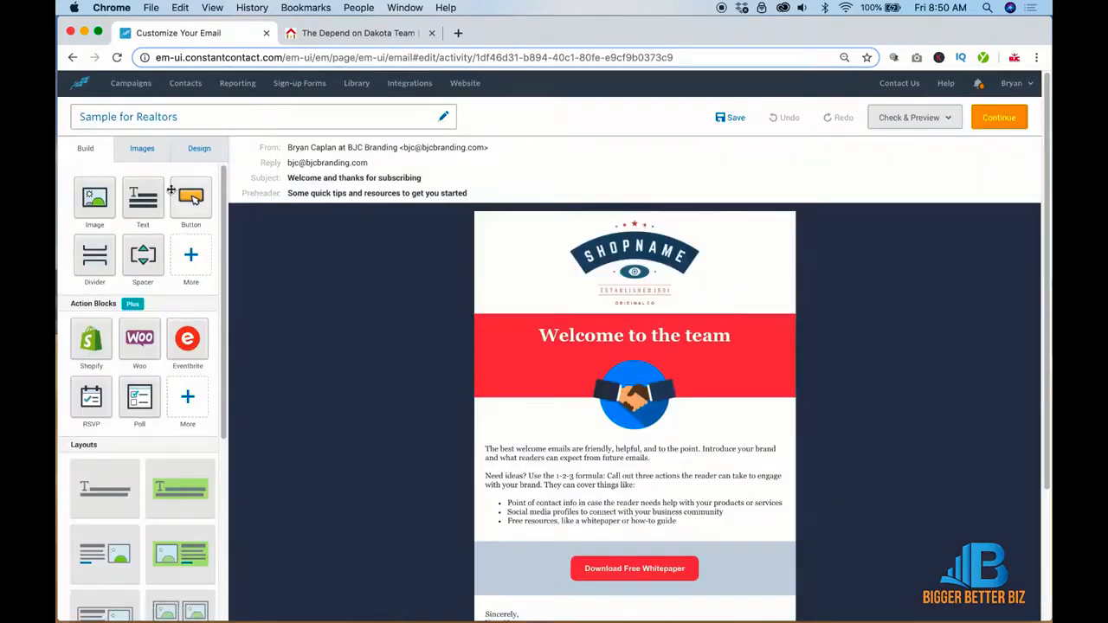
# Step: Set the outer background to light grey #EFEFEF and the body font to Arial
pyautogui.click(198, 149)
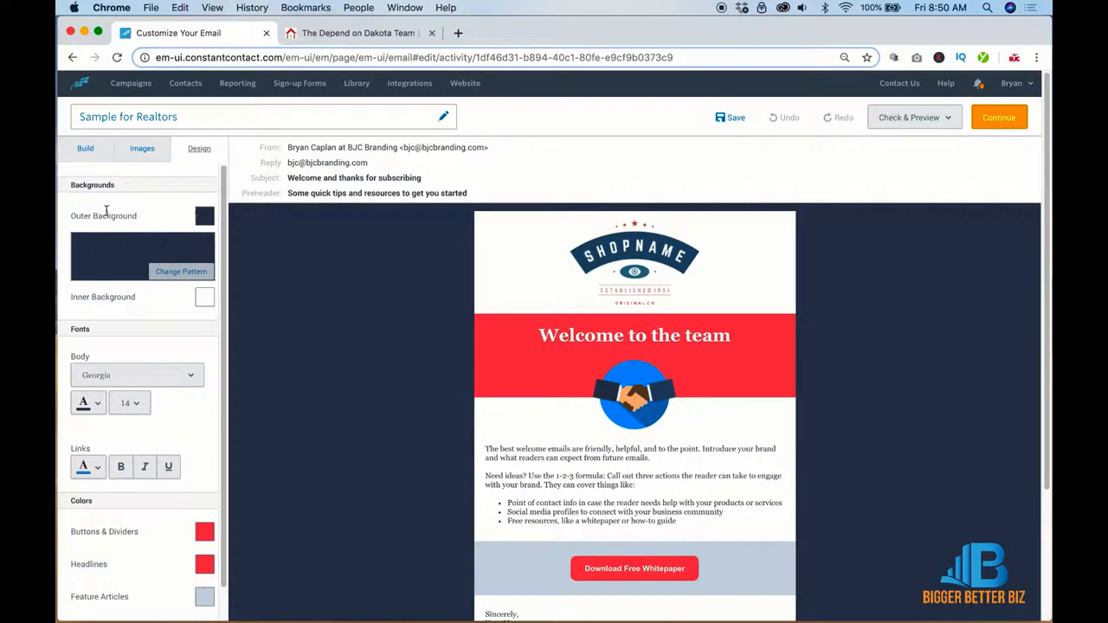
pyautogui.click(203, 218)
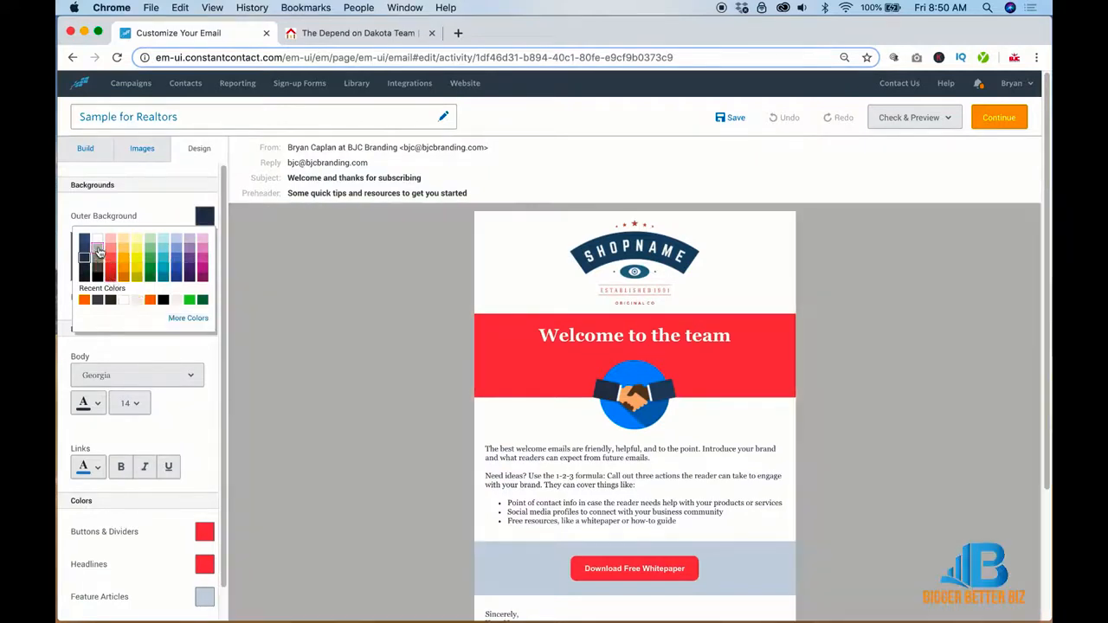
pyautogui.click(98, 251)
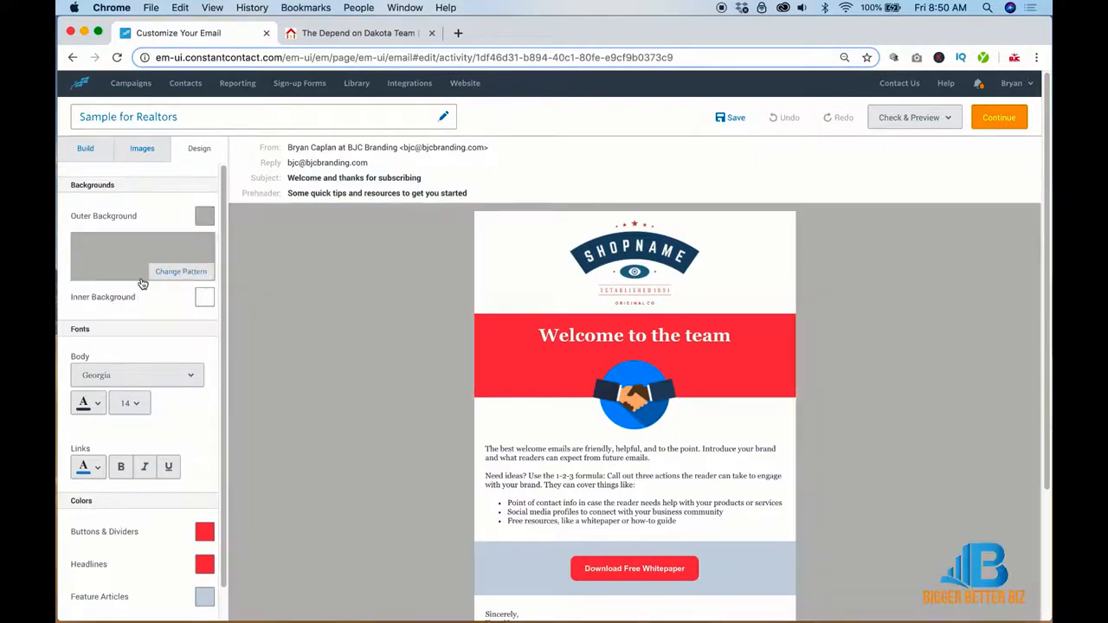
pyautogui.click(205, 215)
pyautogui.click(187, 317)
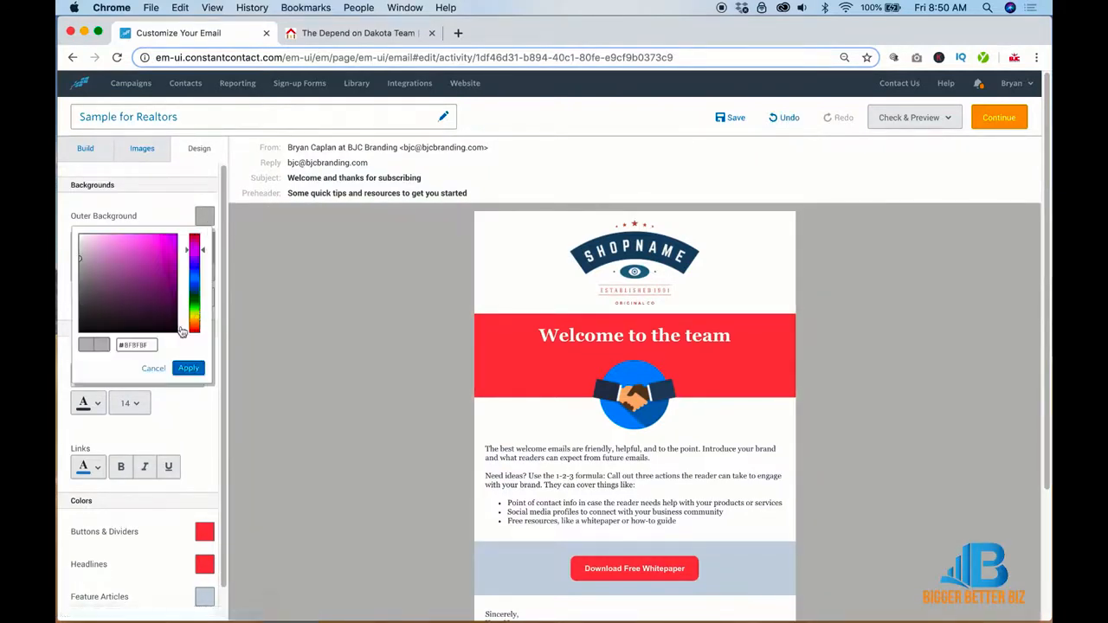
pyautogui.click(153, 345)
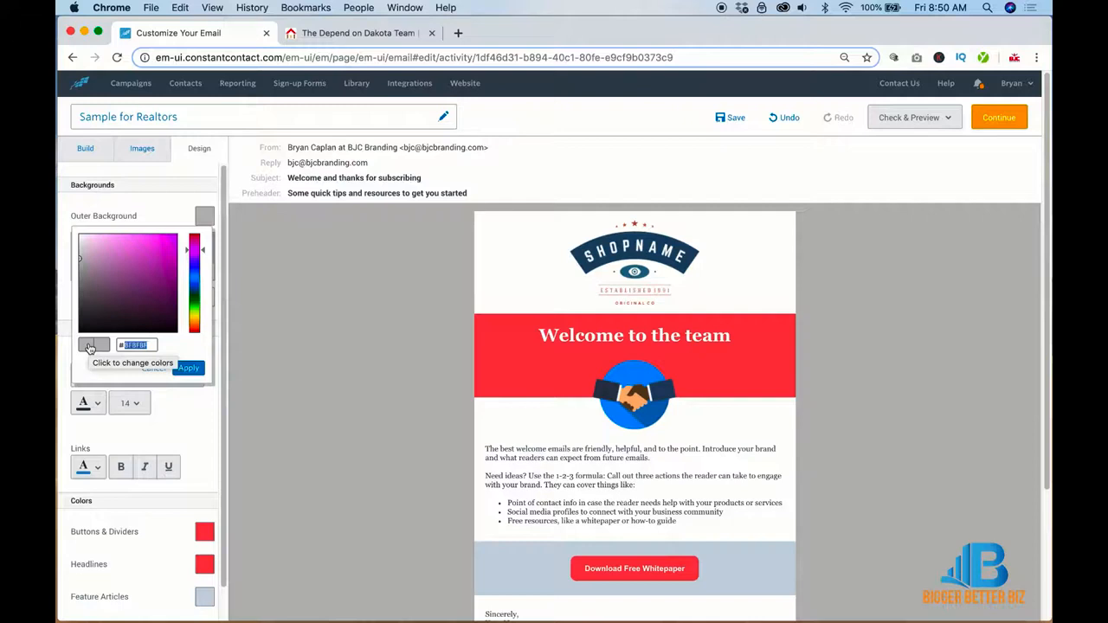
pyautogui.write('EFEFEF')
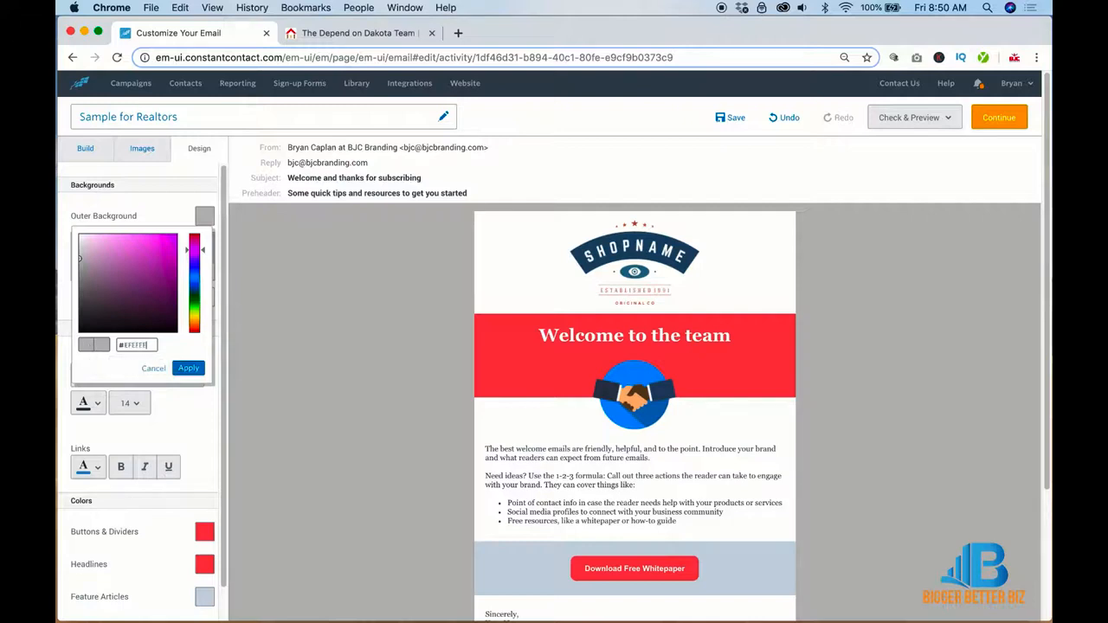
pyautogui.click(188, 368)
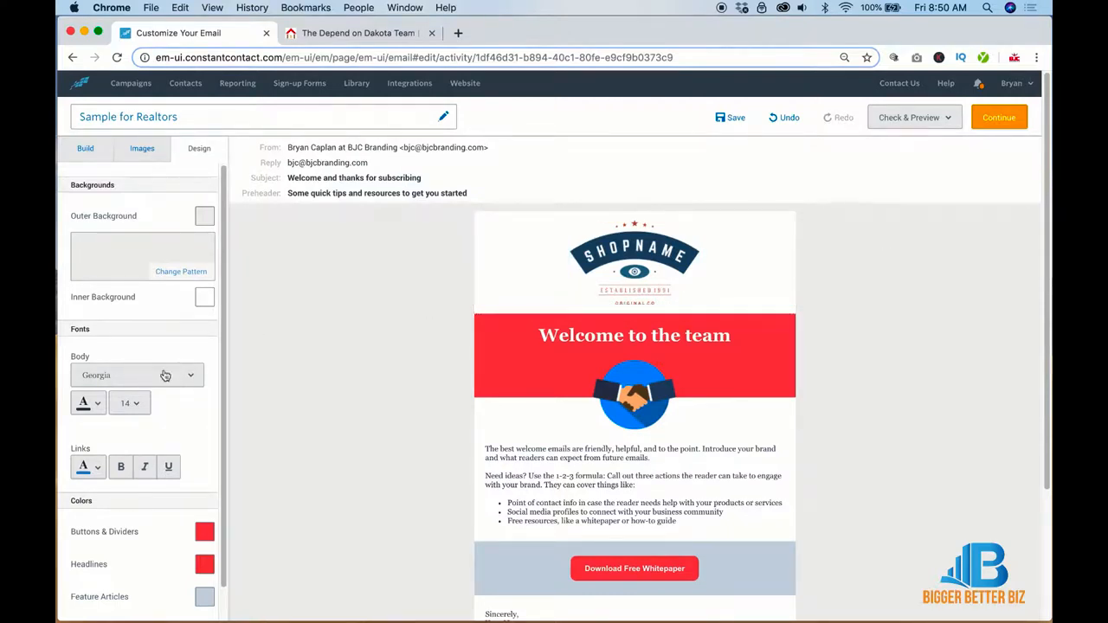
pyautogui.scroll(-1, 164, 375)
pyautogui.click(159, 337)
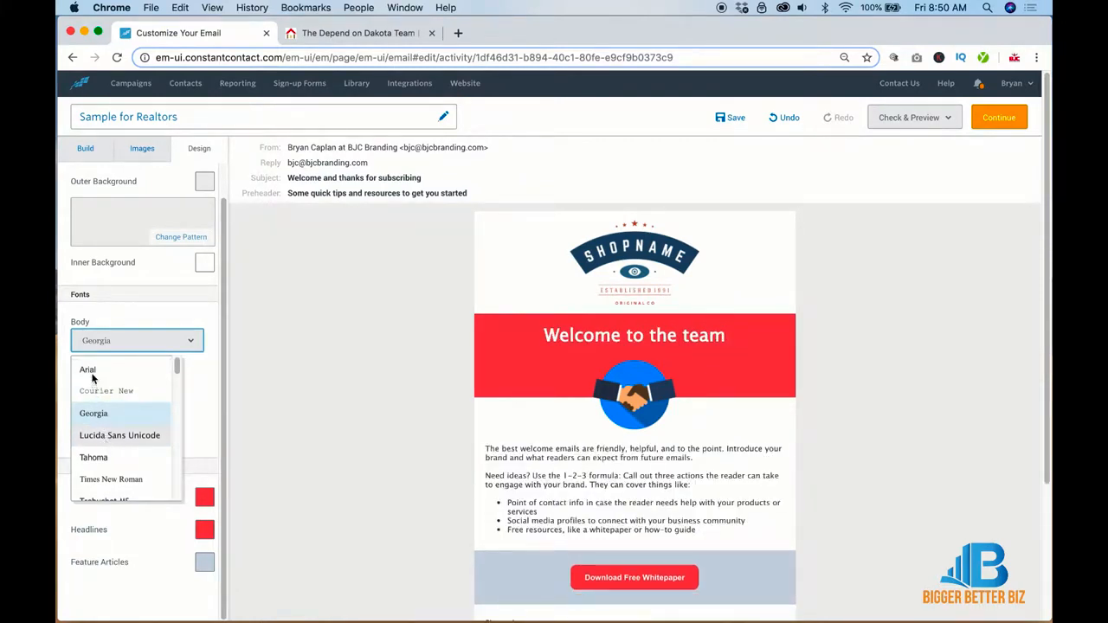
pyautogui.click(172, 401)
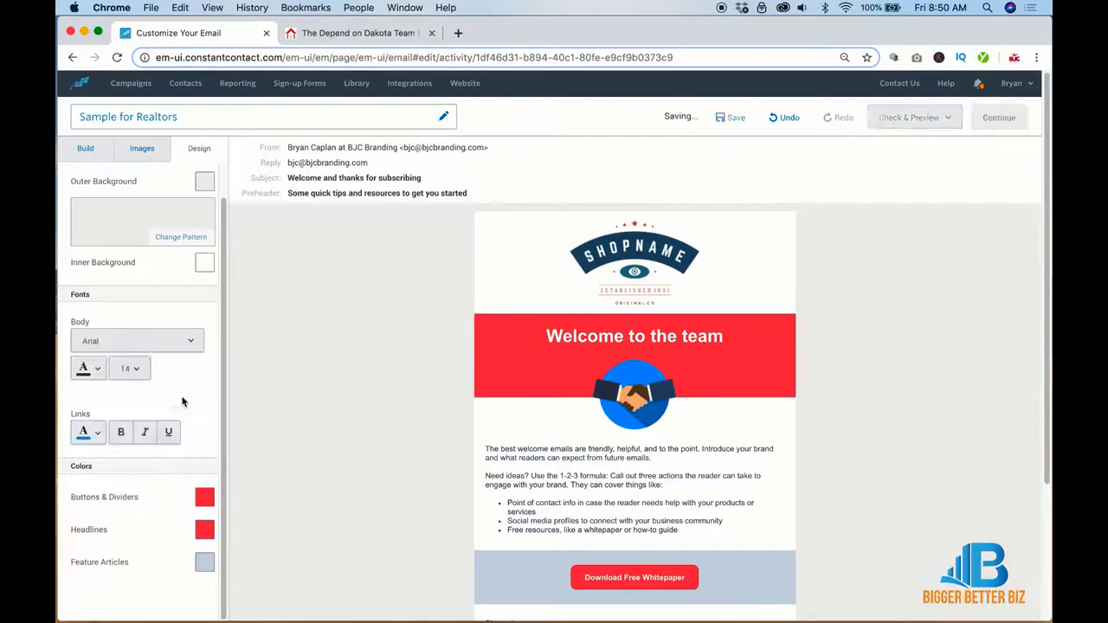
# Step: Change the link colour to a vivid red with the custom colour picker
pyautogui.click(98, 432)
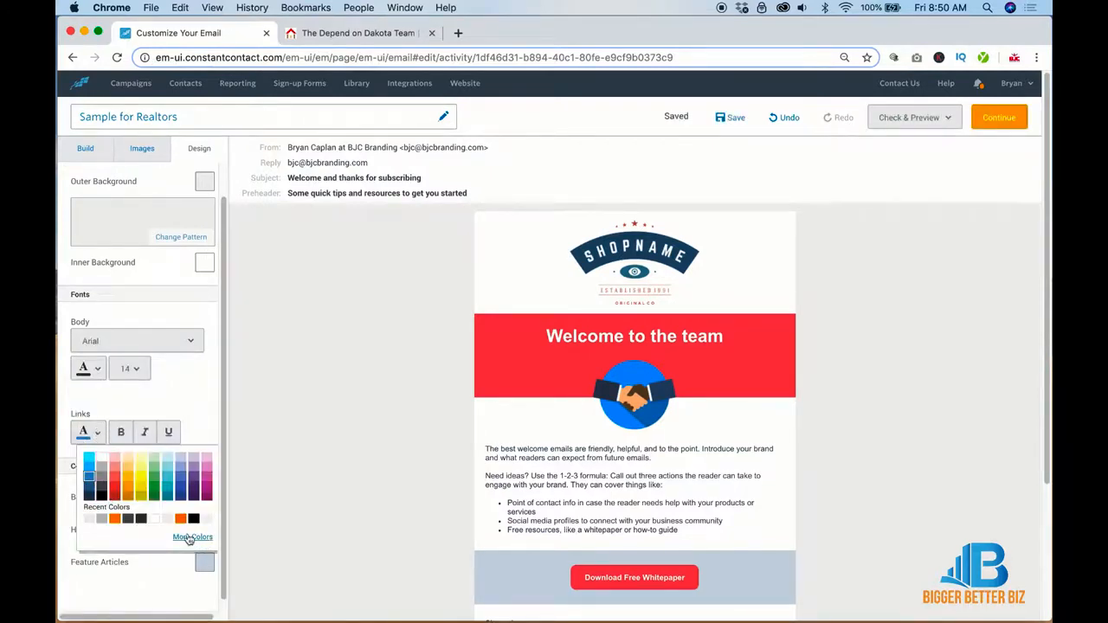
pyautogui.click(182, 538)
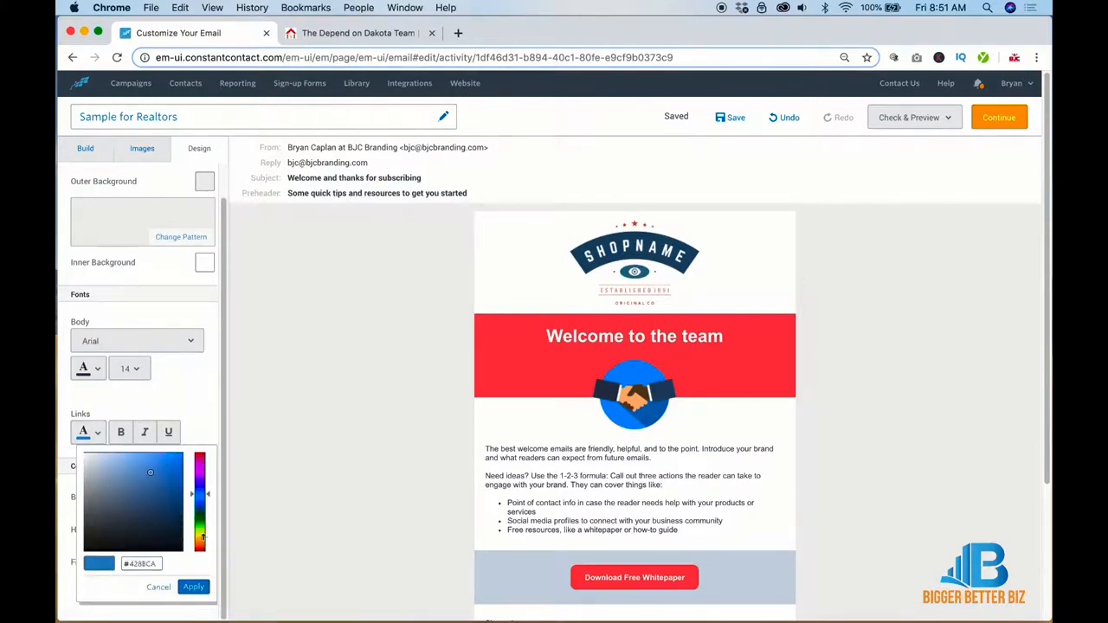
pyautogui.click(211, 498)
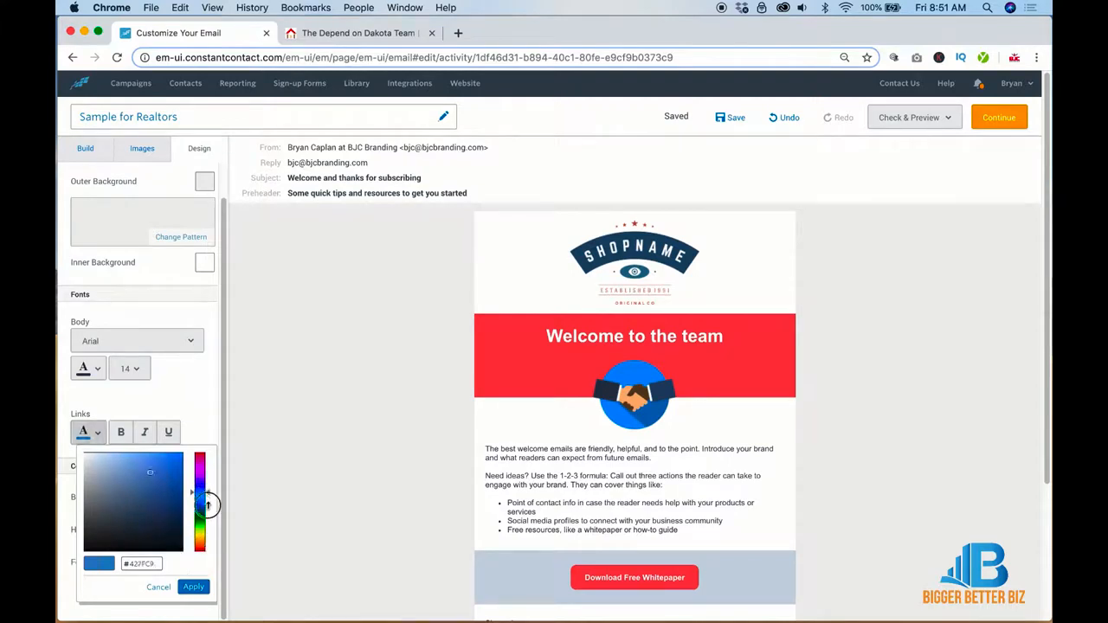
pyautogui.moveTo(206, 518); pyautogui.dragTo(200, 584)
pyautogui.click(177, 471)
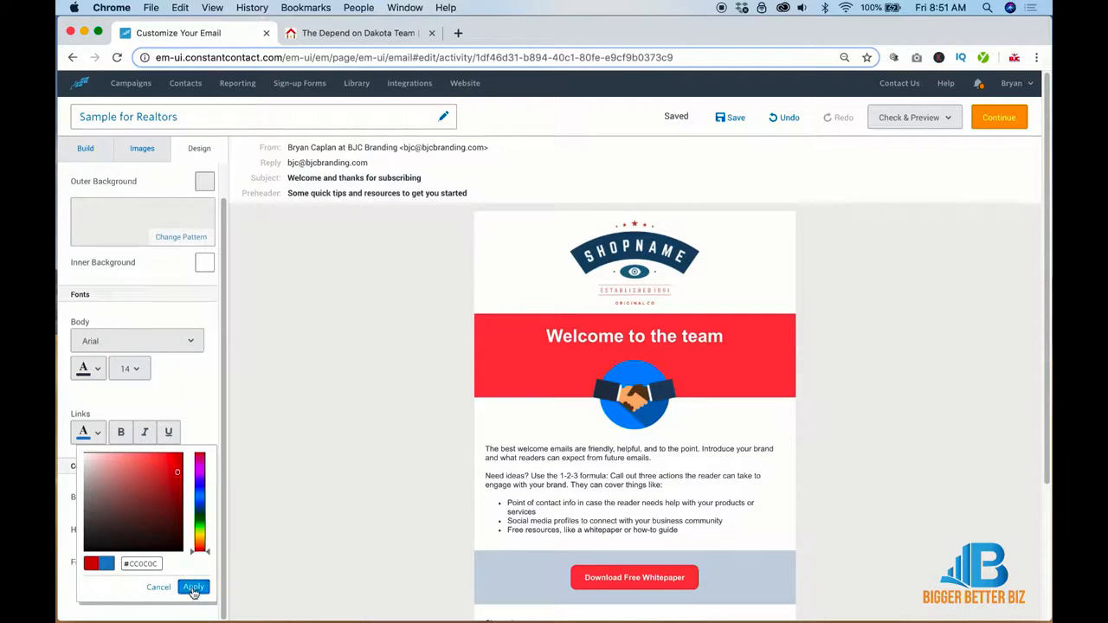
pyautogui.click(193, 586)
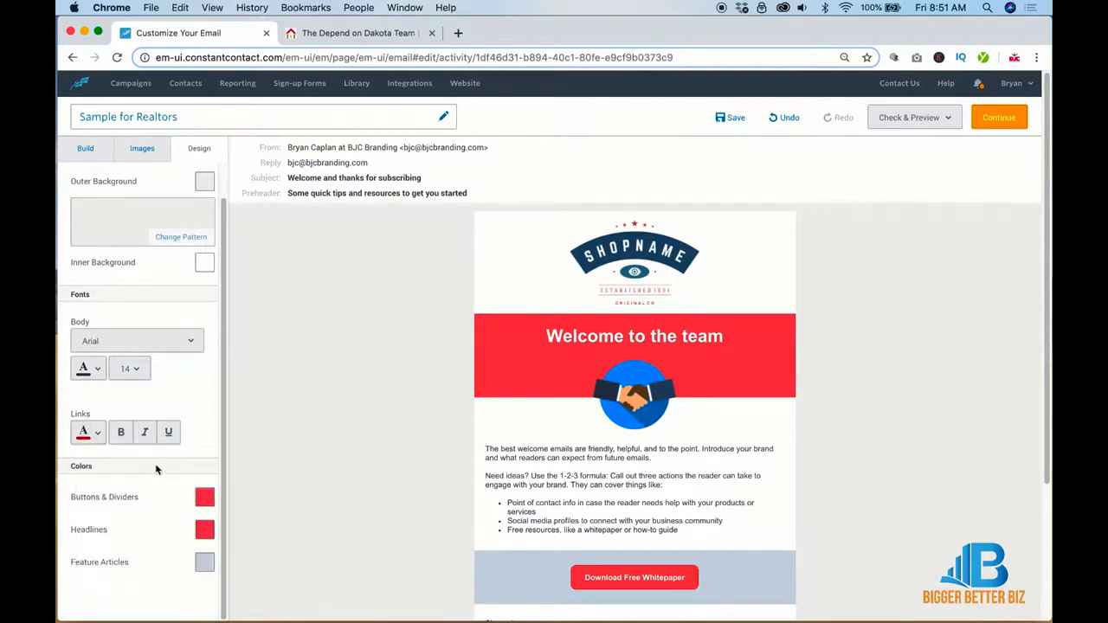
# Step: Make buttons and dividers red, headlines darker red, and the feature article background white
pyautogui.click(204, 497)
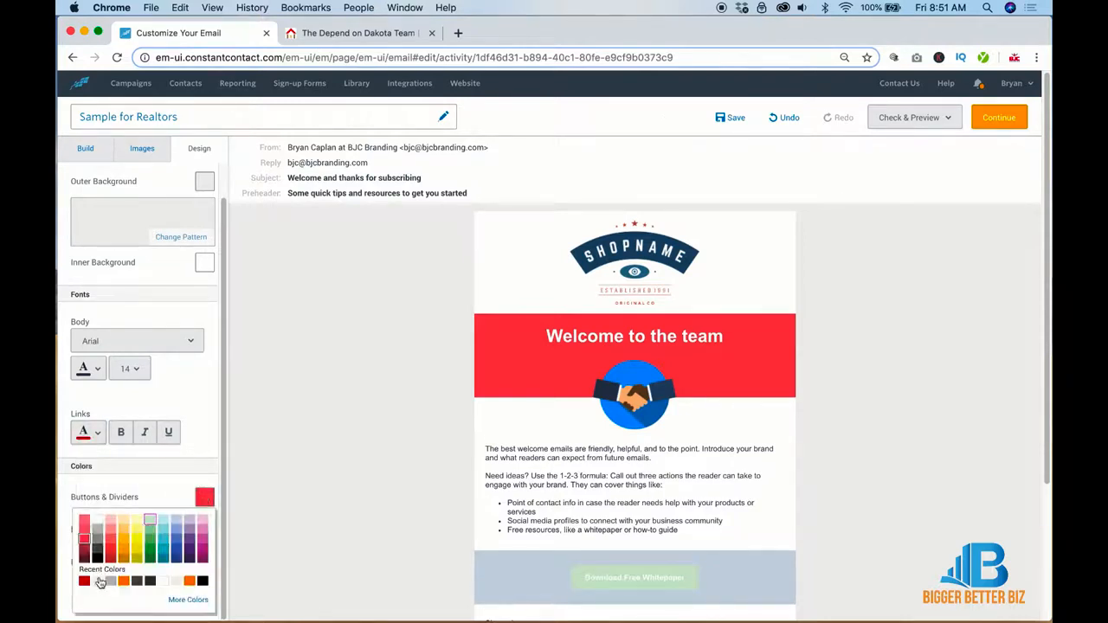
pyautogui.click(85, 580)
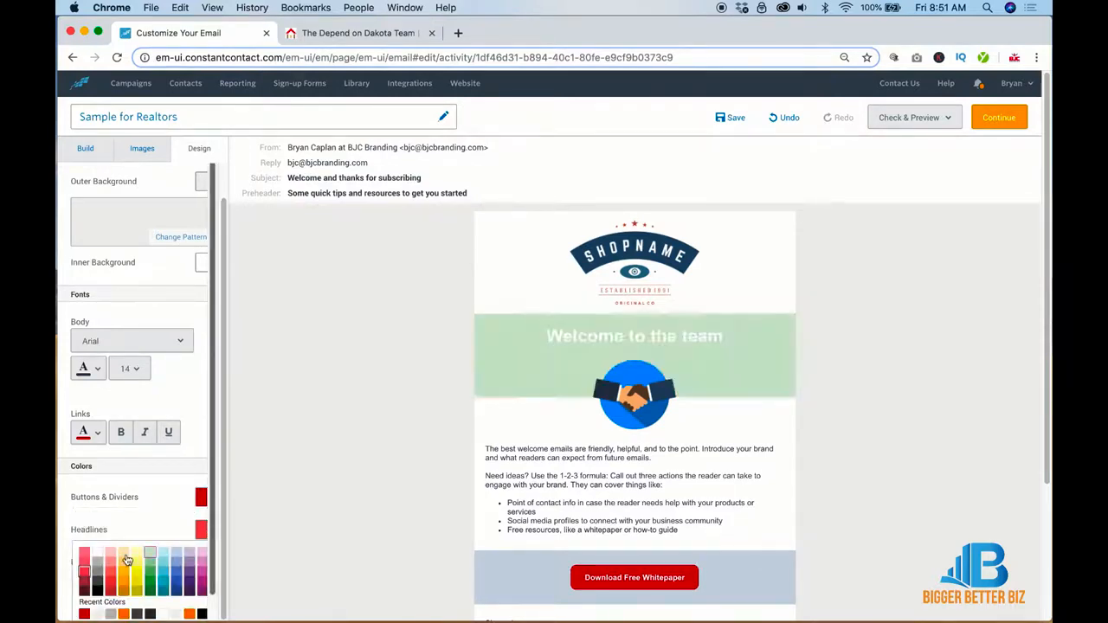
pyautogui.scroll(-1, 138, 559)
pyautogui.click(84, 592)
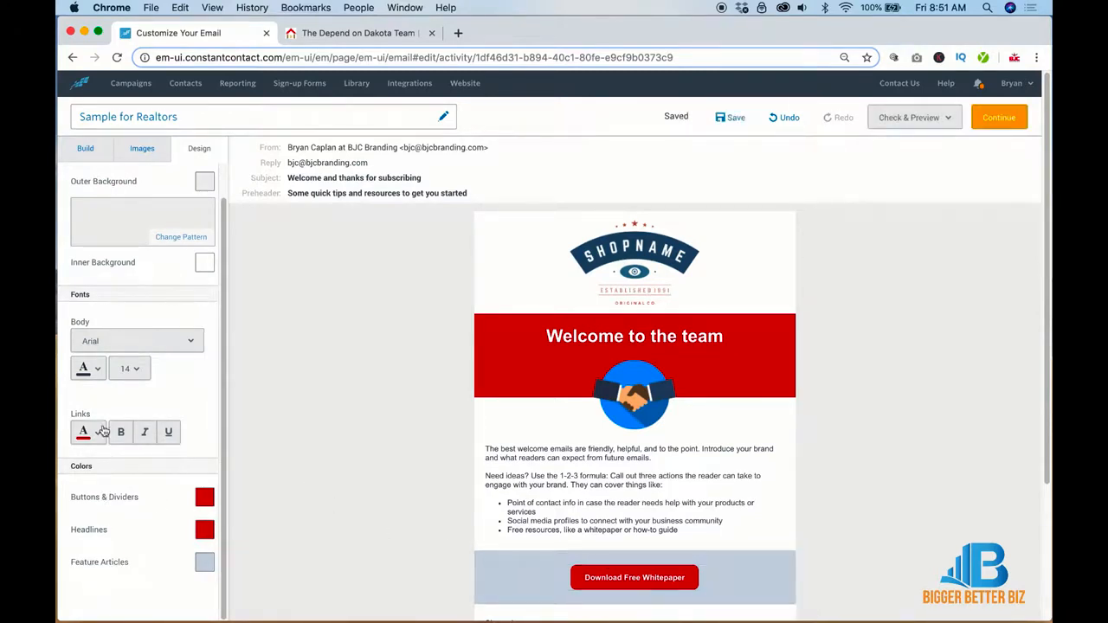
pyautogui.click(205, 562)
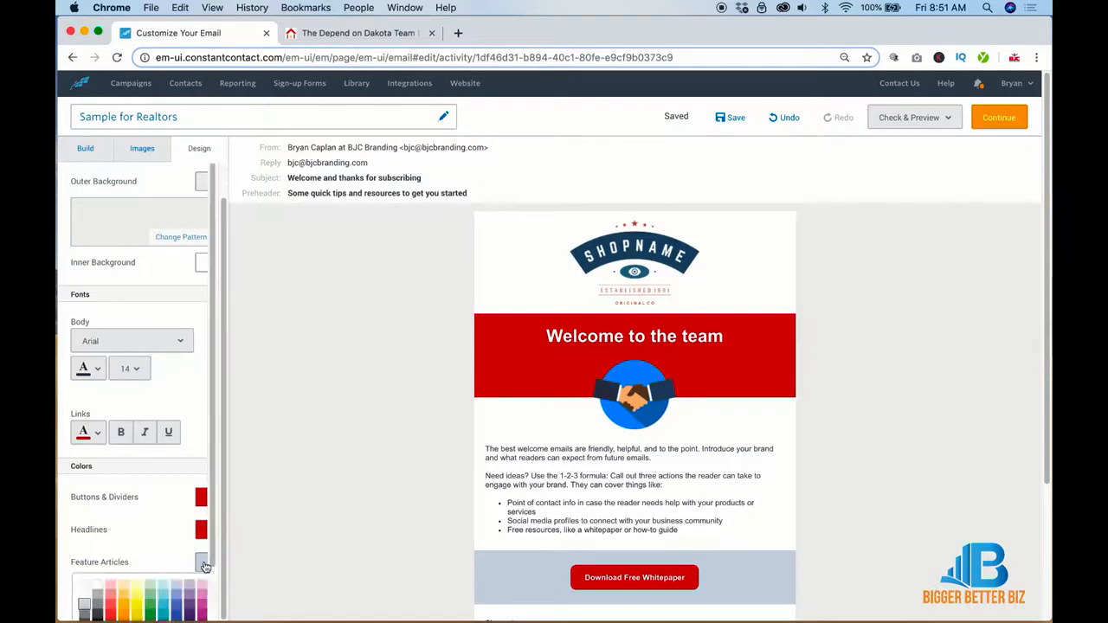
pyautogui.scroll(-1, 205, 562)
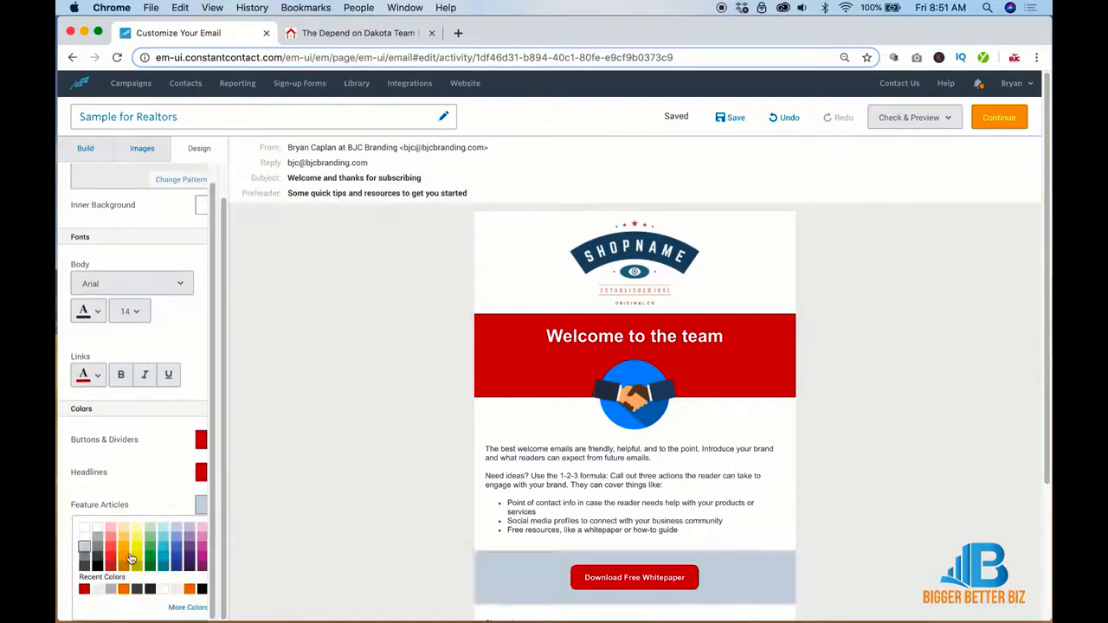
pyautogui.click(84, 528)
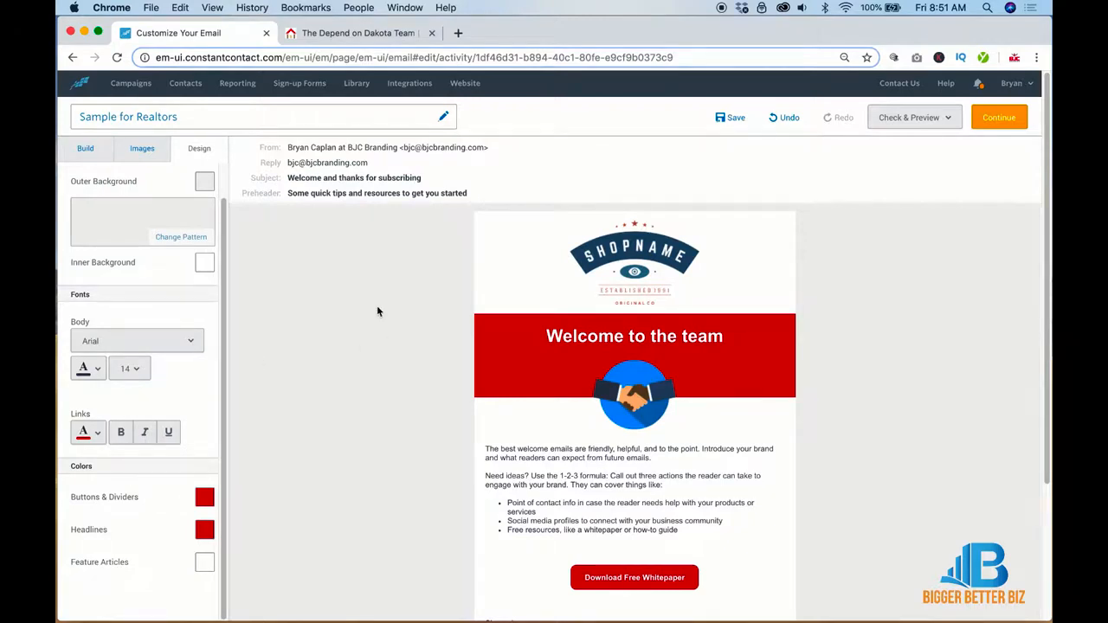
# Step: Delete the Welcome to the team banner, the spacer, and the body text block
pyautogui.click(87, 149)
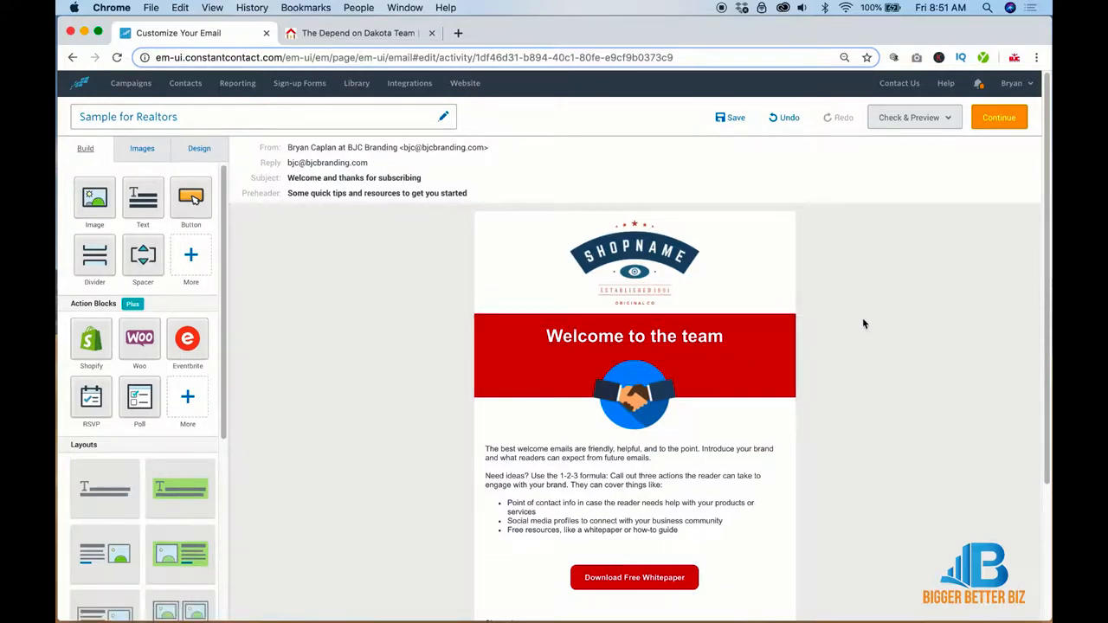
pyautogui.moveTo(741, 321)
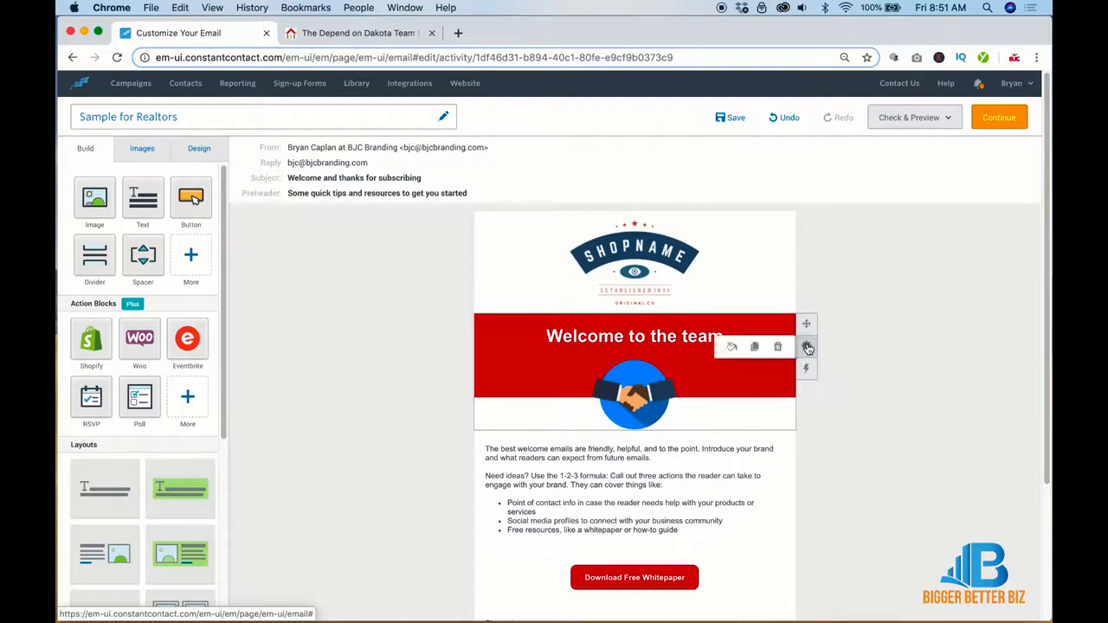
pyautogui.click(779, 350)
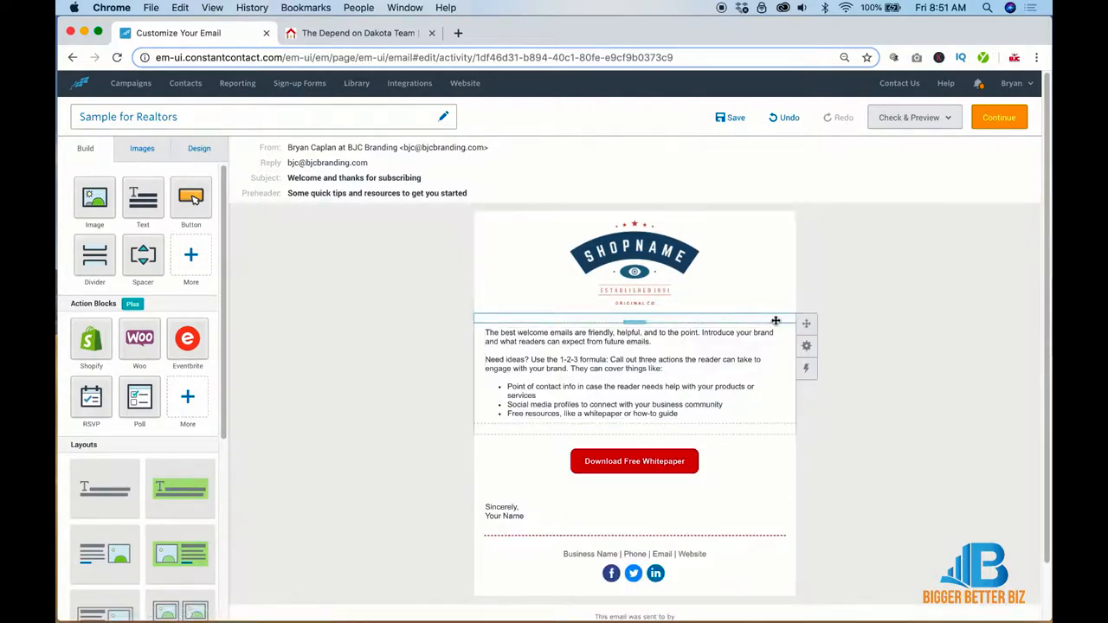
pyautogui.click(722, 312)
pyautogui.click(648, 284)
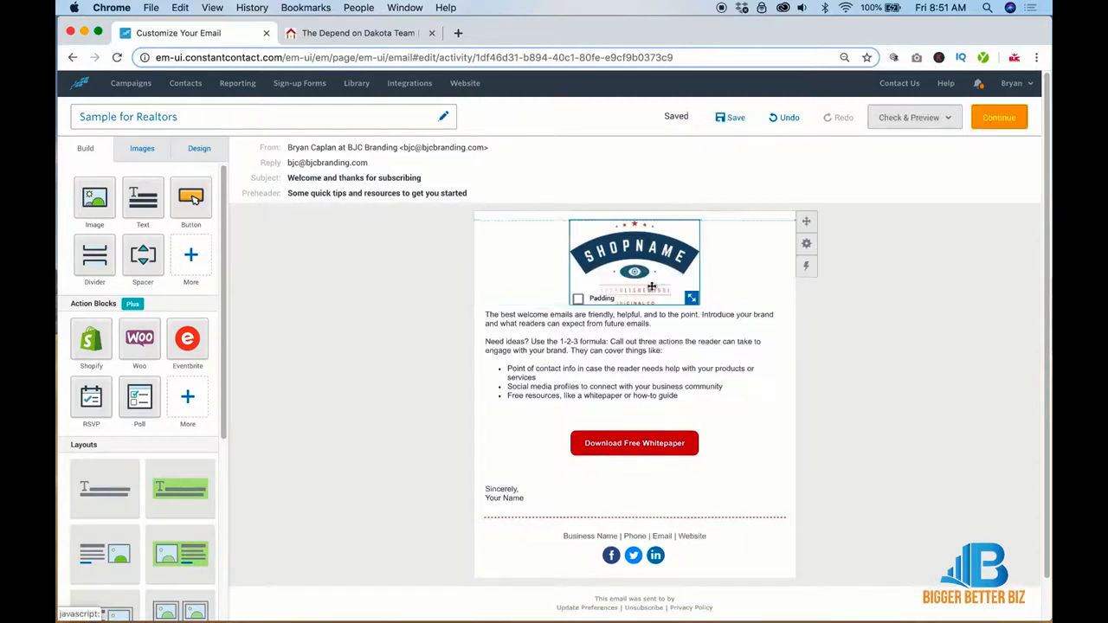
pyautogui.click(806, 337)
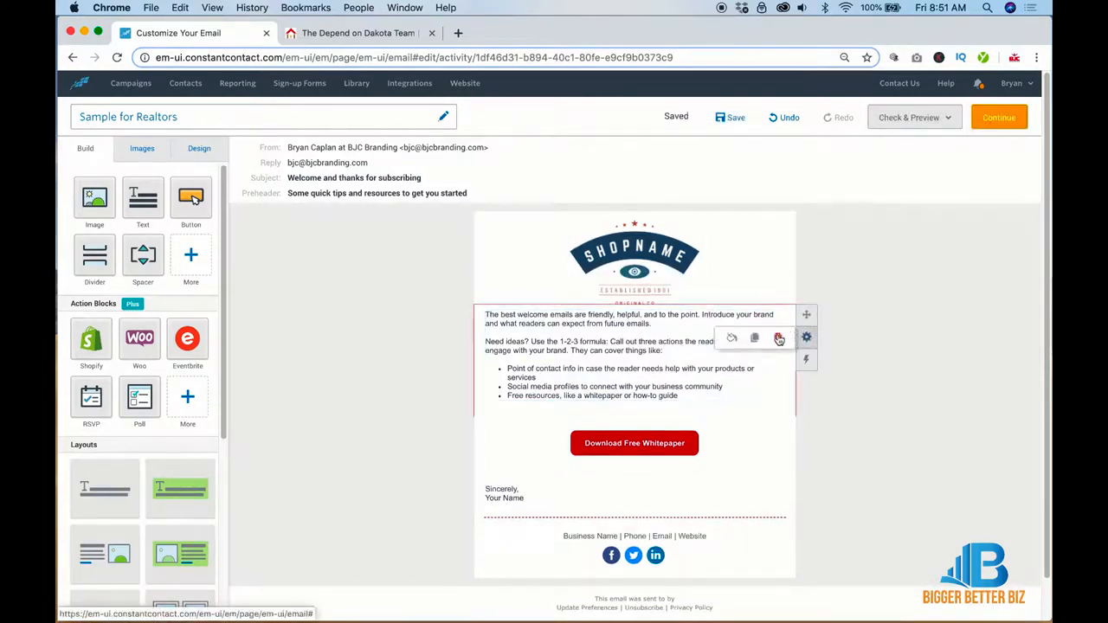
pyautogui.click(780, 338)
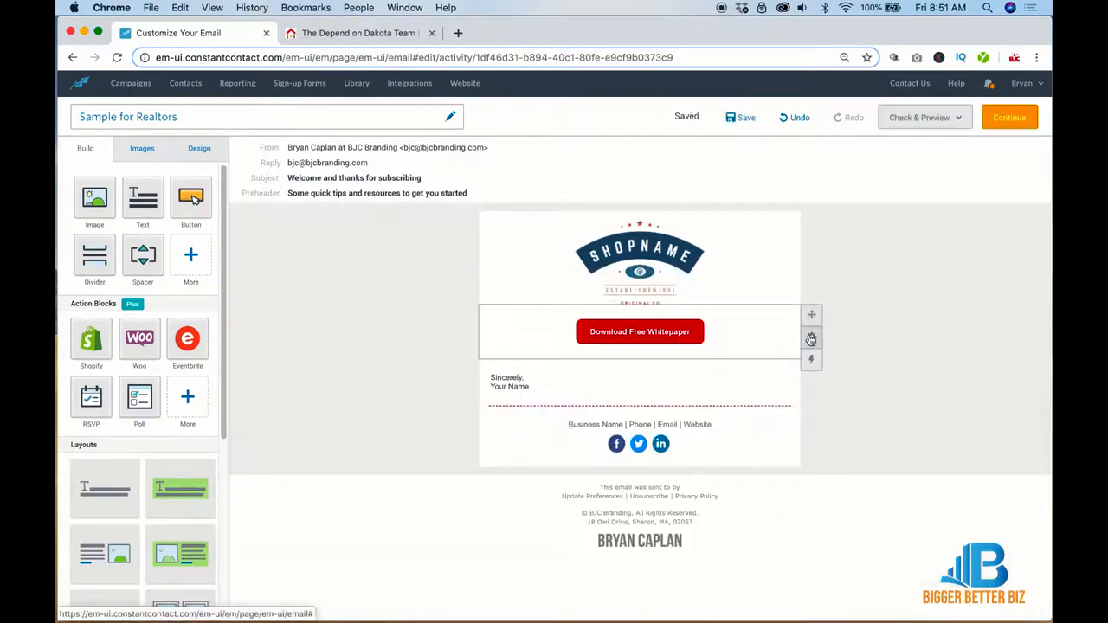
# Step: Delete the Download Free Whitepaper button, the Sincerely sign-off, and the dashed divider
pyautogui.click(811, 339)
pyautogui.click(779, 339)
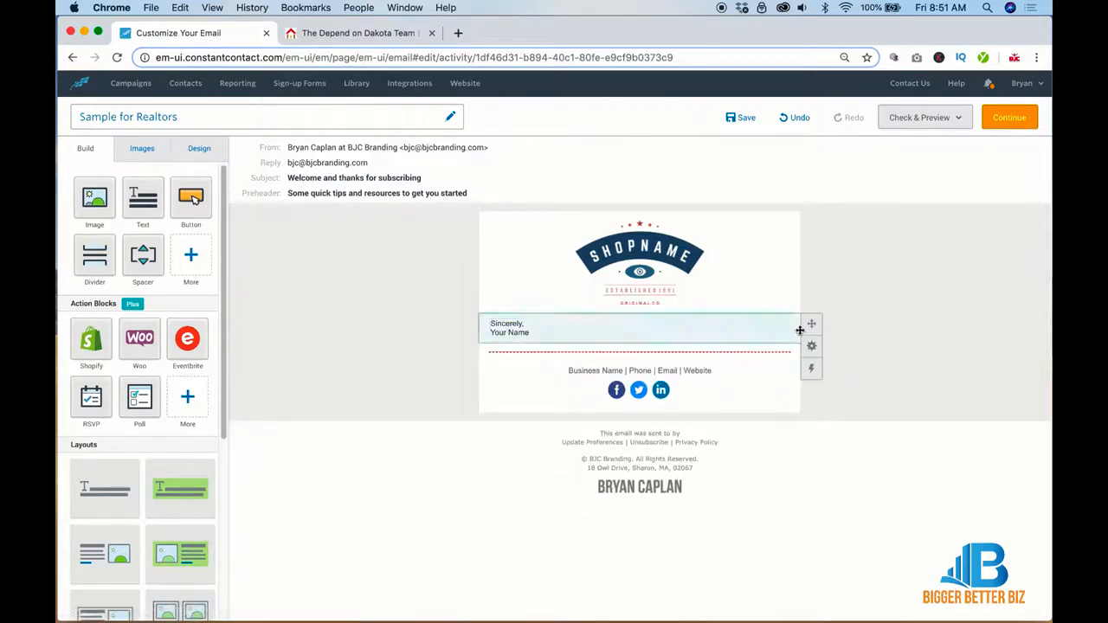
pyautogui.click(811, 345)
pyautogui.click(782, 340)
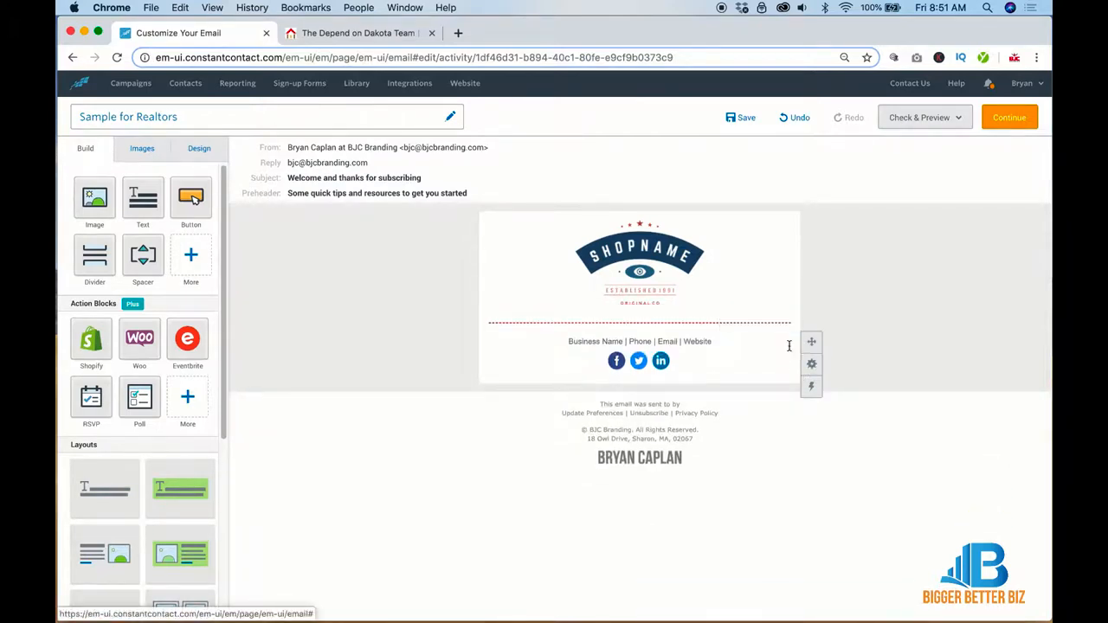
pyautogui.click(770, 320)
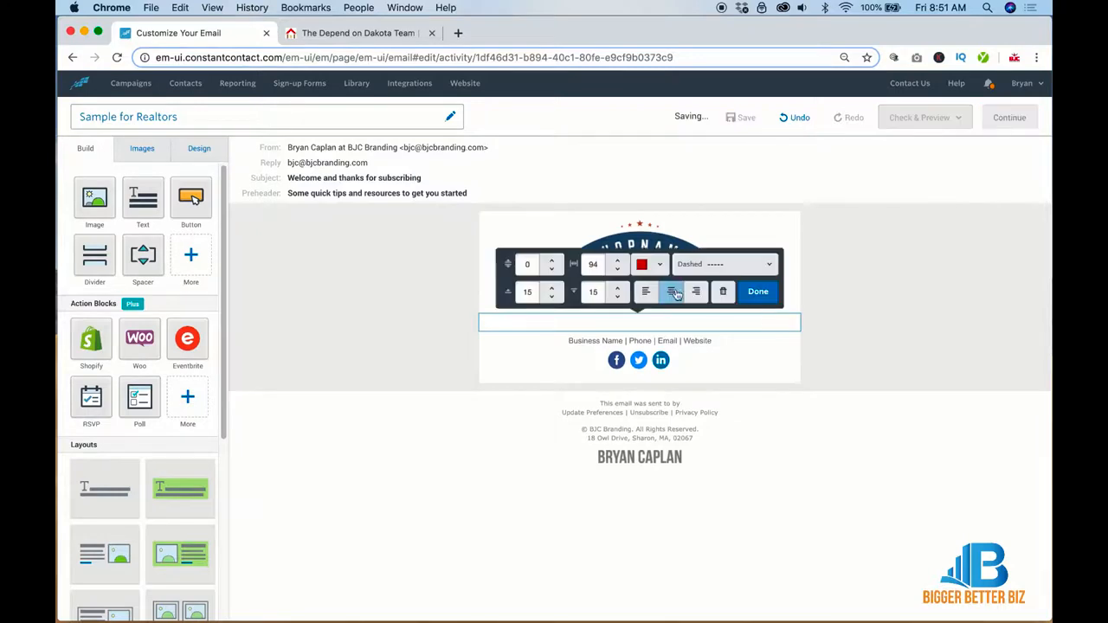
pyautogui.click(727, 294)
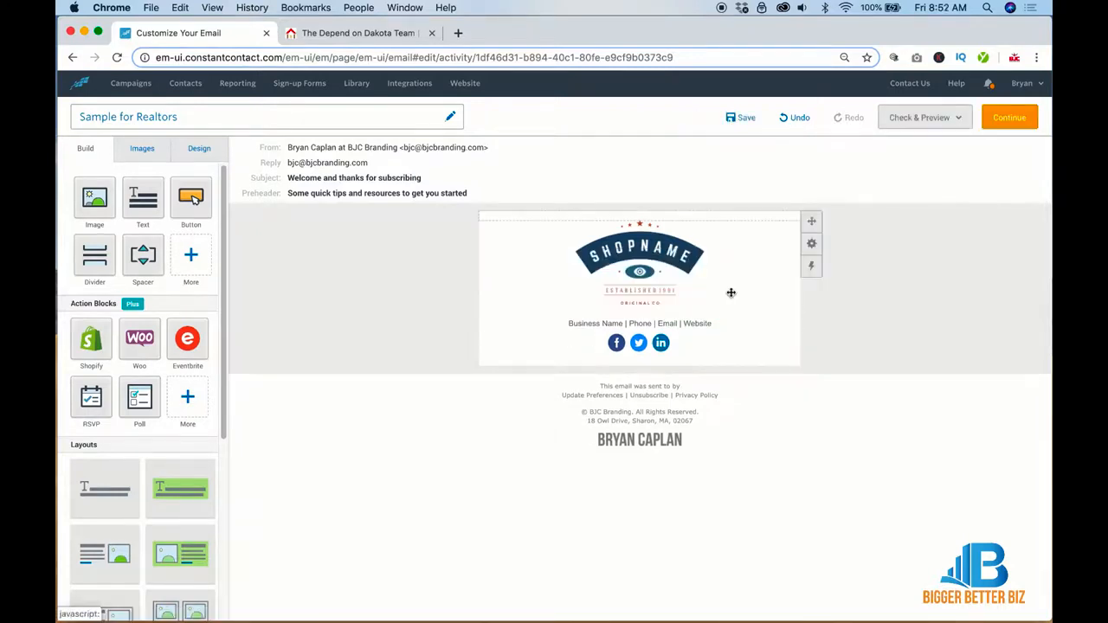
pyautogui.click(664, 323)
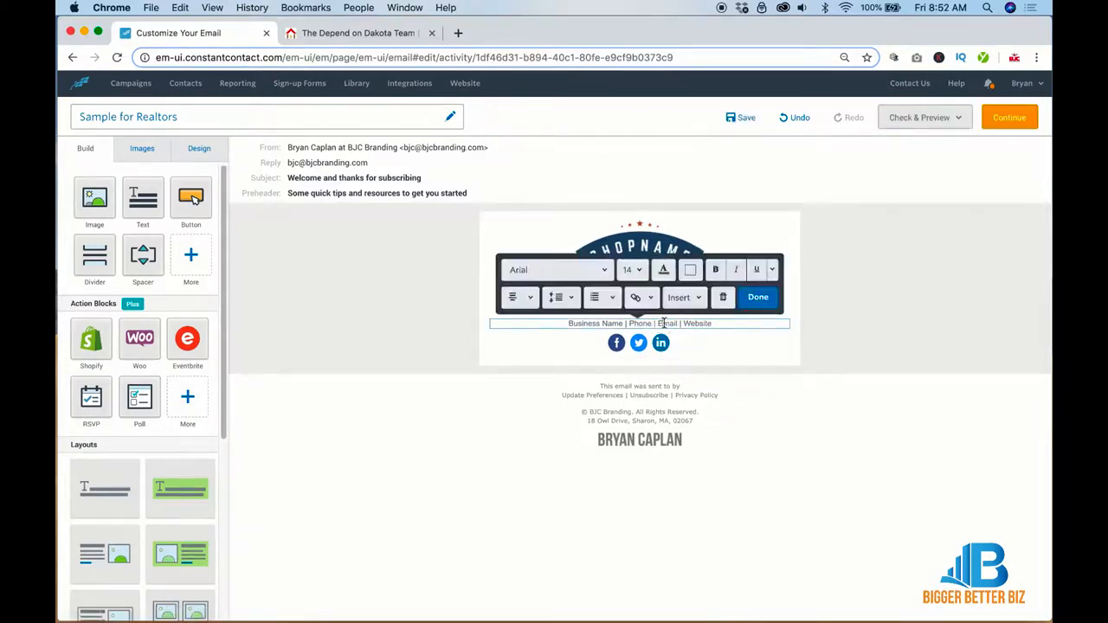
pyautogui.click(686, 341)
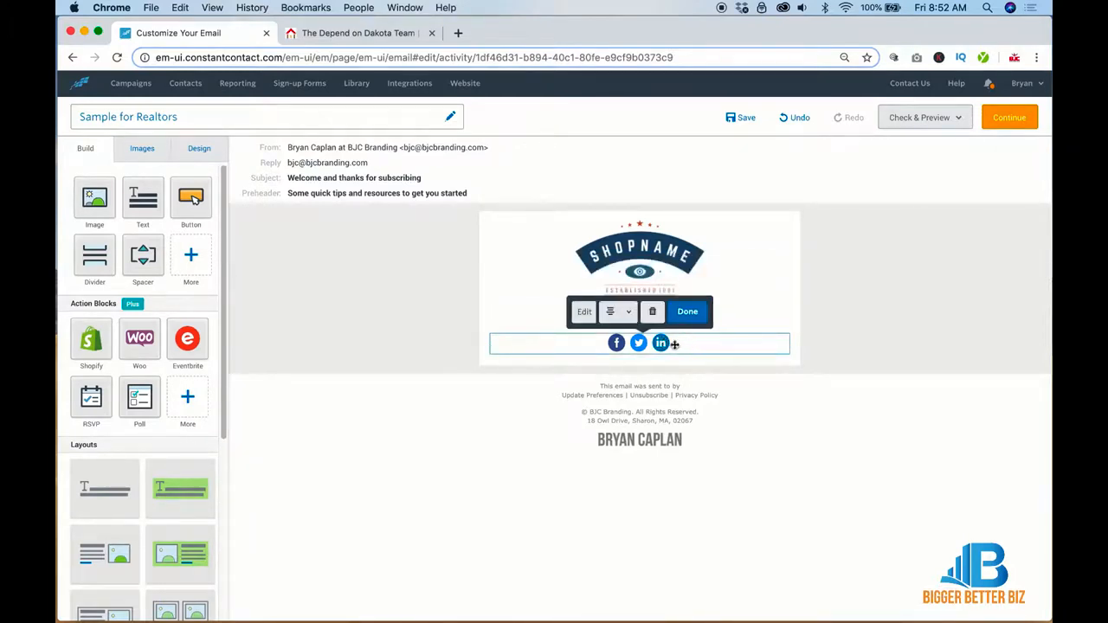
# Step: Change the footer social icon style to grey circles
pyautogui.click(584, 316)
pyautogui.click(183, 322)
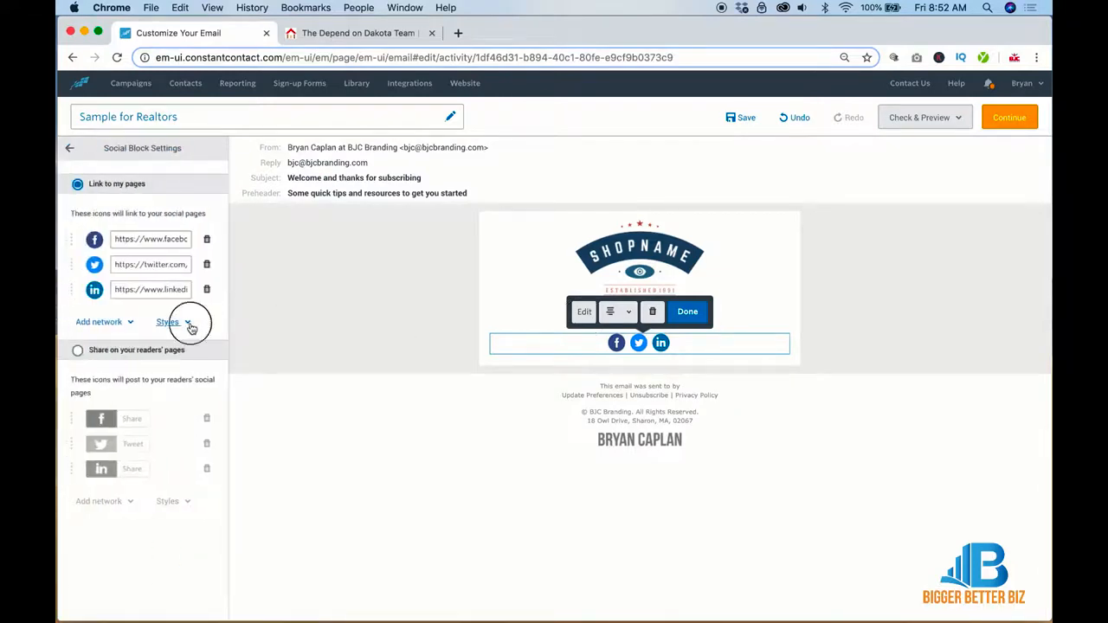
pyautogui.click(156, 407)
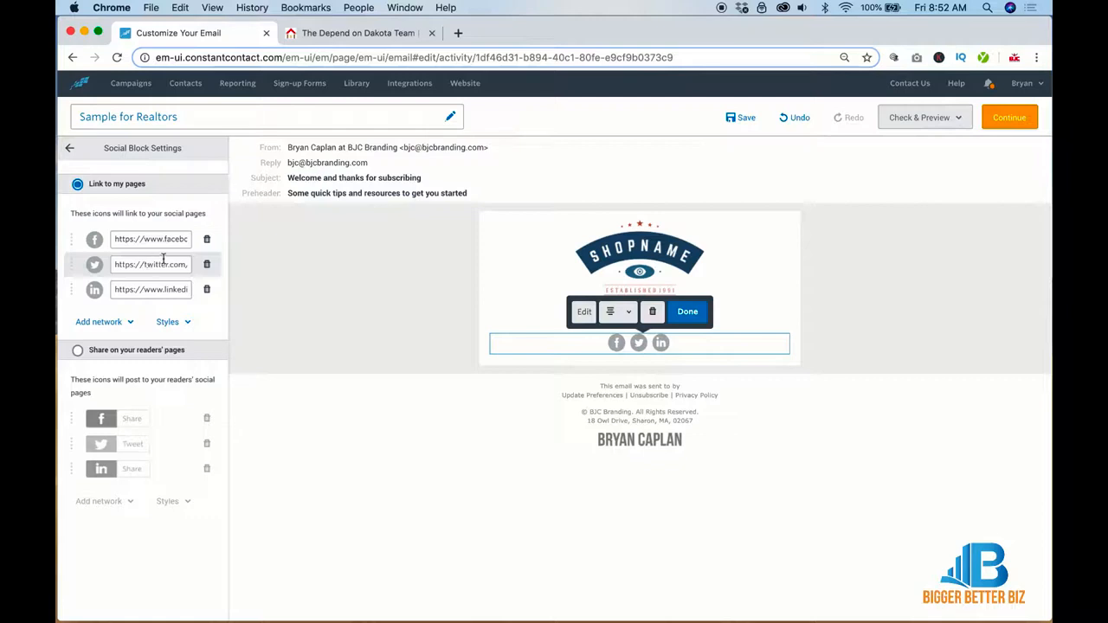
pyautogui.click(125, 325)
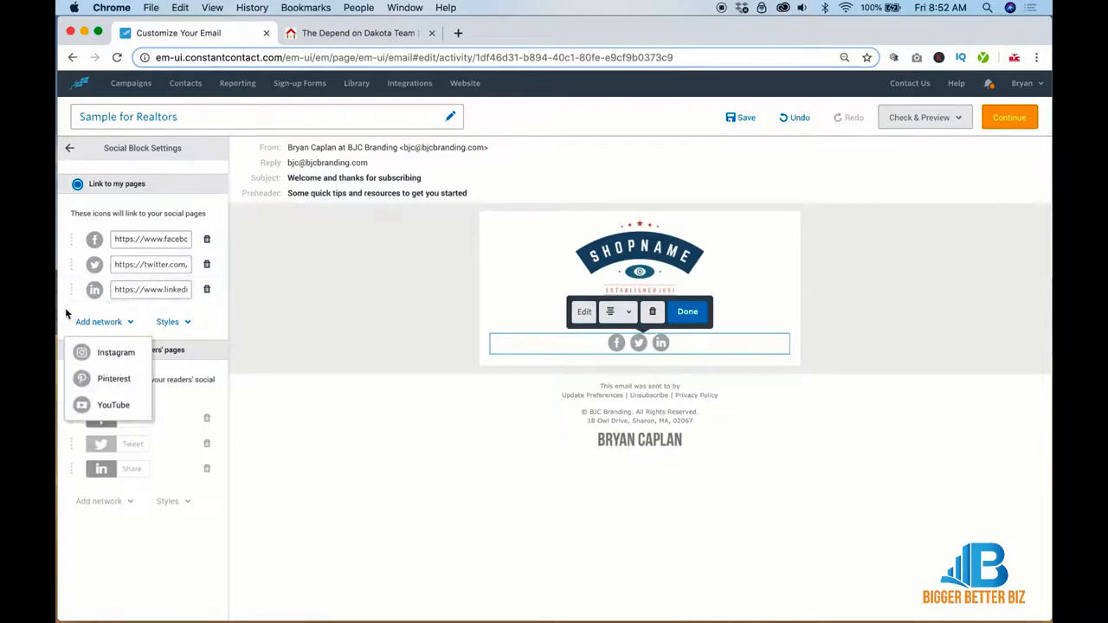
pyautogui.click(70, 148)
pyautogui.click(606, 324)
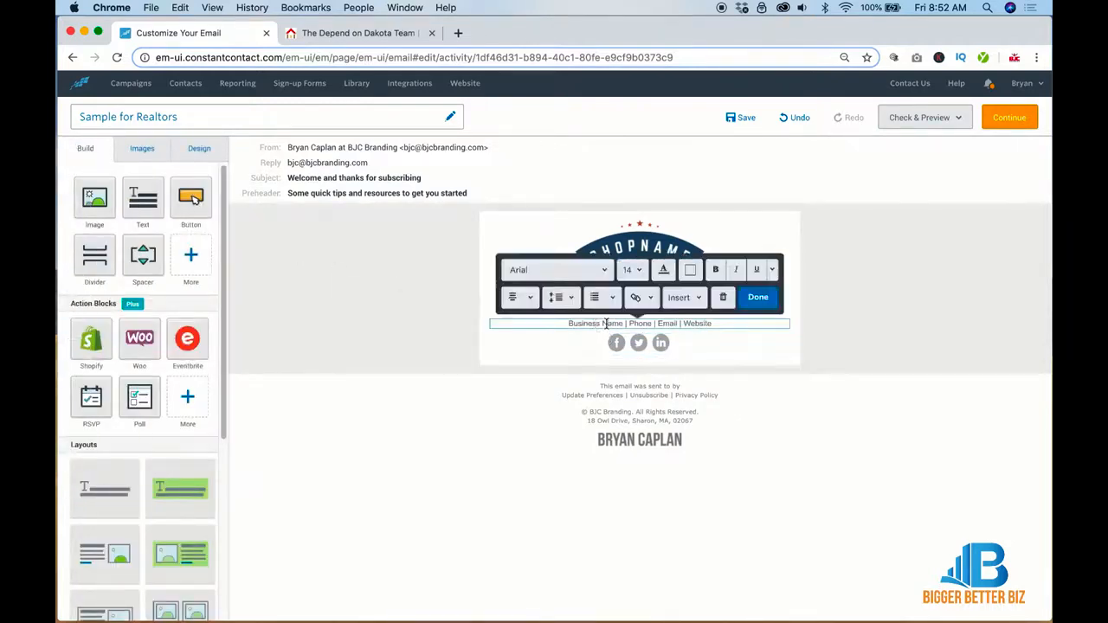
pyautogui.tripleClick(606, 324)
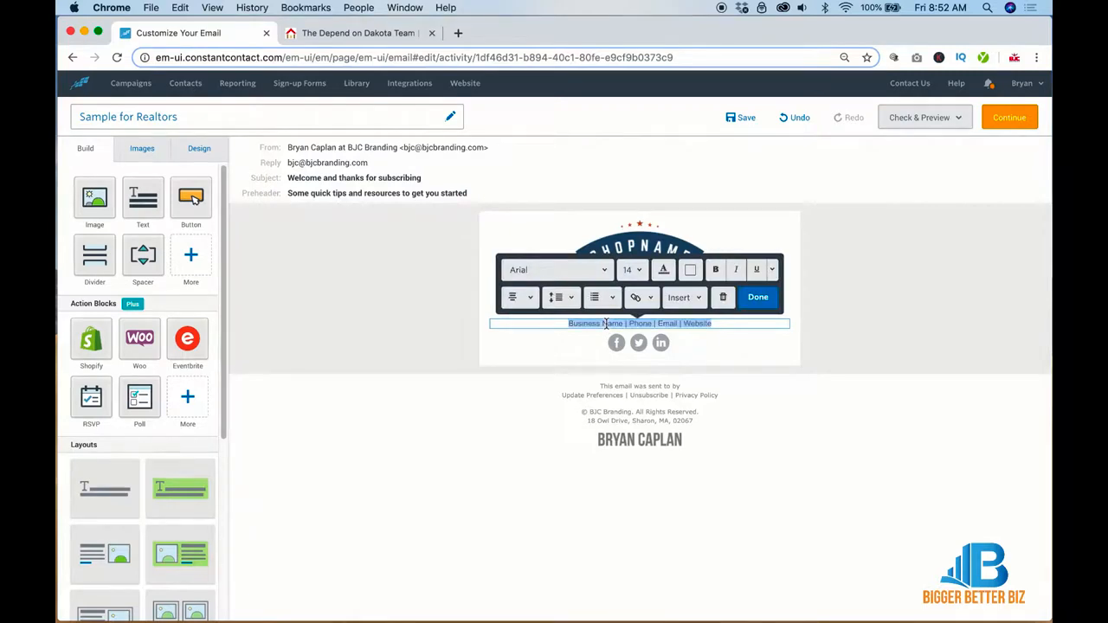
pyautogui.write('Ques')
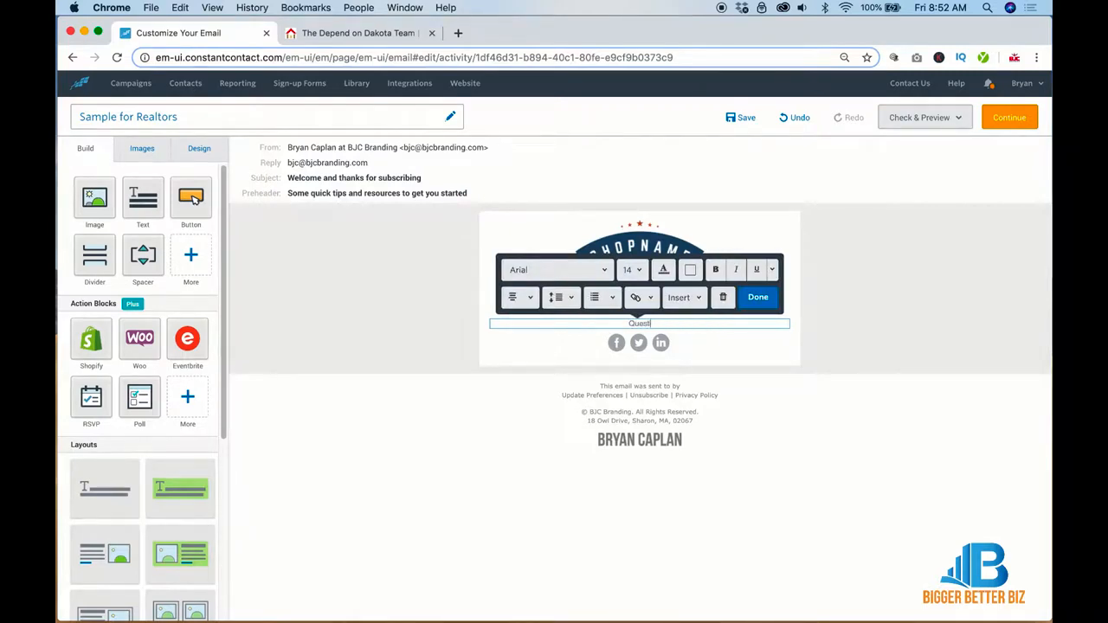
pyautogui.write('tions?')
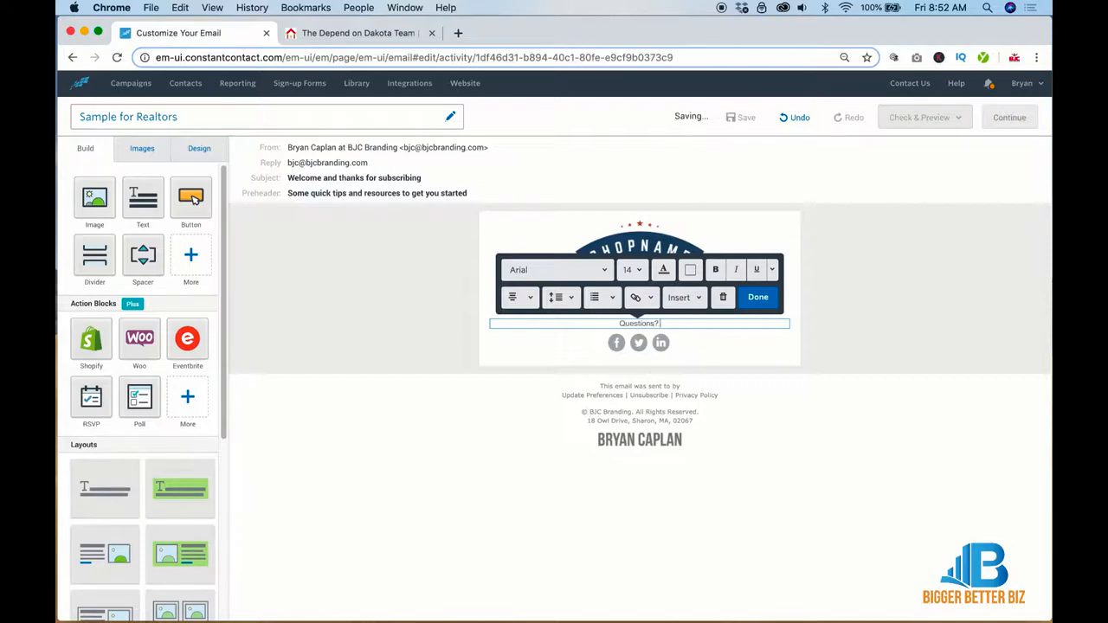
pyautogui.write(' Contact Me')
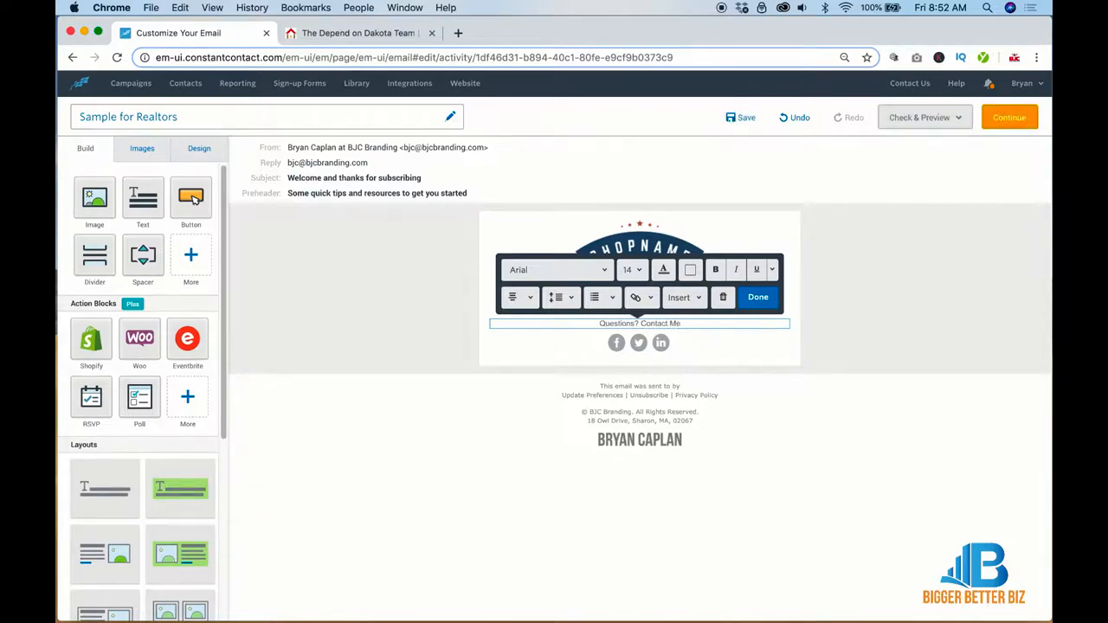
pyautogui.write(' |')
pyautogui.write('See My List')
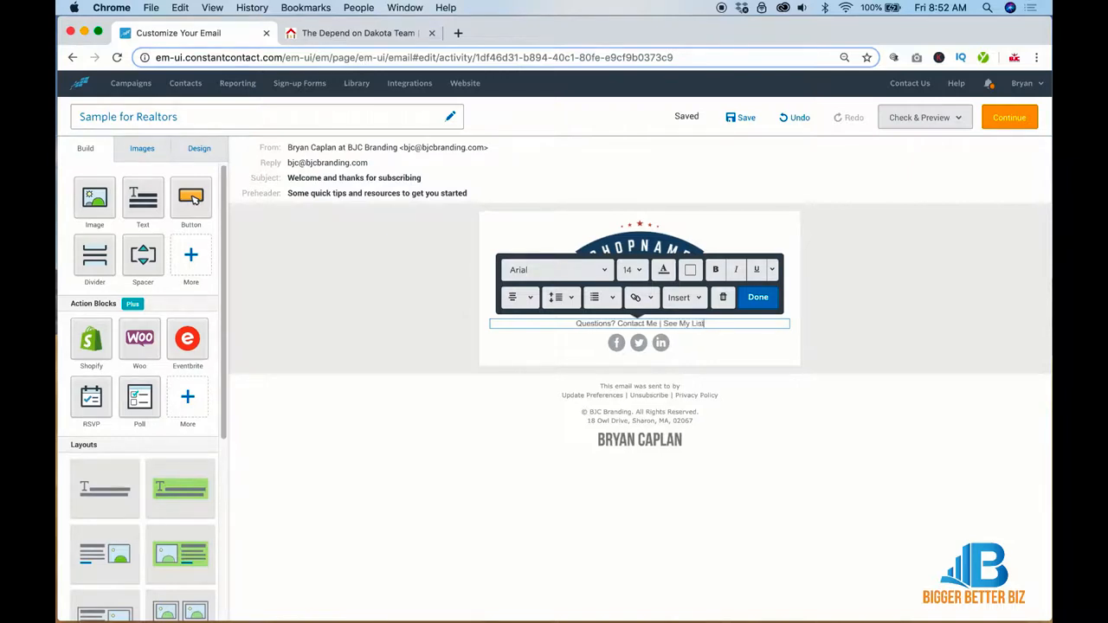
pyautogui.write('ings | ')
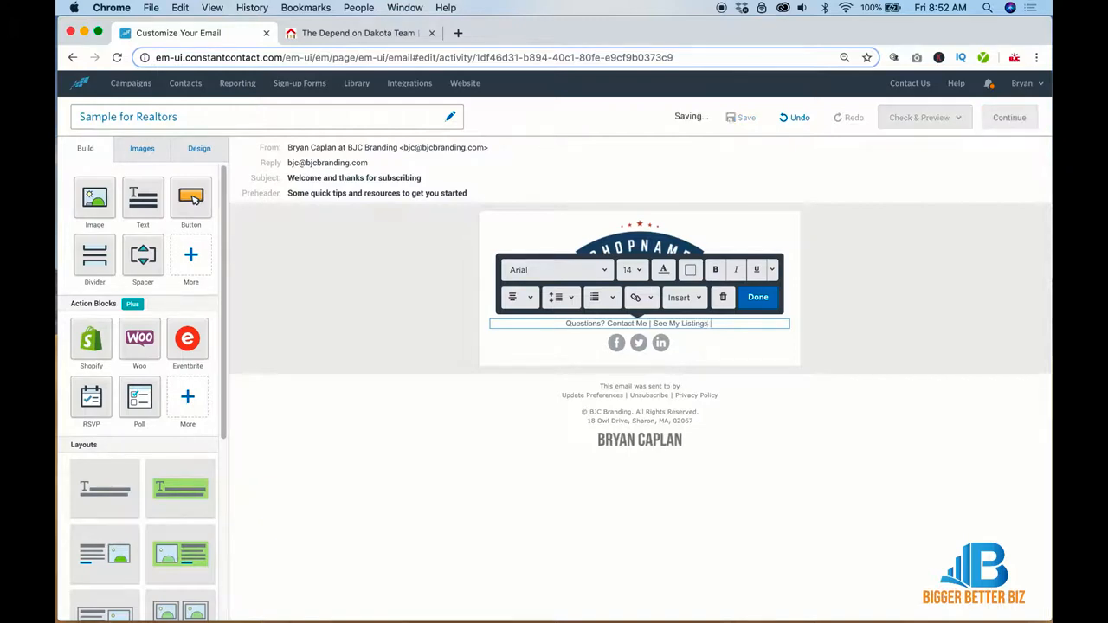
pyautogui.write('555-5')
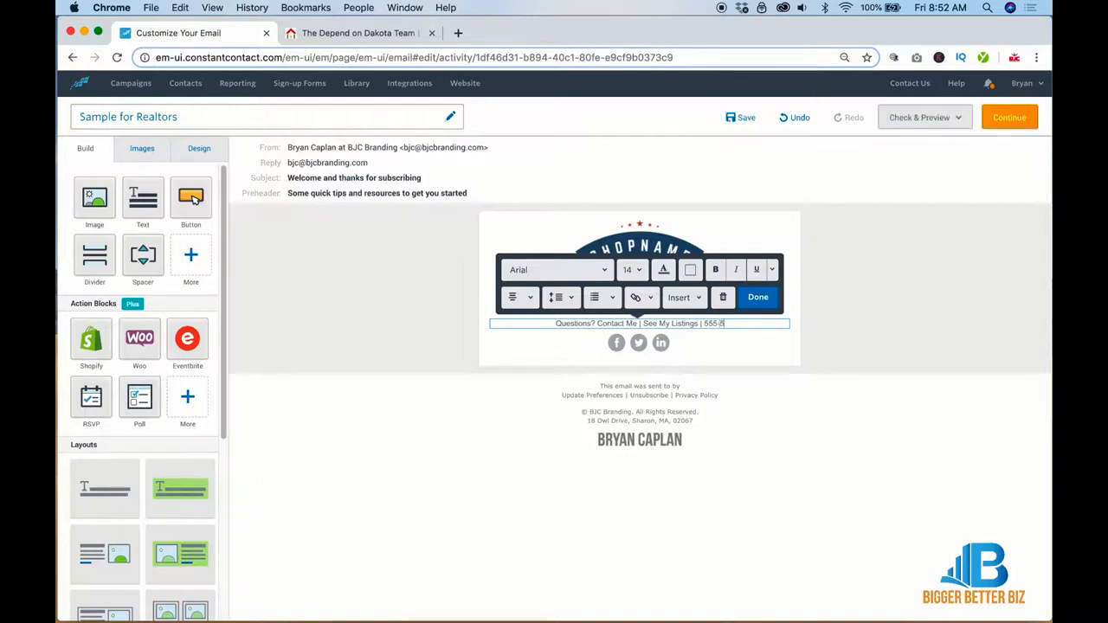
pyautogui.write('55-5')
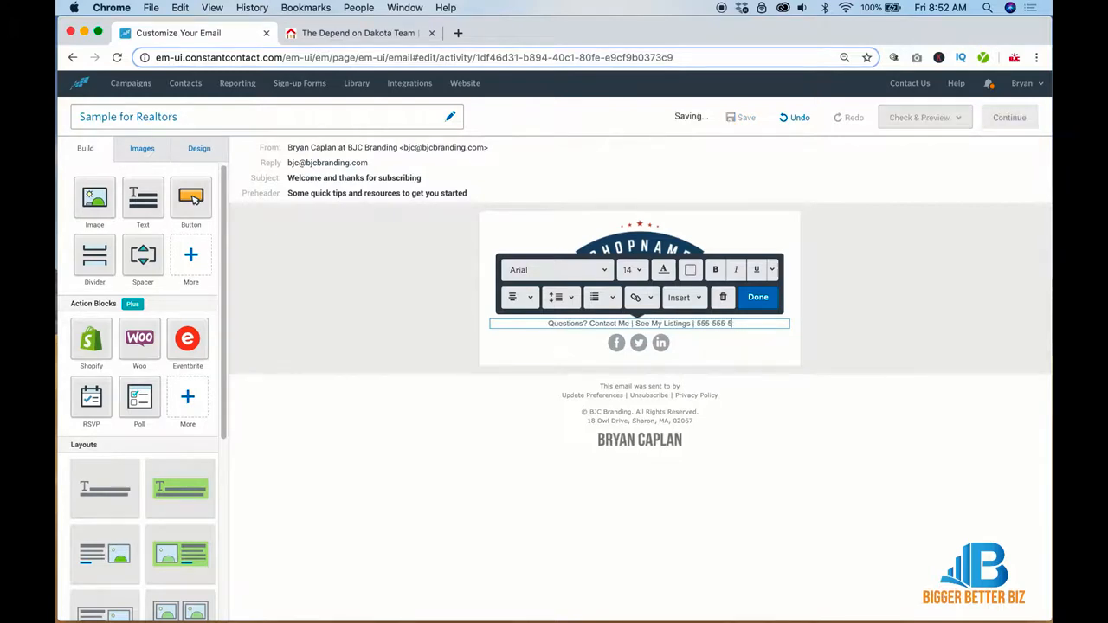
pyautogui.write('555')
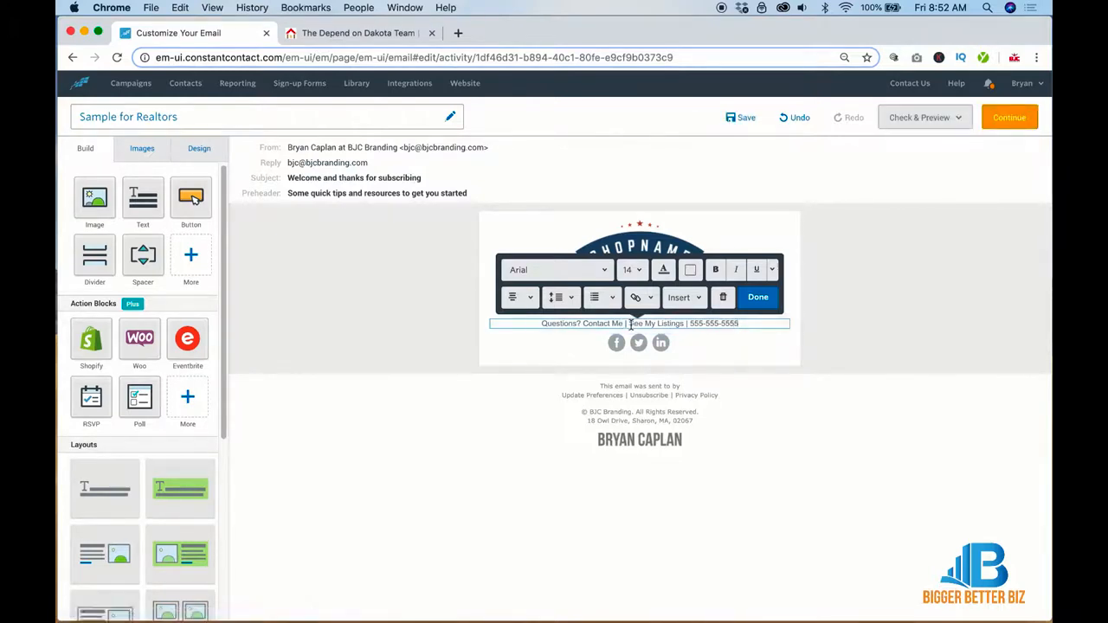
pyautogui.moveTo(630, 323); pyautogui.dragTo(682, 322)
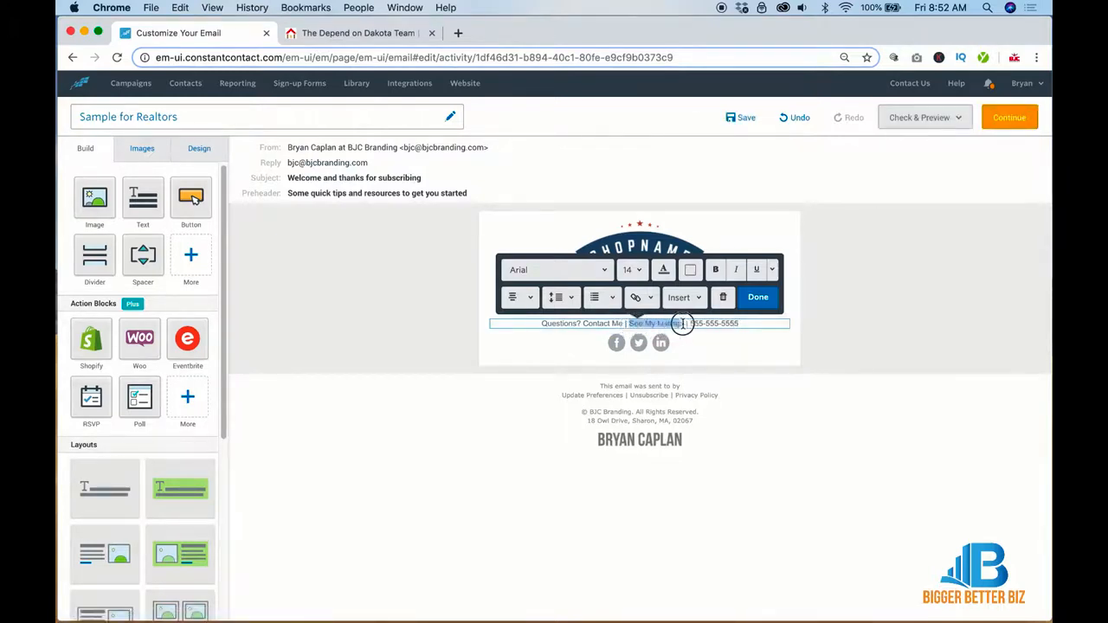
# Step: Link 'See My Listings' to the Depend on Dakota website's listings page URL
pyautogui.click(389, 33)
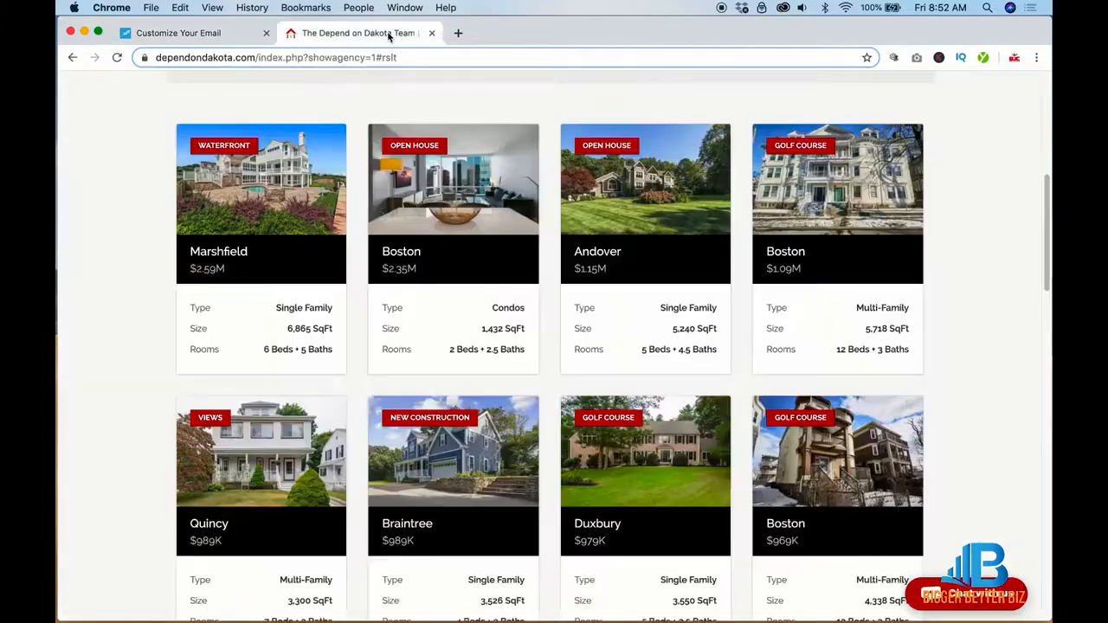
pyautogui.click(304, 57)
pyautogui.hotkey('ctrl', 'c')
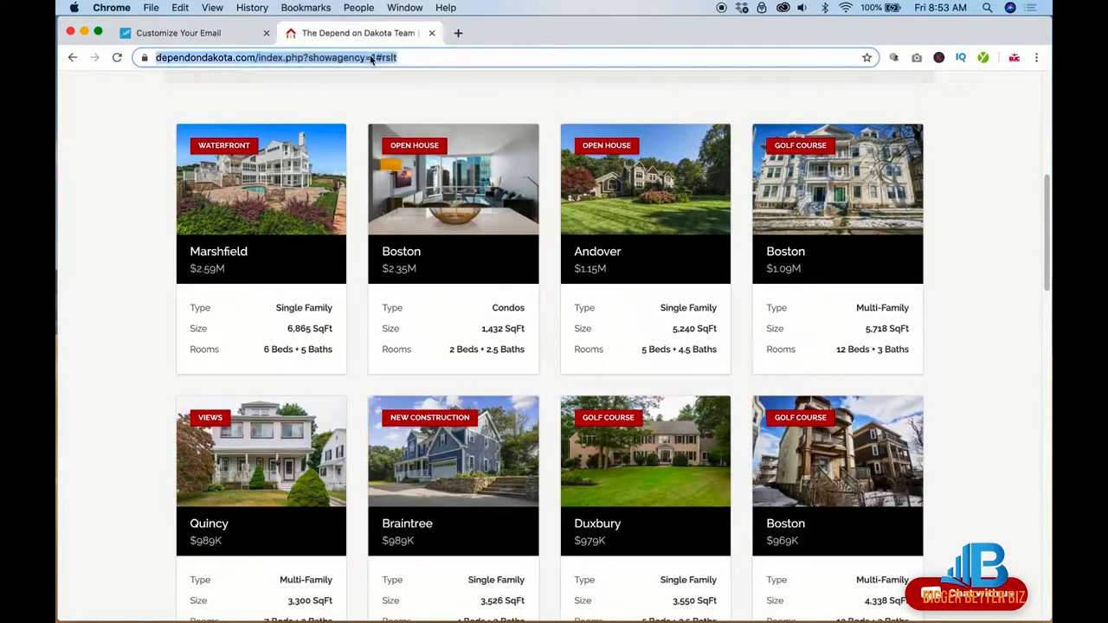
pyautogui.click(199, 32)
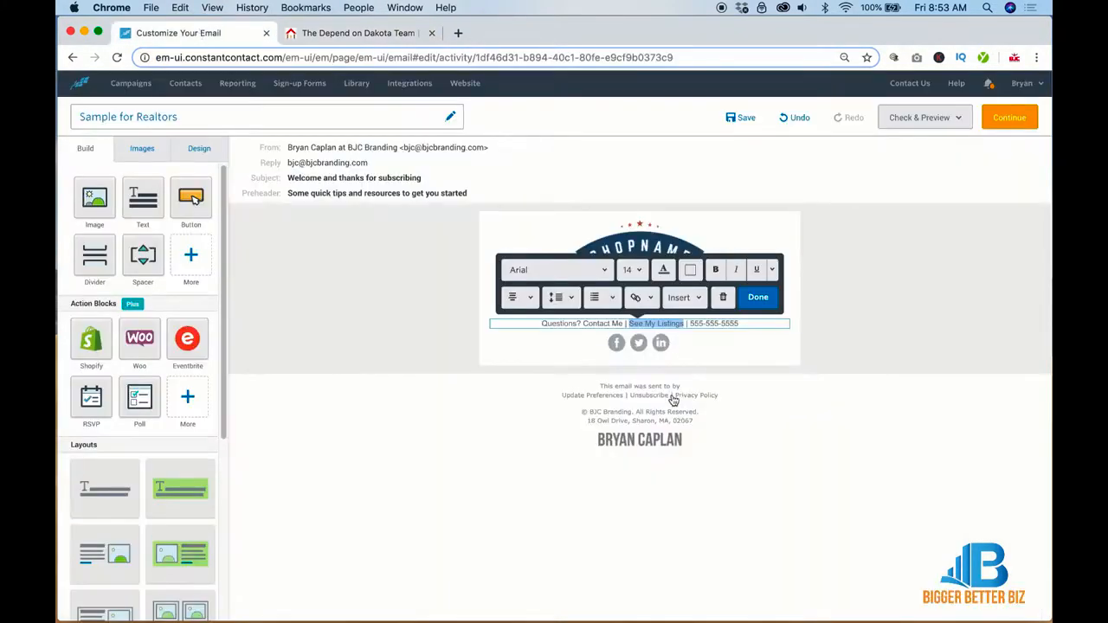
pyautogui.click(648, 303)
pyautogui.click(651, 323)
pyautogui.hotkey('ctrl', 'v')
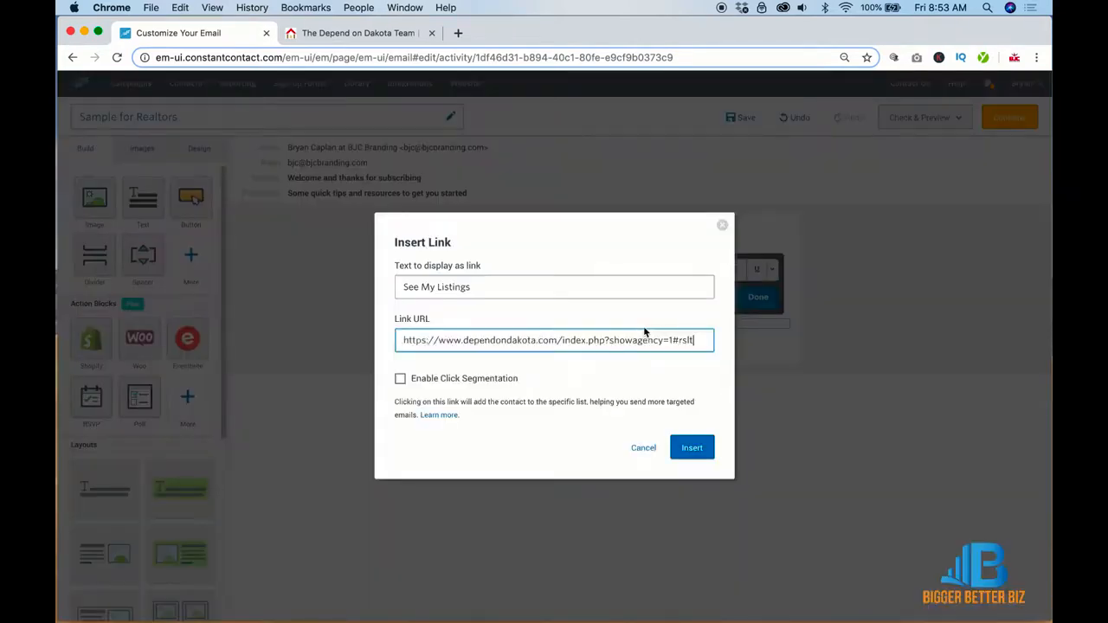
pyautogui.click(692, 447)
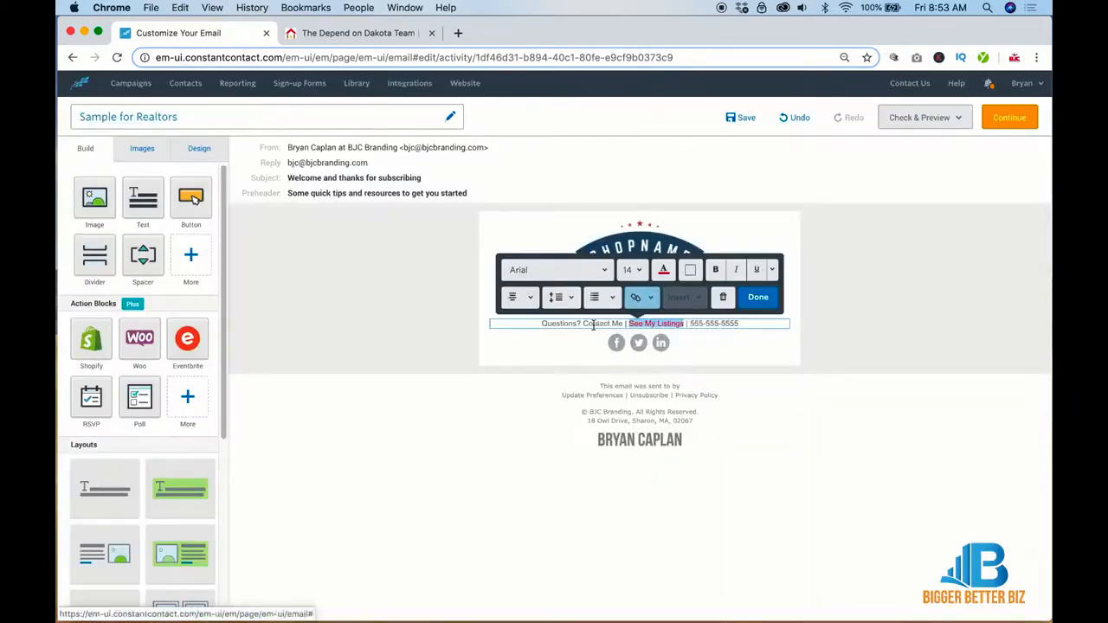
# Step: Link 'Contact Me' to dependondakota.com/contact.php and make 'Questions?' bold
pyautogui.moveTo(585, 323); pyautogui.dragTo(622, 325)
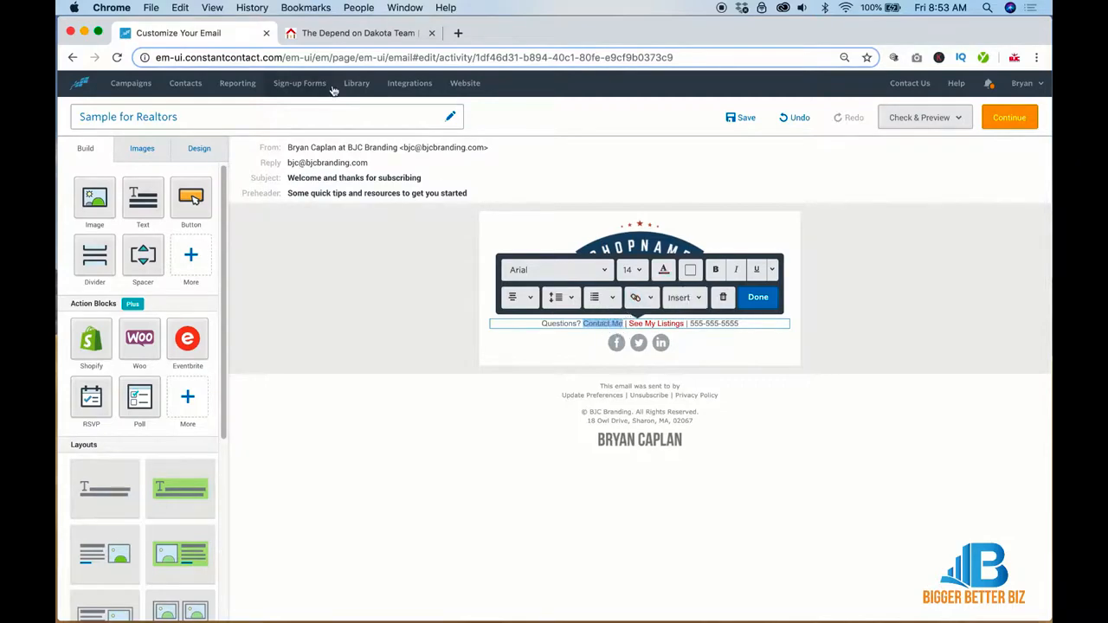
pyautogui.click(340, 35)
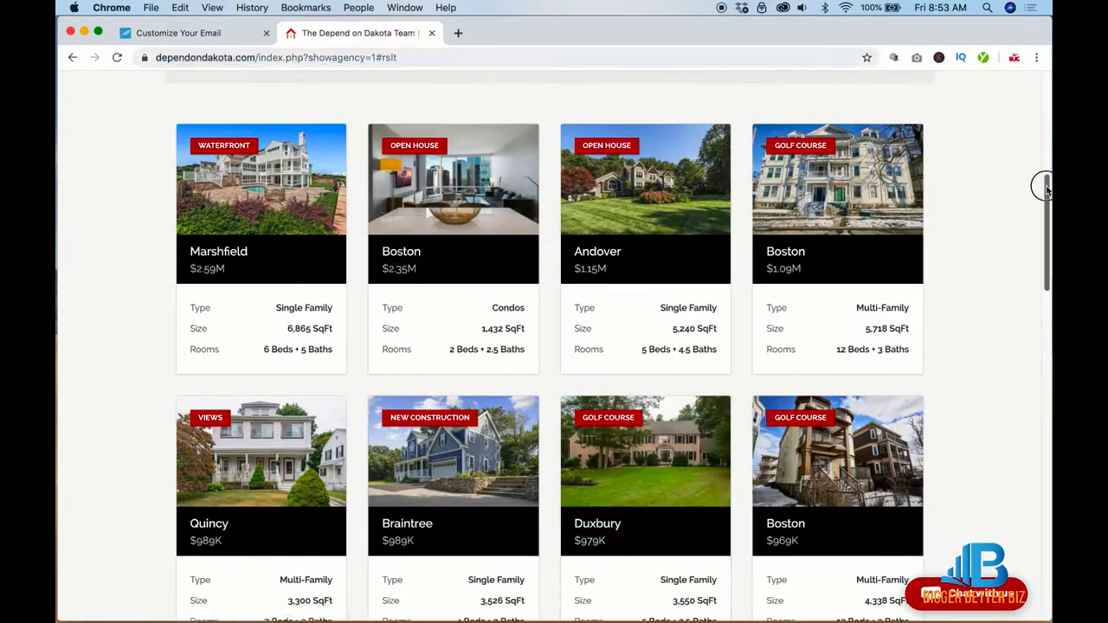
pyautogui.moveTo(1041, 181); pyautogui.dragTo(1041, 612)
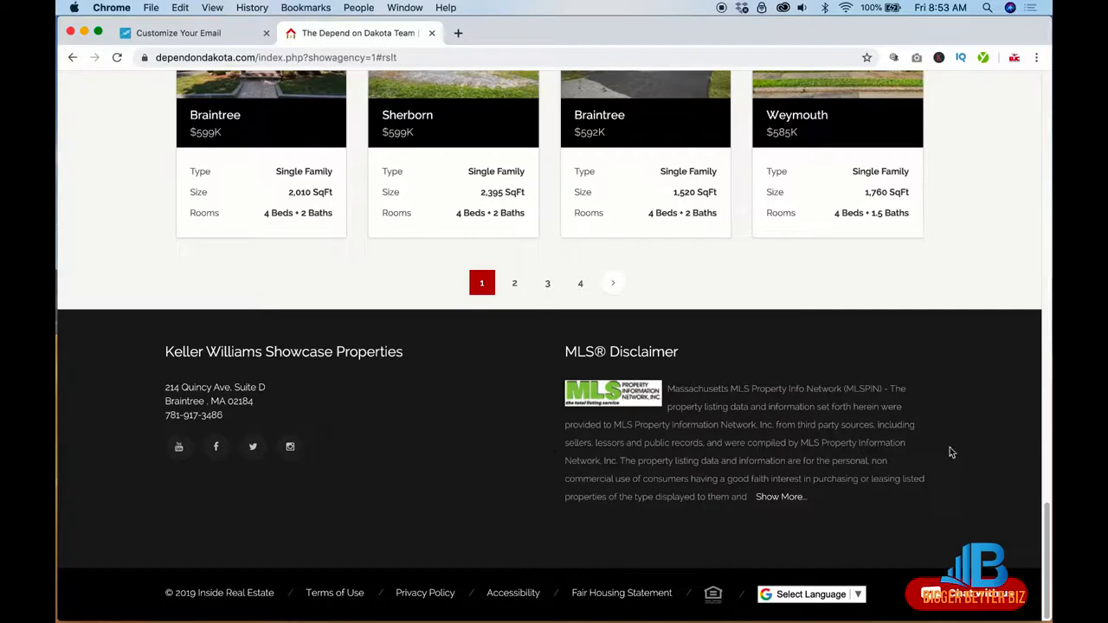
pyautogui.moveTo(1040, 557); pyautogui.dragTo(1042, 129)
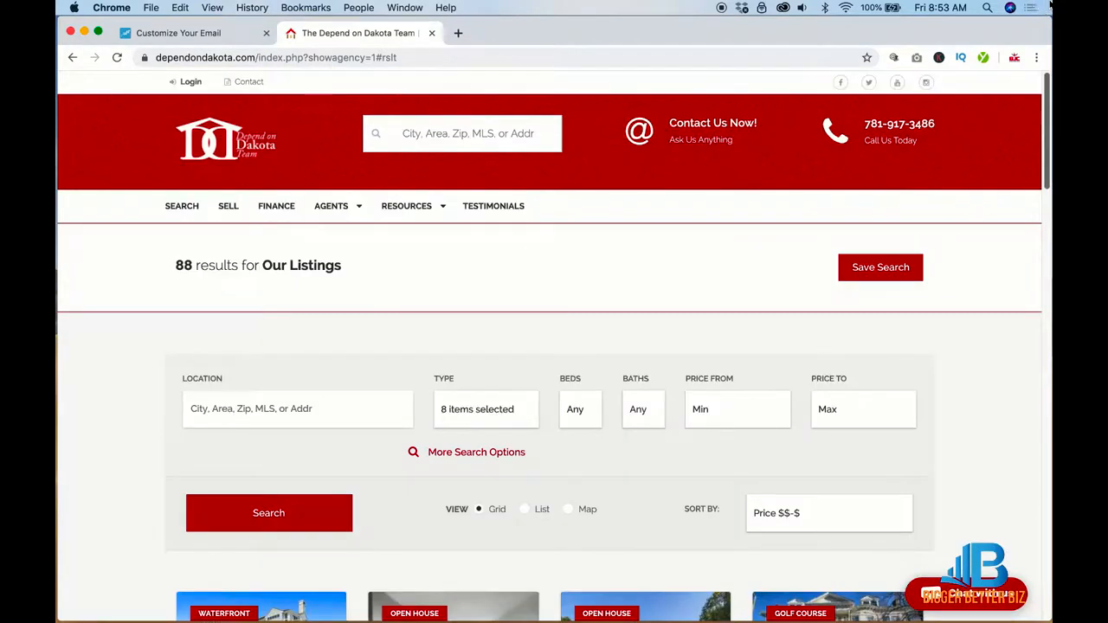
pyautogui.rightClick(710, 128)
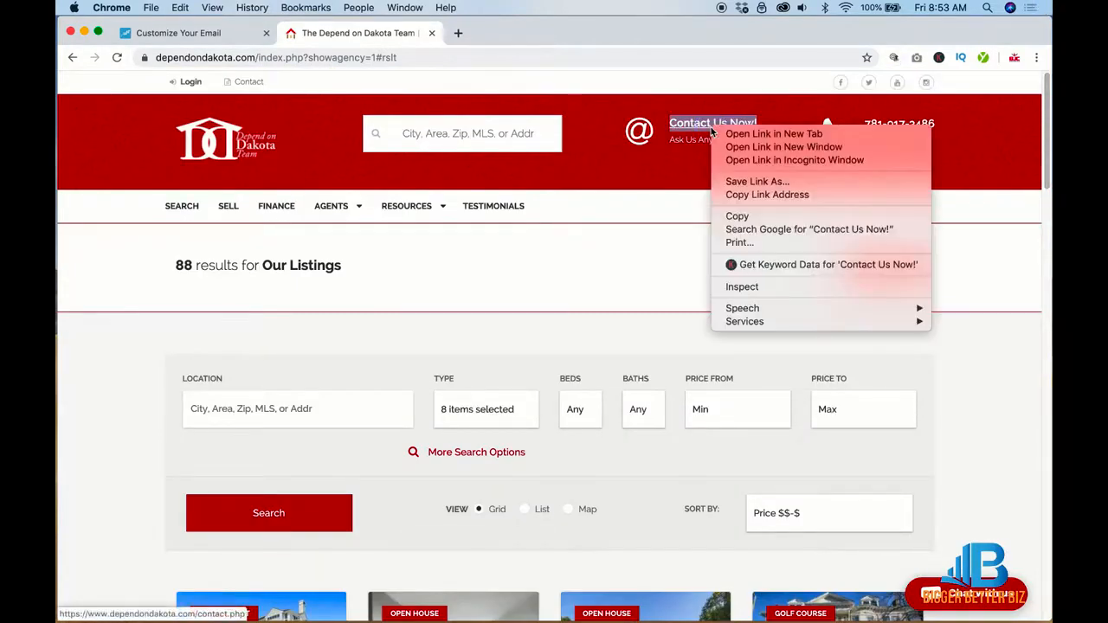
pyautogui.click(730, 196)
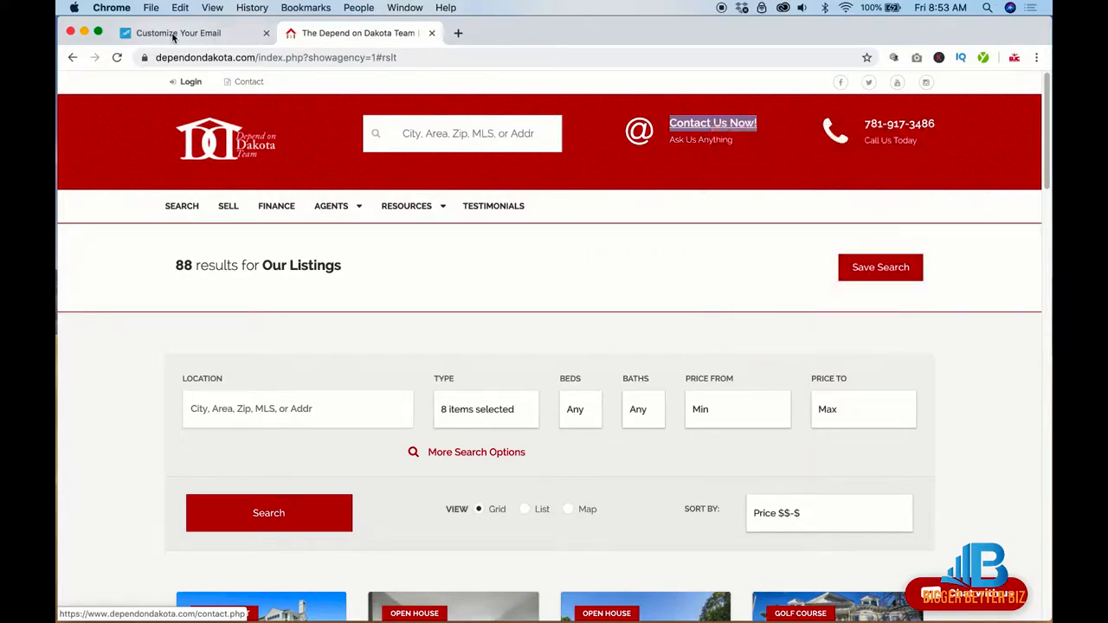
pyautogui.click(174, 34)
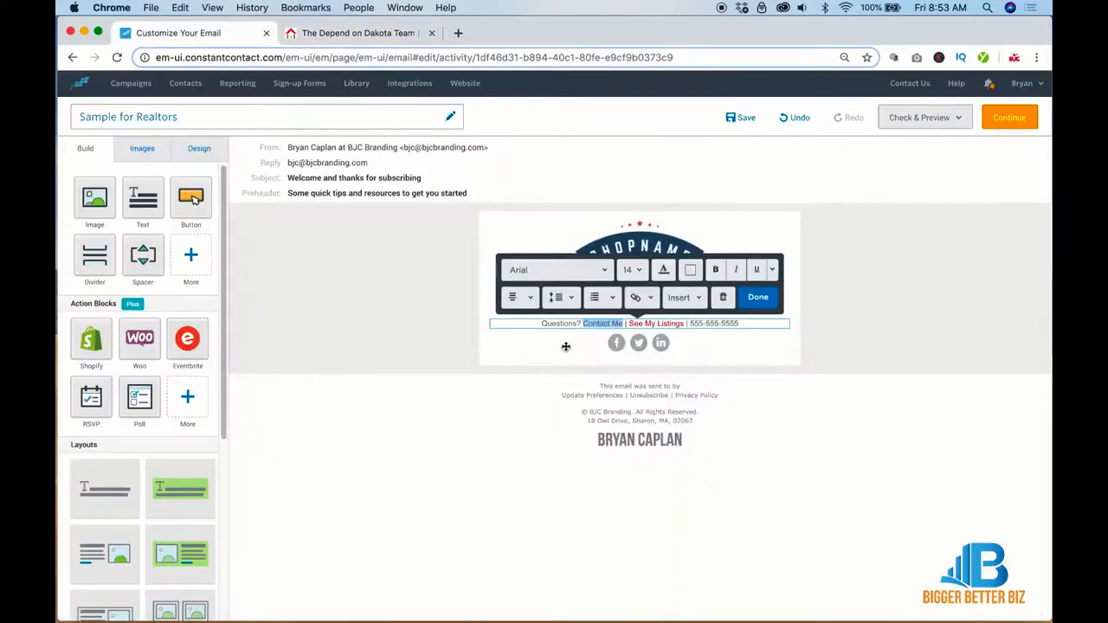
pyautogui.click(649, 297)
pyautogui.click(645, 324)
pyautogui.write('https://www.dependondakota.com/contact.php')
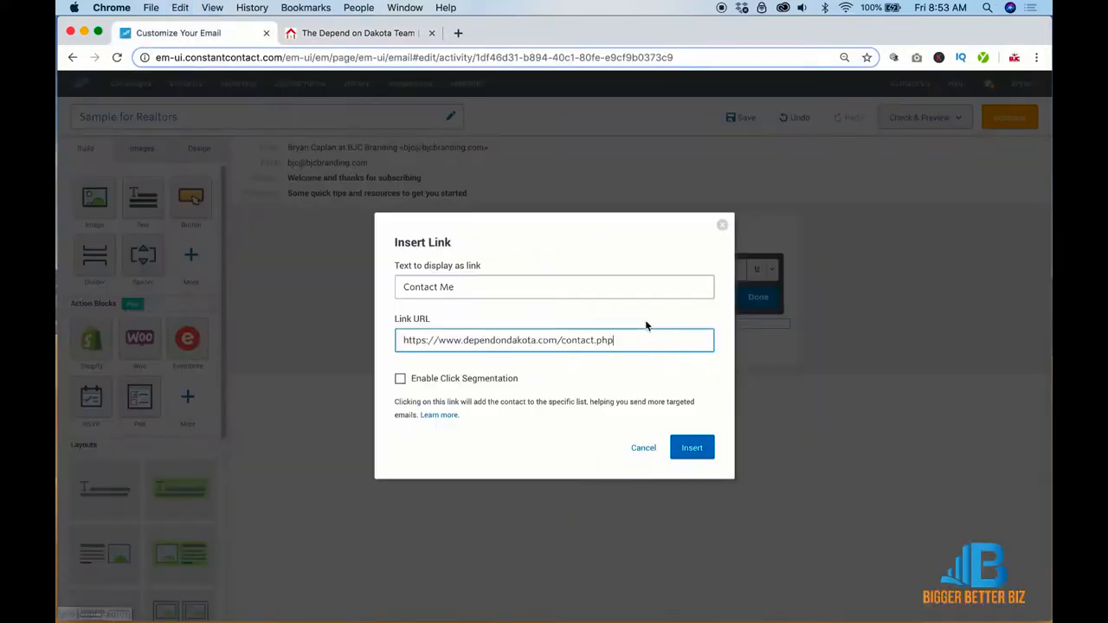
pyautogui.click(700, 452)
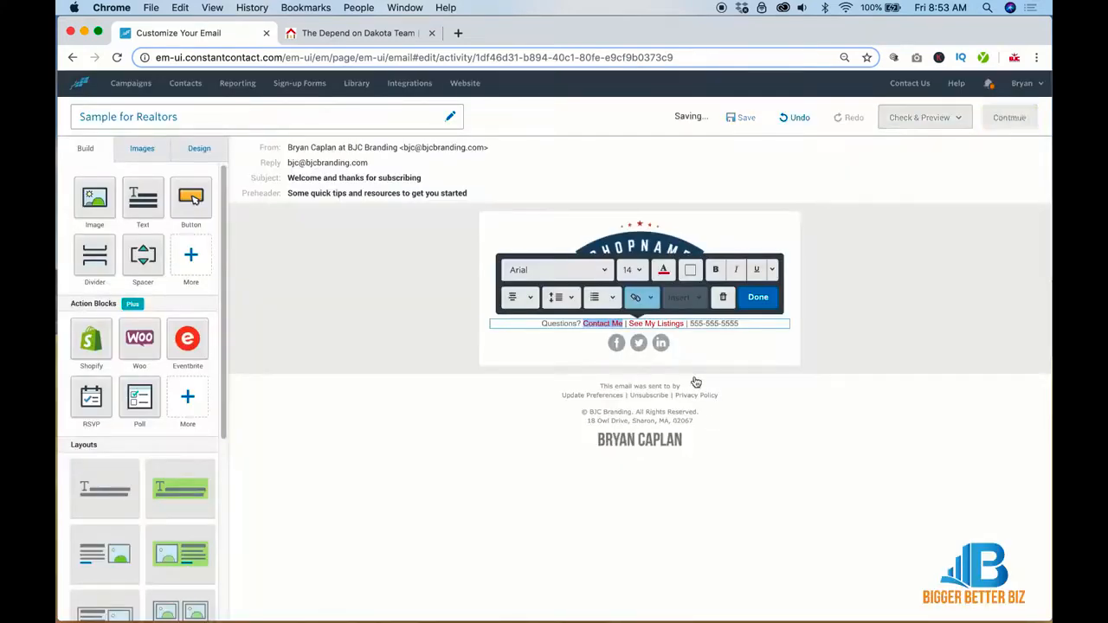
pyautogui.moveTo(541, 323); pyautogui.dragTo(580, 323)
pyautogui.click(712, 271)
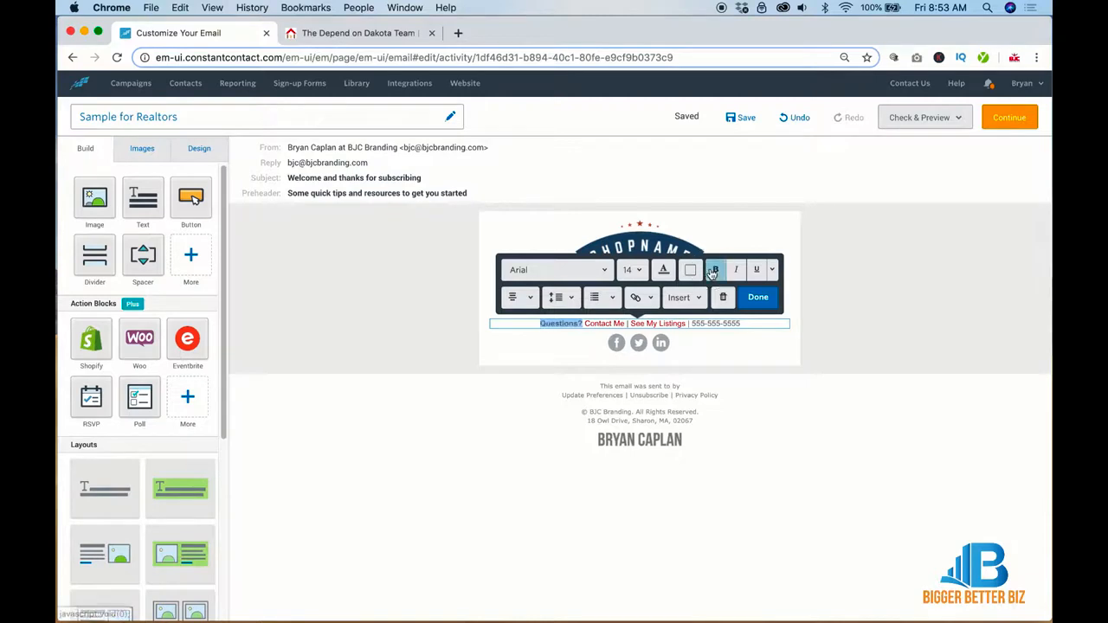
# Step: Give the contact row a grey background and delete the spacer under the social icons
pyautogui.click(929, 318)
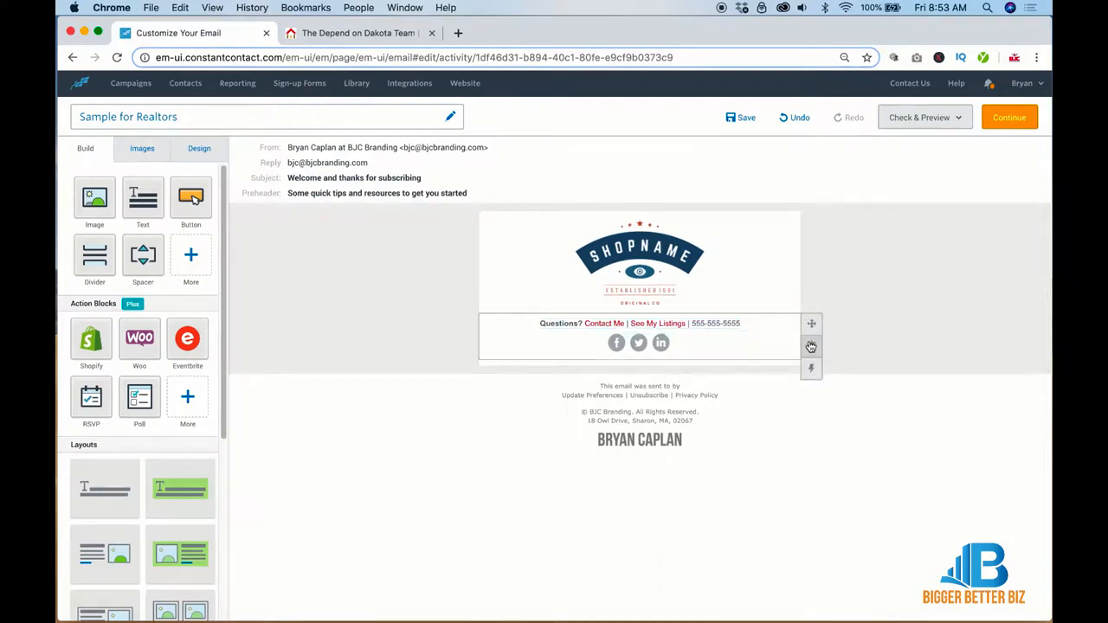
pyautogui.moveTo(811, 346)
pyautogui.click(738, 349)
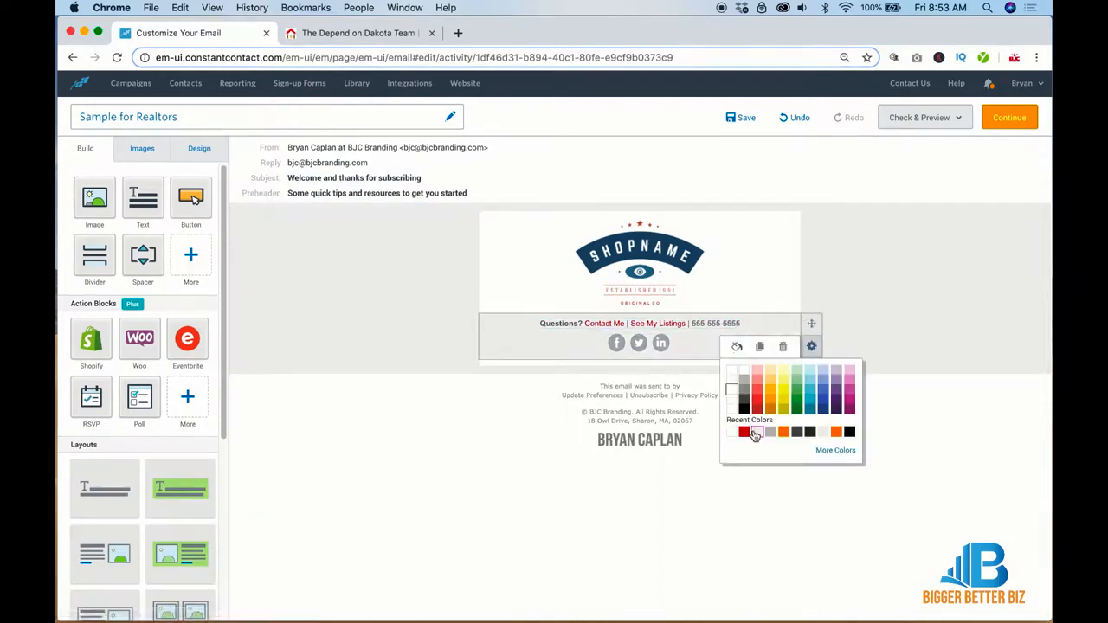
pyautogui.click(755, 434)
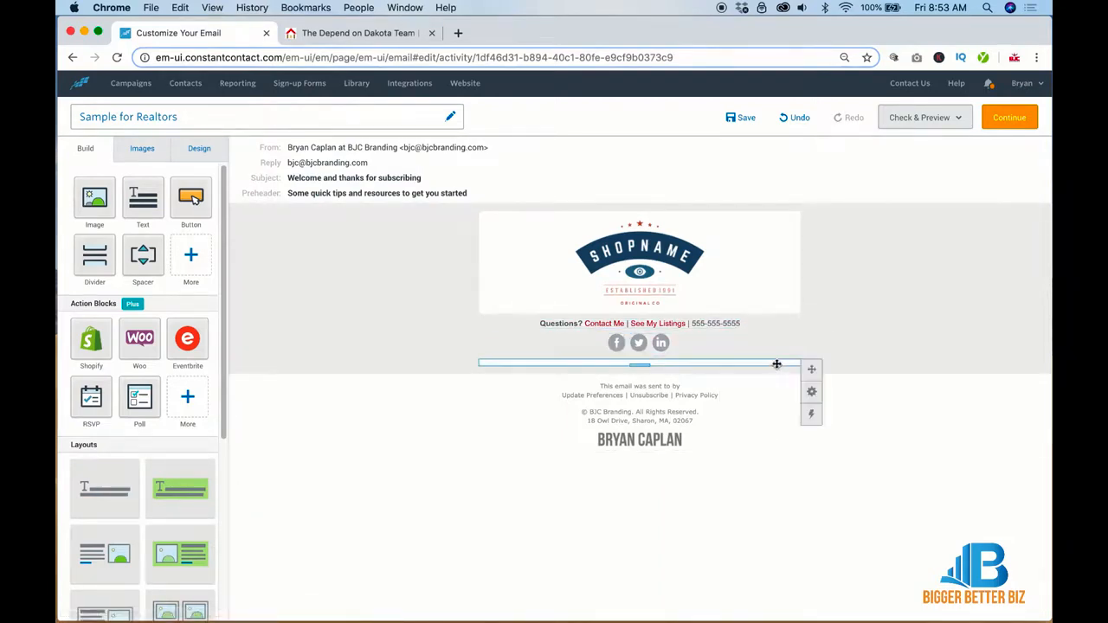
pyautogui.click(779, 364)
pyautogui.click(655, 338)
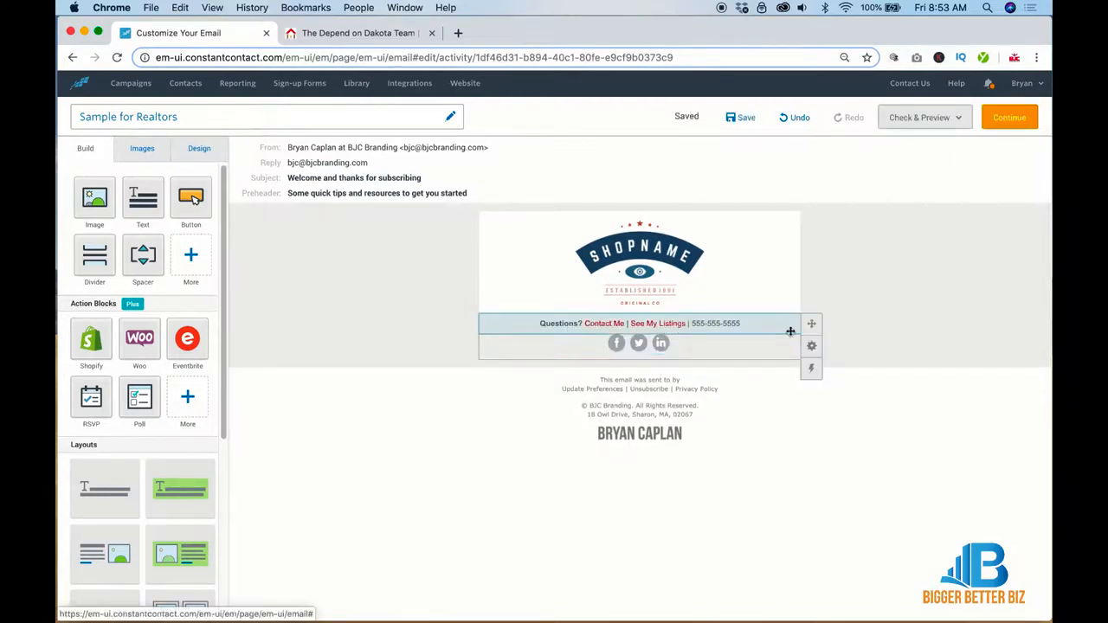
# Step: Add a coloured spacer above the Questions row and set its height to 18
pyautogui.moveTo(142, 253); pyautogui.dragTo(634, 322)
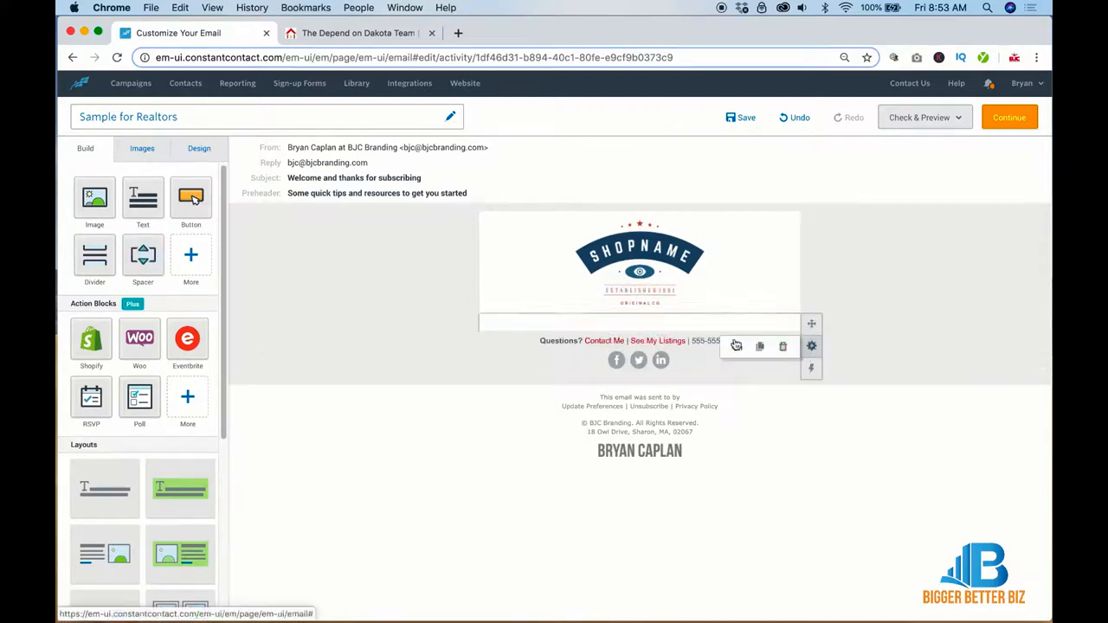
pyautogui.click(736, 345)
pyautogui.click(733, 438)
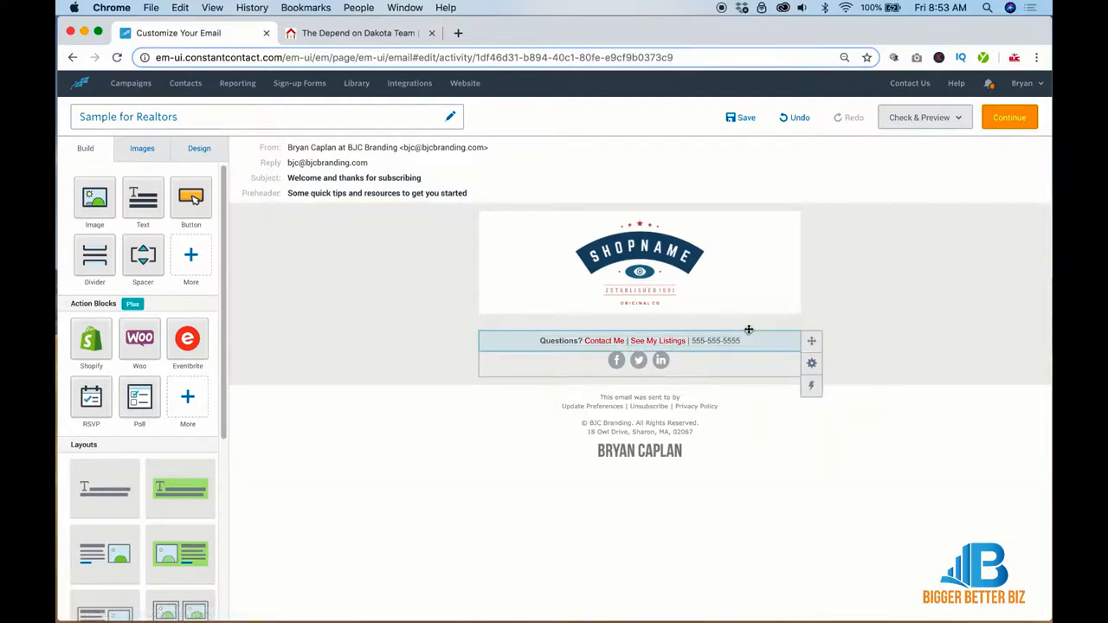
pyautogui.click(713, 320)
pyautogui.click(625, 298)
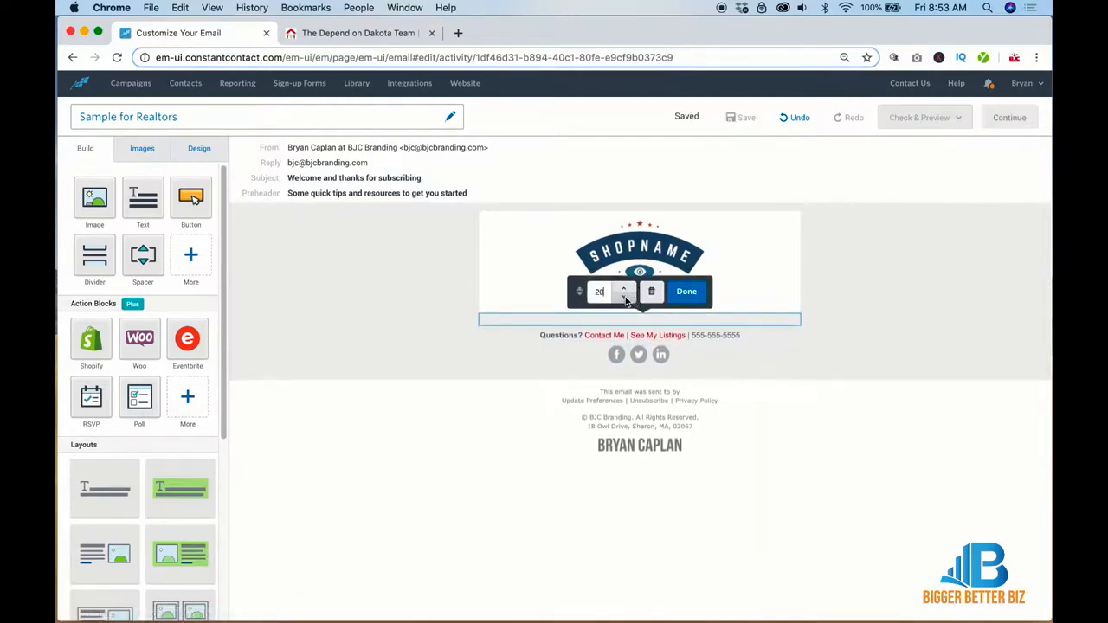
pyautogui.click(625, 299)
pyautogui.click(625, 298)
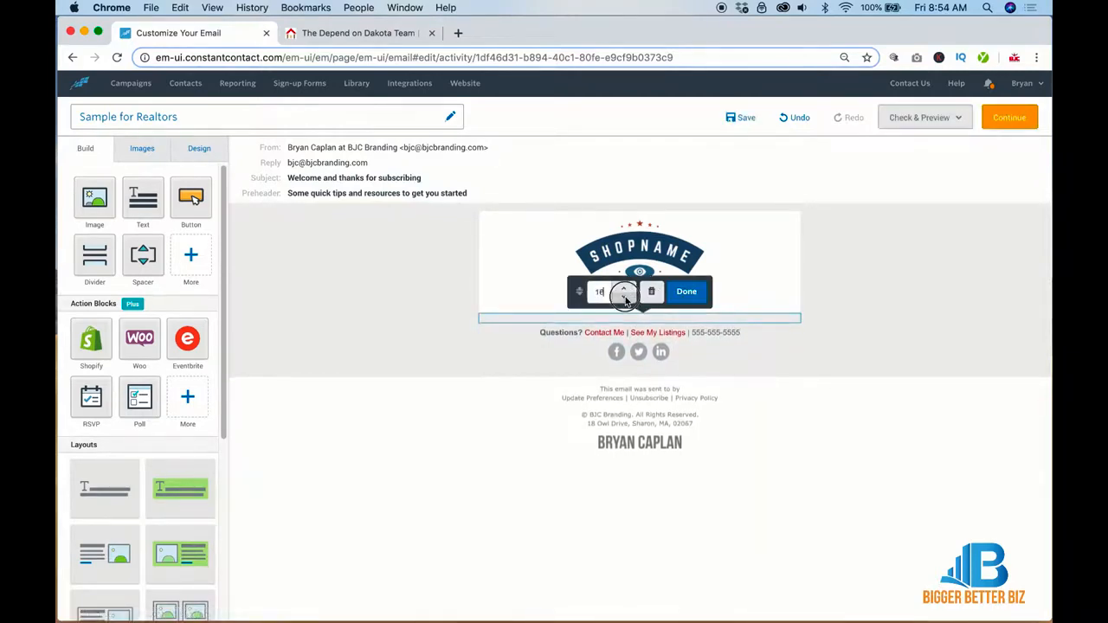
pyautogui.click(863, 309)
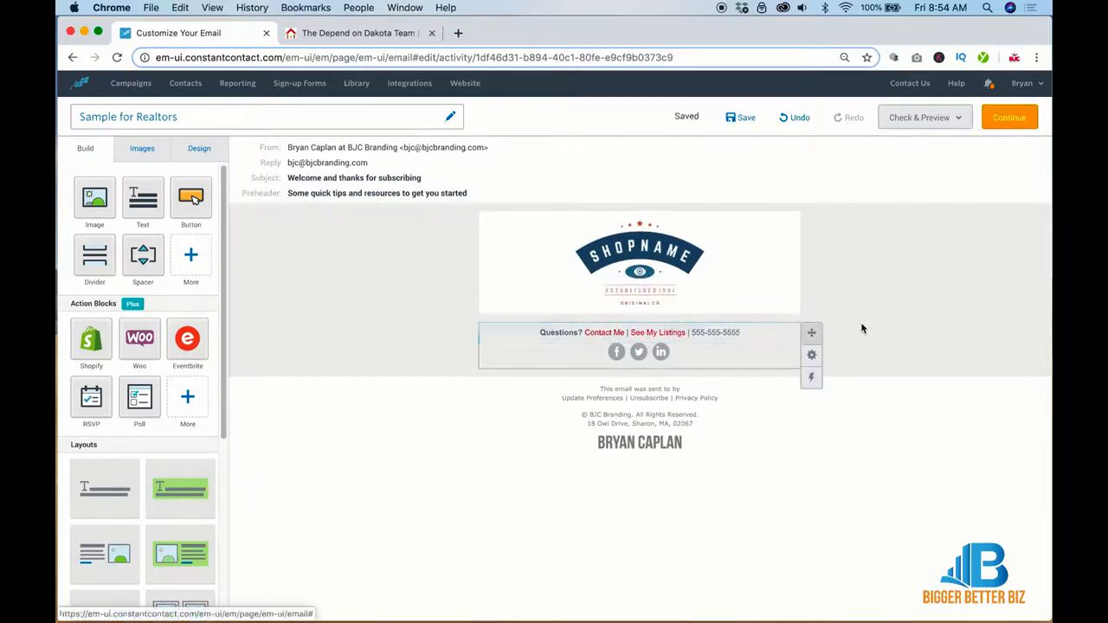
pyautogui.click(616, 228)
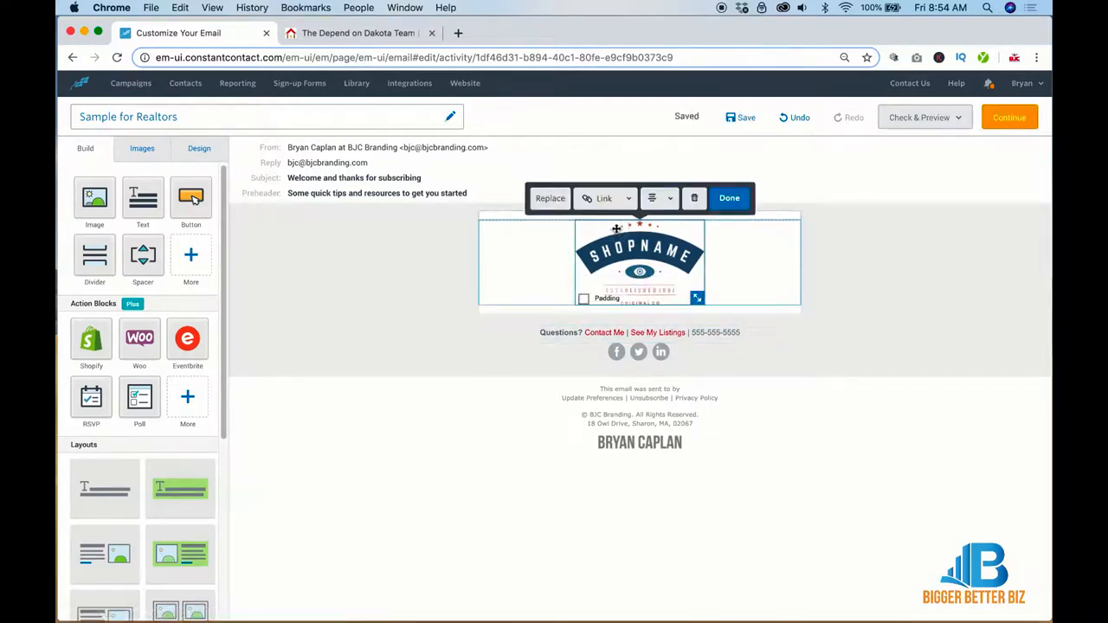
# Step: Upload the four images from Desktop > Realtor Email and replace the logo with header.png
pyautogui.click(550, 199)
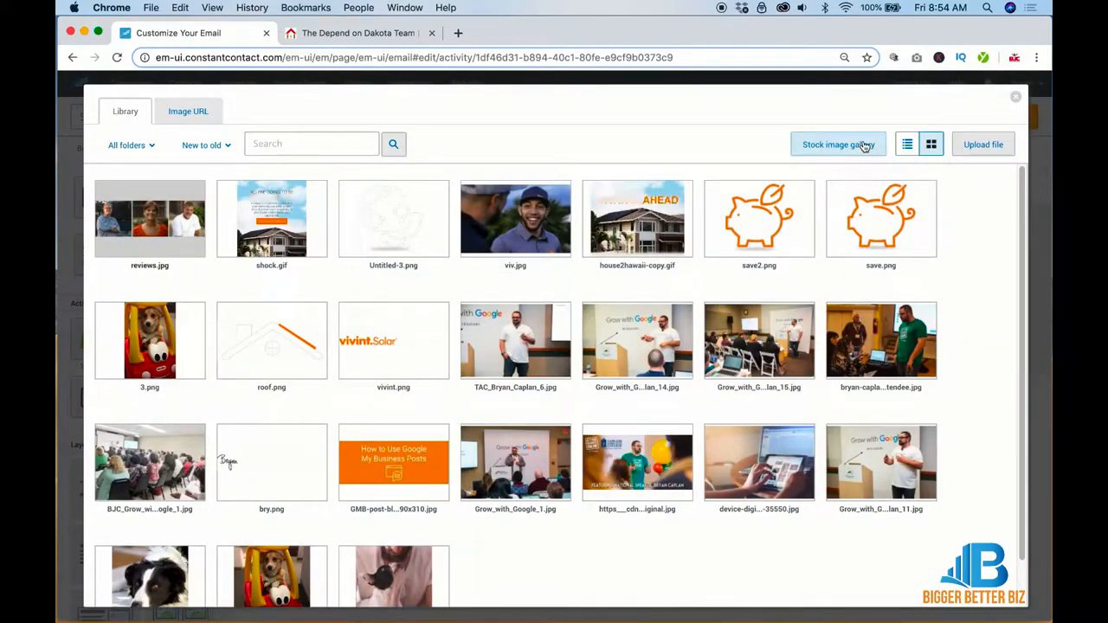
pyautogui.click(984, 144)
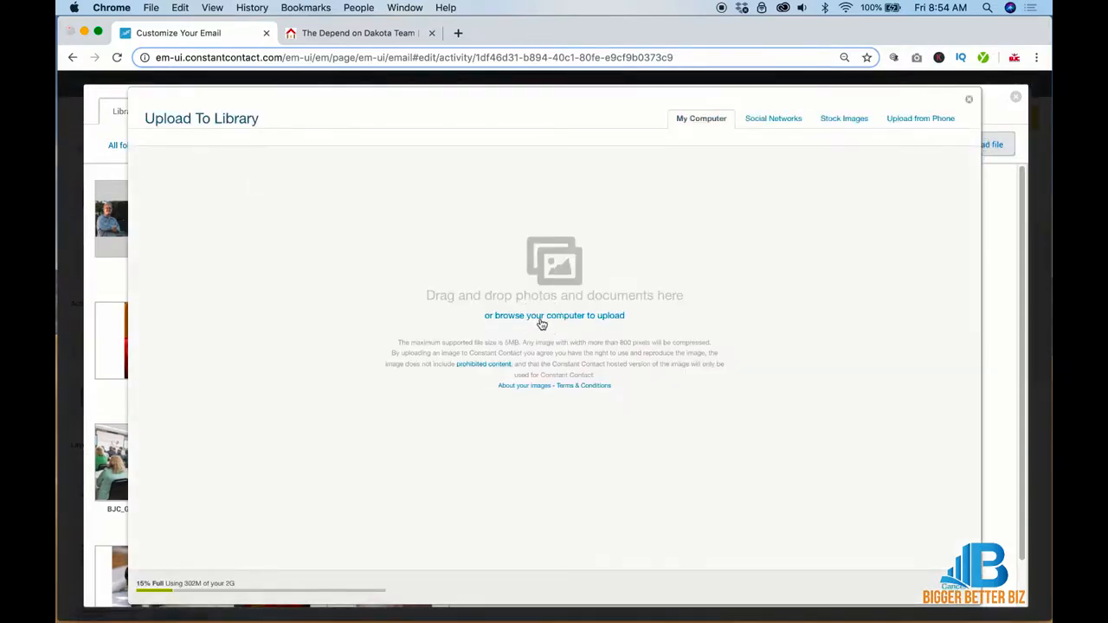
pyautogui.click(542, 317)
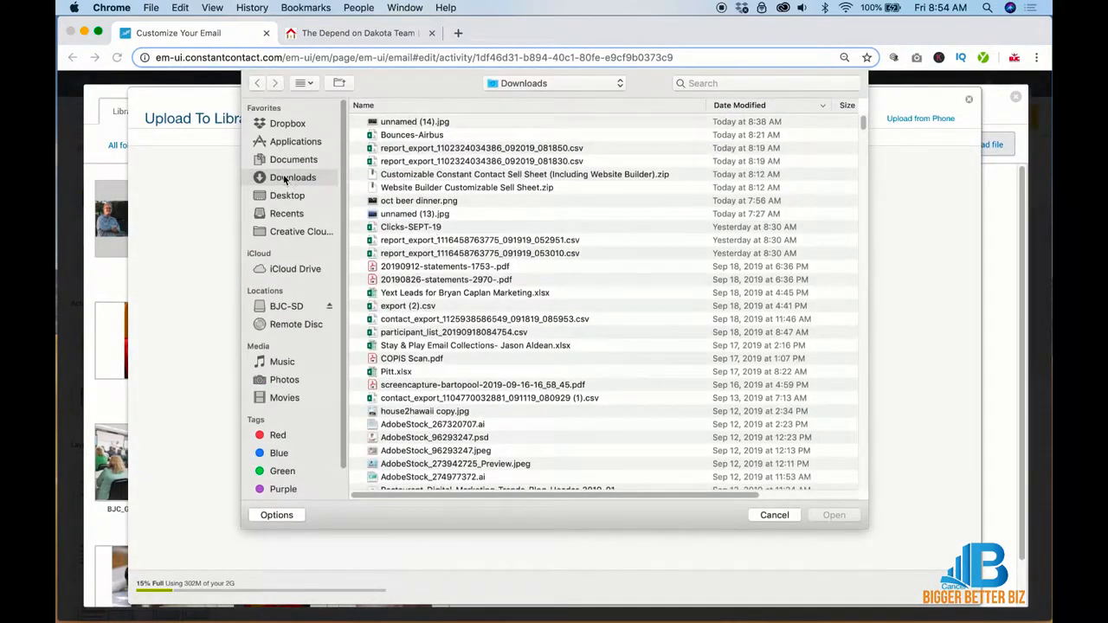
pyautogui.click(284, 195)
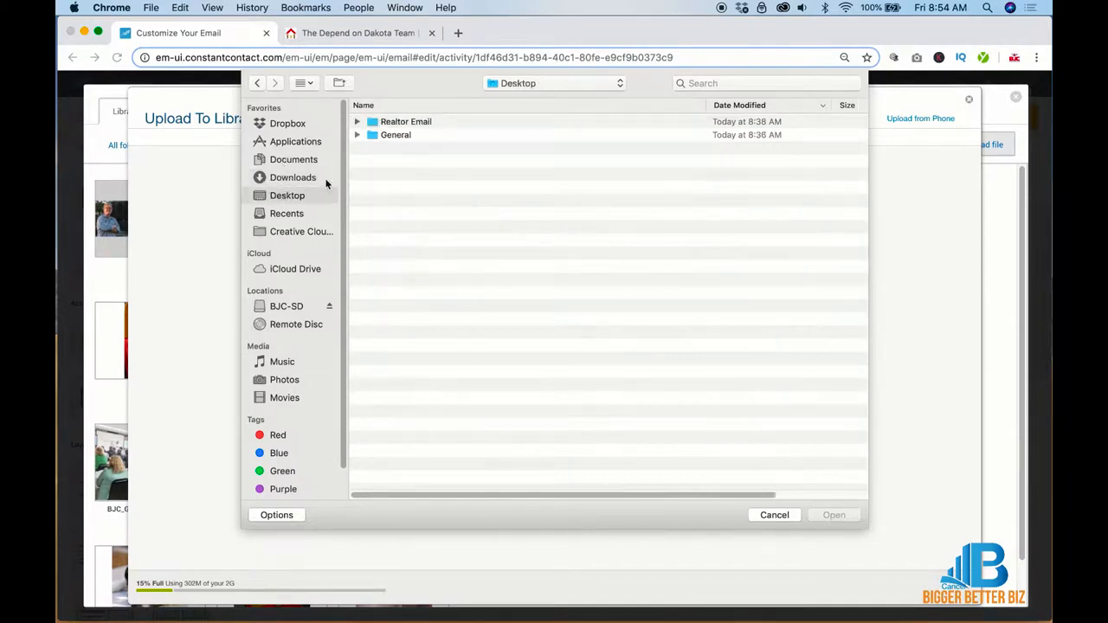
pyautogui.doubleClick(381, 123)
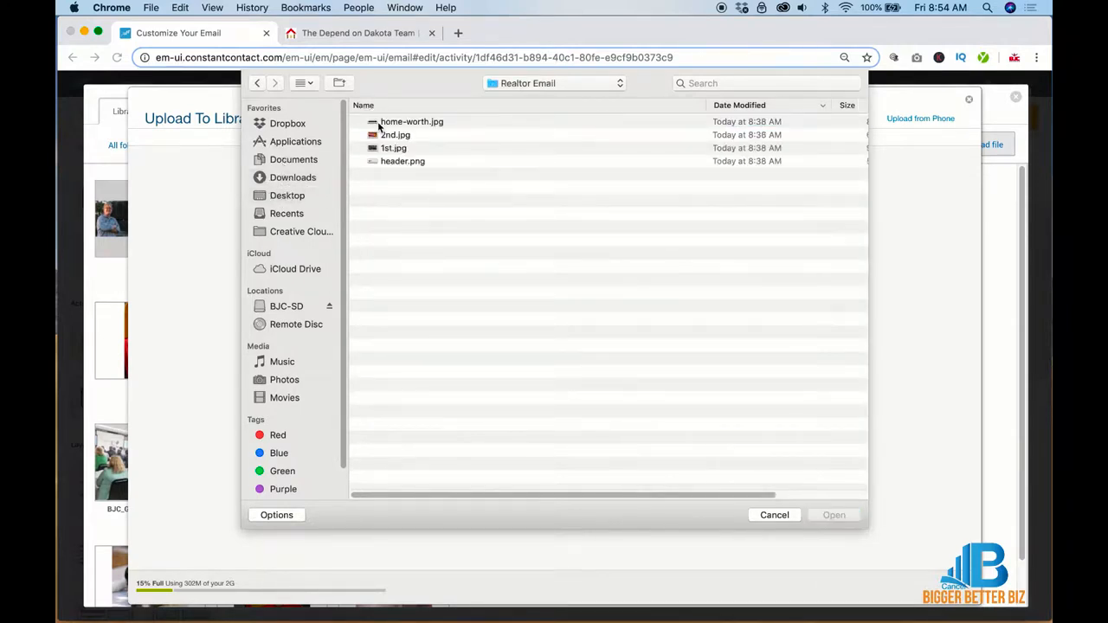
pyautogui.click(378, 126)
pyautogui.keyDown('shift'); pyautogui.click(382, 161); pyautogui.keyUp('shift')
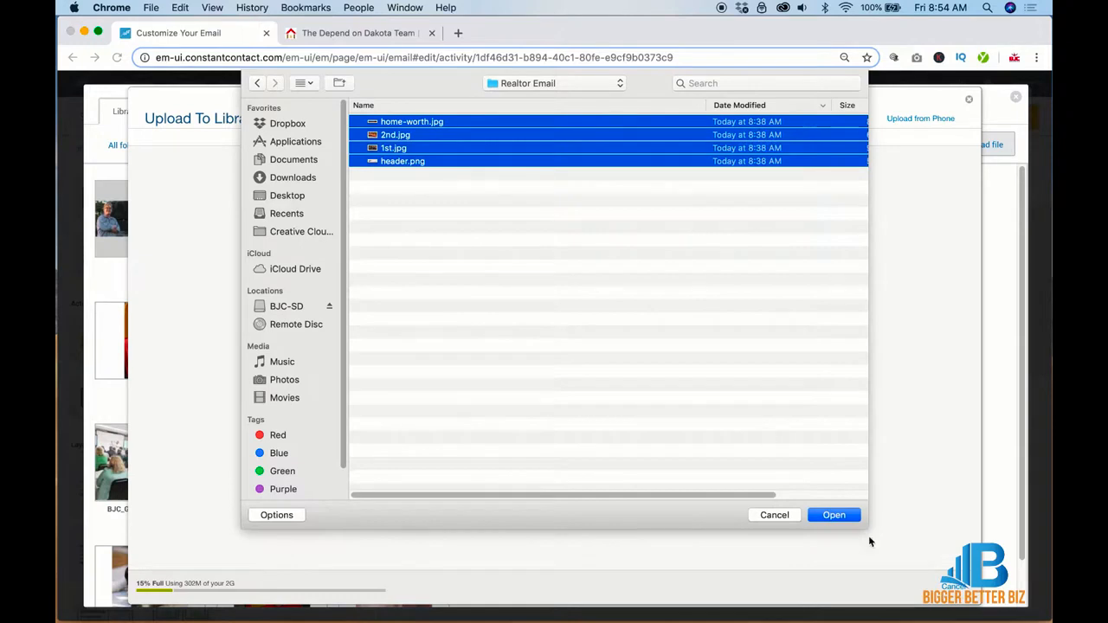
pyautogui.click(851, 517)
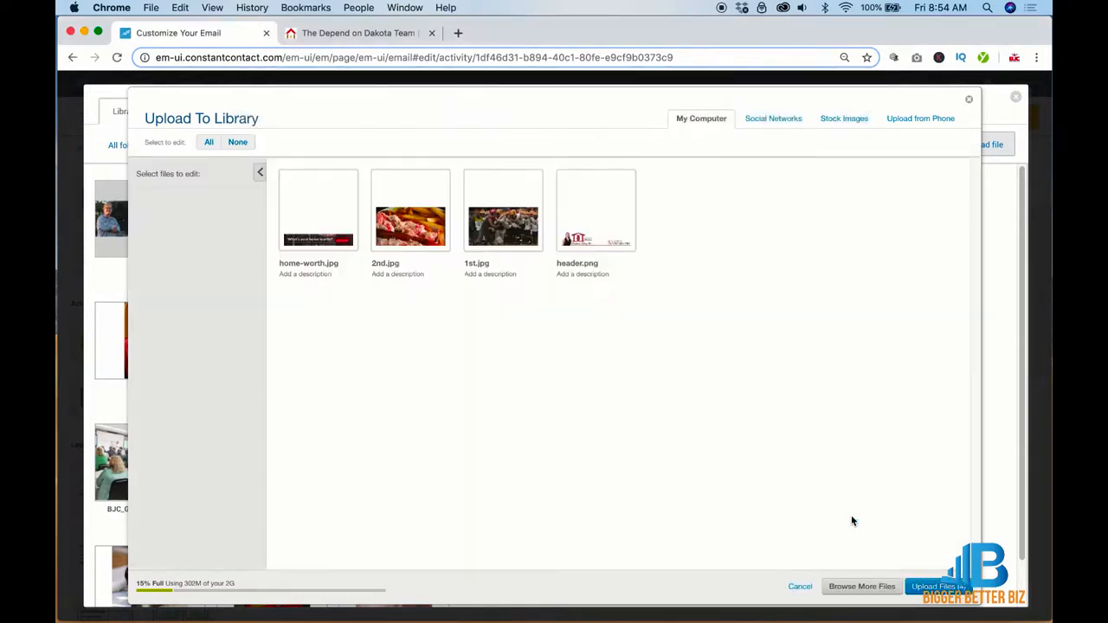
pyautogui.click(933, 586)
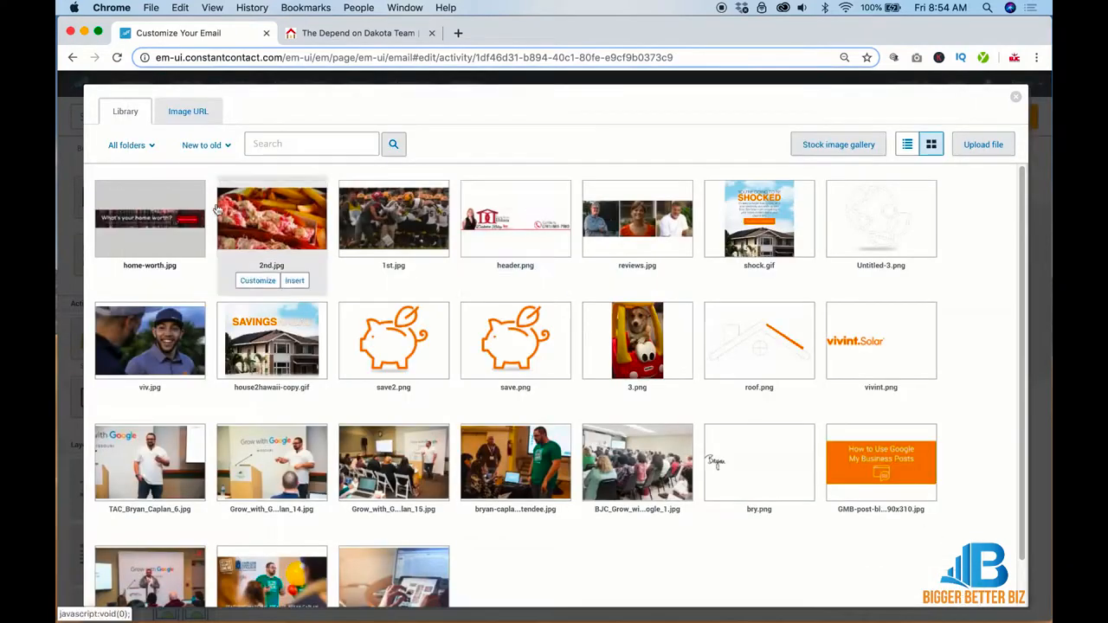
pyautogui.click(532, 212)
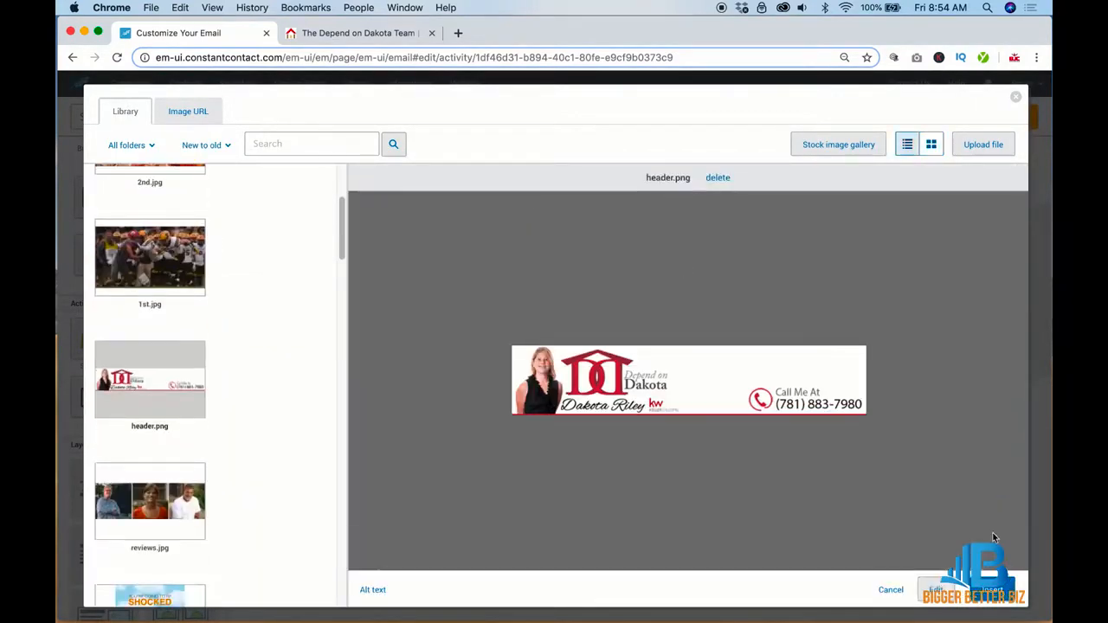
pyautogui.click(992, 589)
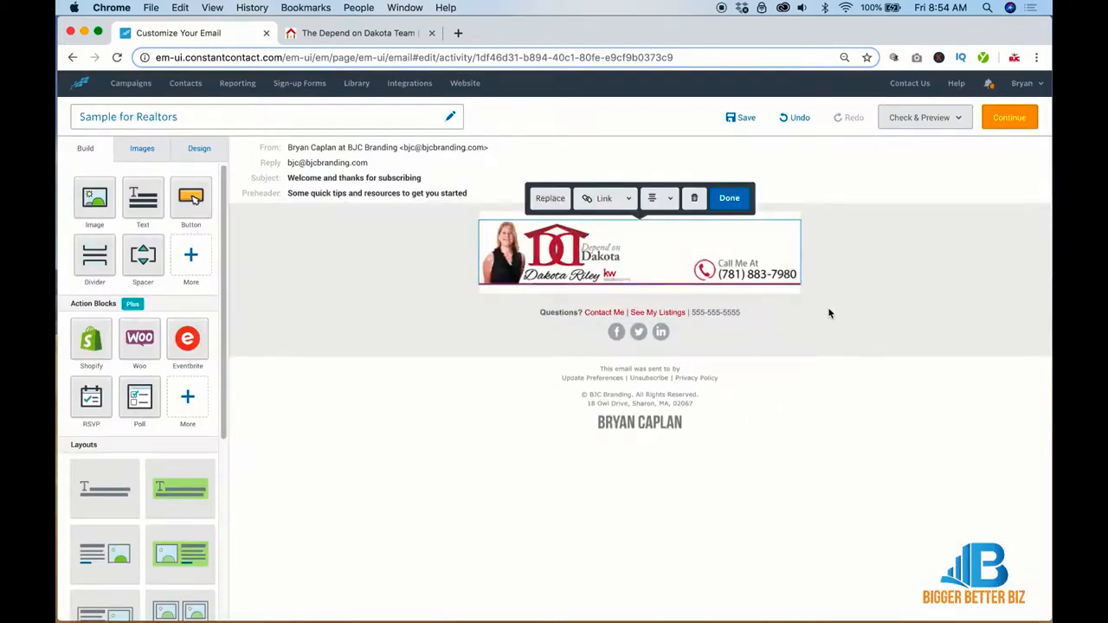
pyautogui.click(355, 39)
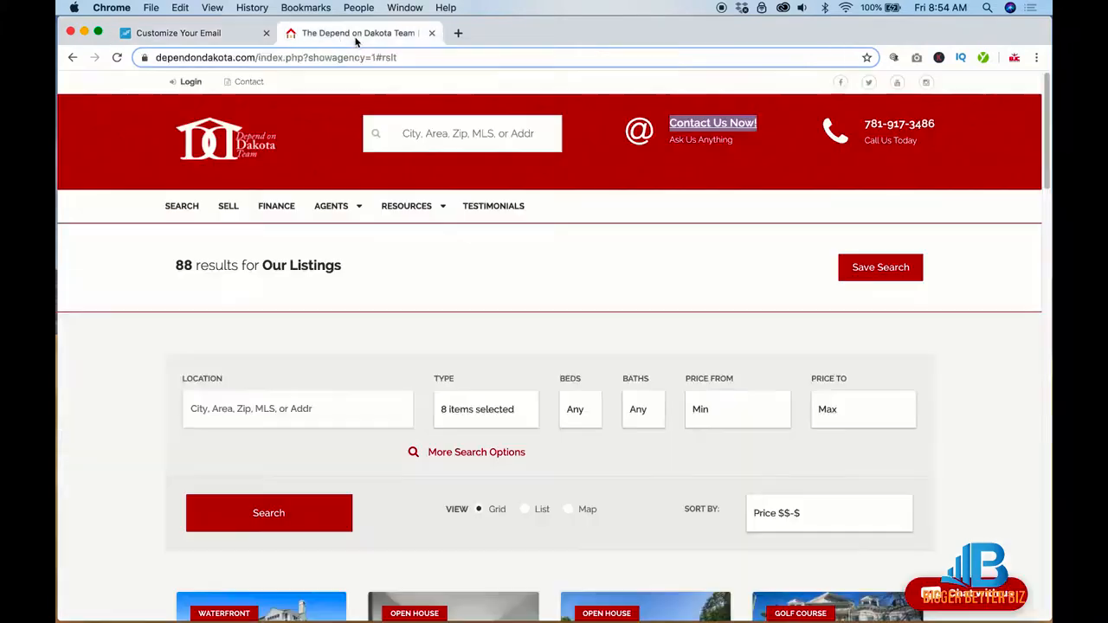
pyautogui.click(251, 58)
pyautogui.click(254, 58)
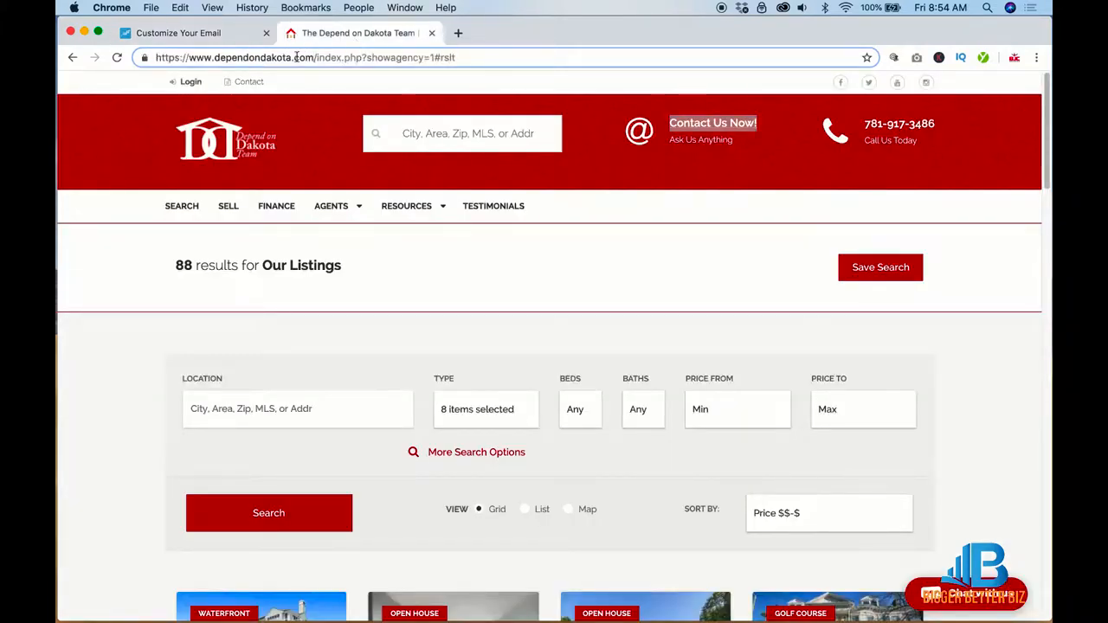
pyautogui.moveTo(312, 58); pyautogui.dragTo(143, 57)
pyautogui.press('super+c')
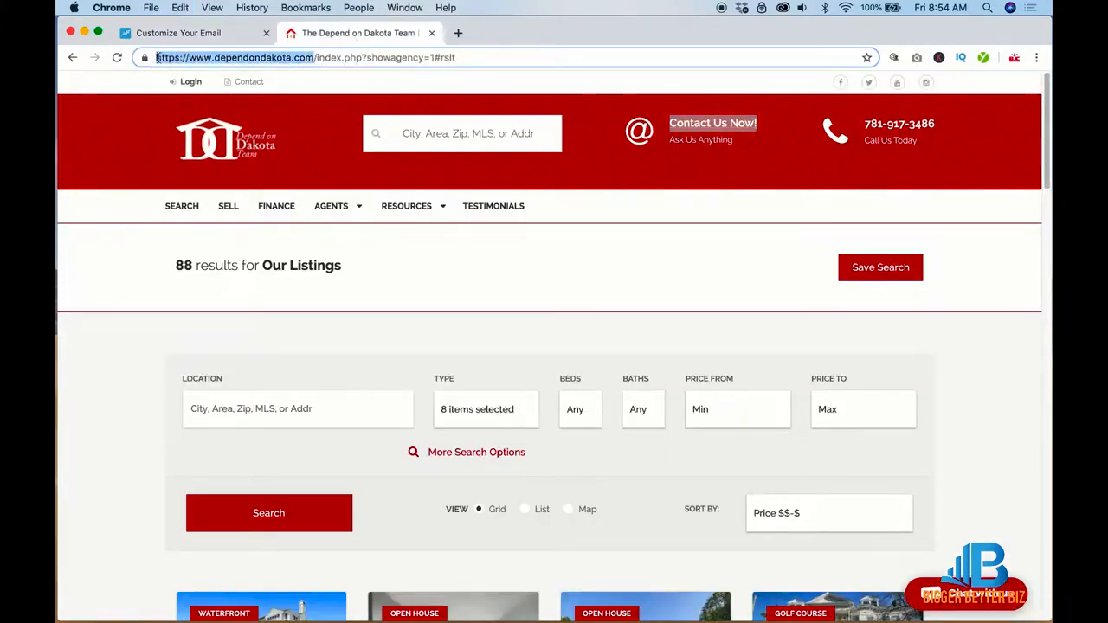
# Step: Link the header image to the copied web page URL
pyautogui.click(186, 32)
pyautogui.click(605, 199)
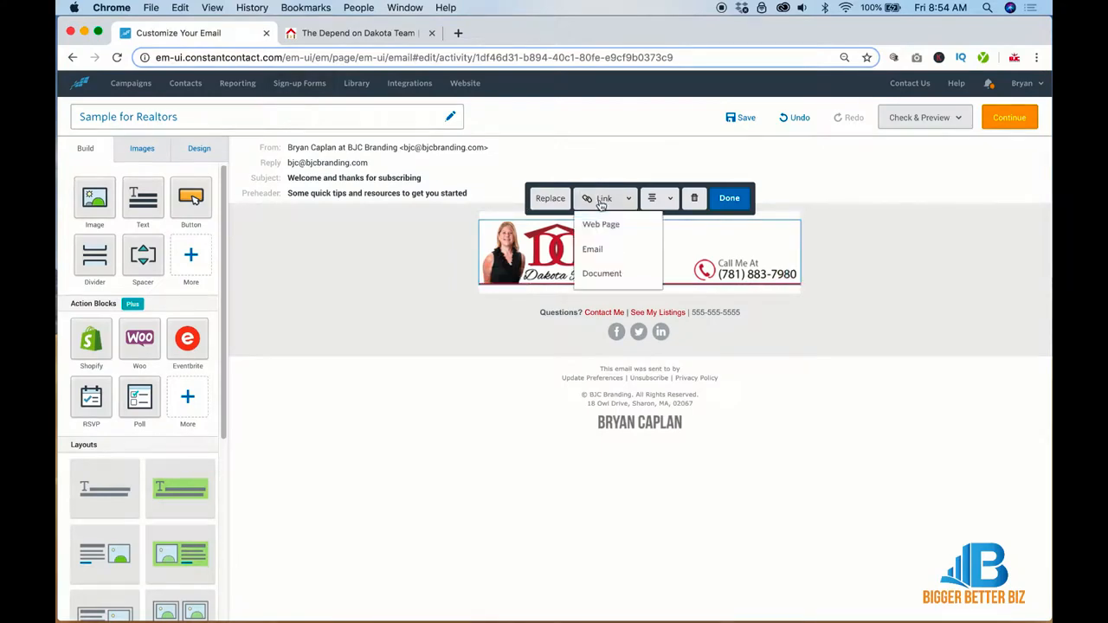
pyautogui.click(599, 223)
pyautogui.press('super+v')
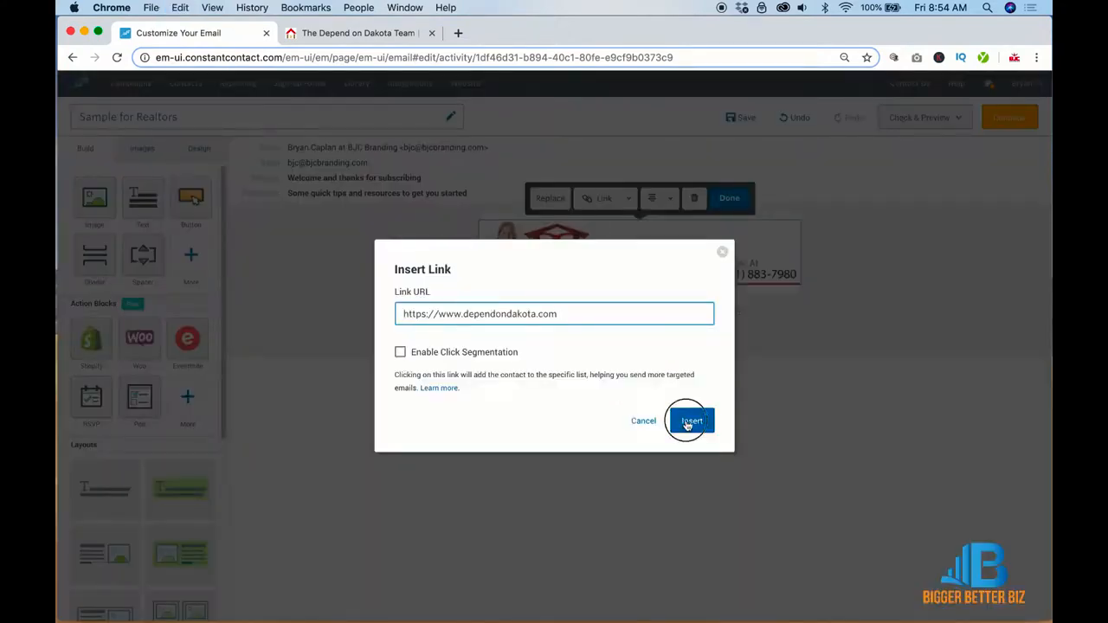
pyautogui.click(690, 420)
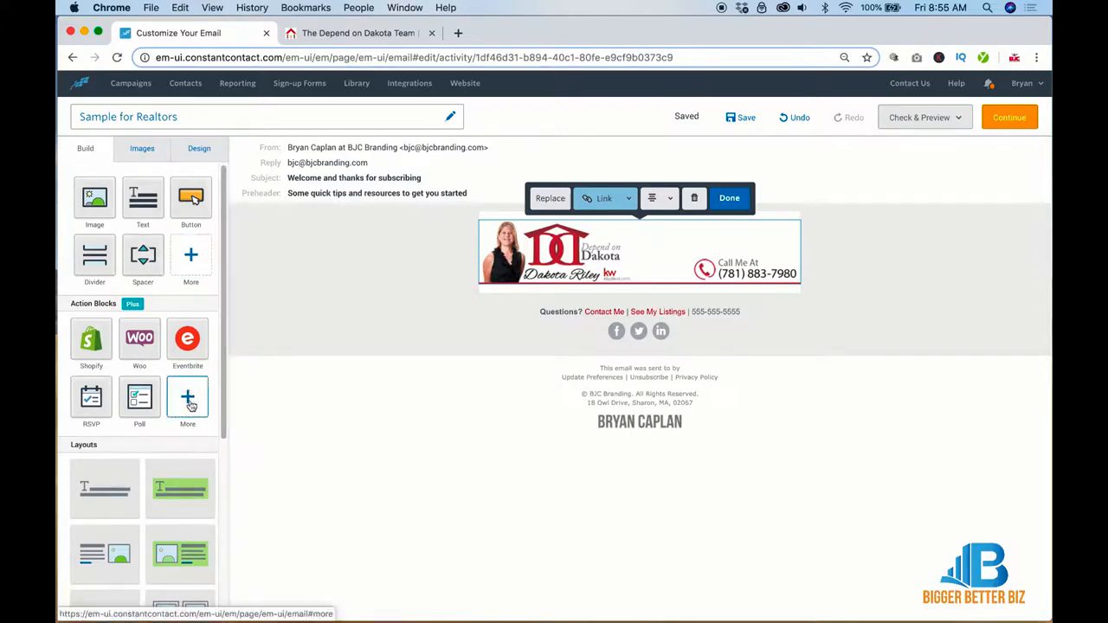
pyautogui.click(355, 33)
pyautogui.scroll(-5, 287, 306)
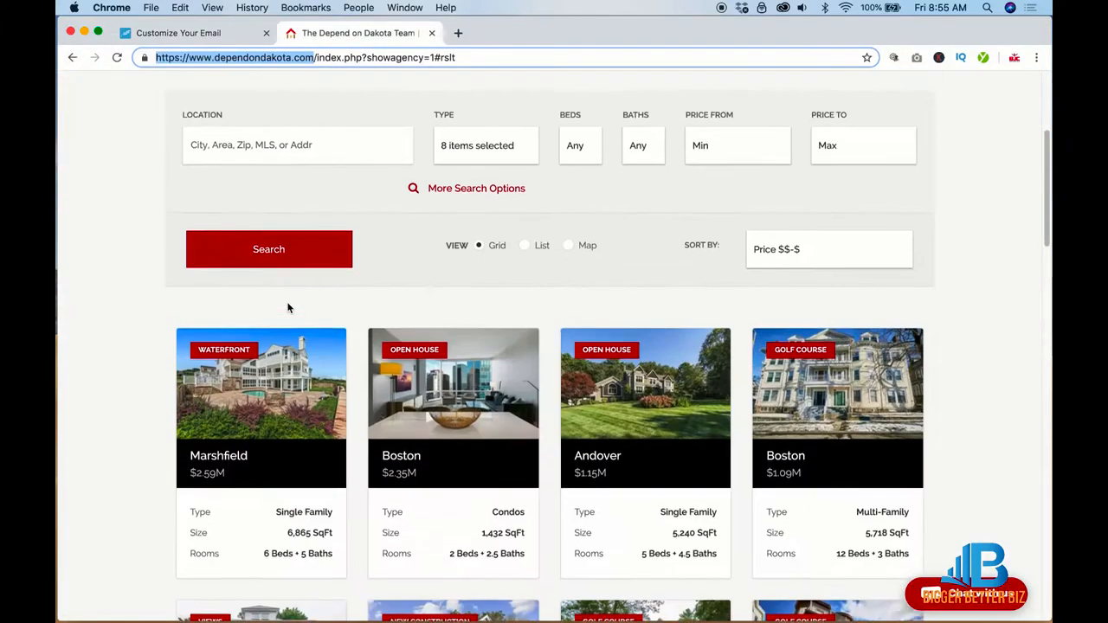
pyautogui.click(144, 314)
pyautogui.moveTo(242, 254)
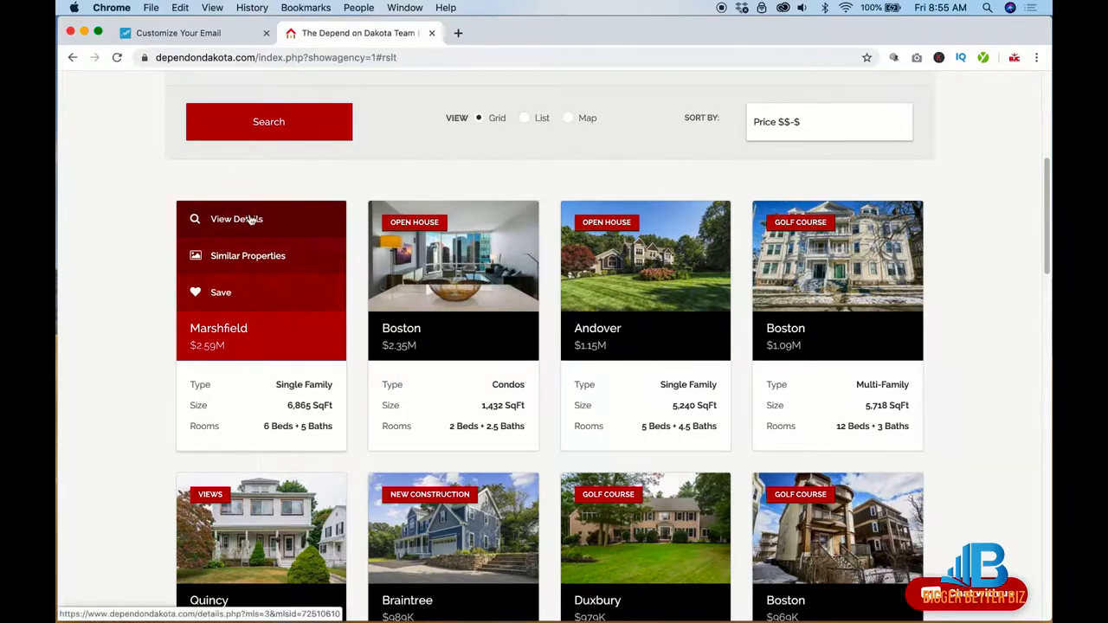
pyautogui.rightClick(250, 219)
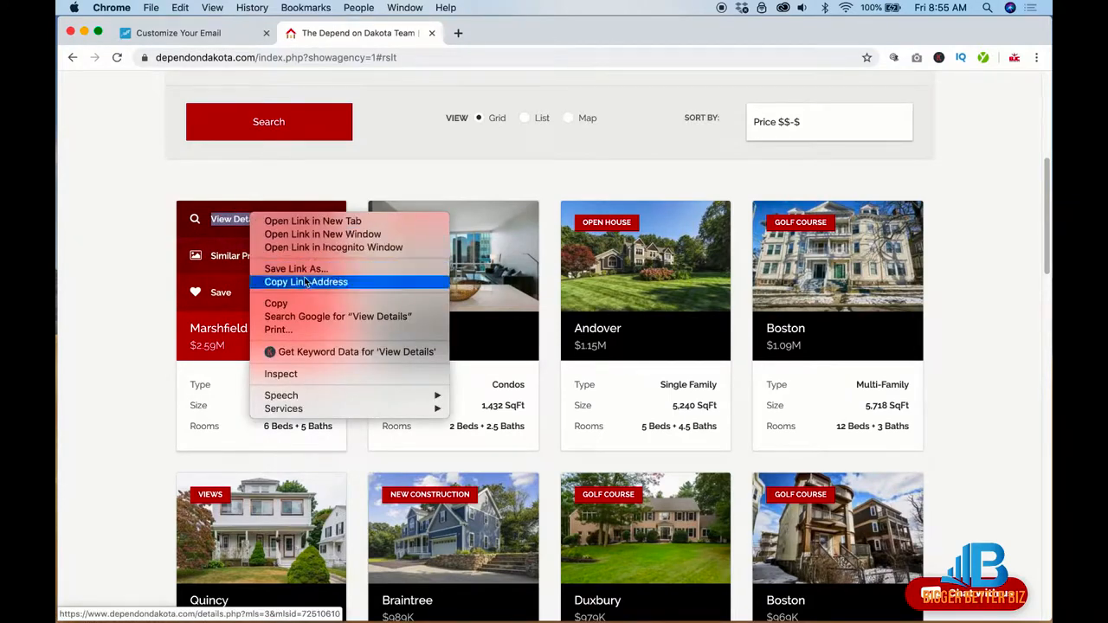
pyautogui.click(303, 281)
pyautogui.click(240, 220)
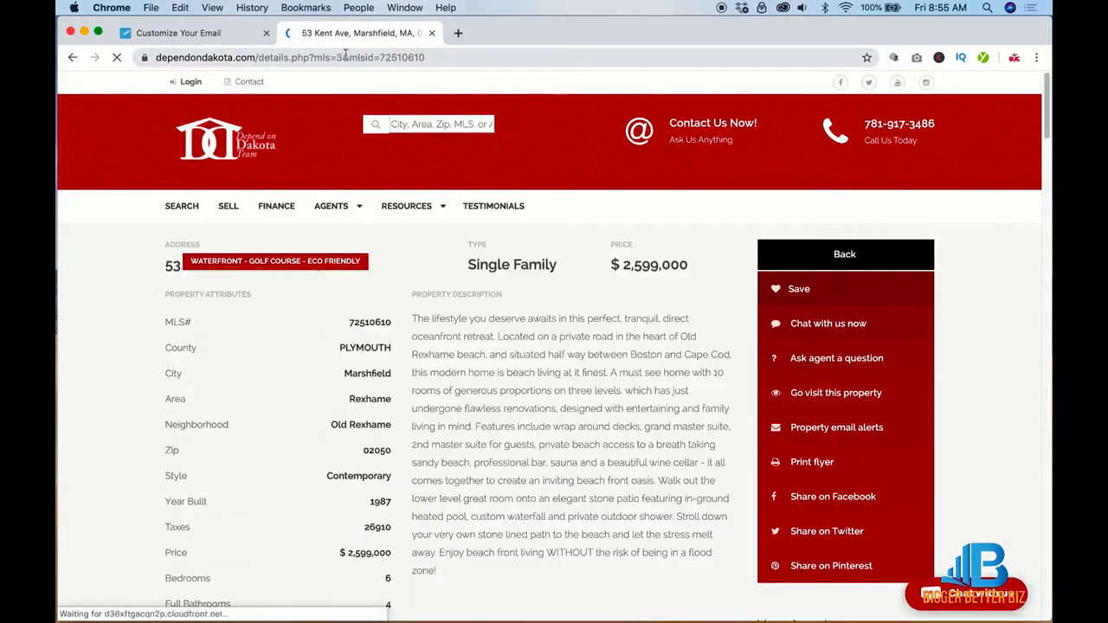
pyautogui.click(355, 56)
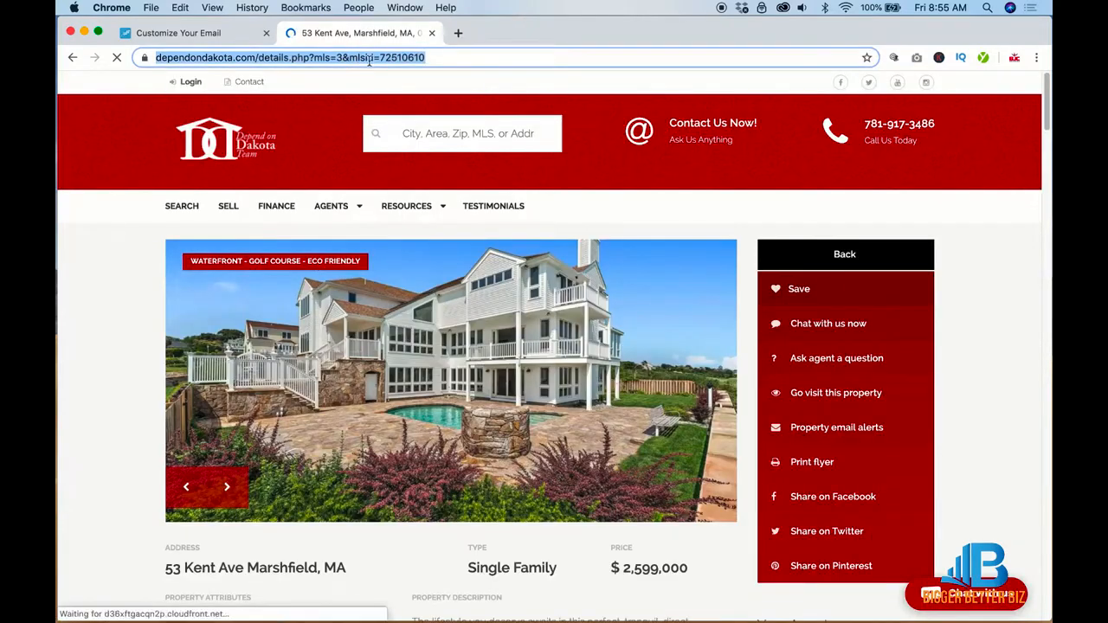
pyautogui.click(220, 32)
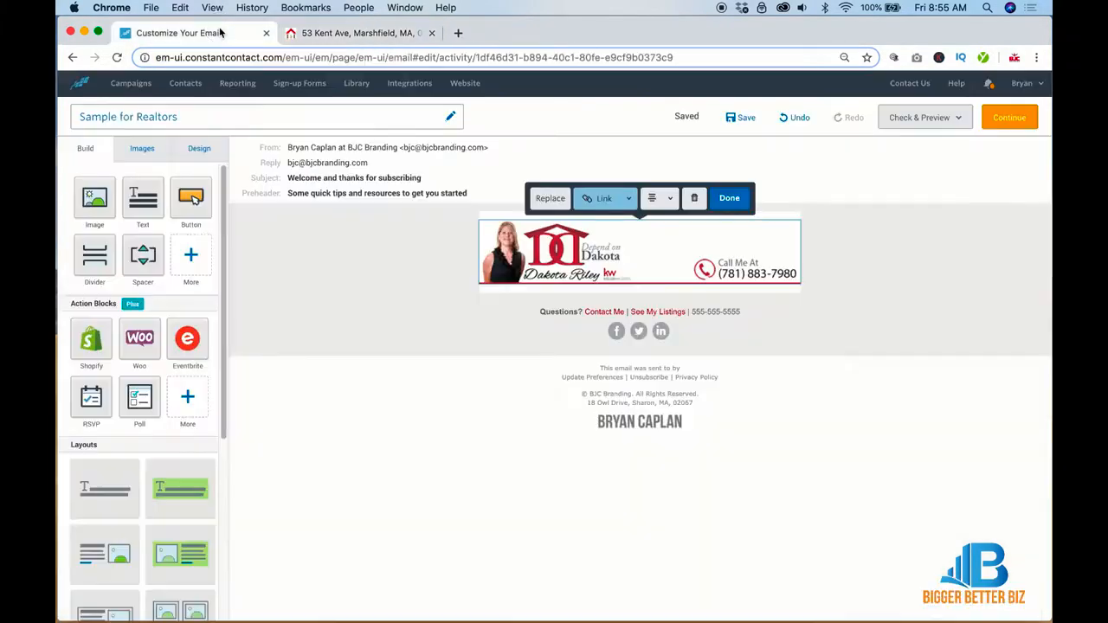
# Step: Drag a Read More block in below the header image
pyautogui.click(189, 400)
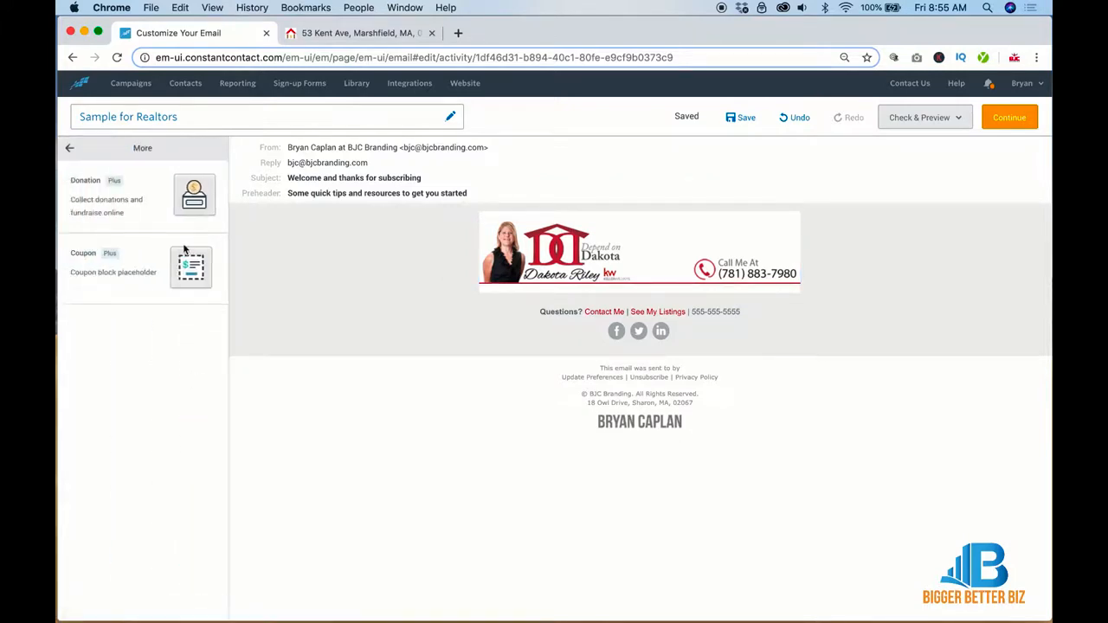
pyautogui.click(70, 149)
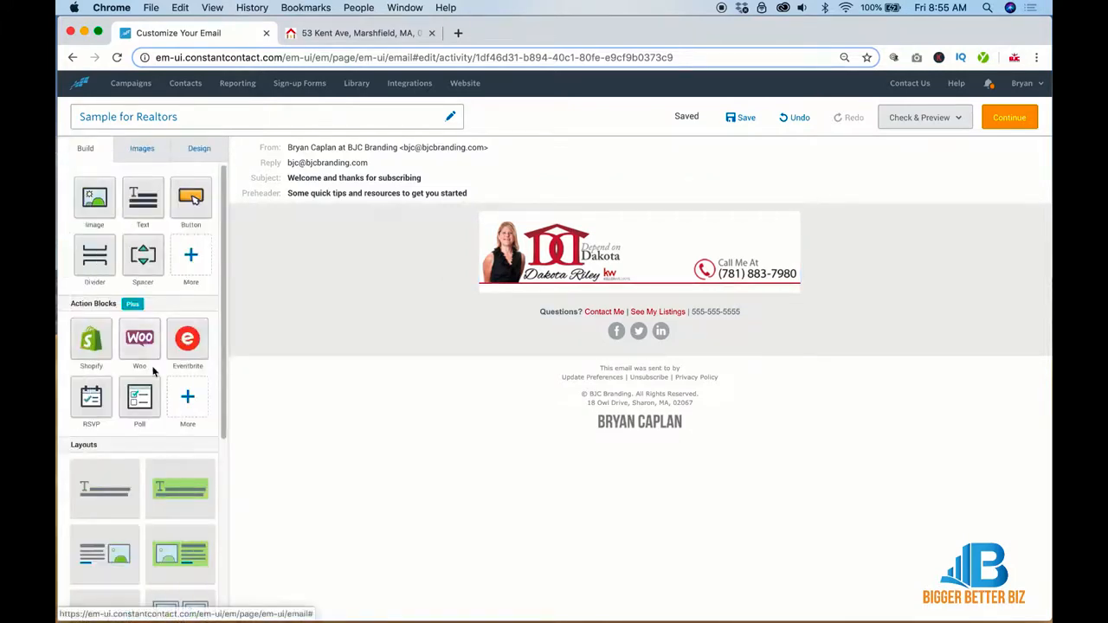
pyautogui.click(186, 260)
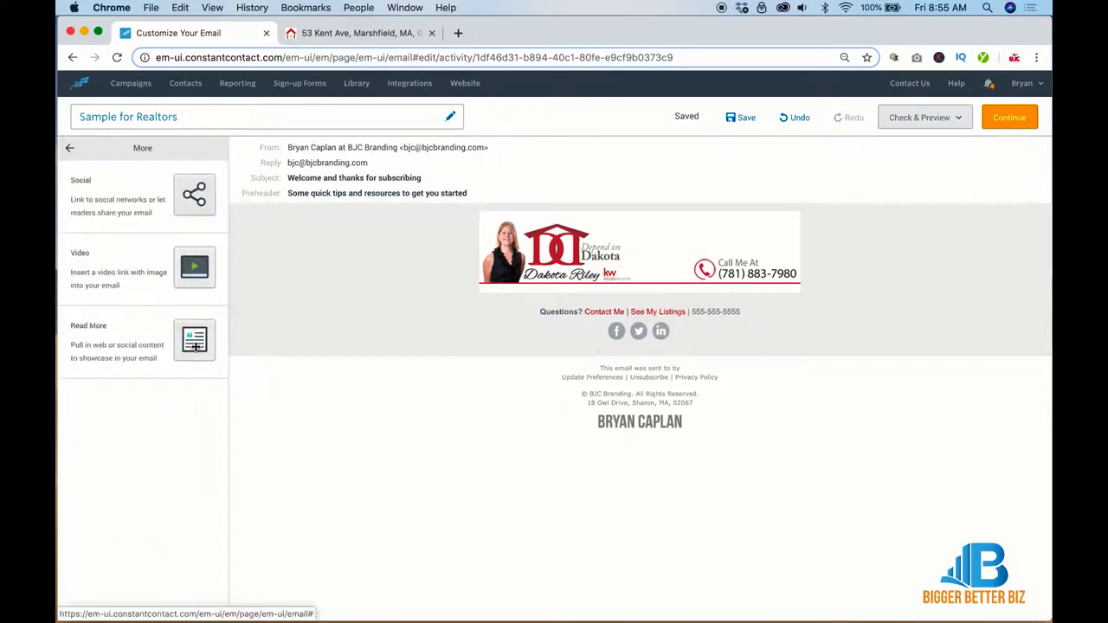
pyautogui.moveTo(194, 337); pyautogui.dragTo(538, 293)
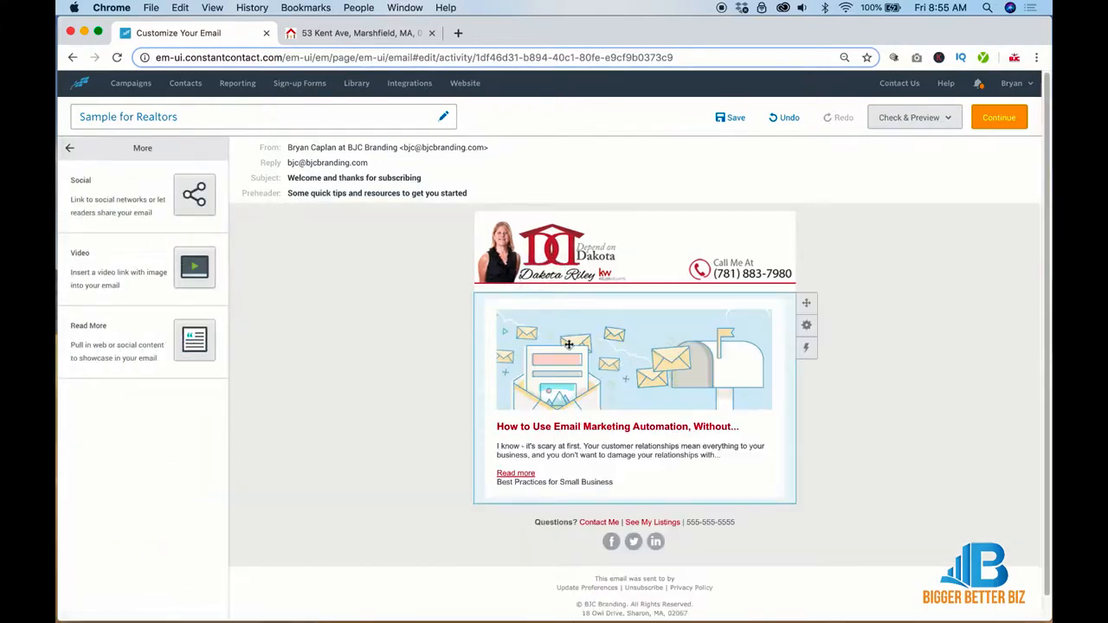
# Step: Paste the Marshfield listing URL into the Read More block, keeping the house photo, and insert it
pyautogui.click(609, 358)
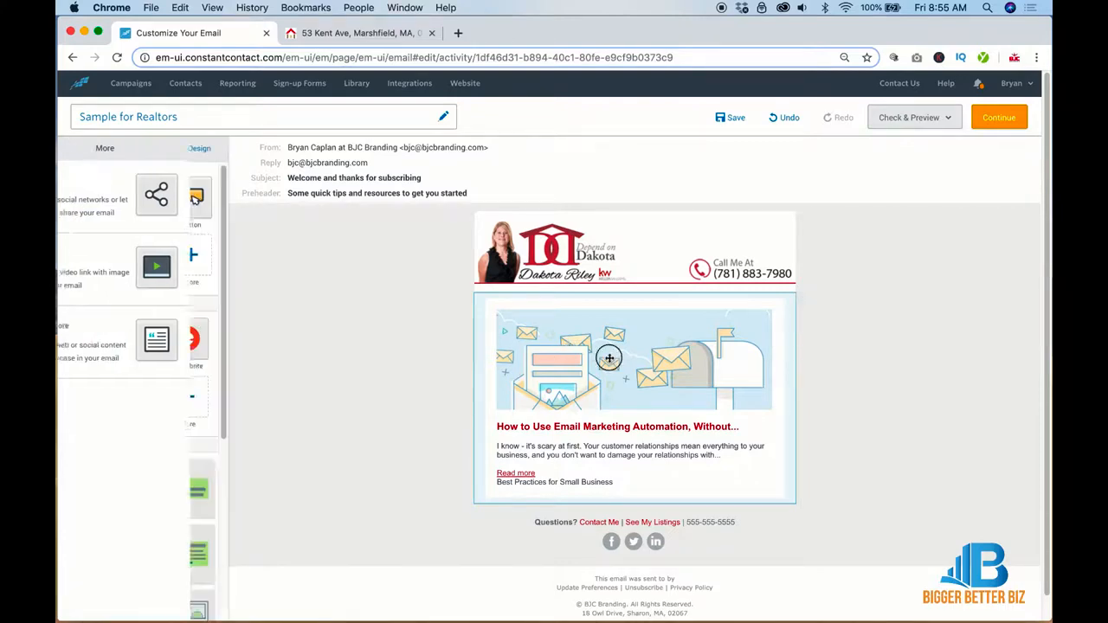
pyautogui.click(508, 239)
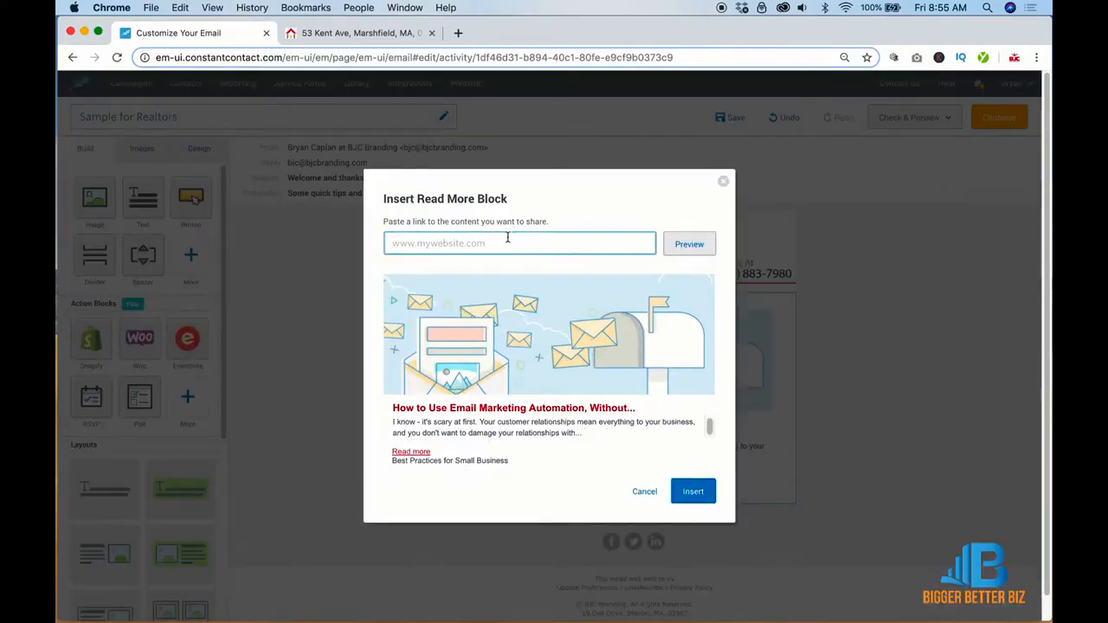
pyautogui.press('super+v')
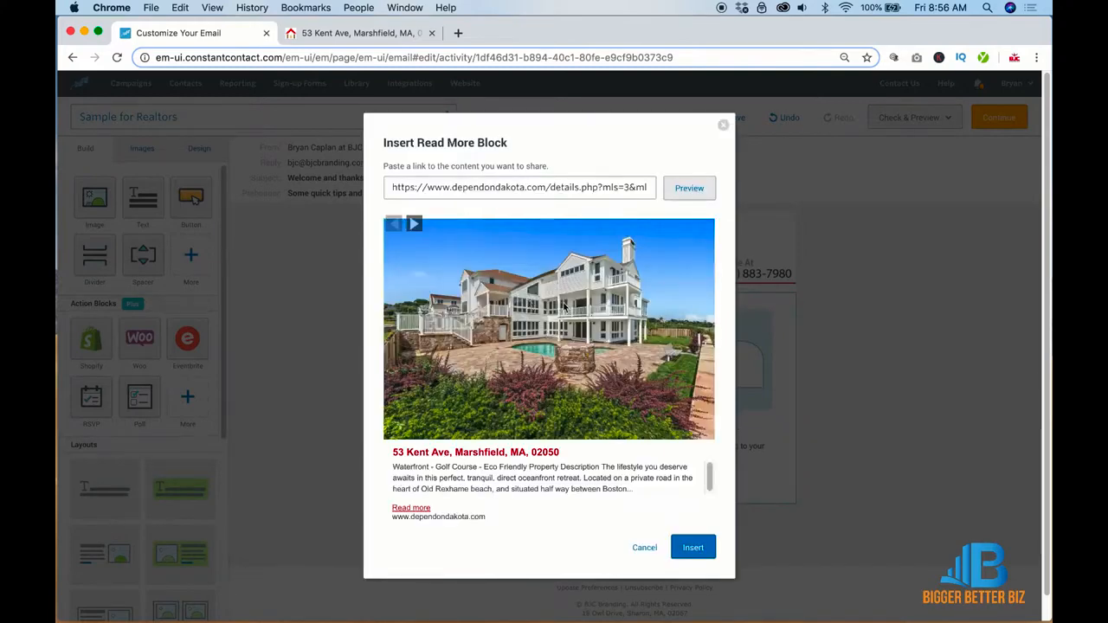
pyautogui.click(414, 224)
pyautogui.click(394, 225)
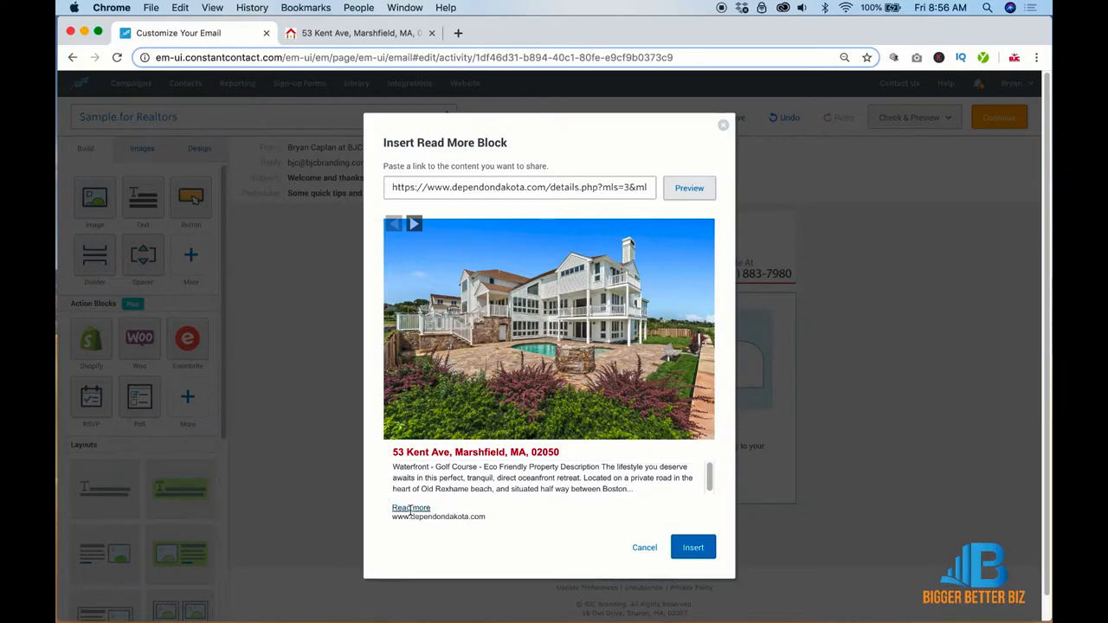
pyautogui.click(703, 549)
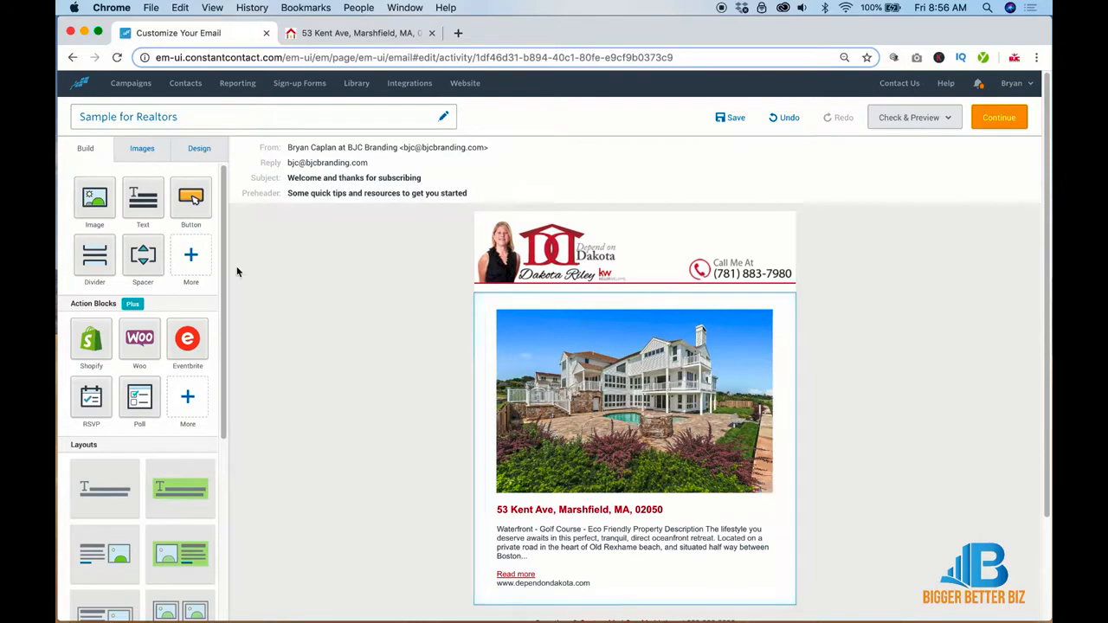
pyautogui.click(190, 254)
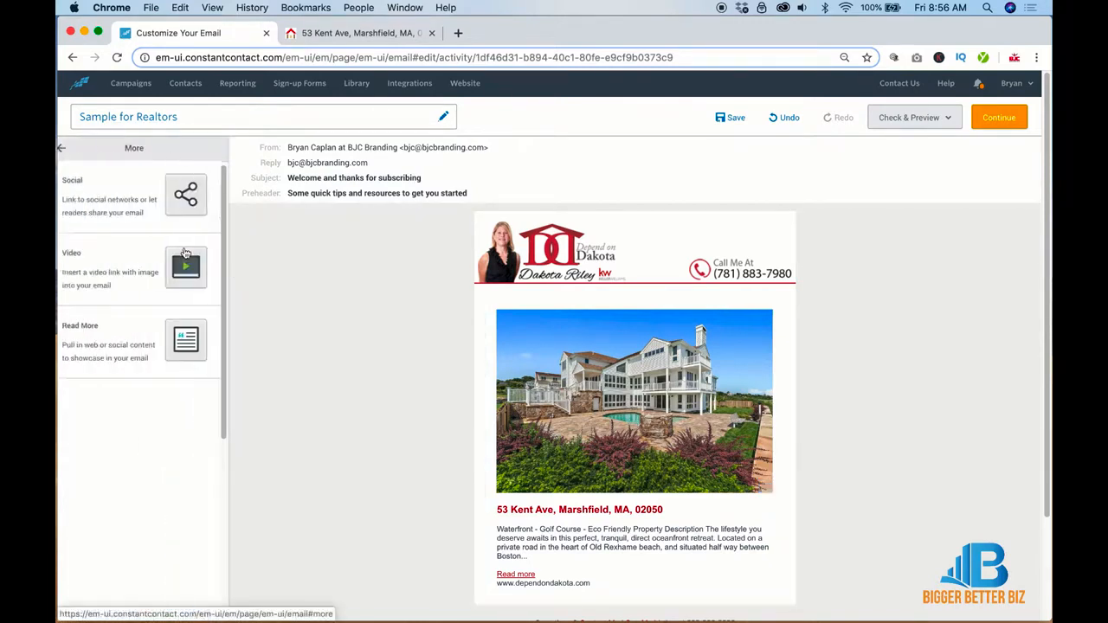
# Step: Place a second Read More block beside Marshfield and copy the Boston condo listing's link
pyautogui.moveTo(183, 326); pyautogui.dragTo(688, 378)
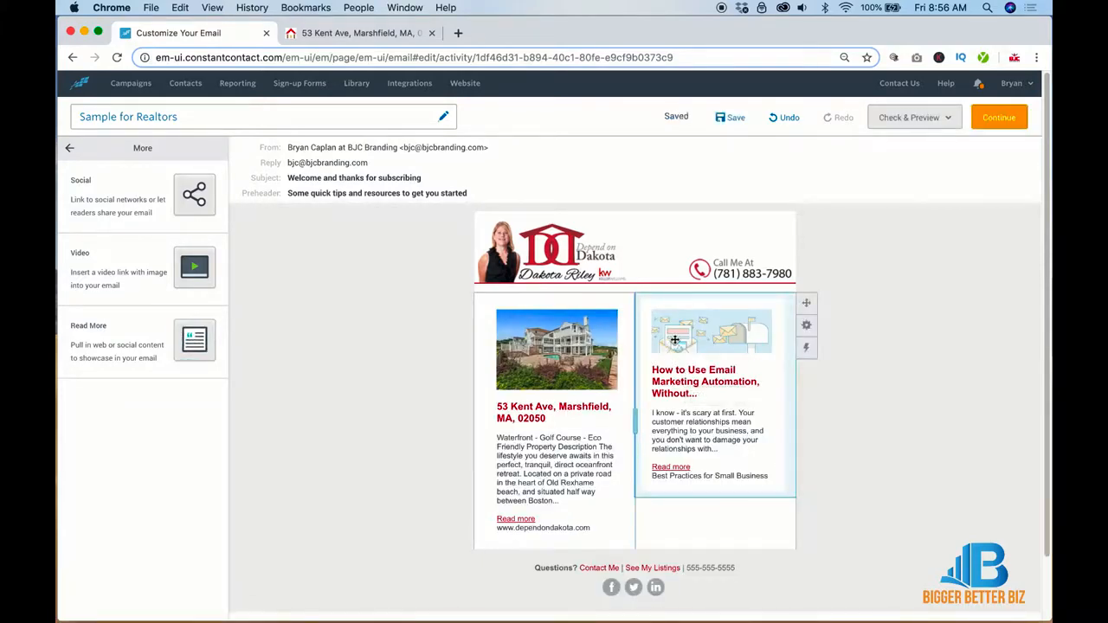
pyautogui.click(351, 33)
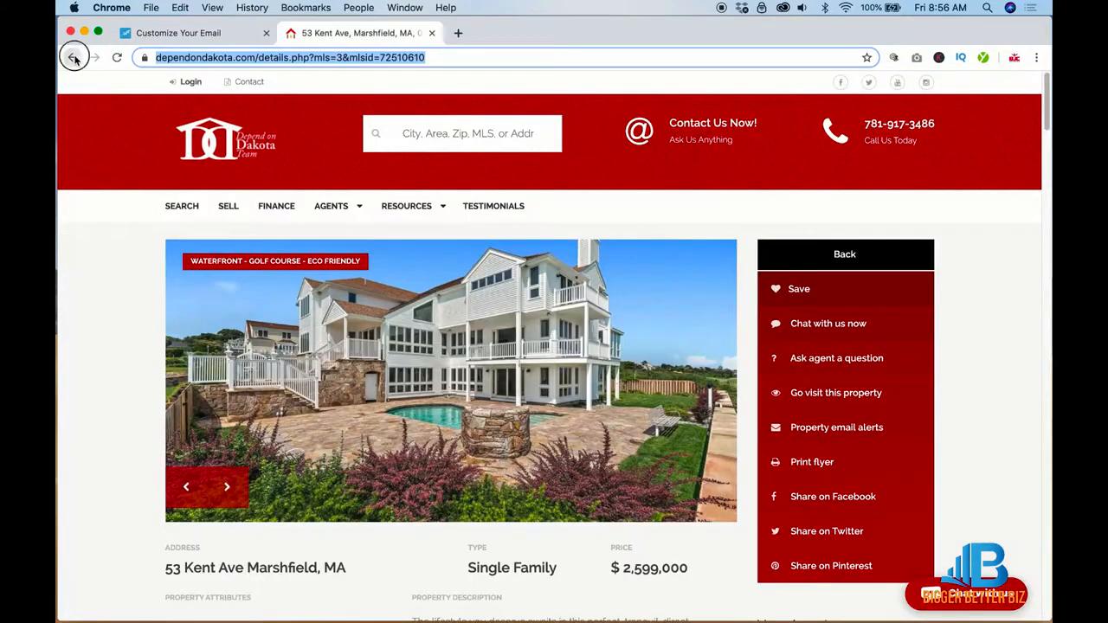
pyautogui.click(73, 57)
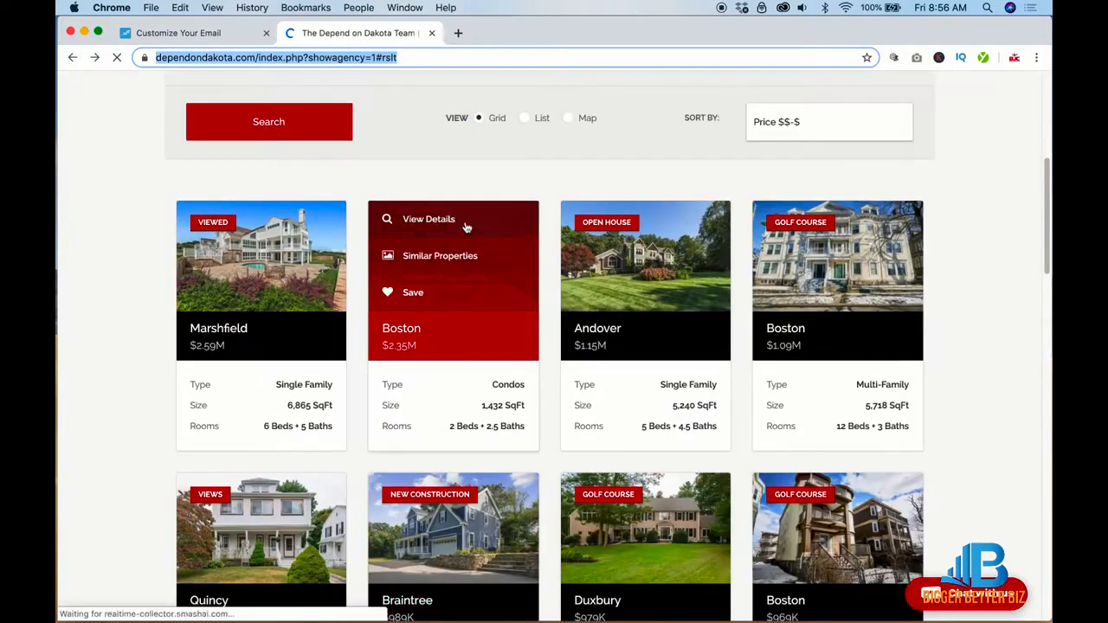
pyautogui.rightClick(450, 219)
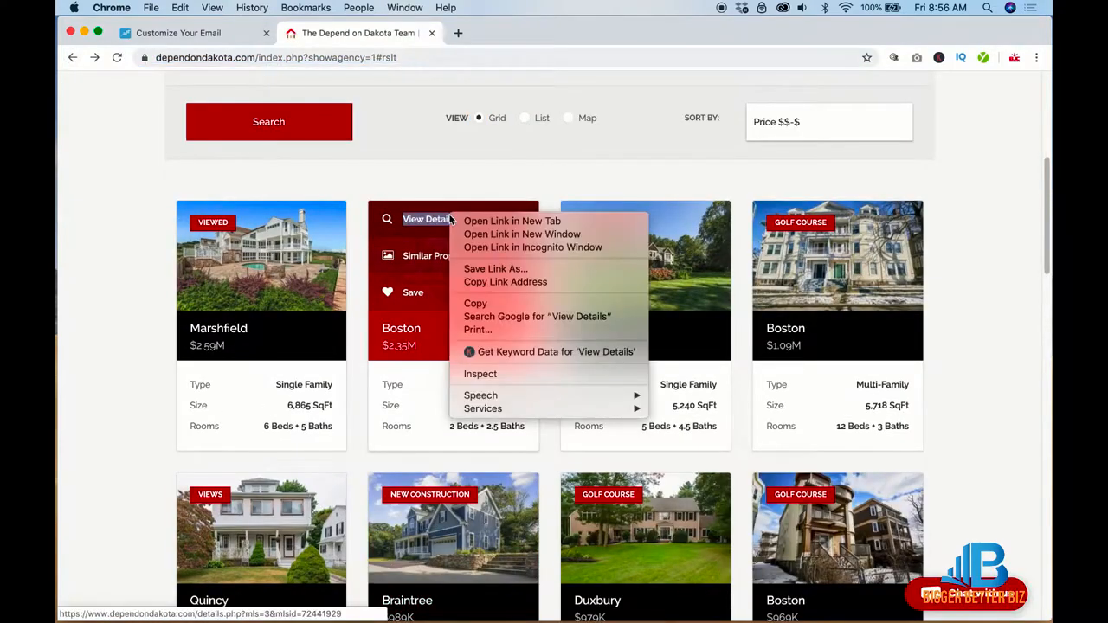
pyautogui.click(479, 283)
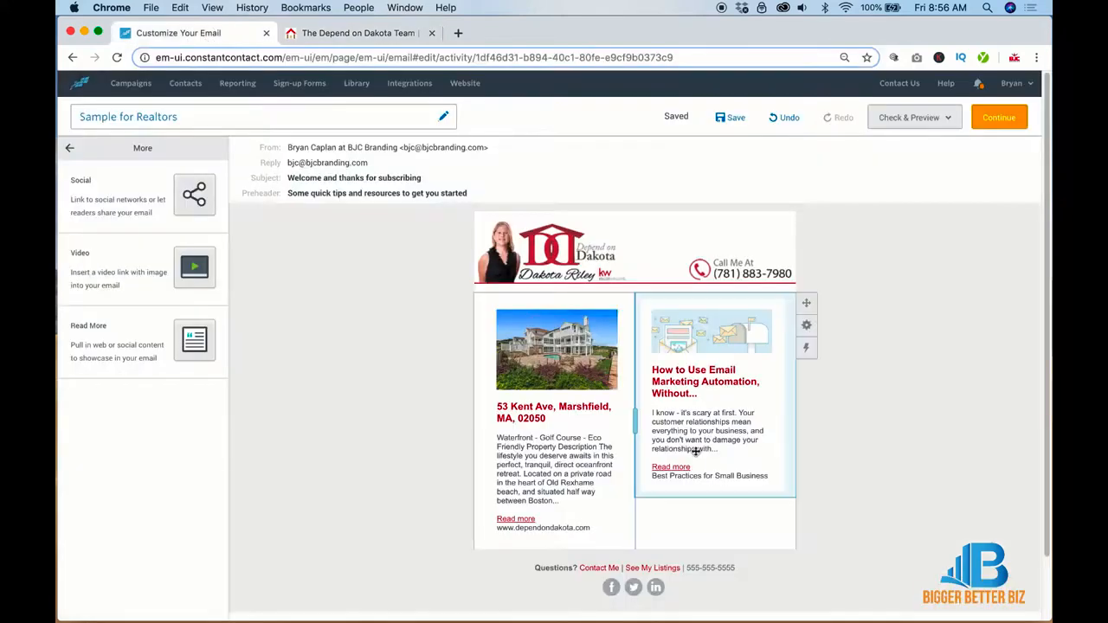
pyautogui.click(208, 33)
pyautogui.doubleClick(711, 374)
pyautogui.click(604, 243)
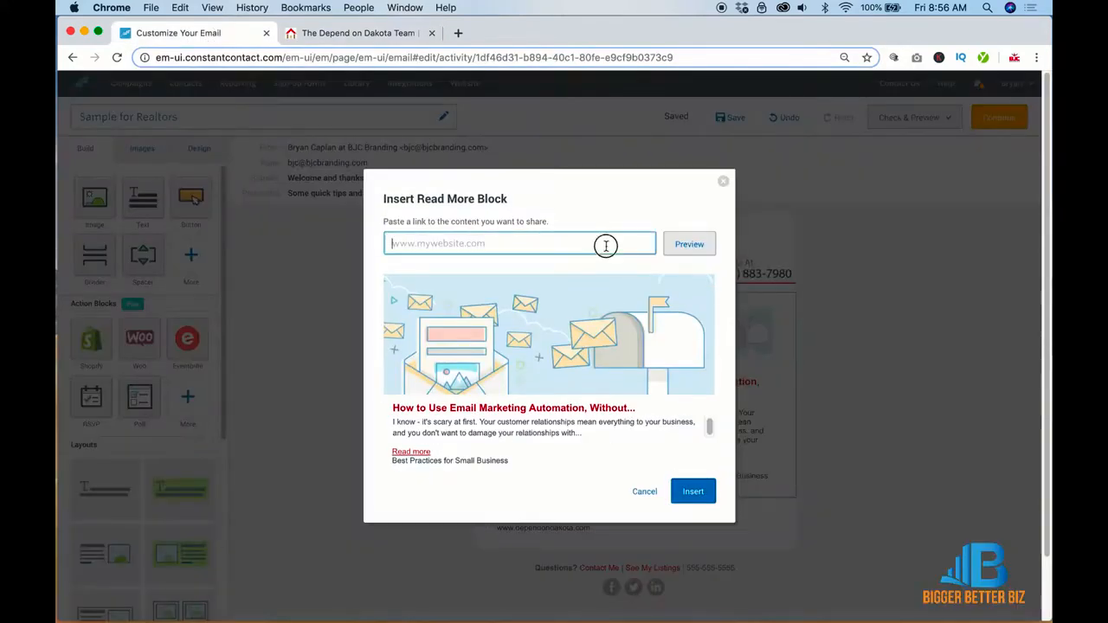
pyautogui.press('super+v')
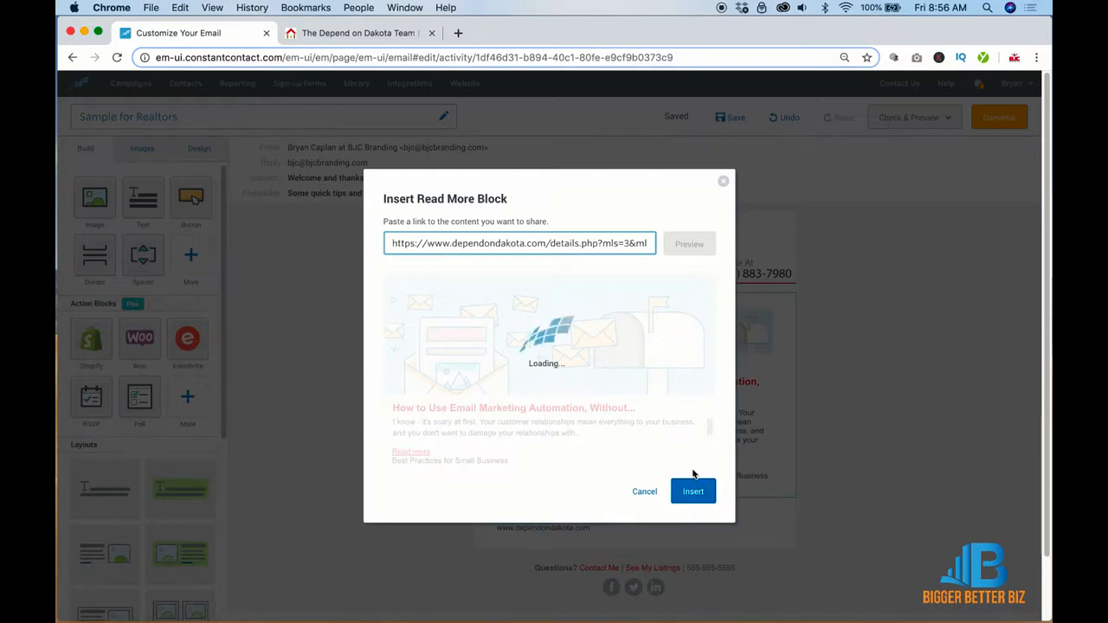
pyautogui.click(697, 542)
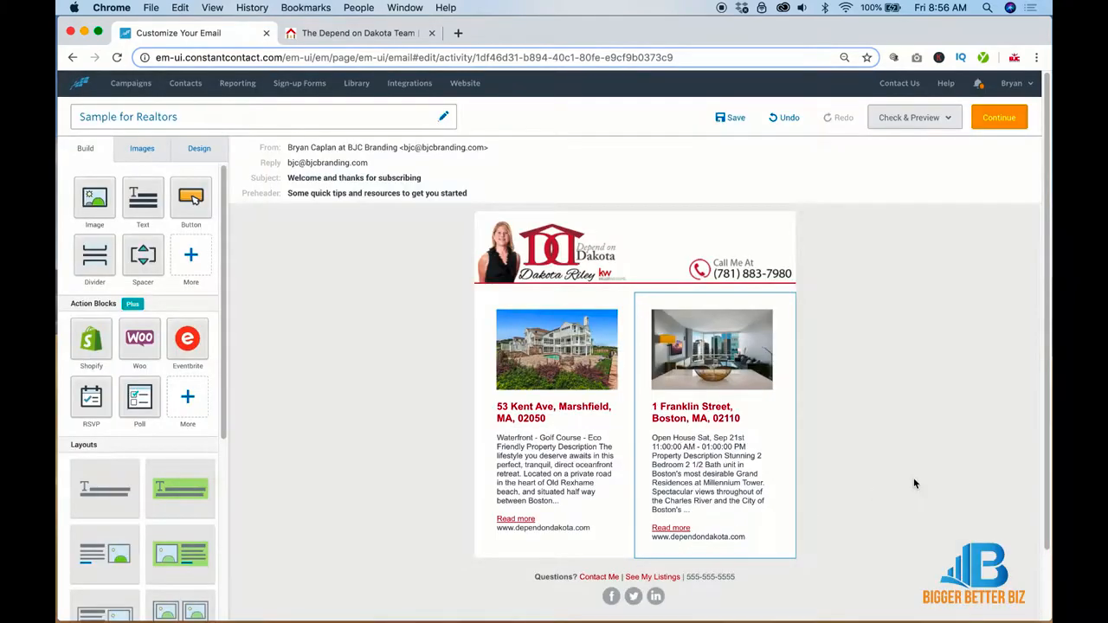
# Step: Trim the Franklin Street description to end after "Spectacular views"
pyautogui.doubleClick(703, 484)
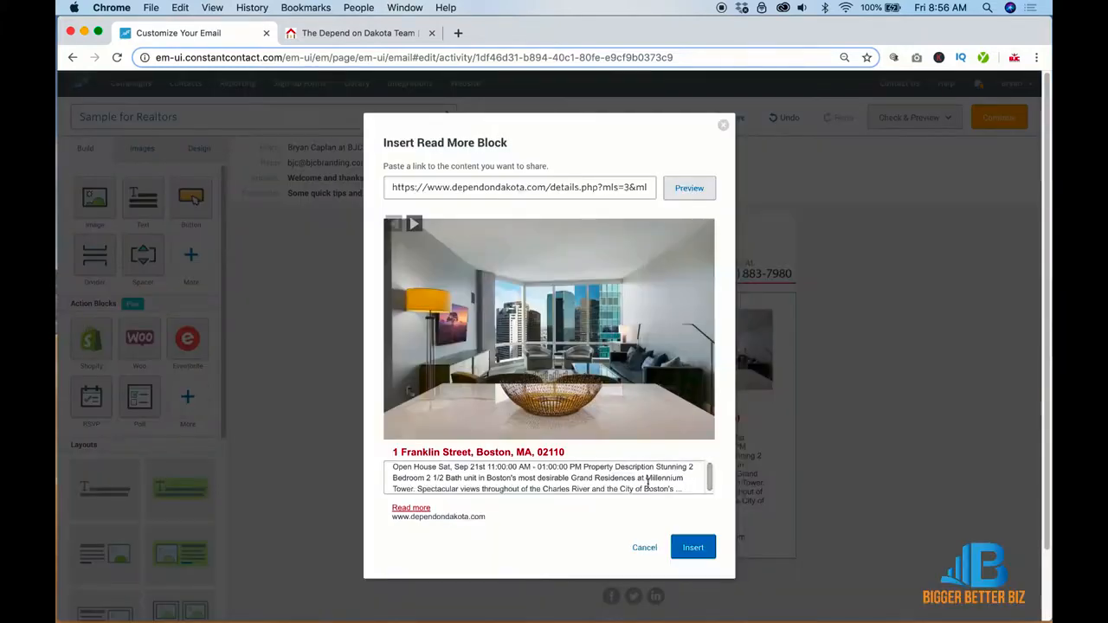
pyautogui.moveTo(675, 487); pyautogui.dragTo(483, 491)
pyautogui.press('BackSpace')
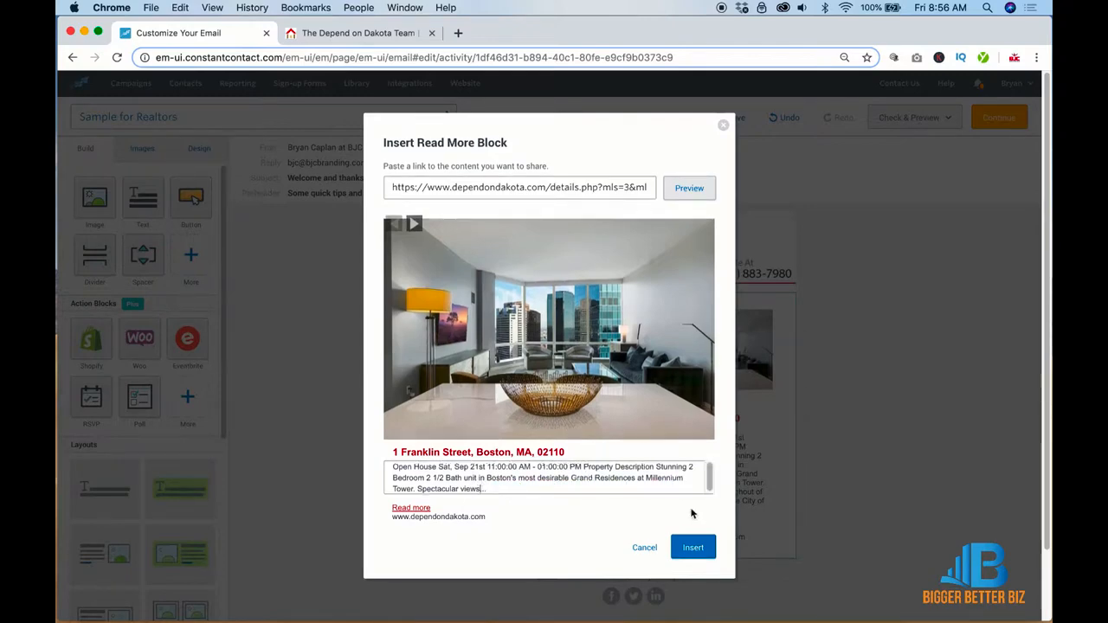
pyautogui.click(697, 545)
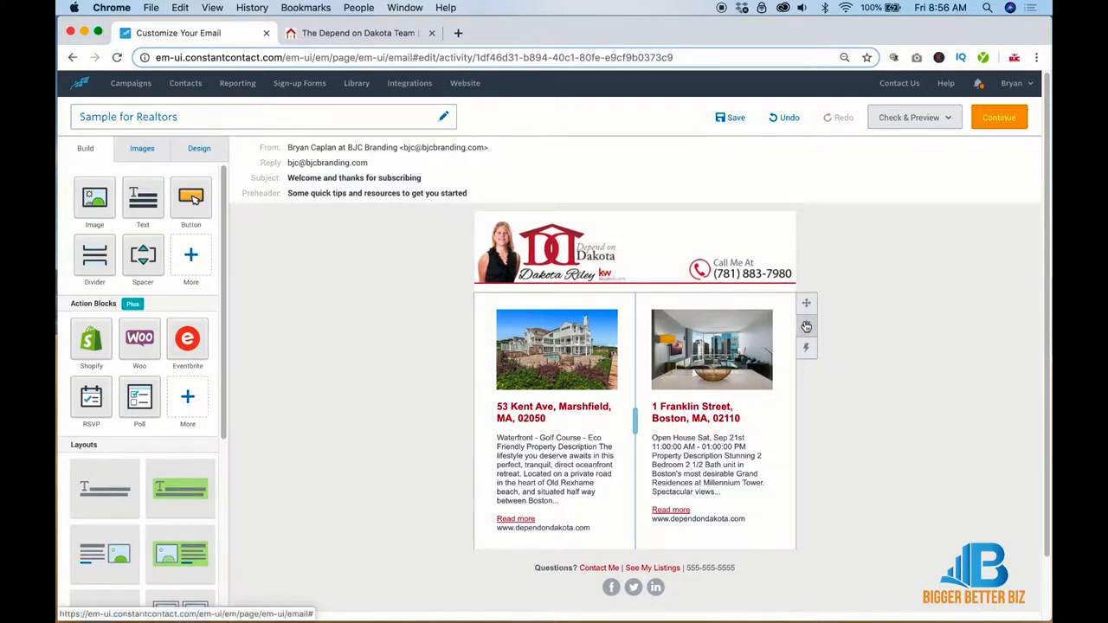
# Step: Duplicate the two-column Marshfield and Franklin Street listing row
pyautogui.moveTo(806, 326)
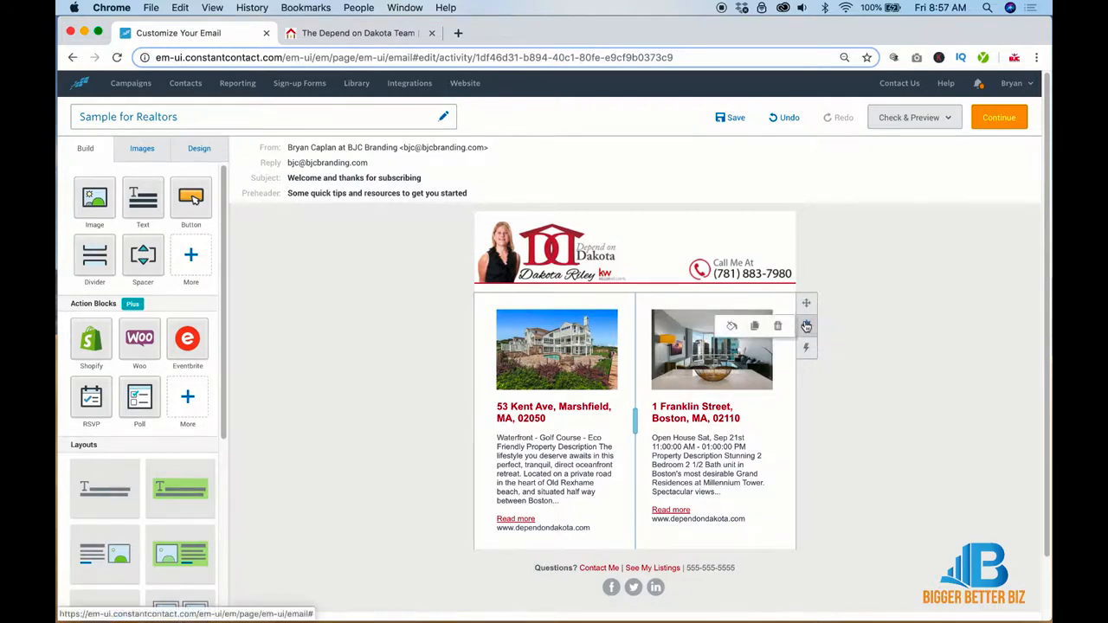
pyautogui.click(753, 327)
pyautogui.scroll(-3, 891, 434)
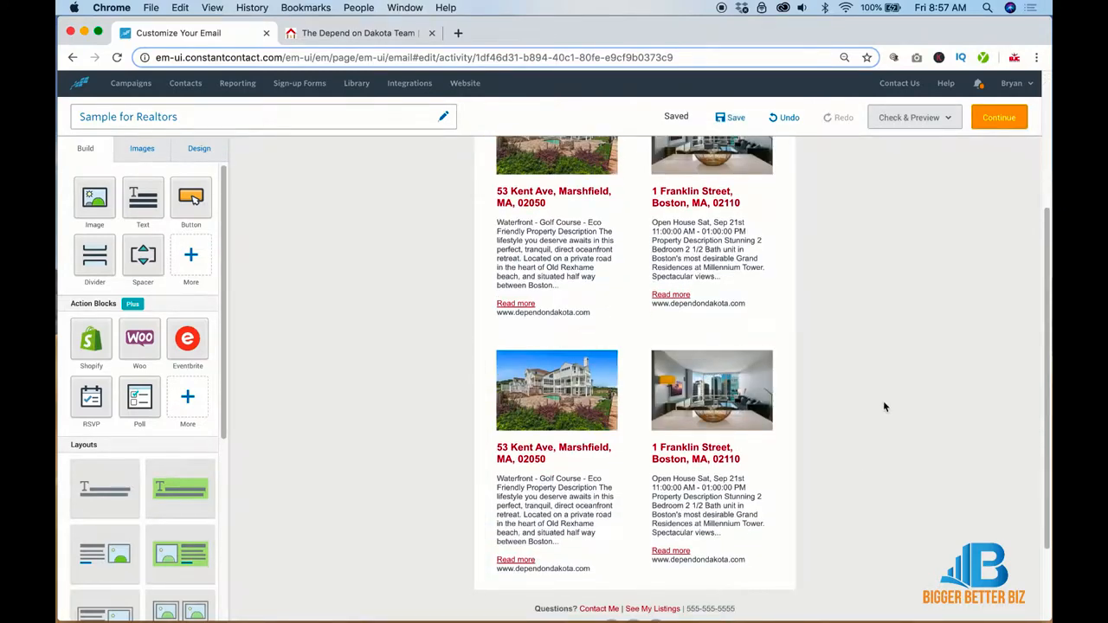
# Step: Drag a Read More block from the extra block types to just below the header banner
pyautogui.scroll(3, 883, 401)
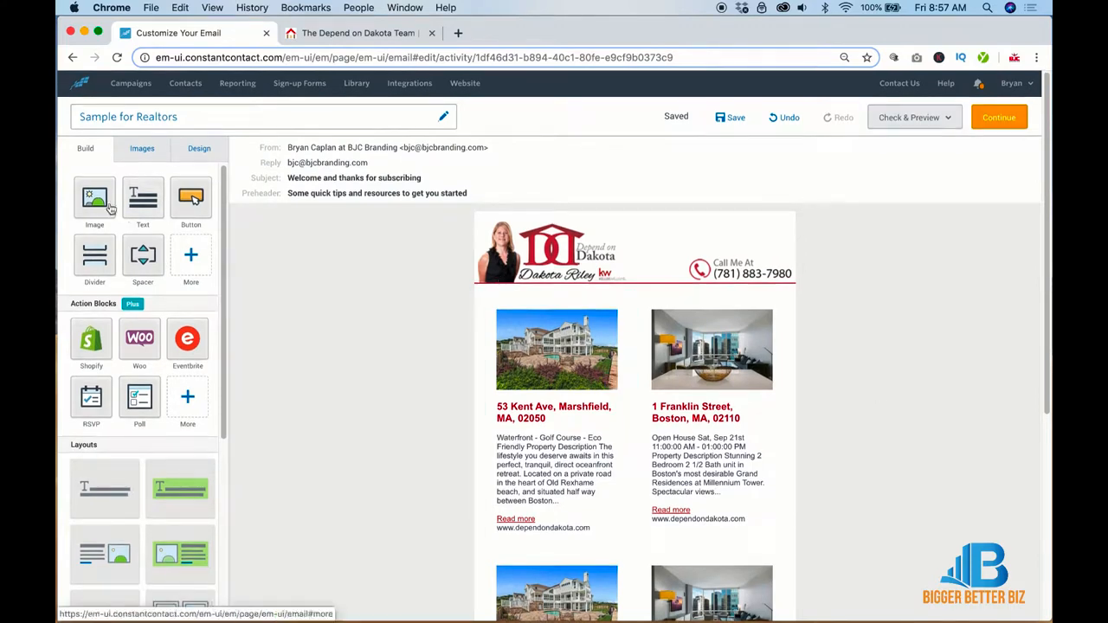
pyautogui.click(192, 258)
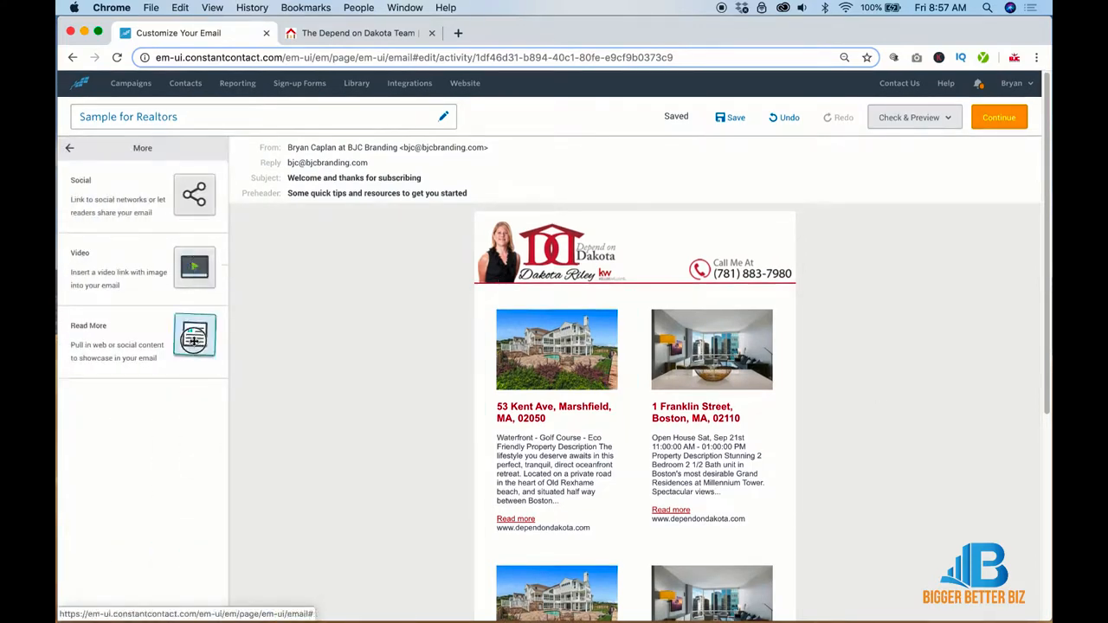
pyautogui.moveTo(194, 339); pyautogui.dragTo(622, 295)
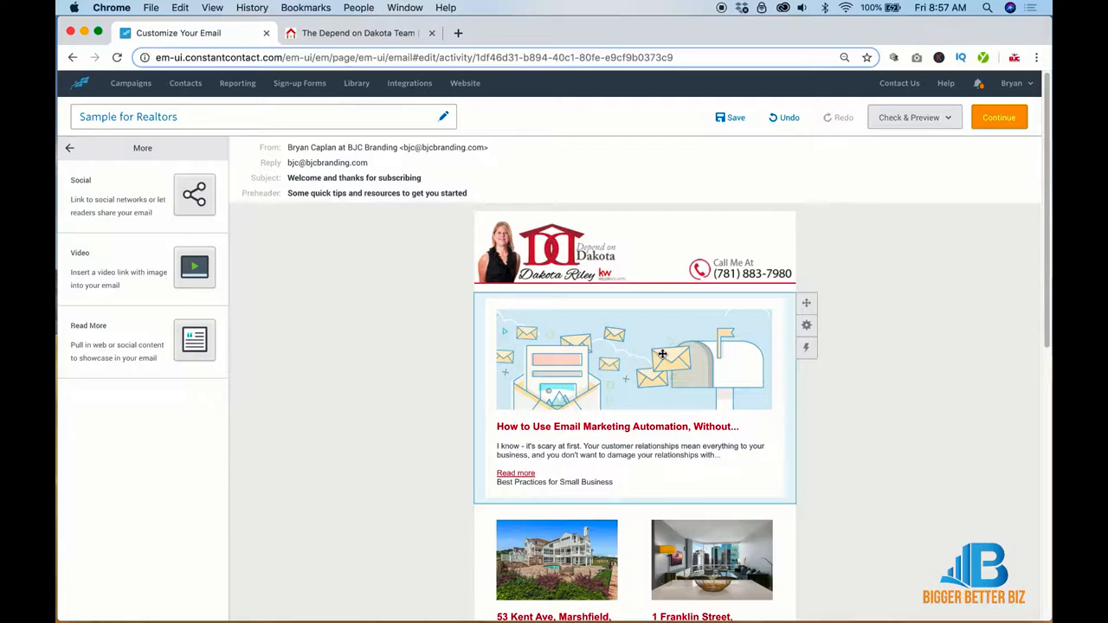
pyautogui.scroll(-5, 663, 354)
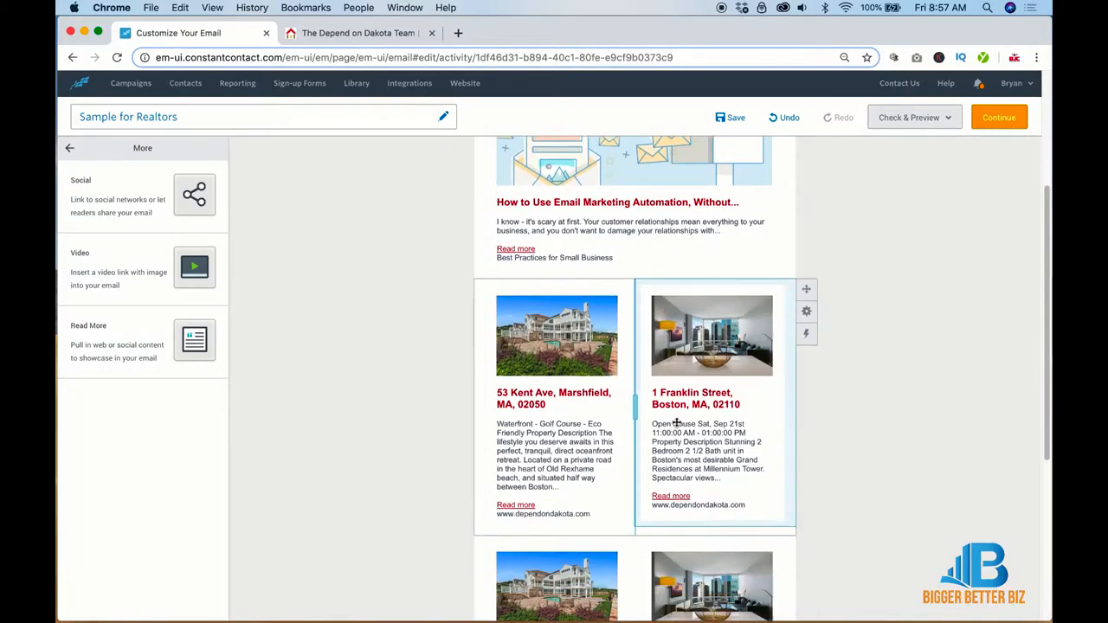
pyautogui.scroll(-1, 732, 518)
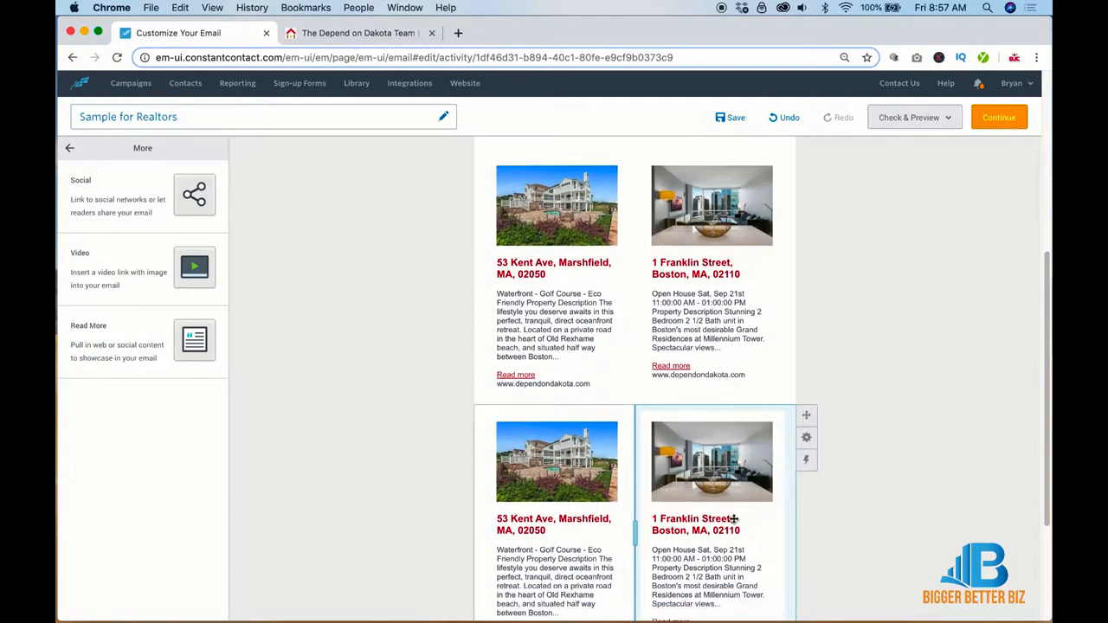
pyautogui.scroll(6, 732, 518)
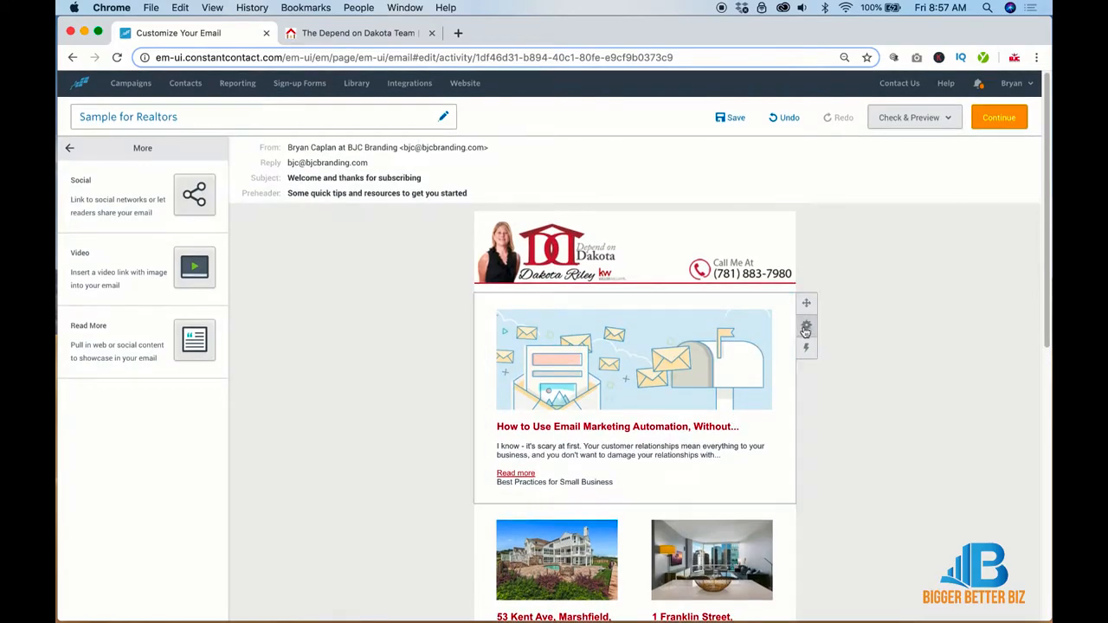
pyautogui.click(777, 326)
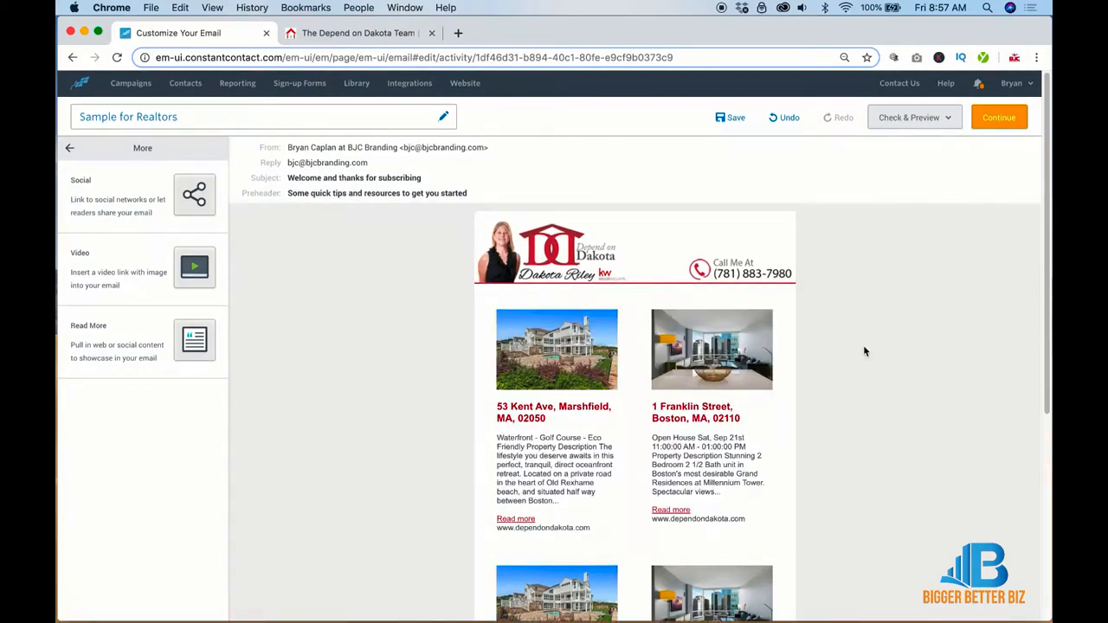
# Step: Add a spacer above the footer and give it a grey background
pyautogui.scroll(-7, 863, 347)
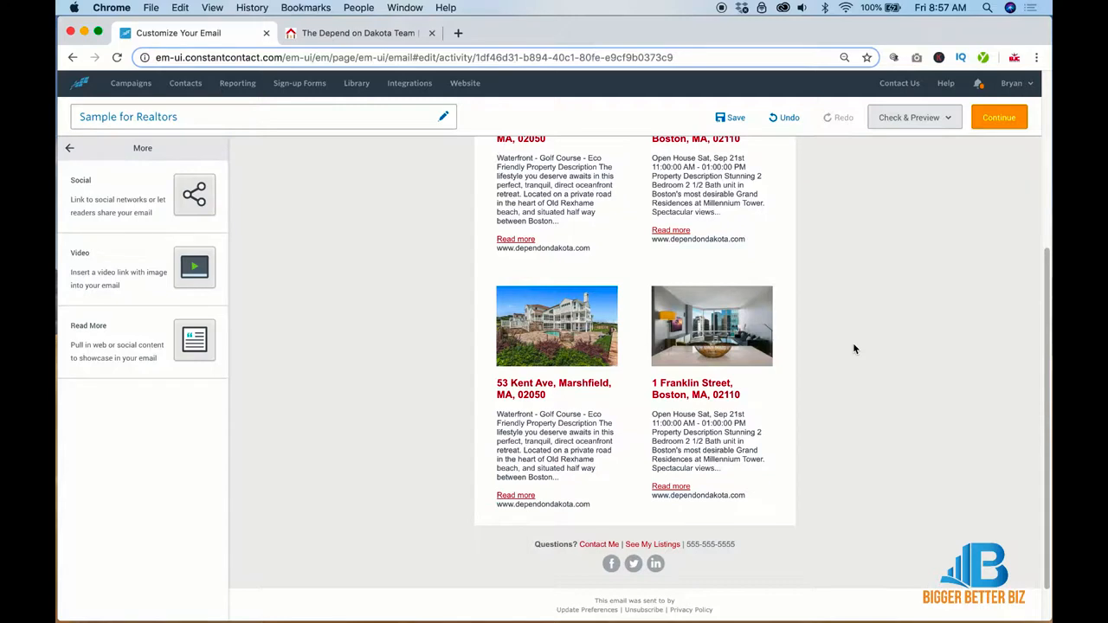
pyautogui.click(66, 147)
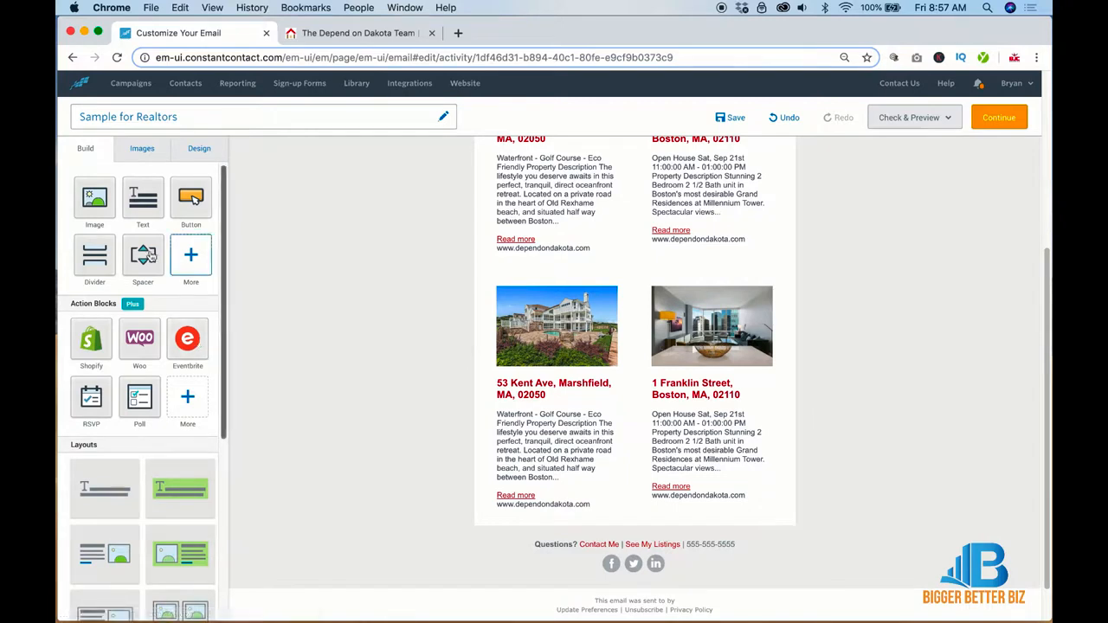
pyautogui.moveTo(149, 251); pyautogui.dragTo(674, 524)
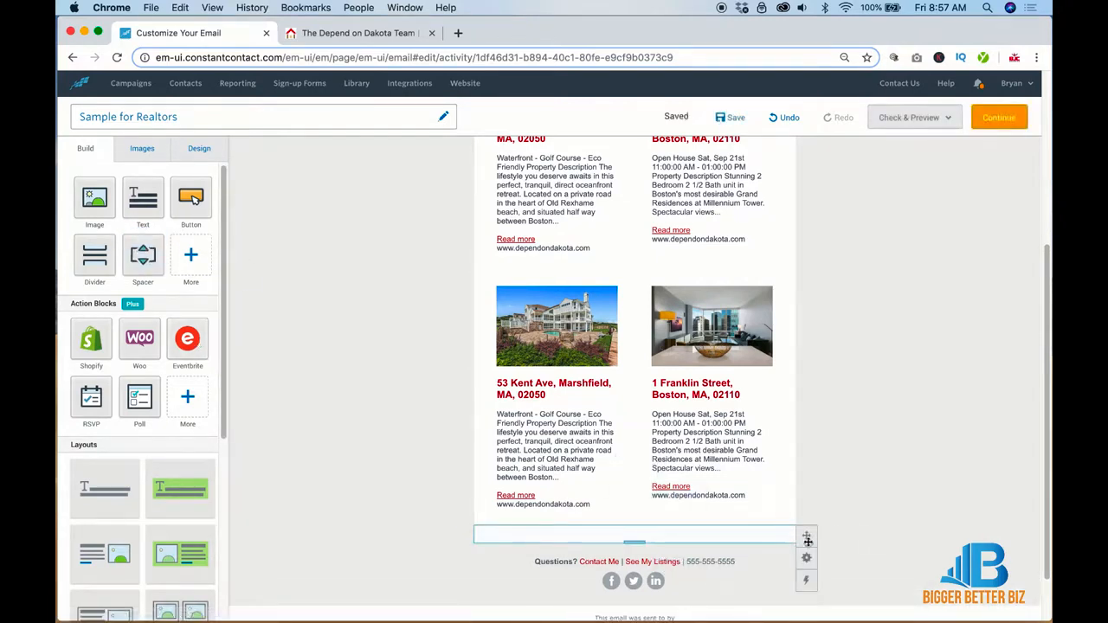
pyautogui.moveTo(806, 558)
pyautogui.click(733, 560)
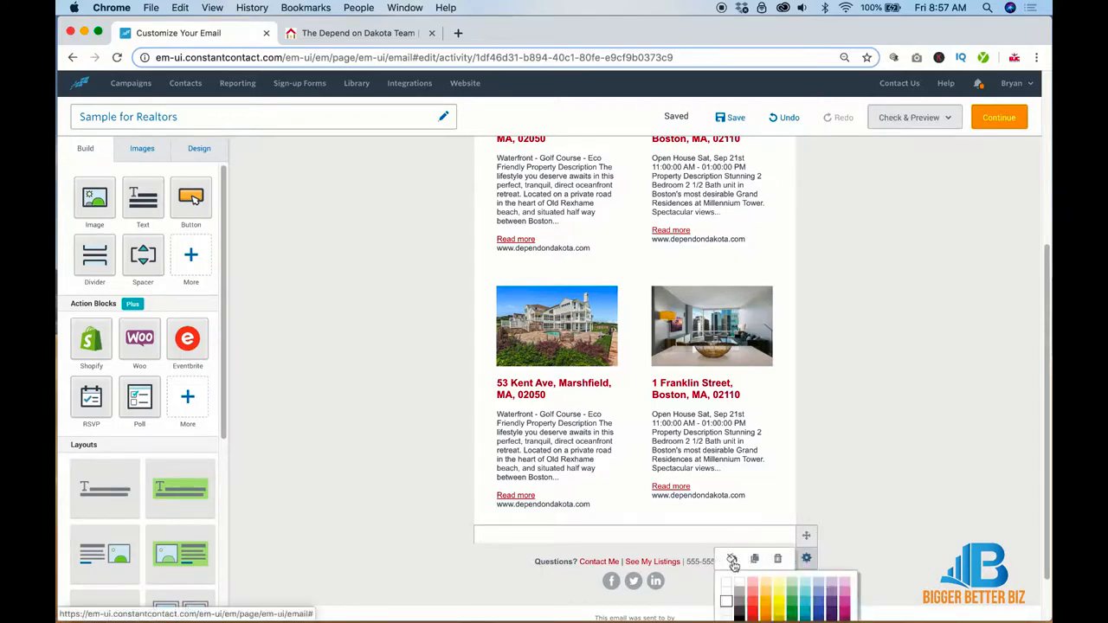
pyautogui.scroll(-2, 736, 580)
pyautogui.click(727, 582)
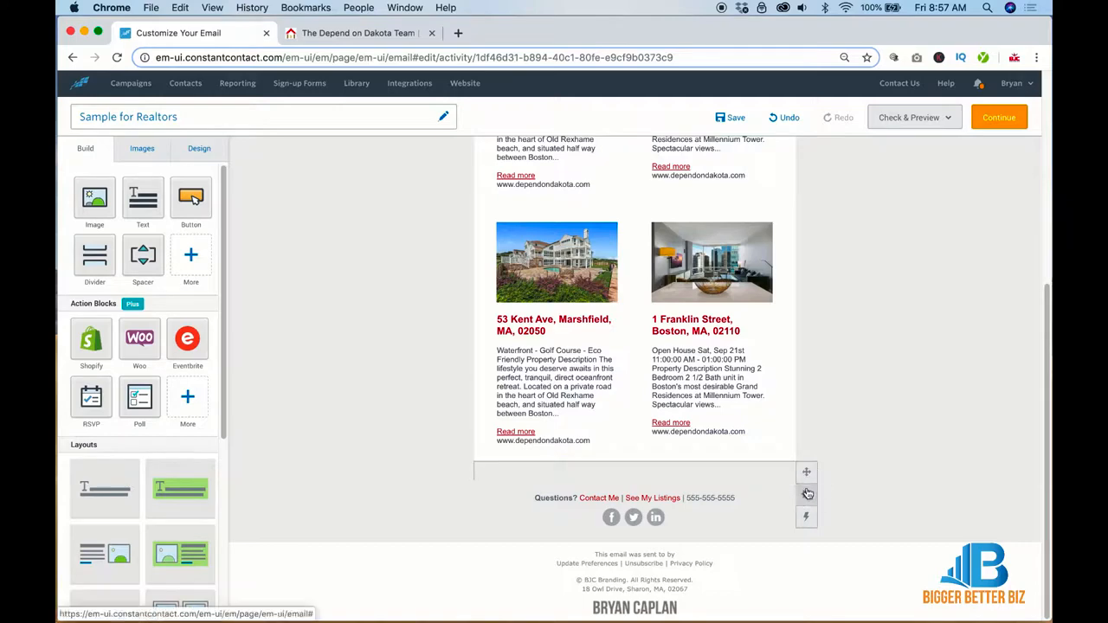
# Step: Duplicate the grey spacer, move the copy up, and add an image block below the header
pyautogui.click(759, 492)
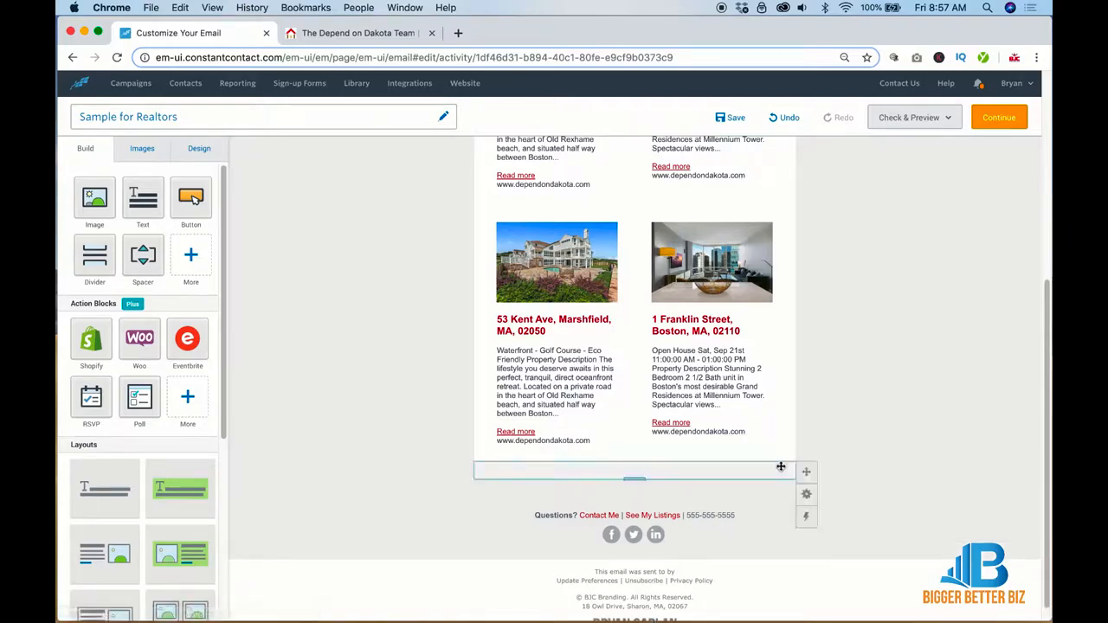
pyautogui.moveTo(802, 470); pyautogui.dragTo(781, 234)
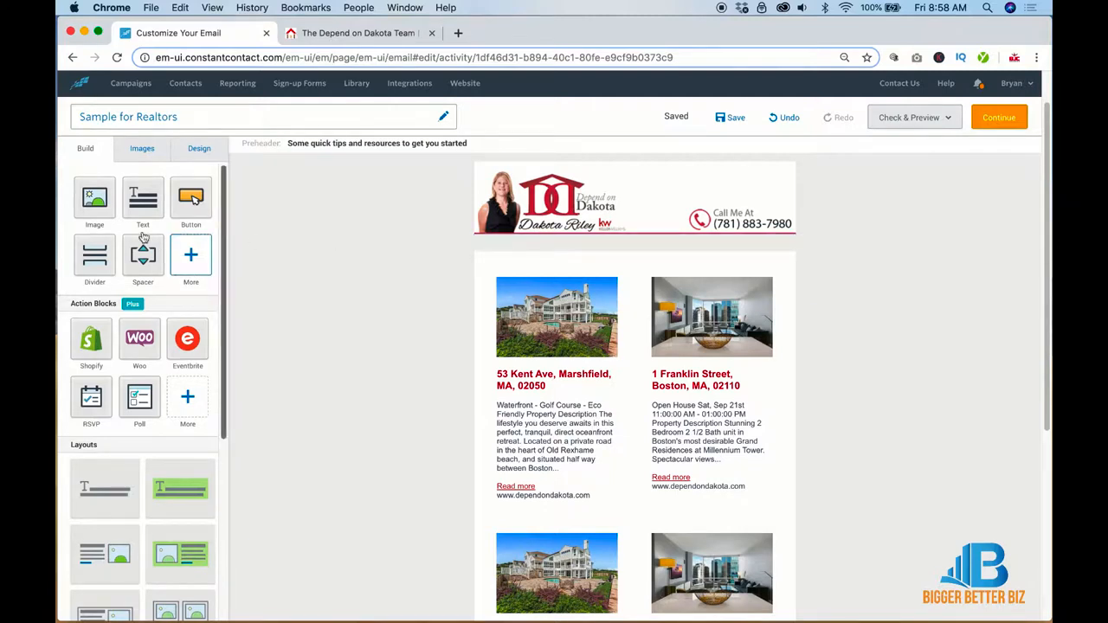
pyautogui.moveTo(97, 199); pyautogui.dragTo(597, 242)
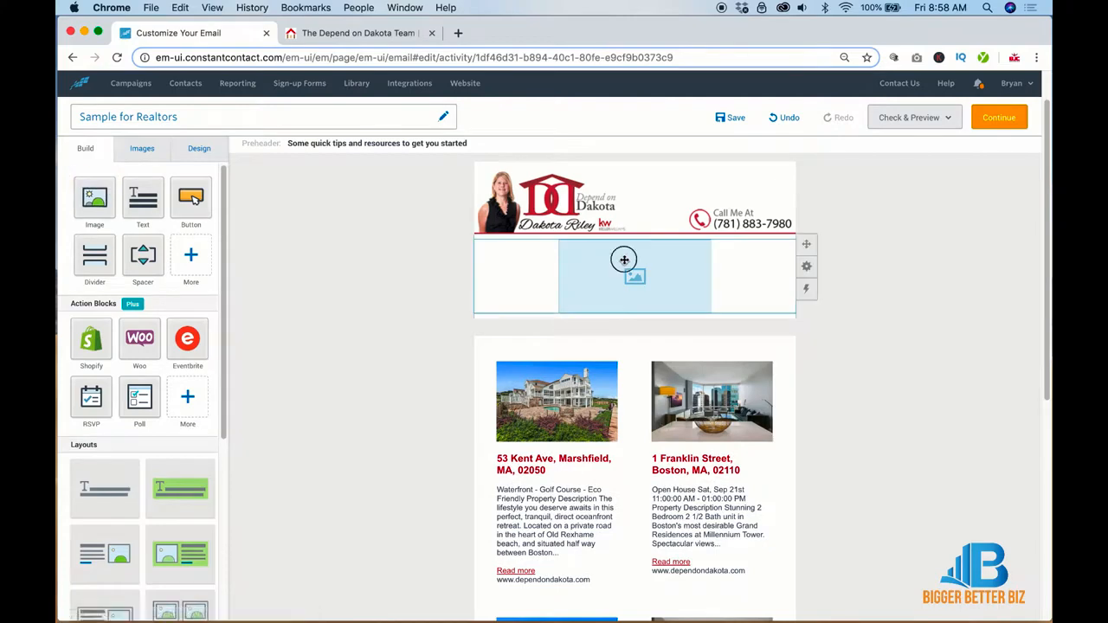
# Step: Insert the 1st.jpg football photo into the new image block
pyautogui.click(606, 217)
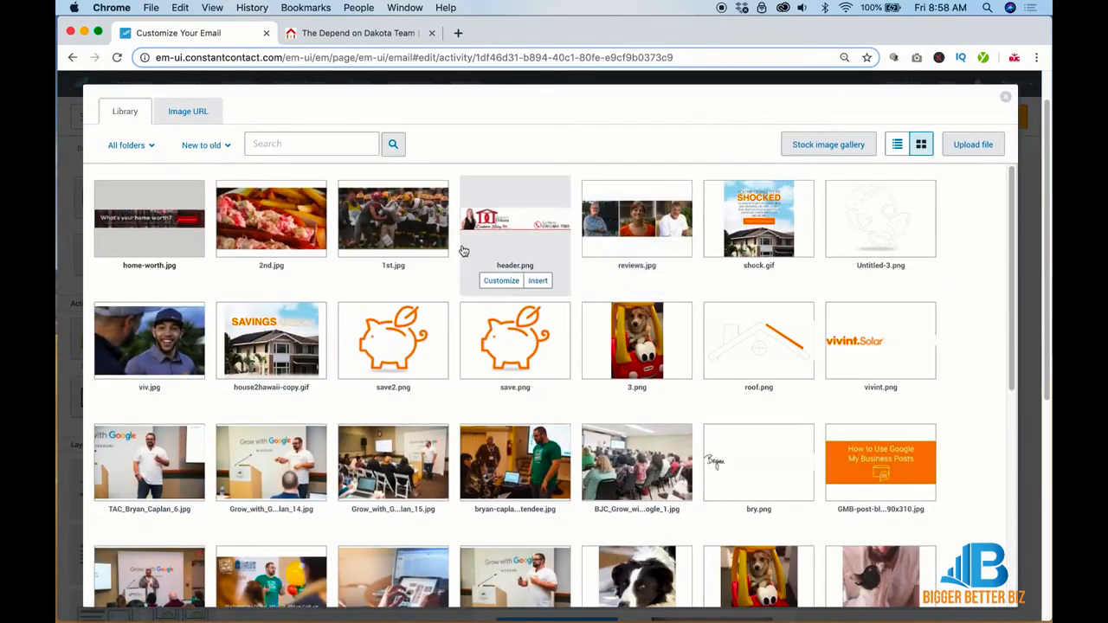
pyautogui.click(388, 243)
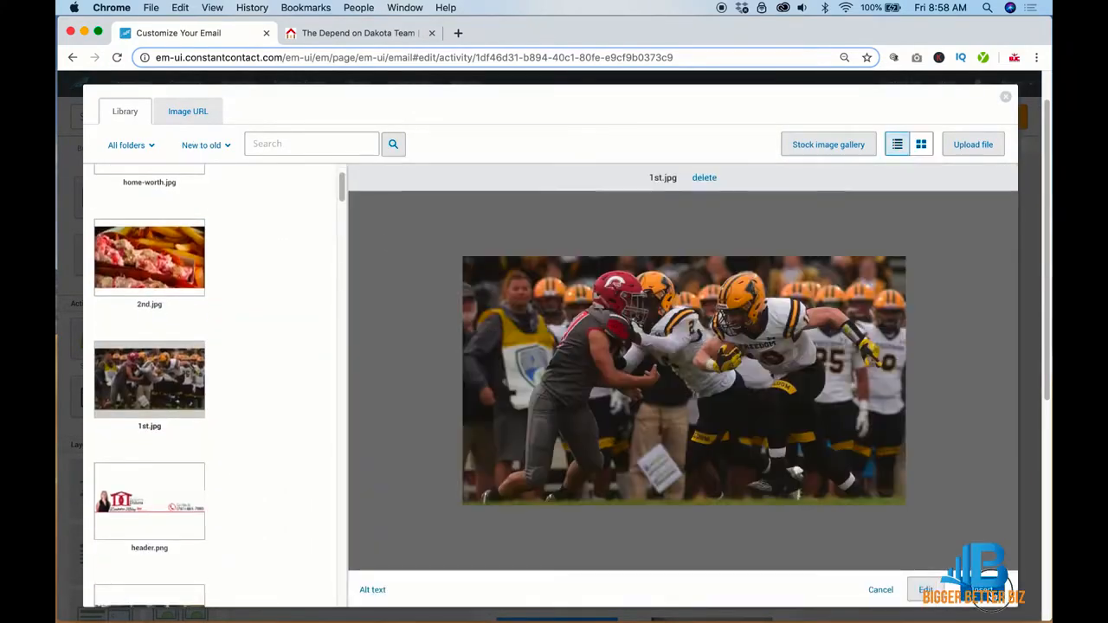
pyautogui.click(974, 588)
# Step: Stretch the photo to full width, remove its padding, and add a text block below
pyautogui.moveTo(704, 319); pyautogui.dragTo(952, 453)
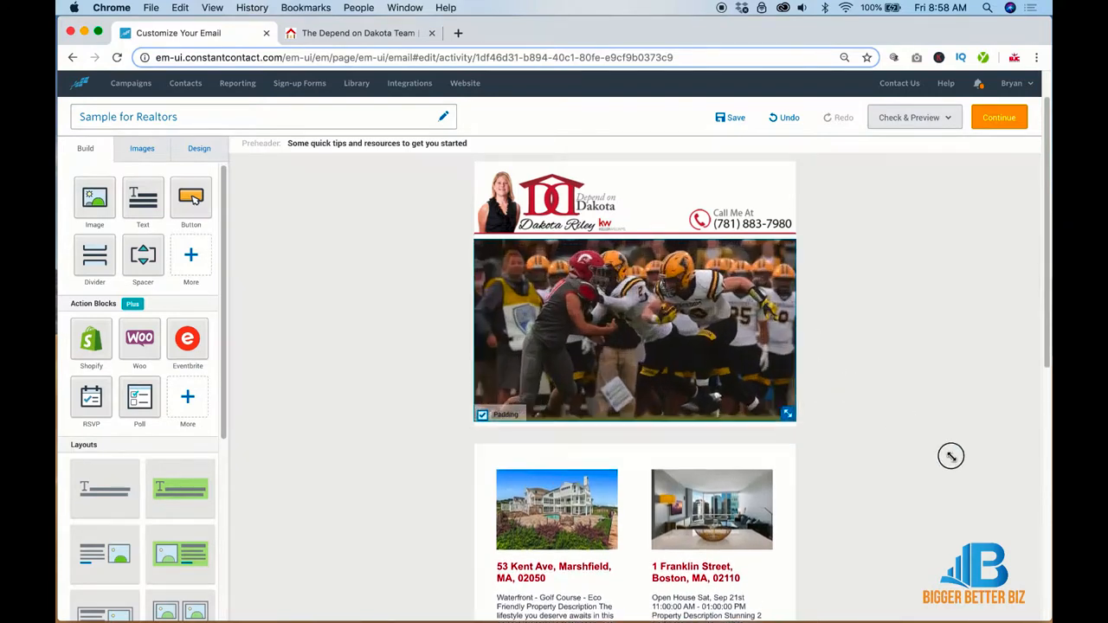
pyautogui.click(482, 416)
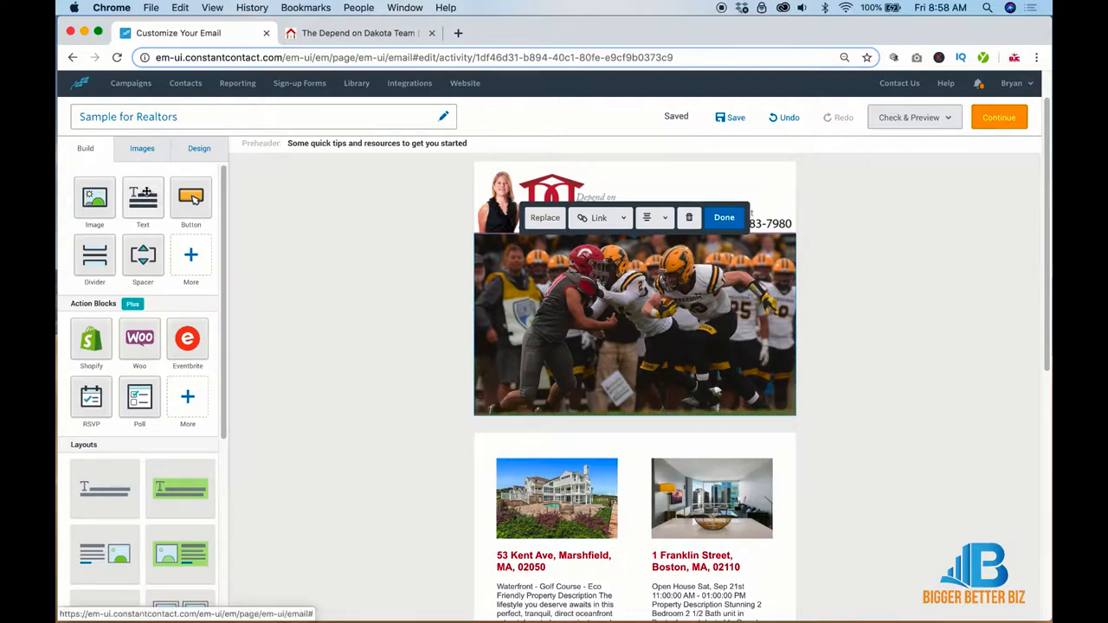
pyautogui.moveTo(141, 212); pyautogui.dragTo(631, 417)
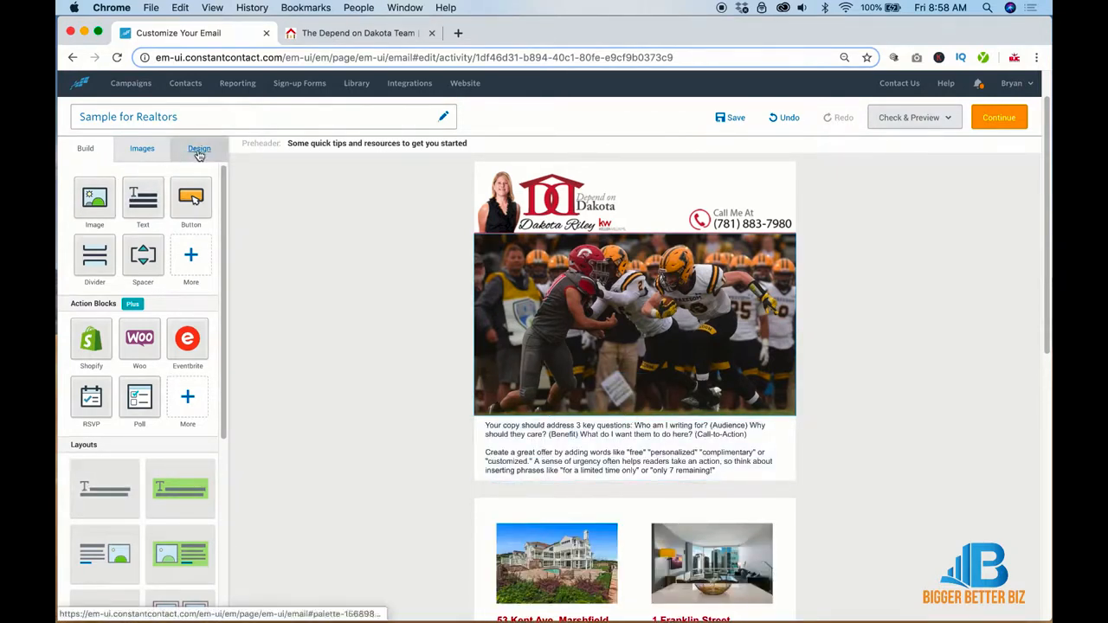
# Step: Add a headline above the story and a height-20 spacer between photo and headline
pyautogui.moveTo(103, 487); pyautogui.dragTo(603, 419)
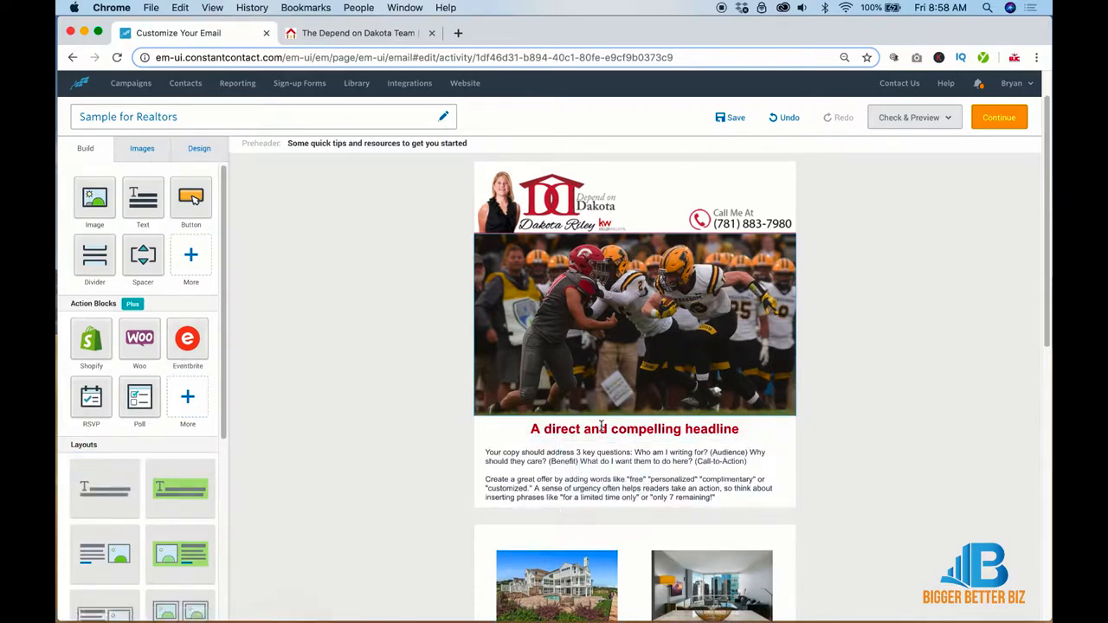
pyautogui.moveTo(143, 254); pyautogui.dragTo(653, 424)
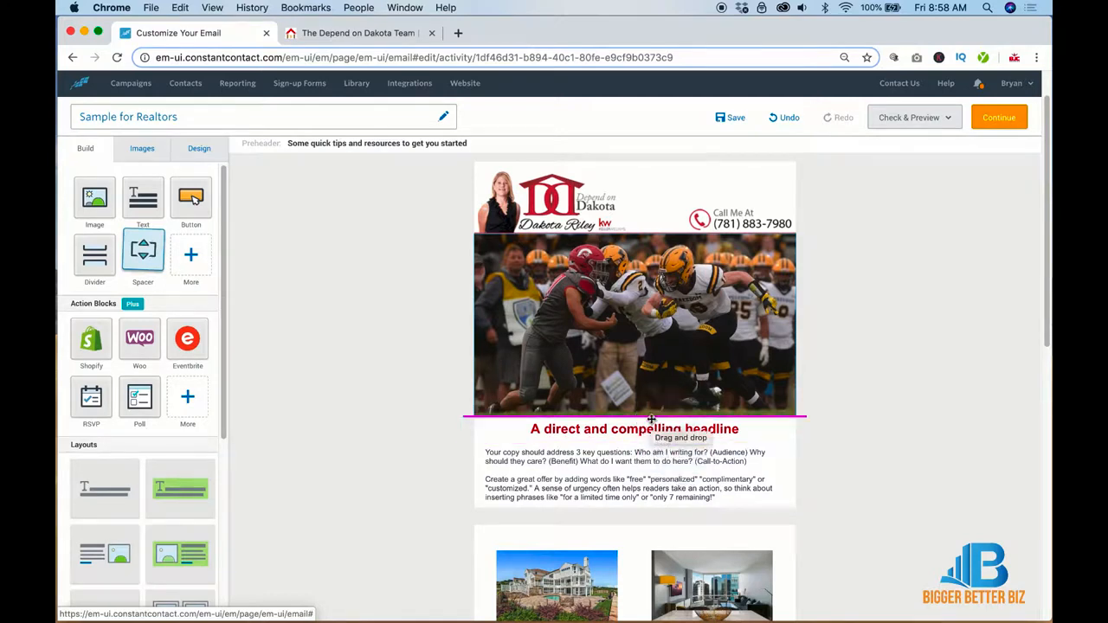
pyautogui.click(636, 425)
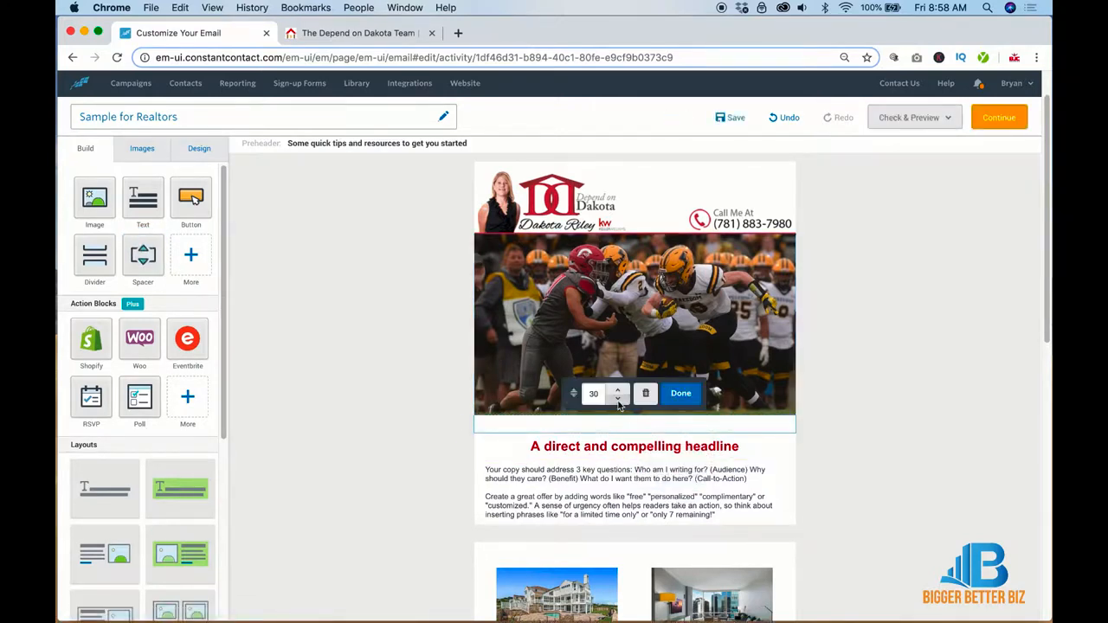
pyautogui.click(618, 402)
pyautogui.click(618, 402)
pyautogui.click(618, 402)
pyautogui.click(618, 402)
pyautogui.click(618, 402)
pyautogui.click(618, 402)
pyautogui.click(618, 402)
pyautogui.click(618, 401)
pyautogui.click(618, 402)
pyautogui.click(618, 401)
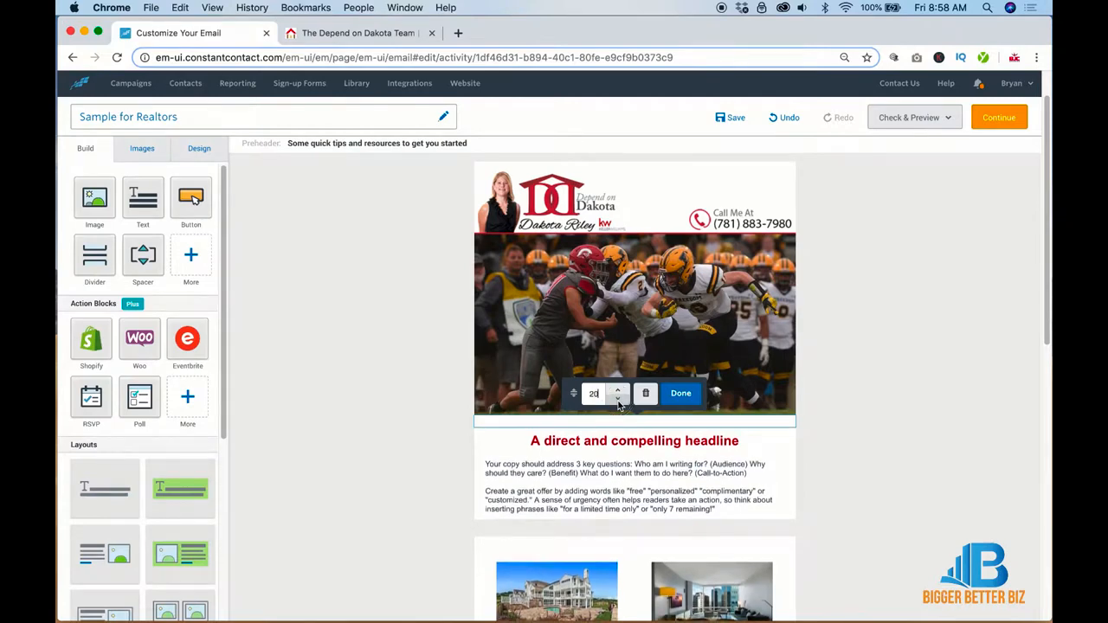
pyautogui.click(840, 461)
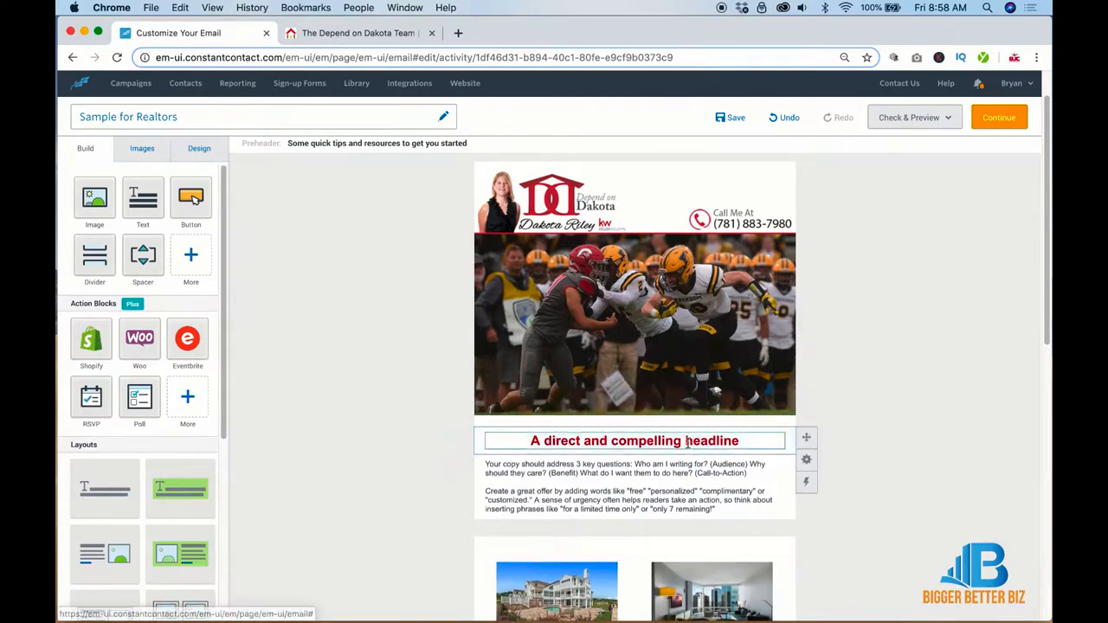
# Step: Add a button and a height-20 spacer below the story, plus a divider under the headline
pyautogui.scroll(-5, 687, 442)
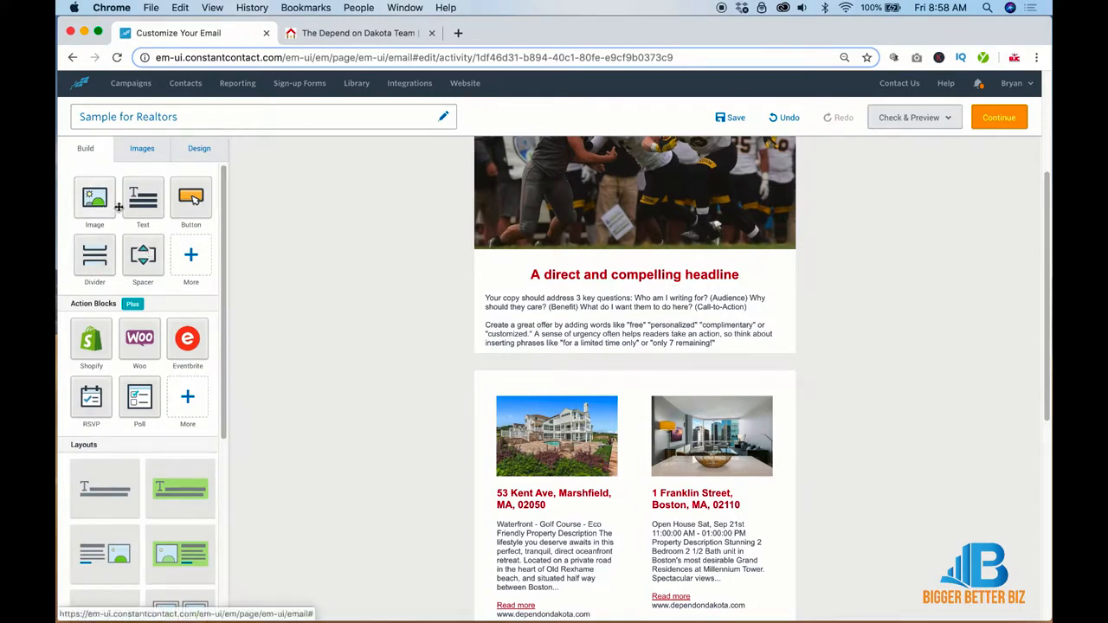
pyautogui.moveTo(190, 197); pyautogui.dragTo(631, 363)
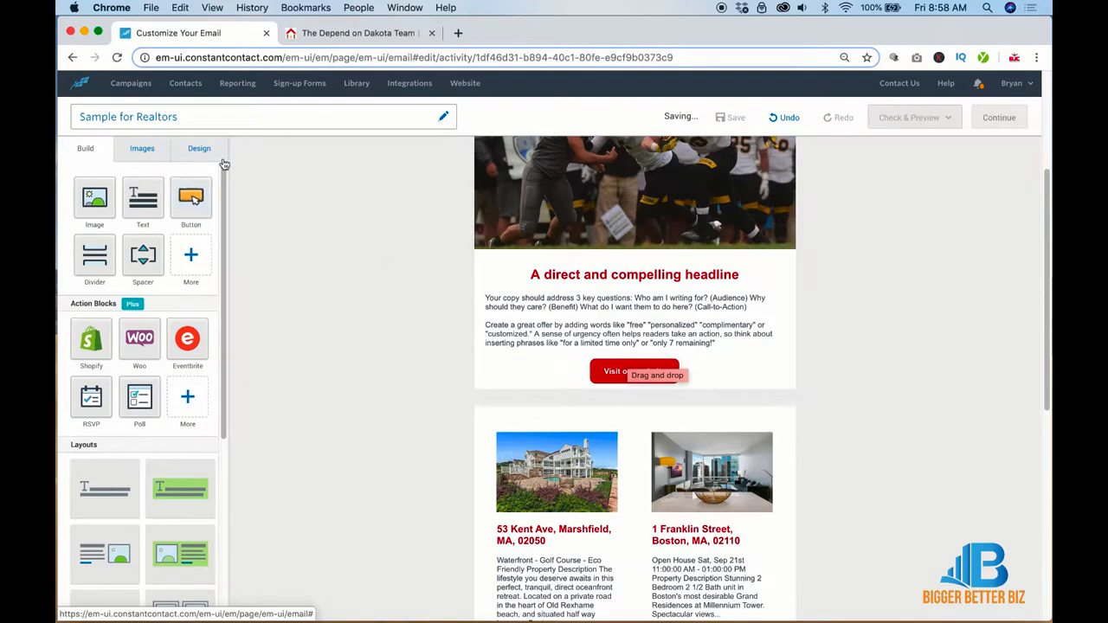
pyautogui.moveTo(133, 261); pyautogui.dragTo(641, 397)
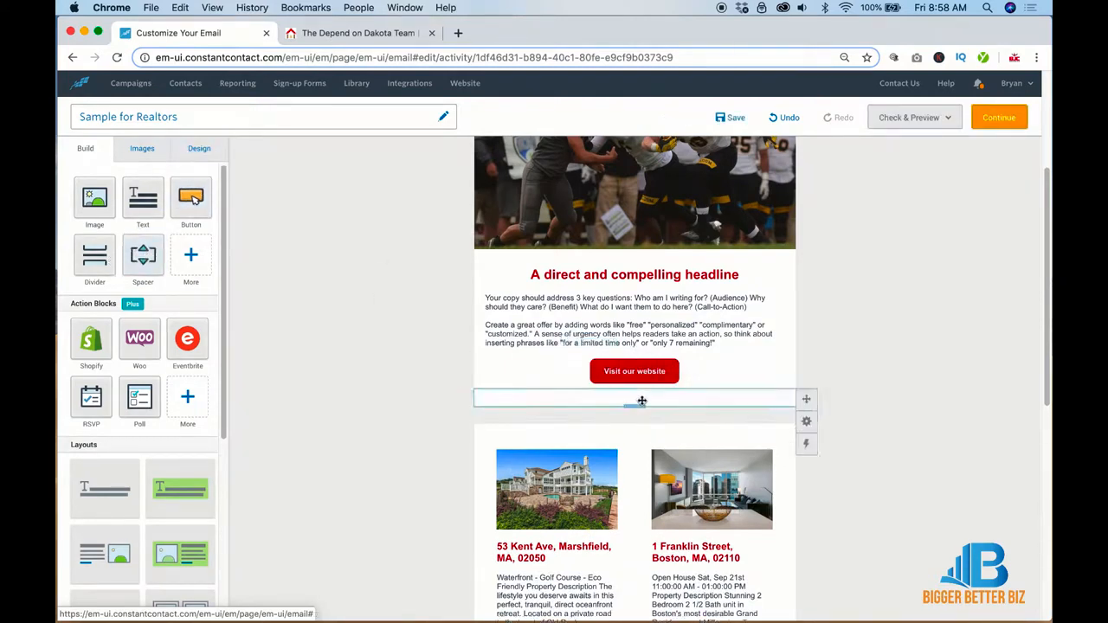
pyautogui.click(642, 399)
pyautogui.click(621, 374)
pyautogui.click(621, 374)
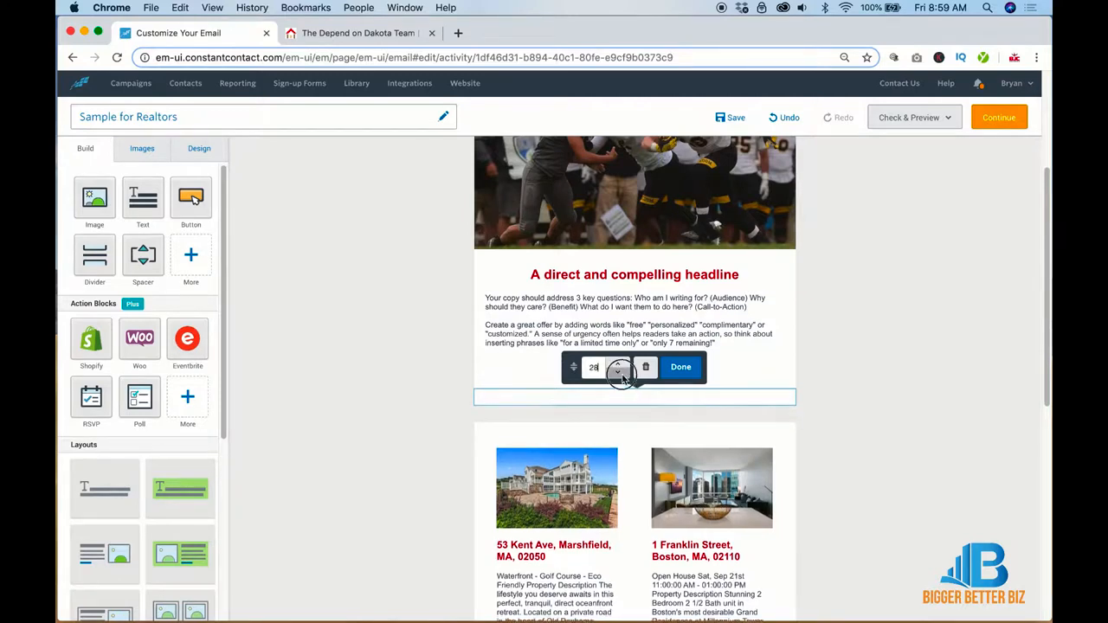
pyautogui.click(621, 375)
pyautogui.click(620, 375)
pyautogui.click(621, 375)
pyautogui.click(621, 375)
pyautogui.click(621, 375)
pyautogui.click(620, 375)
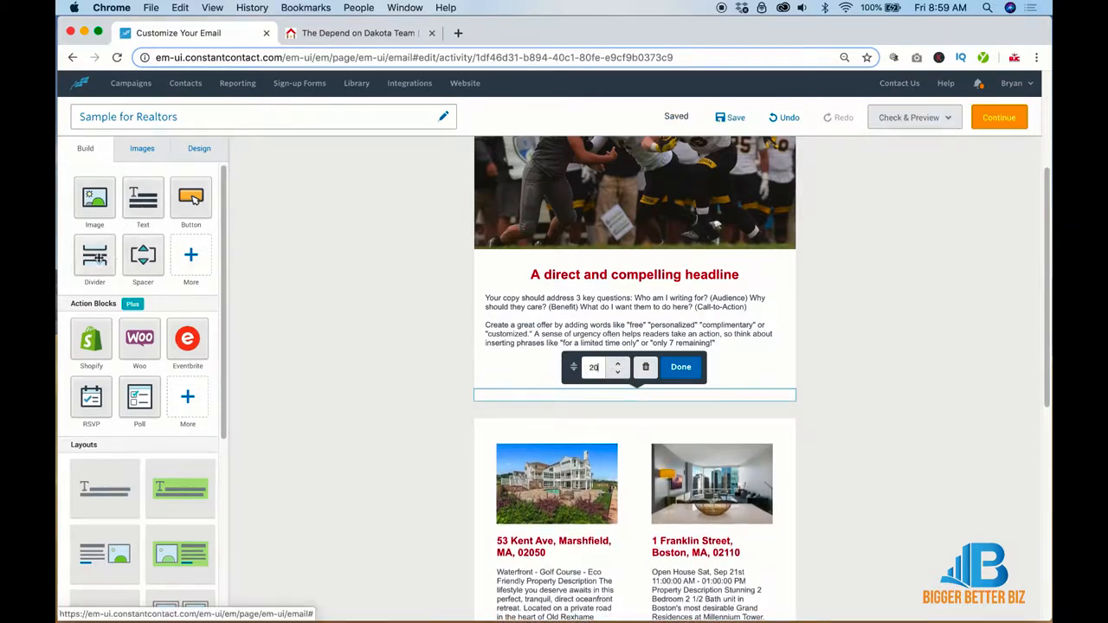
pyautogui.moveTo(97, 257); pyautogui.dragTo(633, 294)
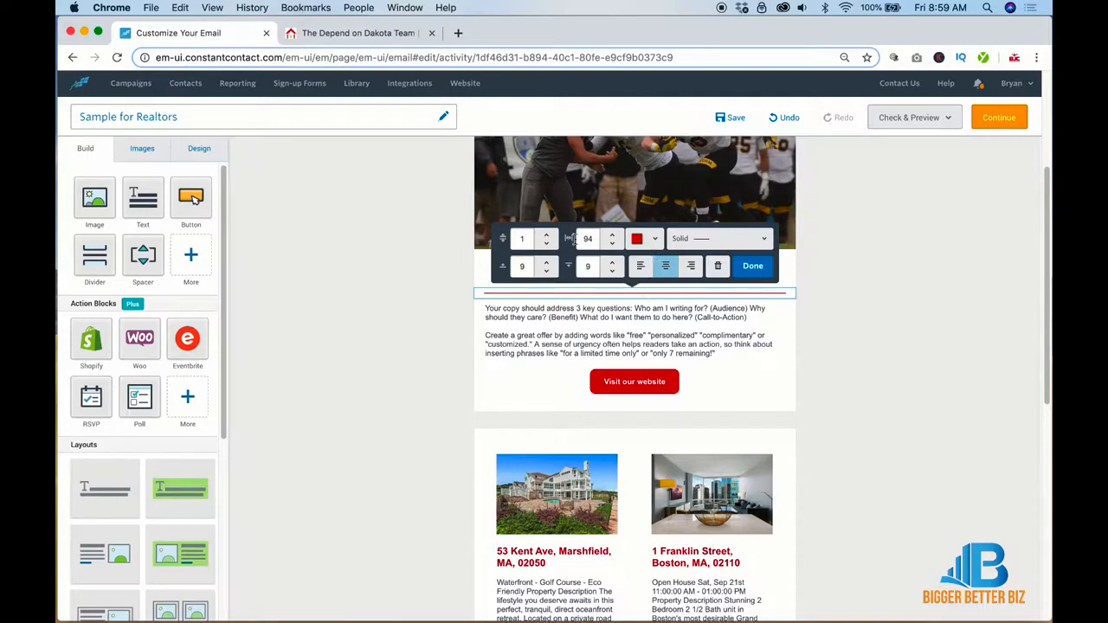
# Step: Set the red divider's thickness to 3 and its width to 13
pyautogui.click(547, 234)
pyautogui.click(547, 235)
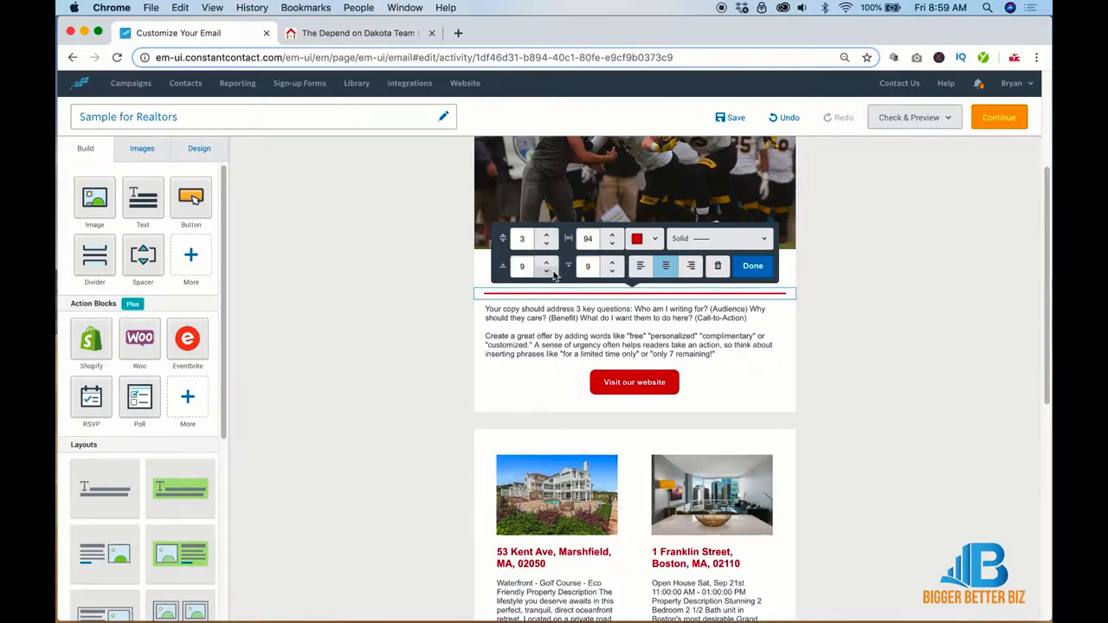
pyautogui.click(612, 248)
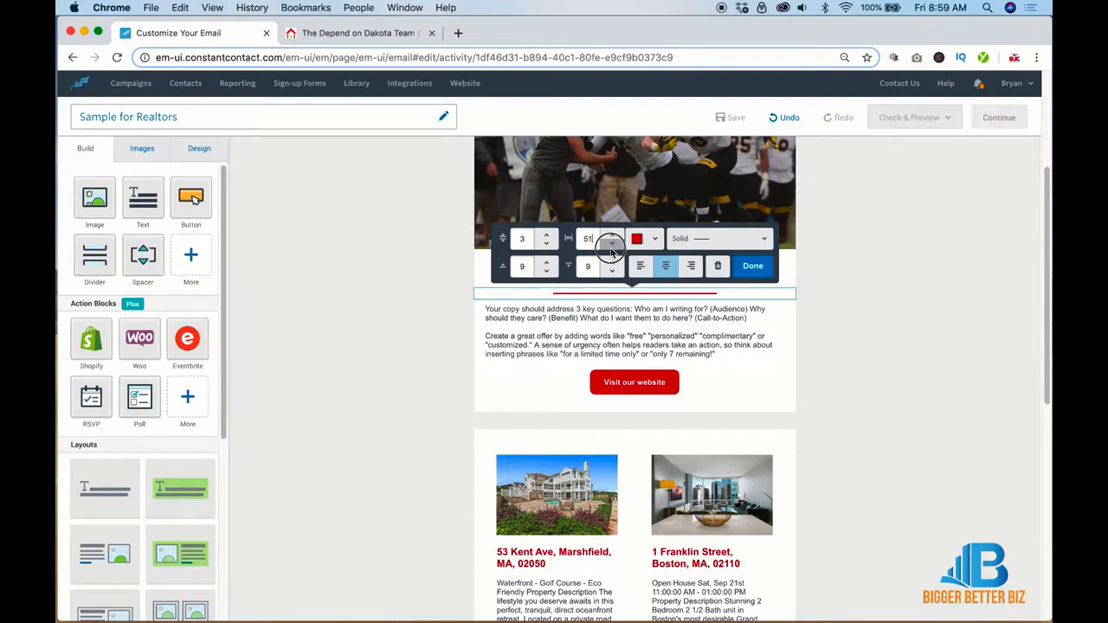
pyautogui.click(612, 248)
pyautogui.click(768, 270)
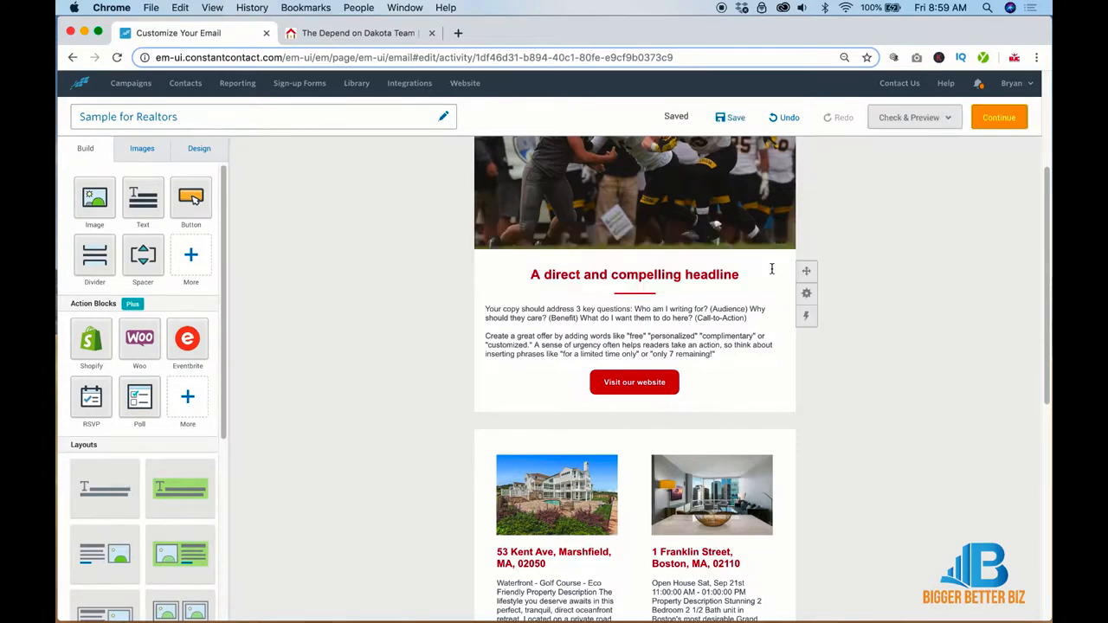
# Step: Replace the football story headline with 'This is going to be a local story'
pyautogui.click(684, 274)
pyautogui.press('super+a')
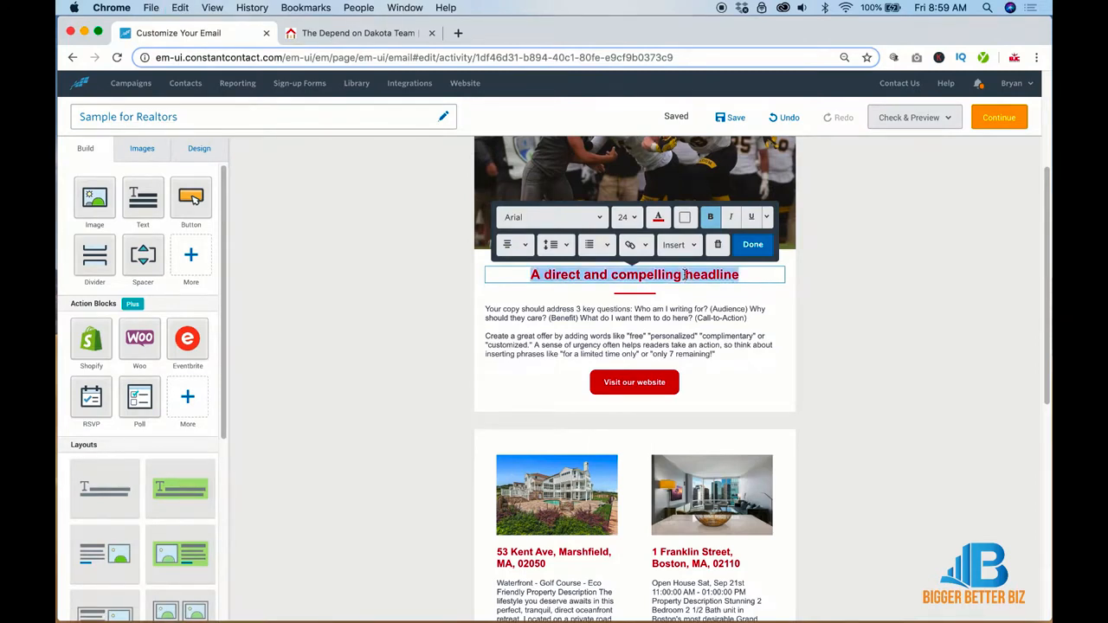
pyautogui.write('This is ')
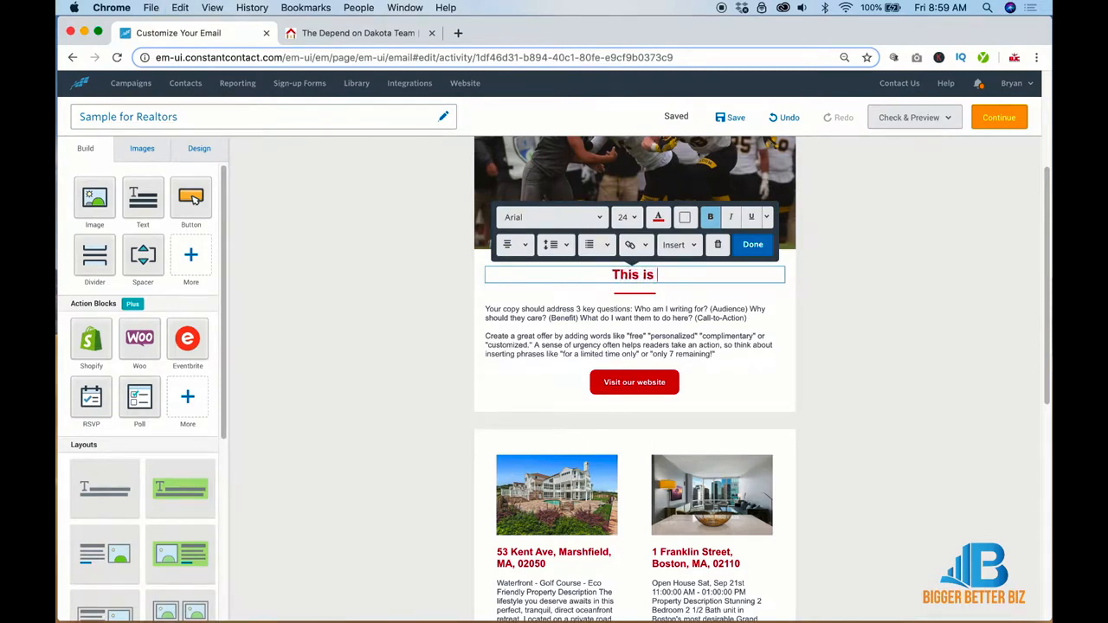
pyautogui.write('going to be ')
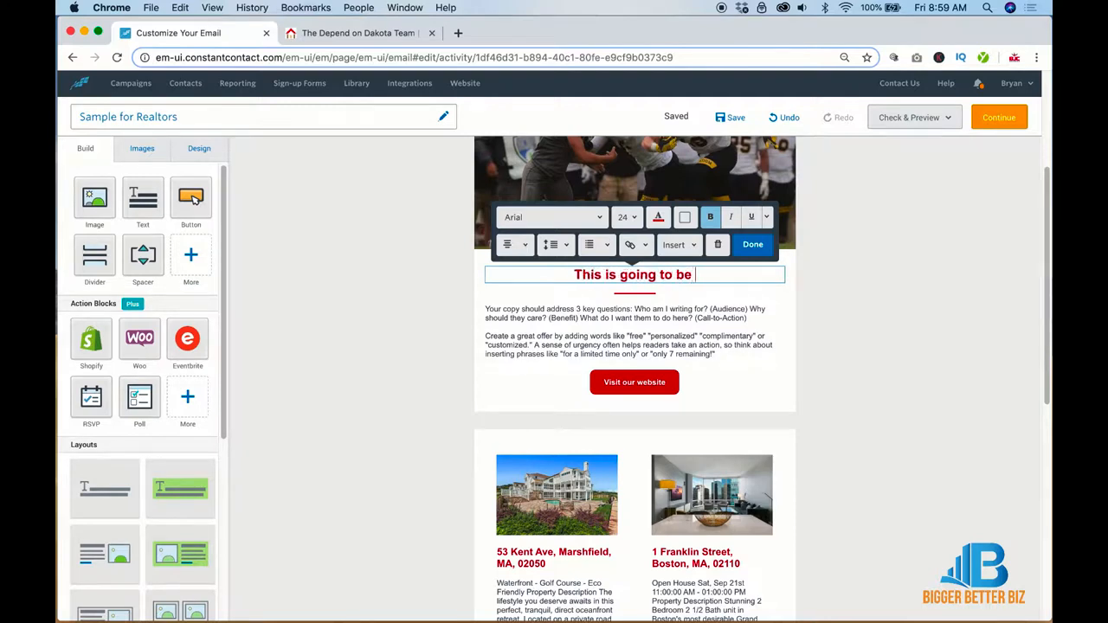
pyautogui.write('a local stor')
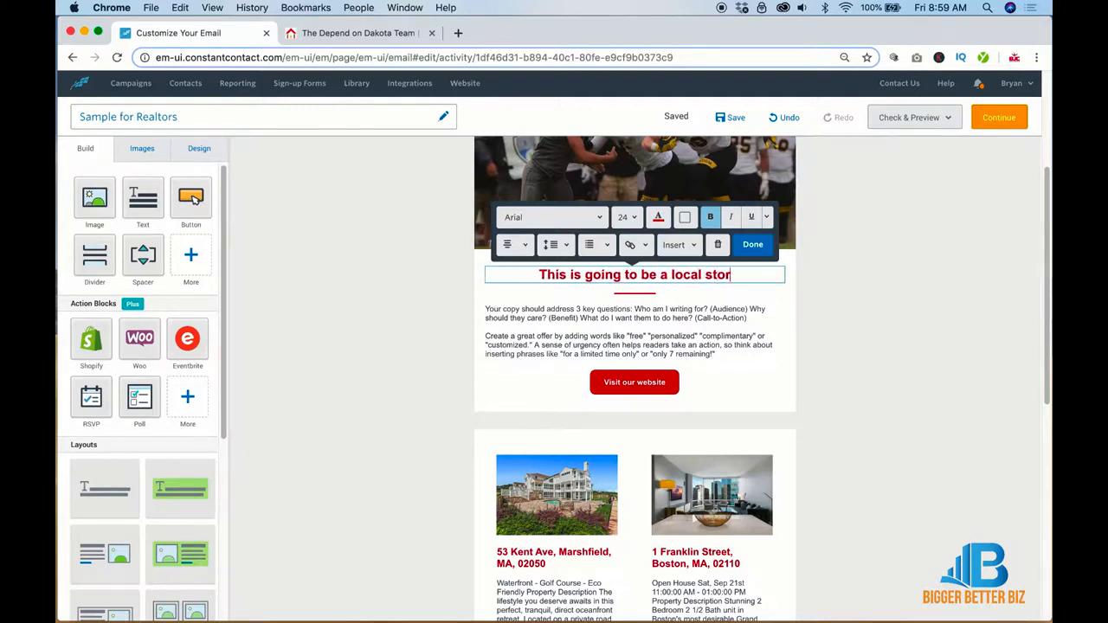
pyautogui.write('y')
pyautogui.click(1076, 271)
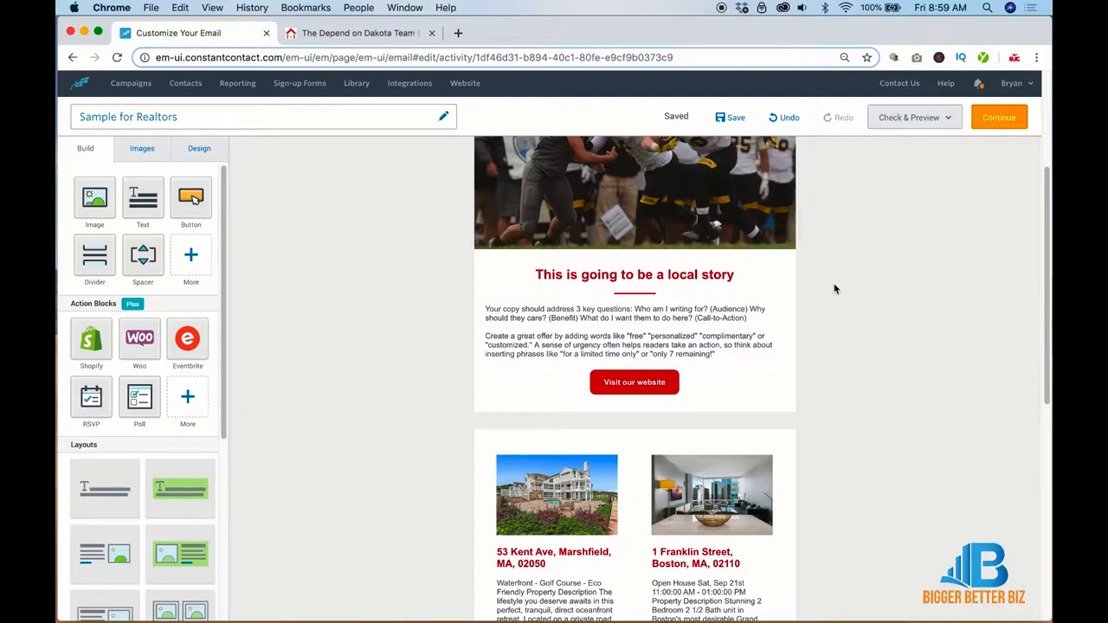
# Step: Duplicate the football photo block from its block actions
pyautogui.scroll(5, 834, 259)
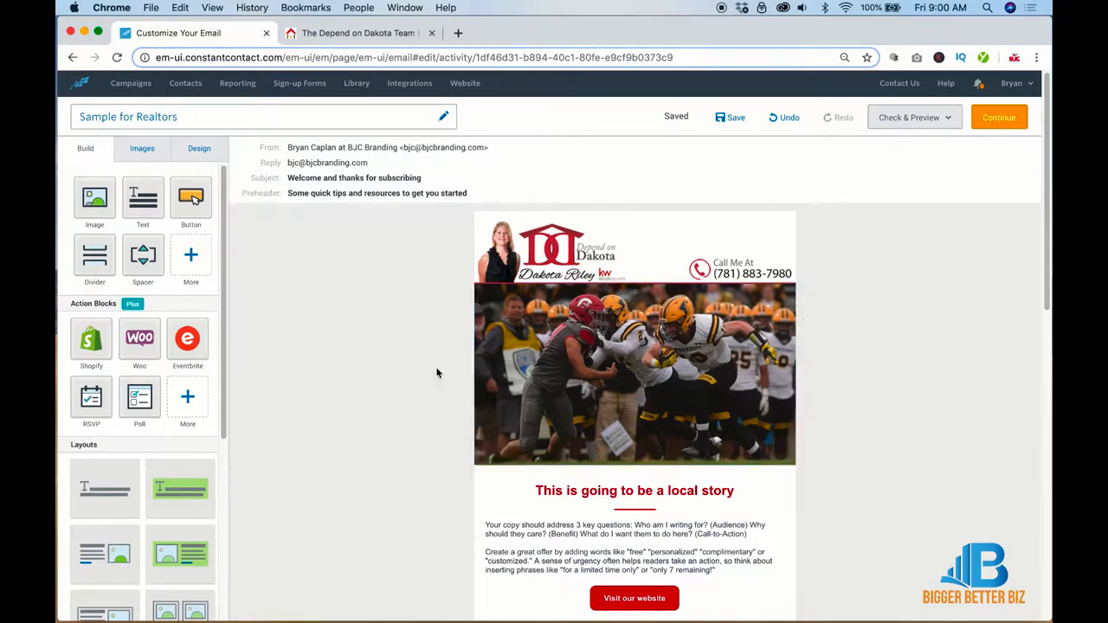
pyautogui.scroll(-3, 437, 372)
pyautogui.scroll(-5, 437, 372)
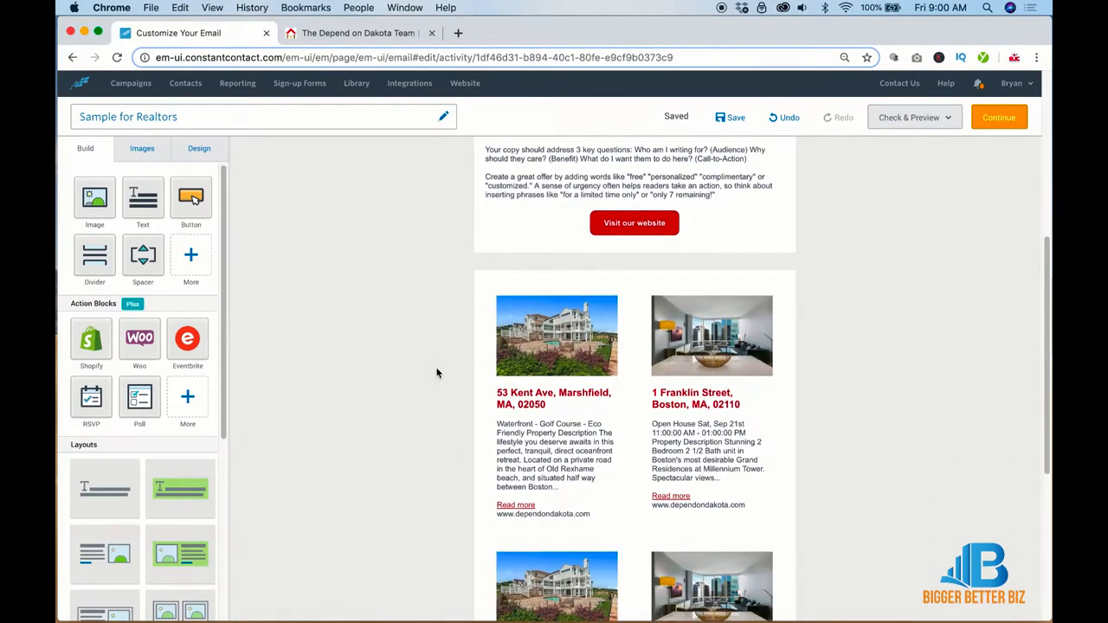
pyautogui.scroll(4, 437, 373)
pyautogui.scroll(3, 437, 372)
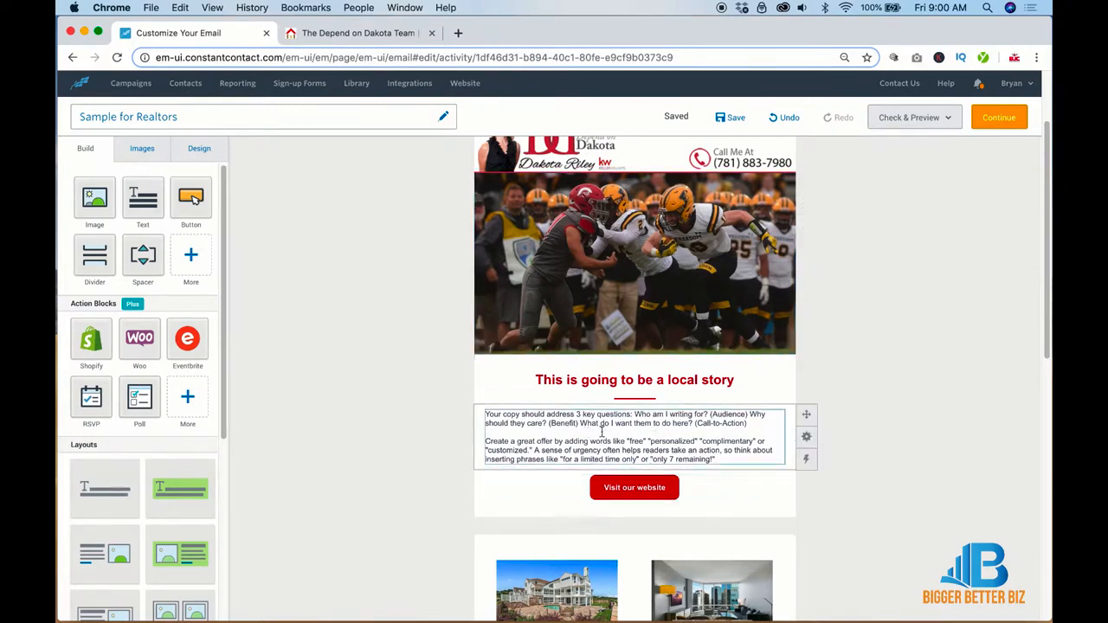
pyautogui.click(654, 489)
pyautogui.click(868, 379)
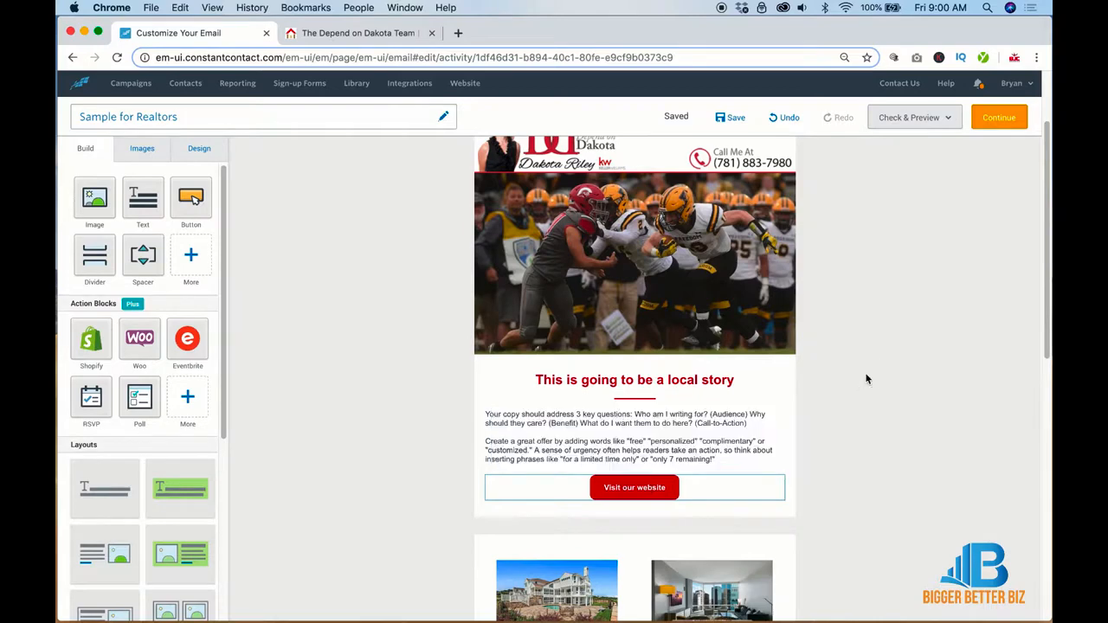
pyautogui.click(805, 208)
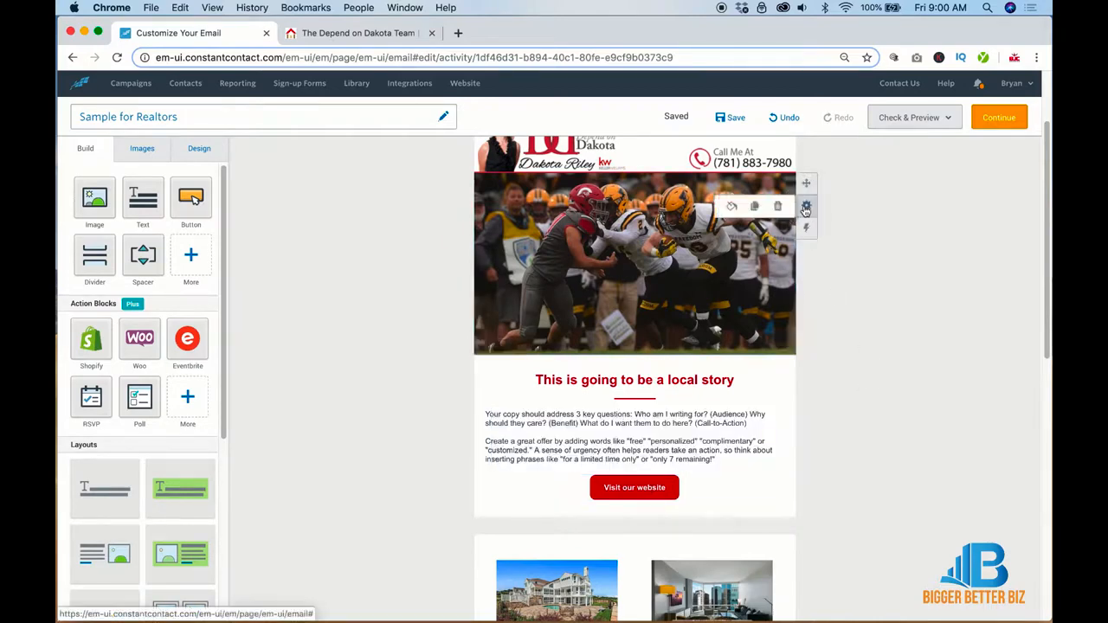
pyautogui.click(755, 208)
# Step: Move the photo copy below the story and duplicate the spacer above the headline
pyautogui.scroll(-3, 856, 348)
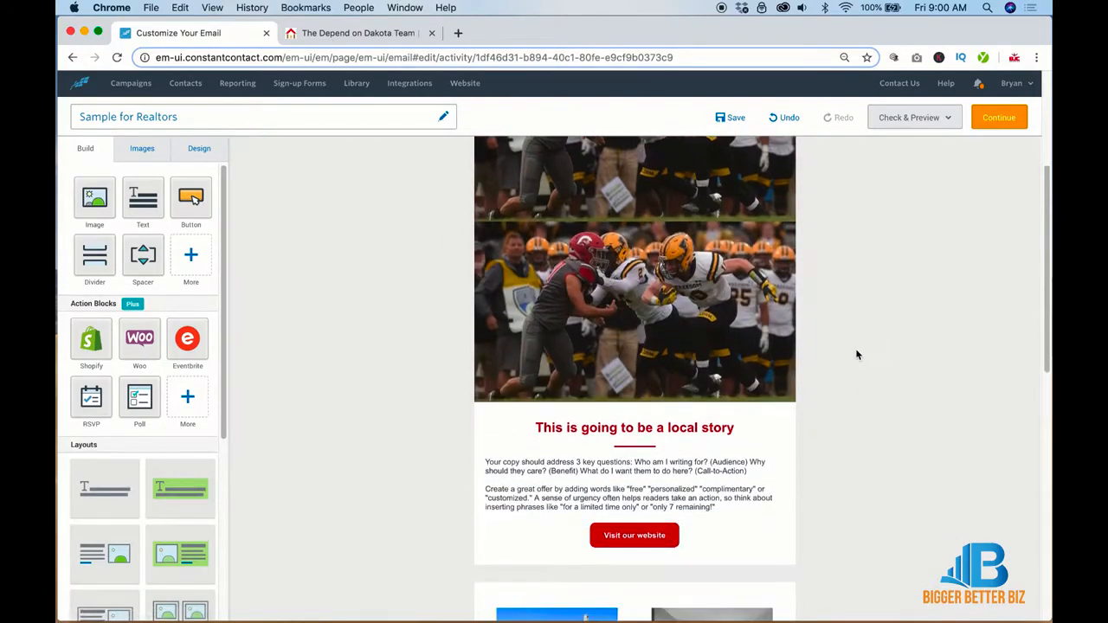
pyautogui.moveTo(785, 180); pyautogui.dragTo(770, 494)
pyautogui.scroll(3, 953, 395)
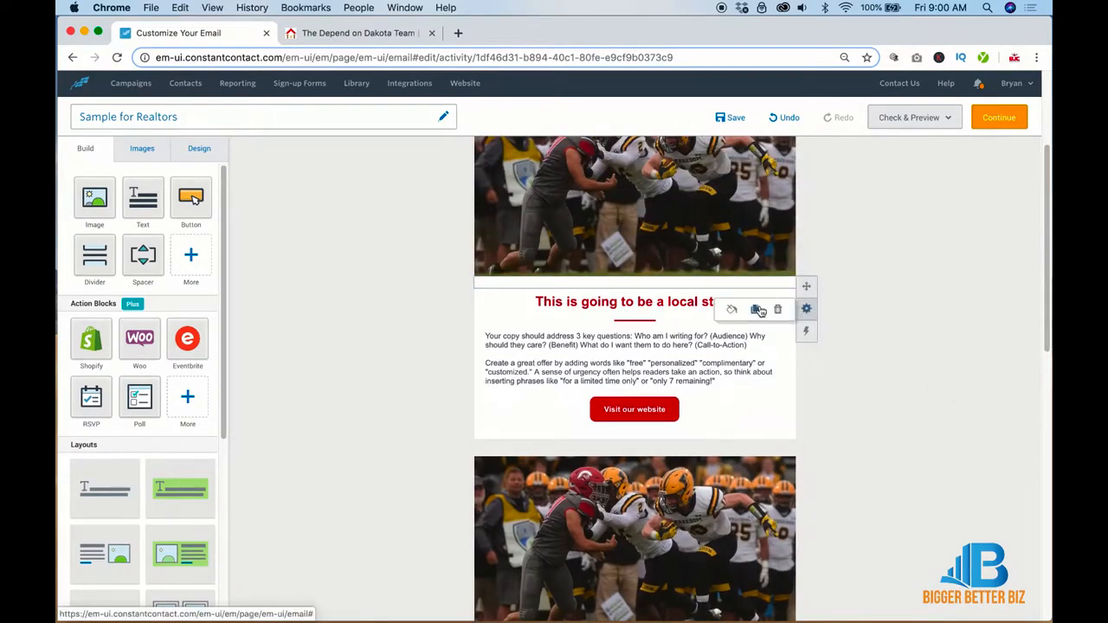
pyautogui.click(751, 307)
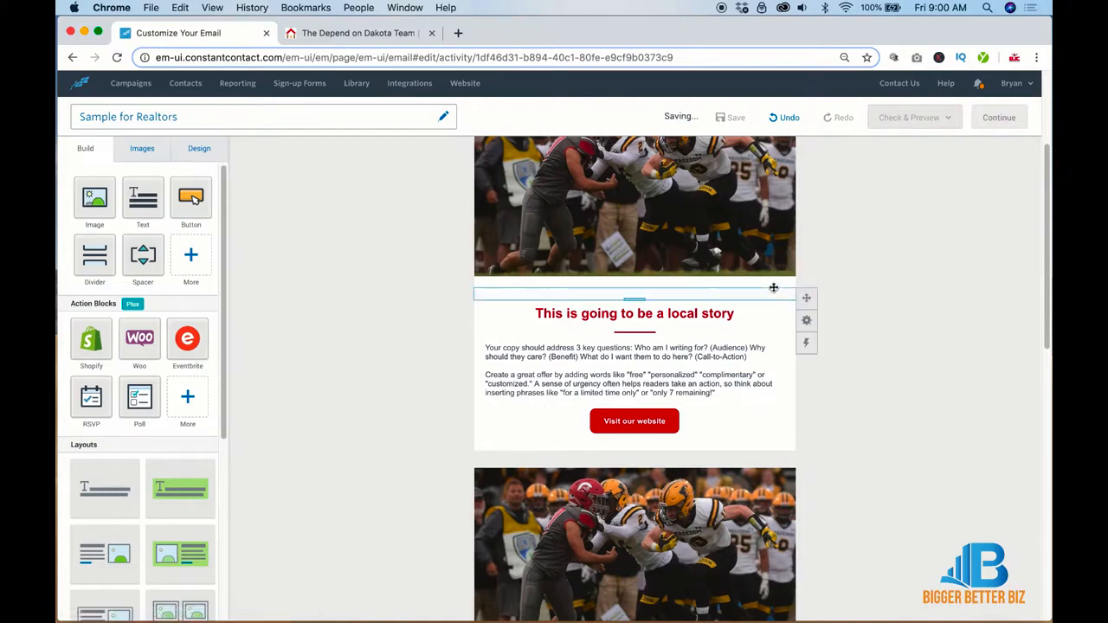
# Step: Copy the spacer, local story headline, red divider and body text below the second photo
pyautogui.moveTo(804, 286); pyautogui.dragTo(783, 519)
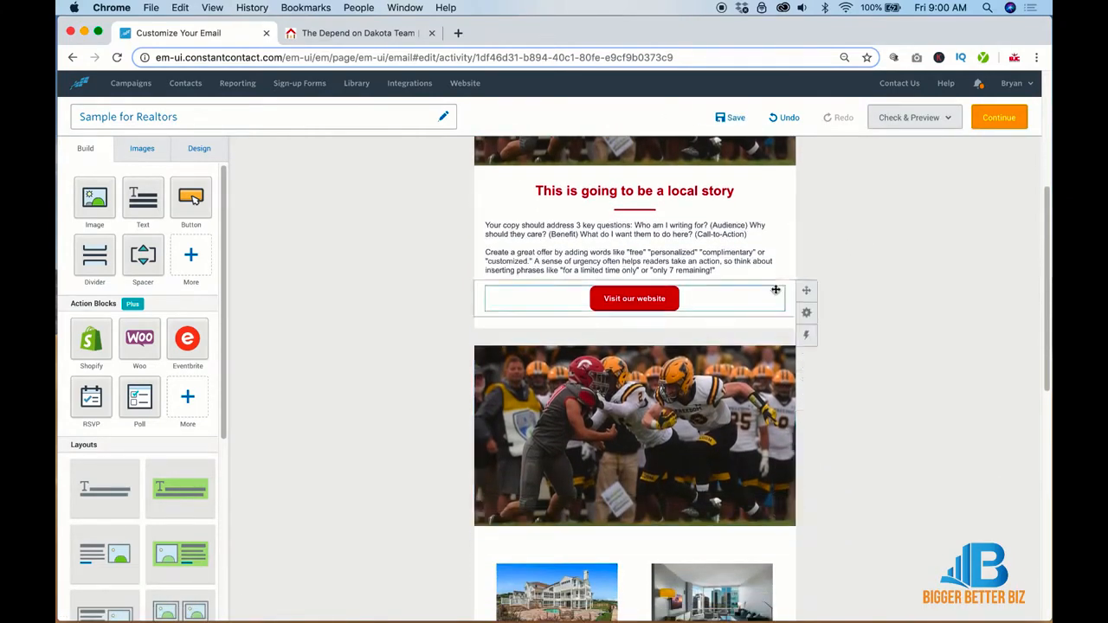
pyautogui.moveTo(806, 208)
pyautogui.click(754, 211)
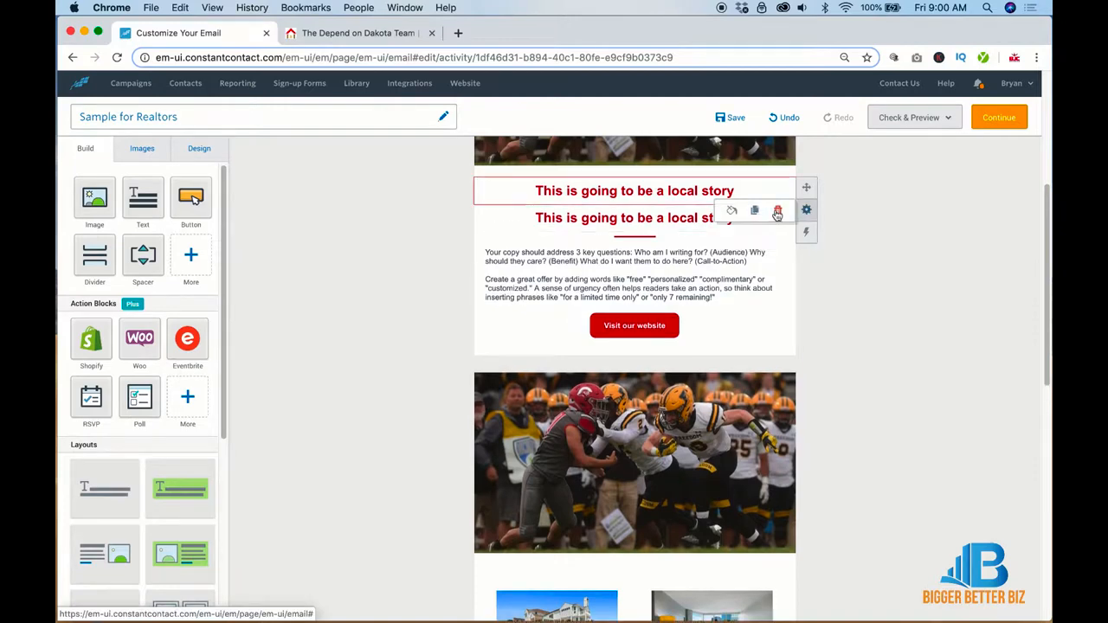
pyautogui.moveTo(808, 189); pyautogui.dragTo(844, 501)
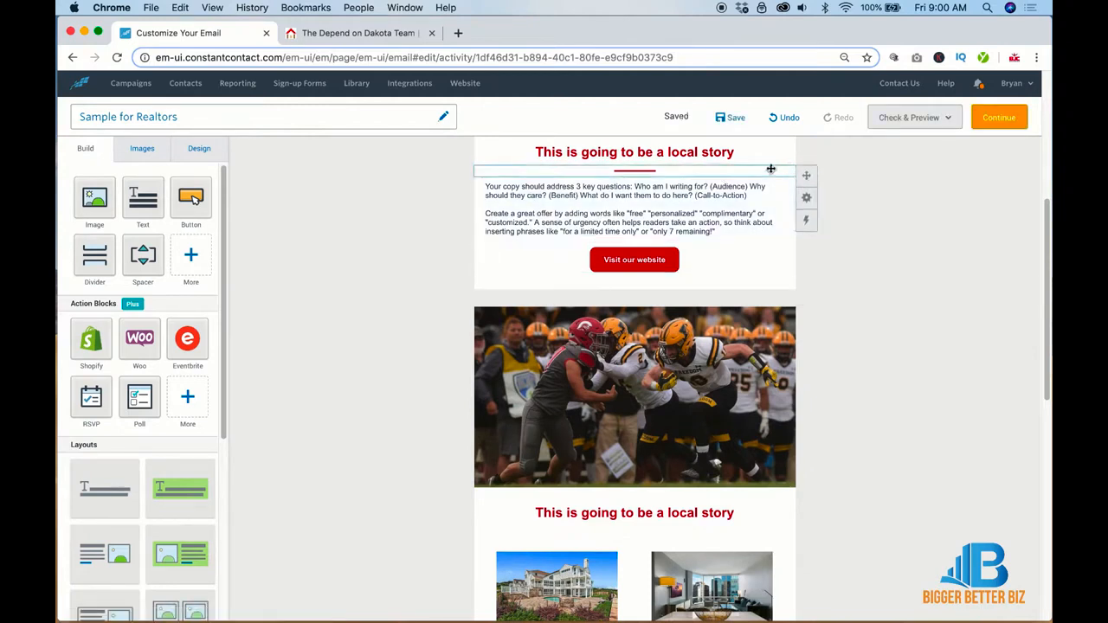
pyautogui.moveTo(806, 201)
pyautogui.click(749, 201)
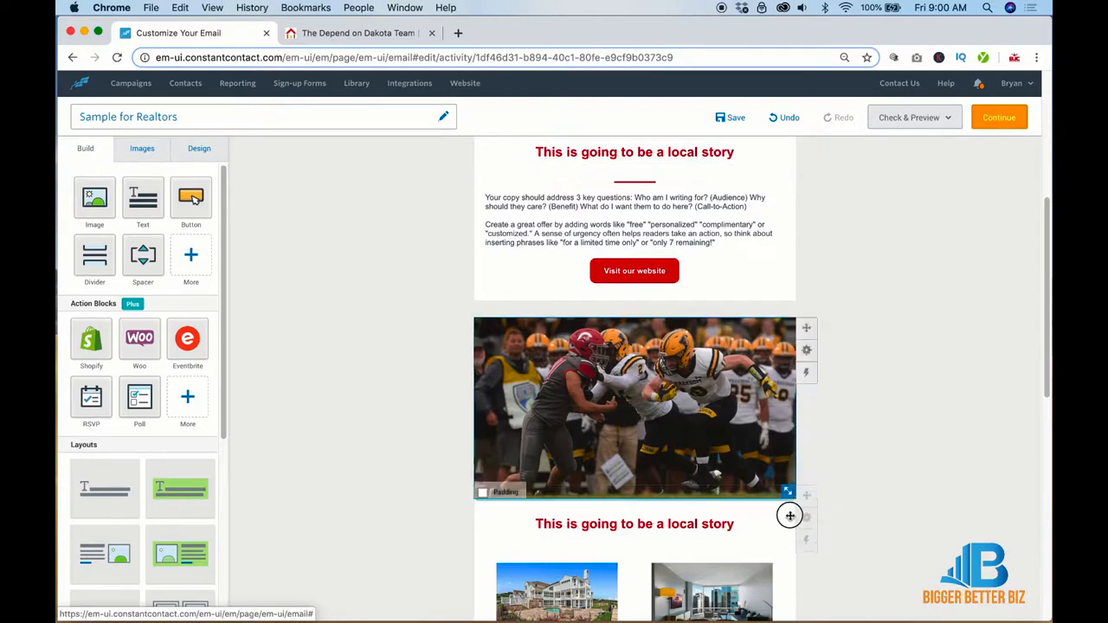
pyautogui.scroll(-2, 789, 540)
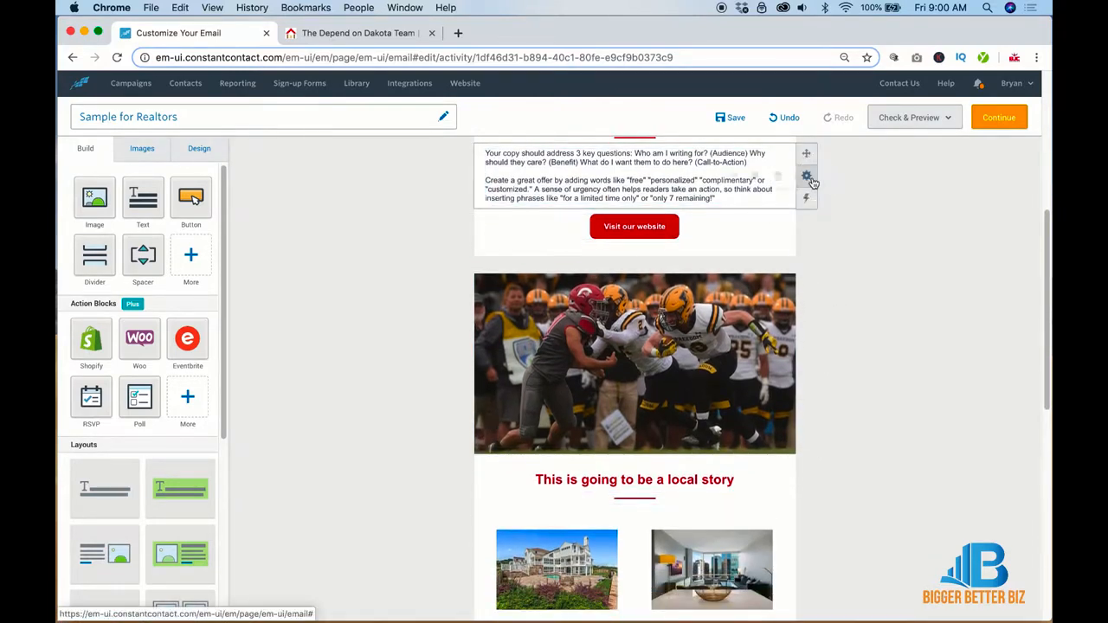
pyautogui.click(754, 176)
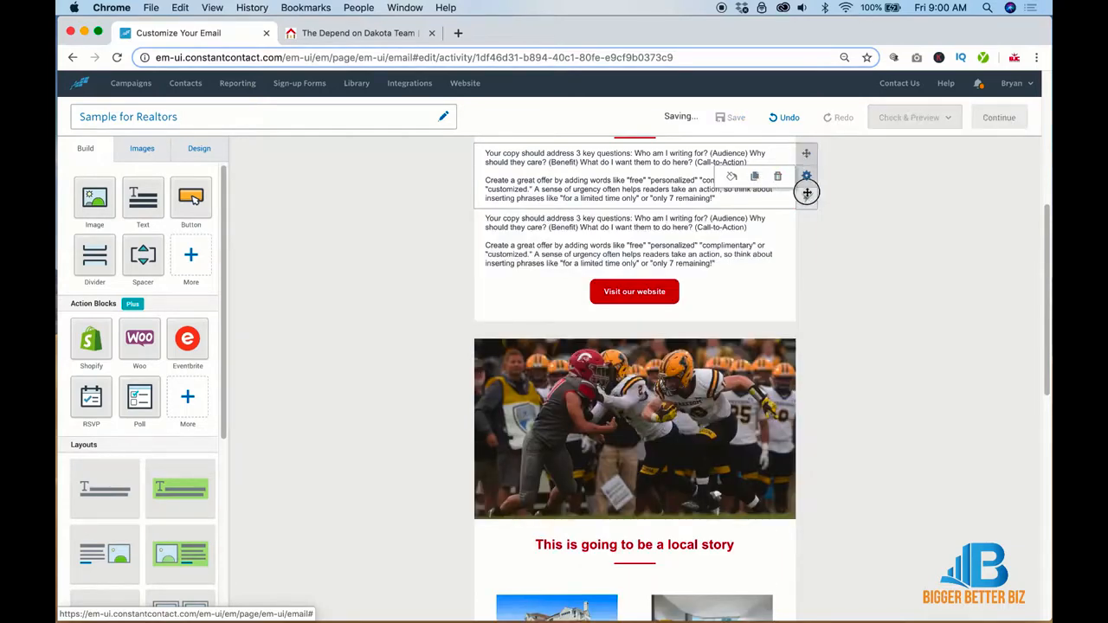
pyautogui.moveTo(806, 153); pyautogui.dragTo(784, 502)
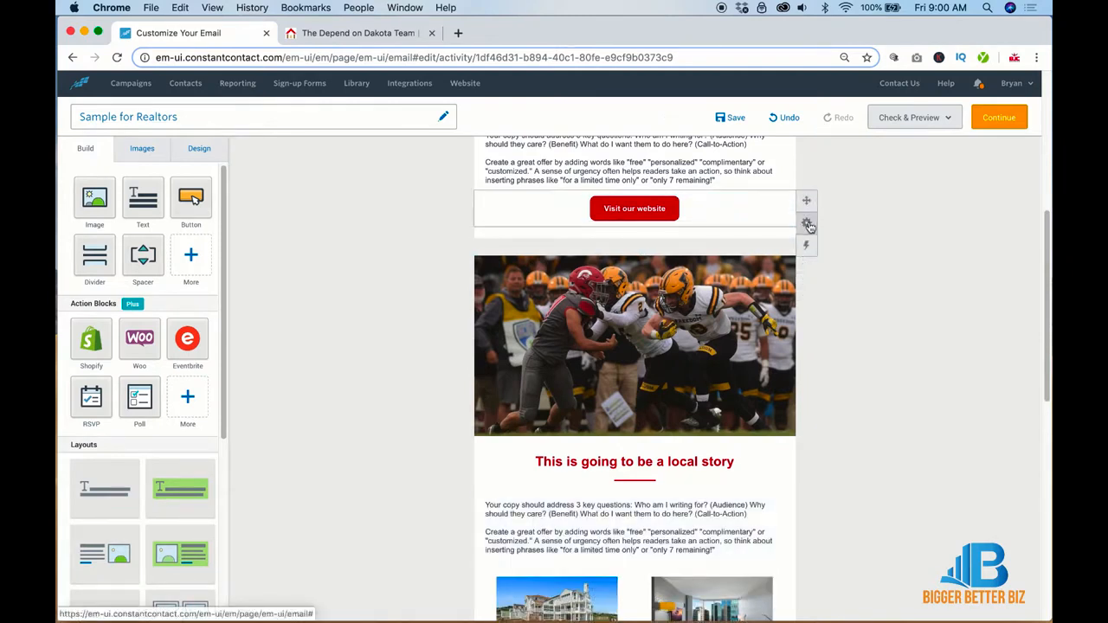
# Step: Copy the Visit our website button and a spacer beneath the second story text
pyautogui.click(753, 216)
pyautogui.click(754, 226)
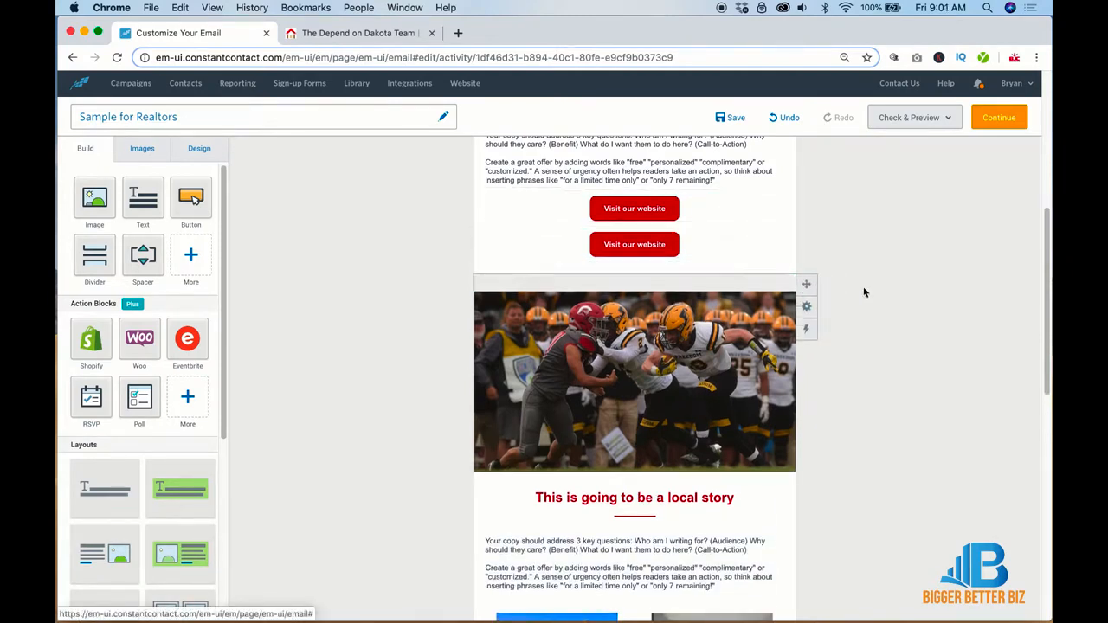
pyautogui.moveTo(808, 236); pyautogui.dragTo(759, 519)
pyautogui.moveTo(844, 436); pyautogui.dragTo(841, 410)
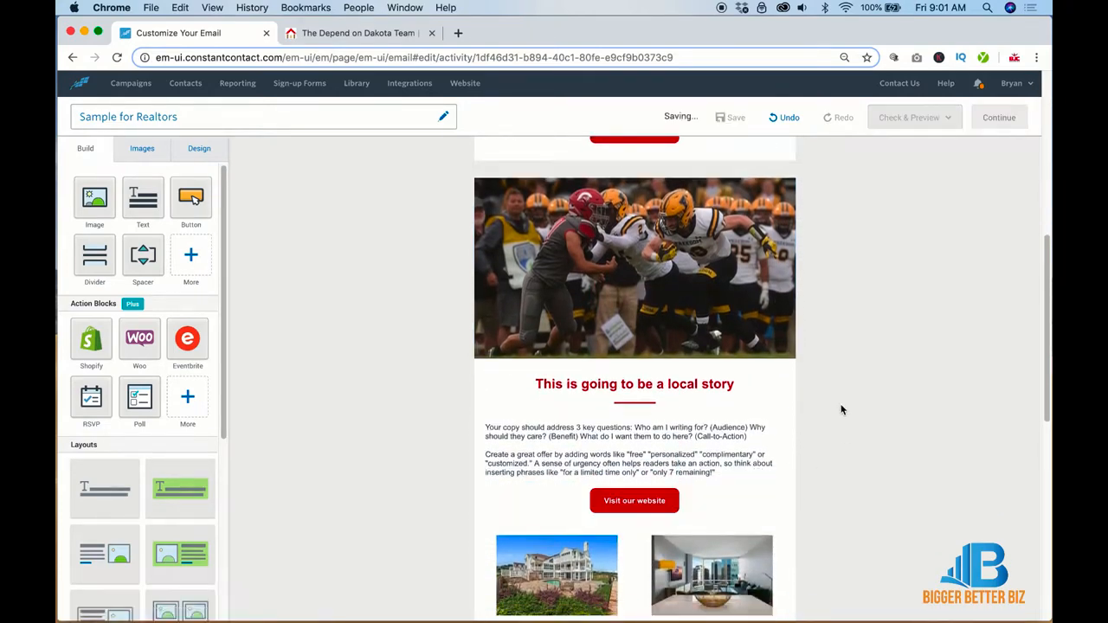
pyautogui.moveTo(785, 159)
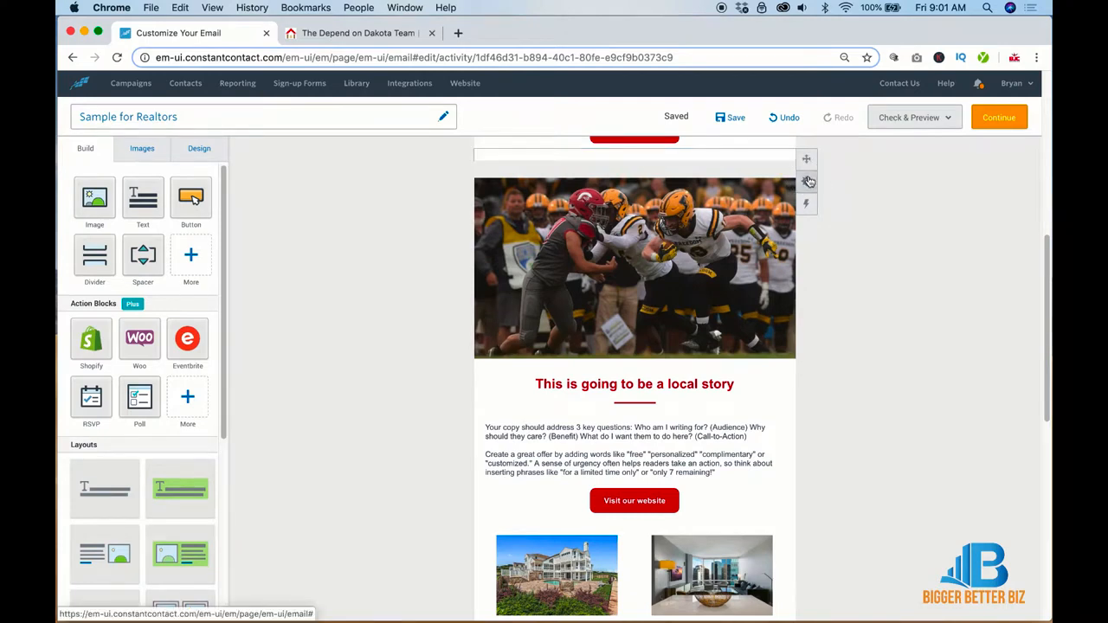
pyautogui.moveTo(808, 182)
pyautogui.click(754, 183)
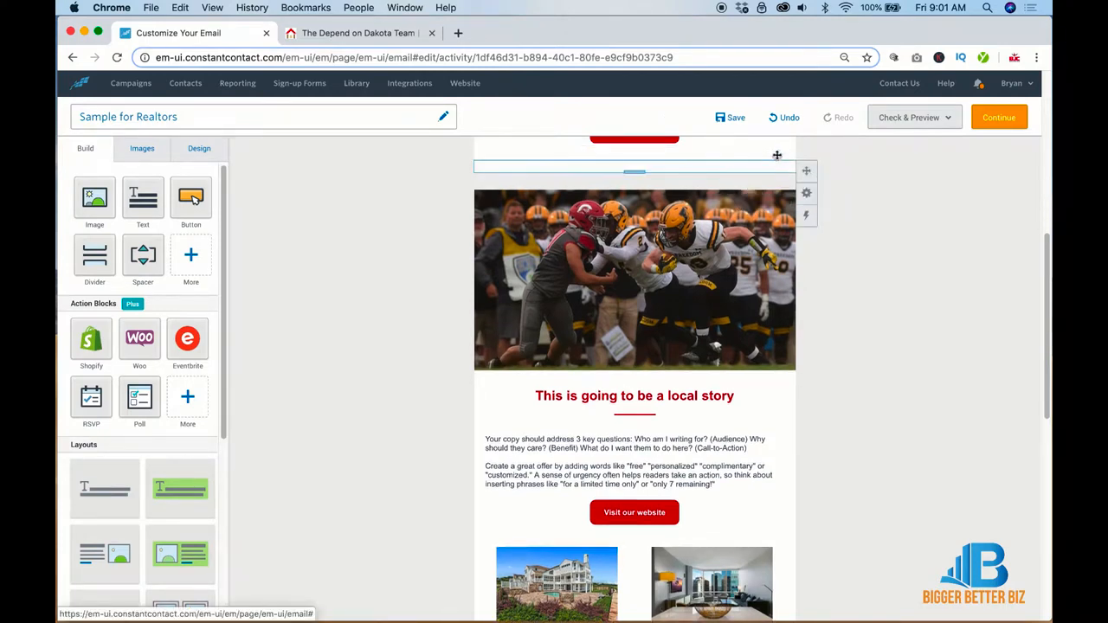
pyautogui.moveTo(801, 157); pyautogui.dragTo(792, 522)
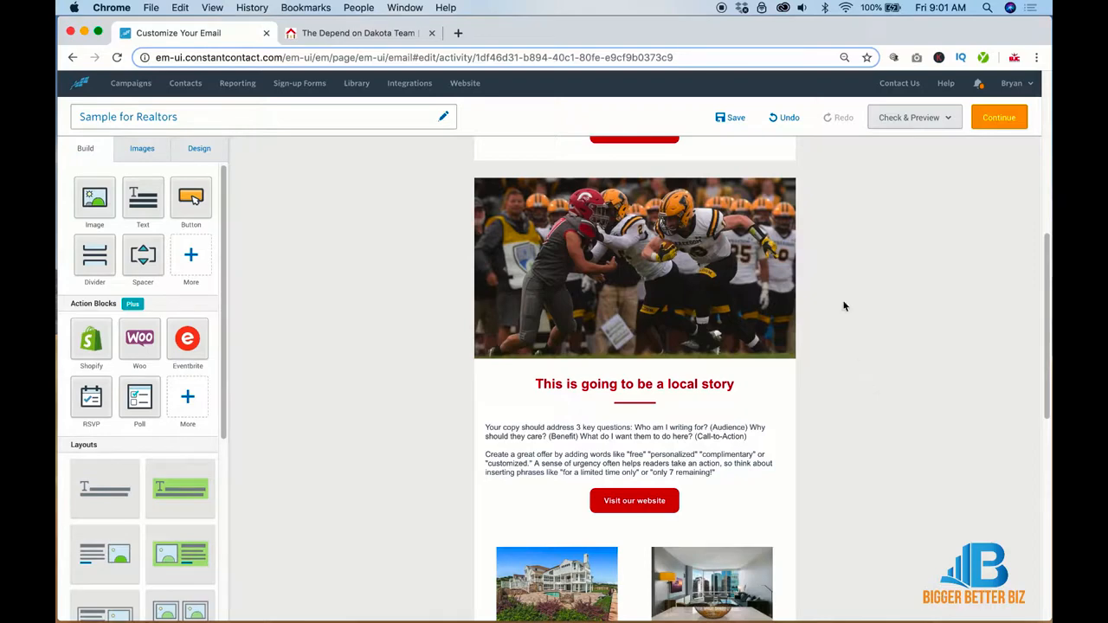
# Step: Duplicate the football photo story section
pyautogui.scroll(5, 836, 290)
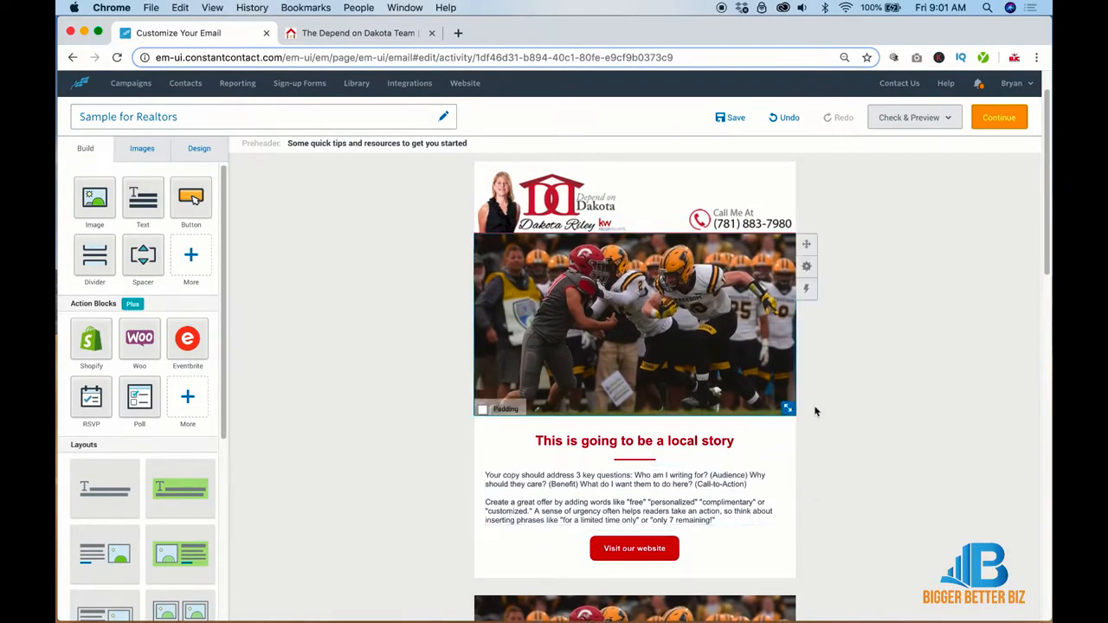
pyautogui.scroll(-5, 870, 424)
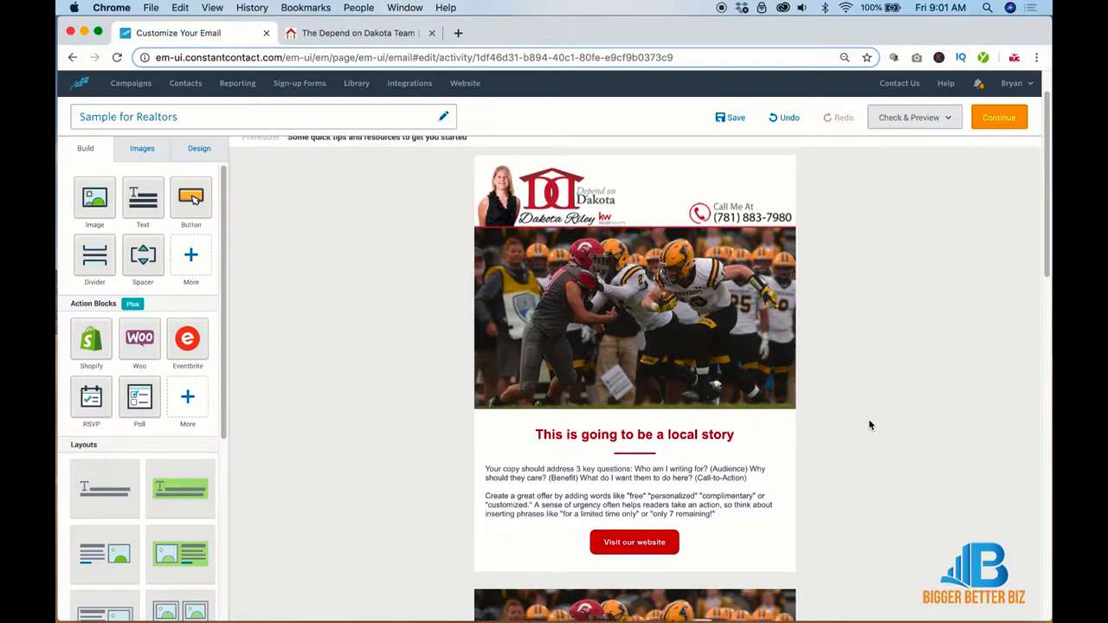
pyautogui.scroll(-4, 870, 424)
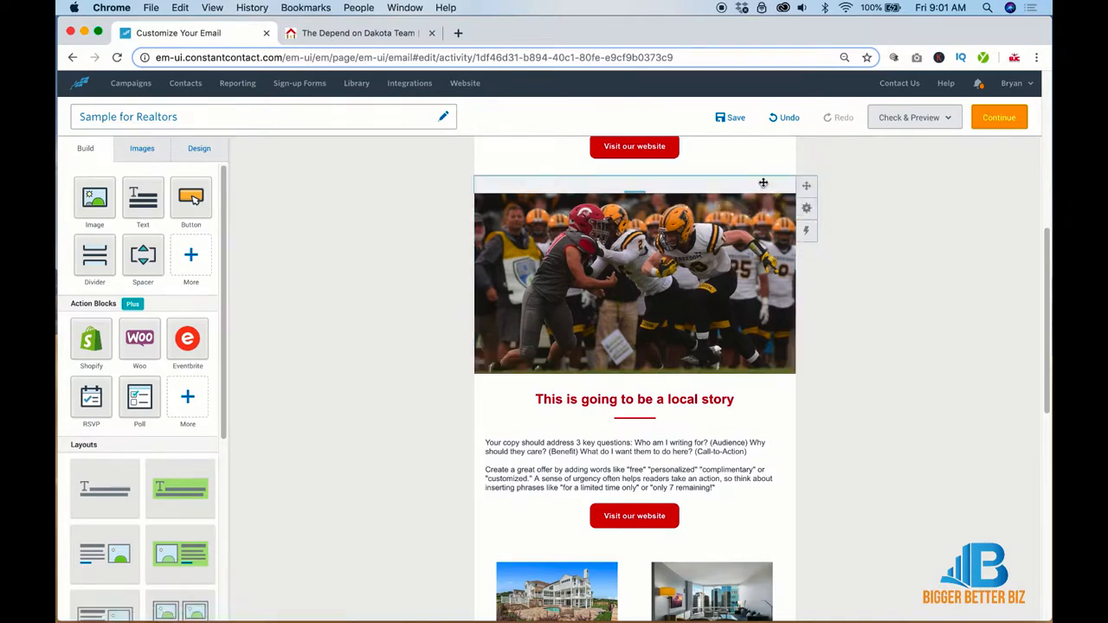
pyautogui.click(806, 209)
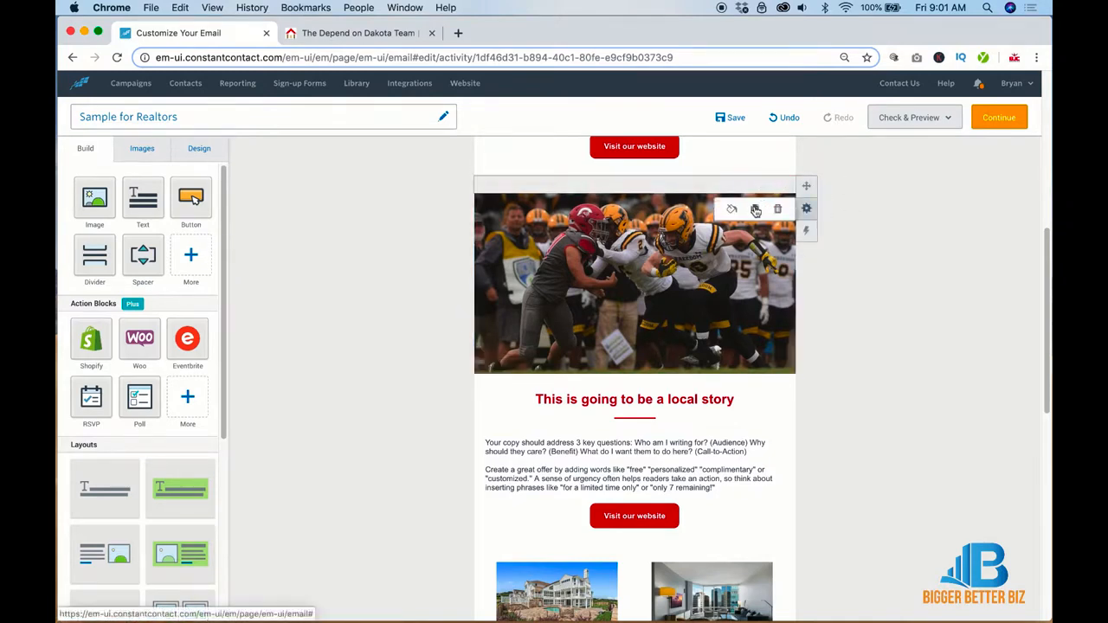
pyautogui.click(755, 208)
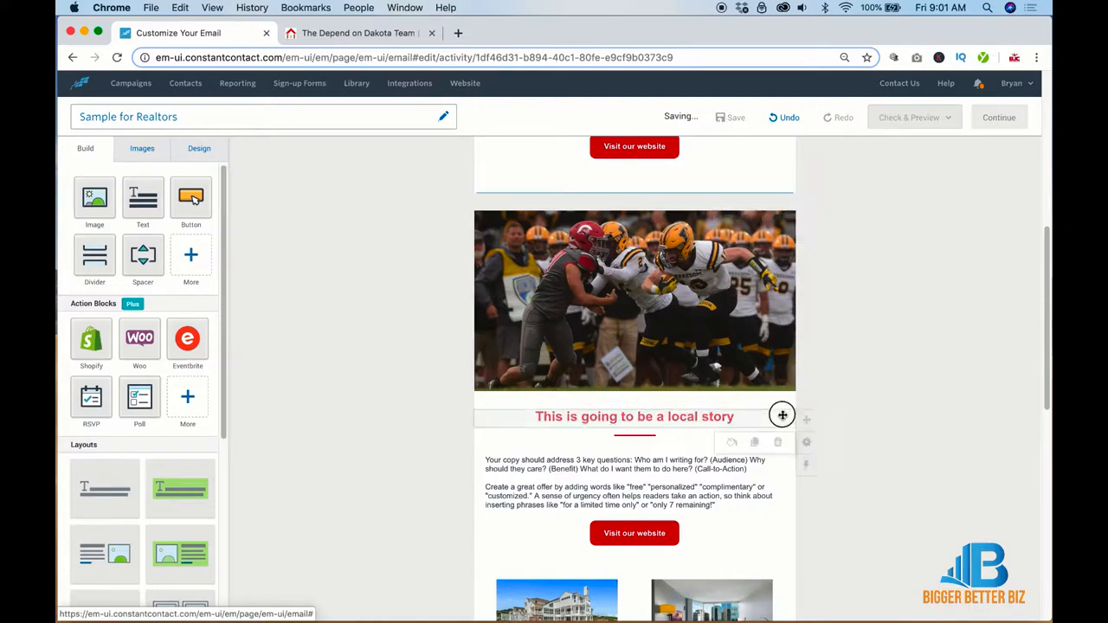
# Step: Check the duplicated section and select its football photo
pyautogui.scroll(-2, 763, 528)
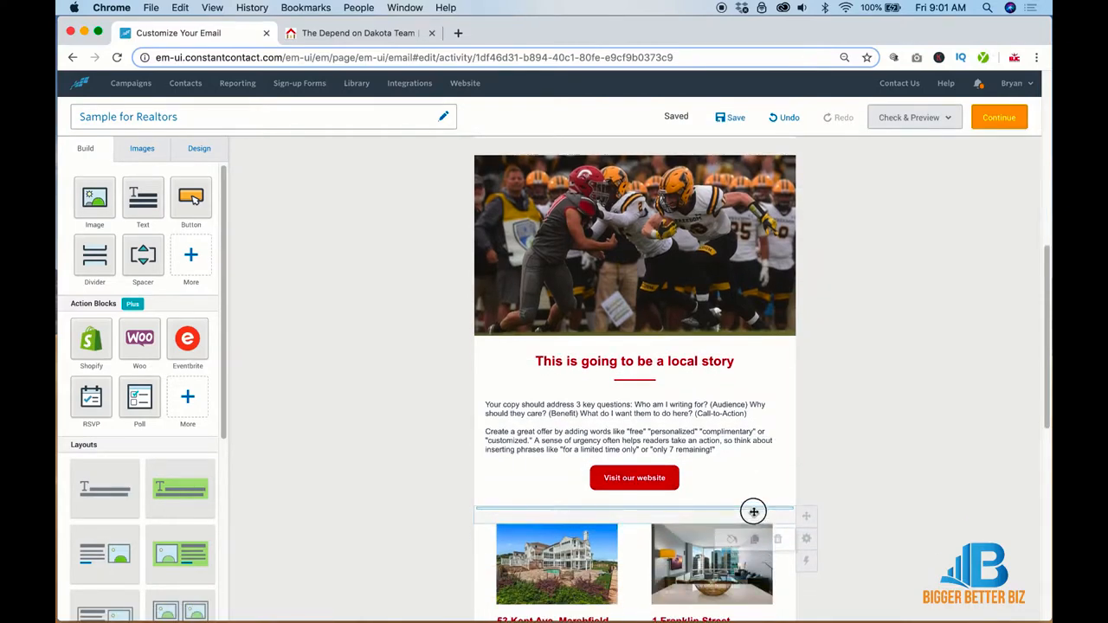
pyautogui.scroll(-1, 779, 510)
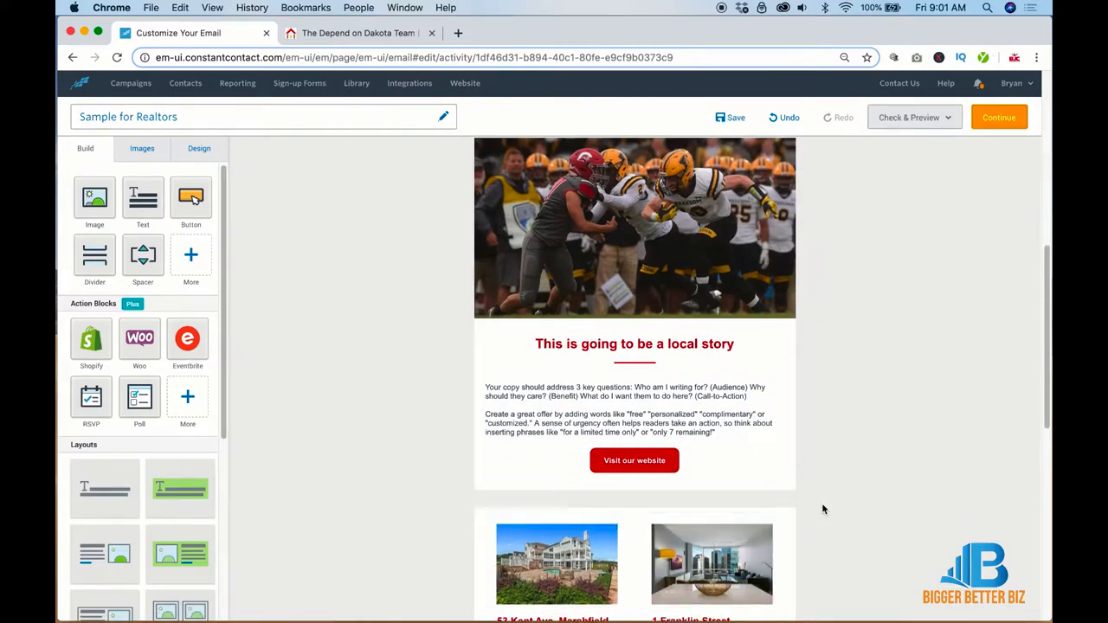
pyautogui.scroll(5, 823, 508)
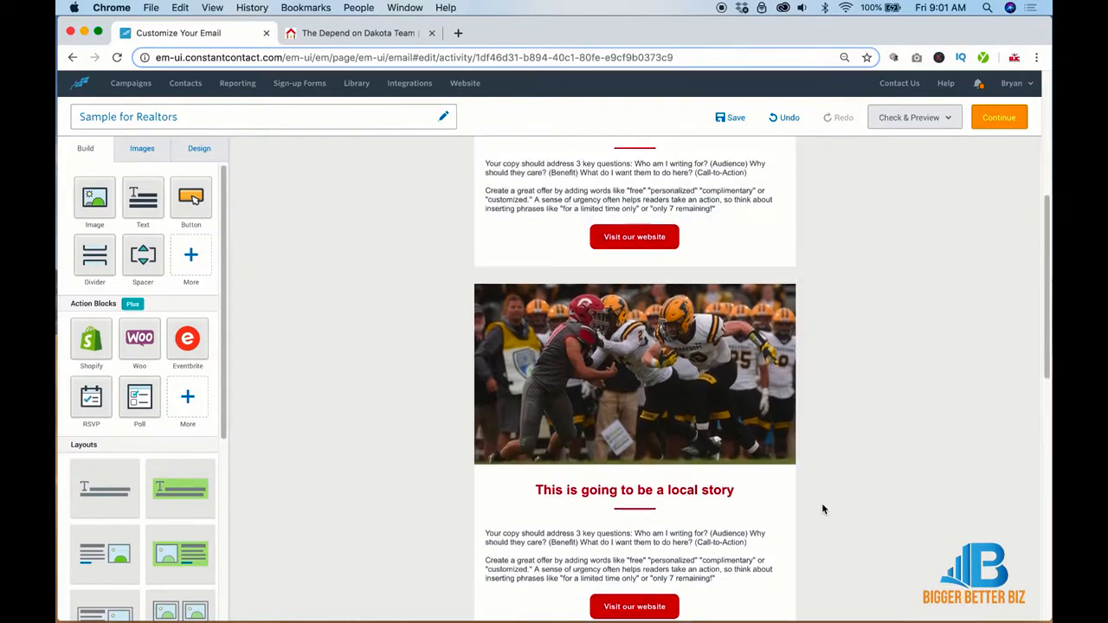
pyautogui.scroll(-10, 823, 507)
pyautogui.scroll(-2, 822, 509)
pyautogui.scroll(3, 821, 509)
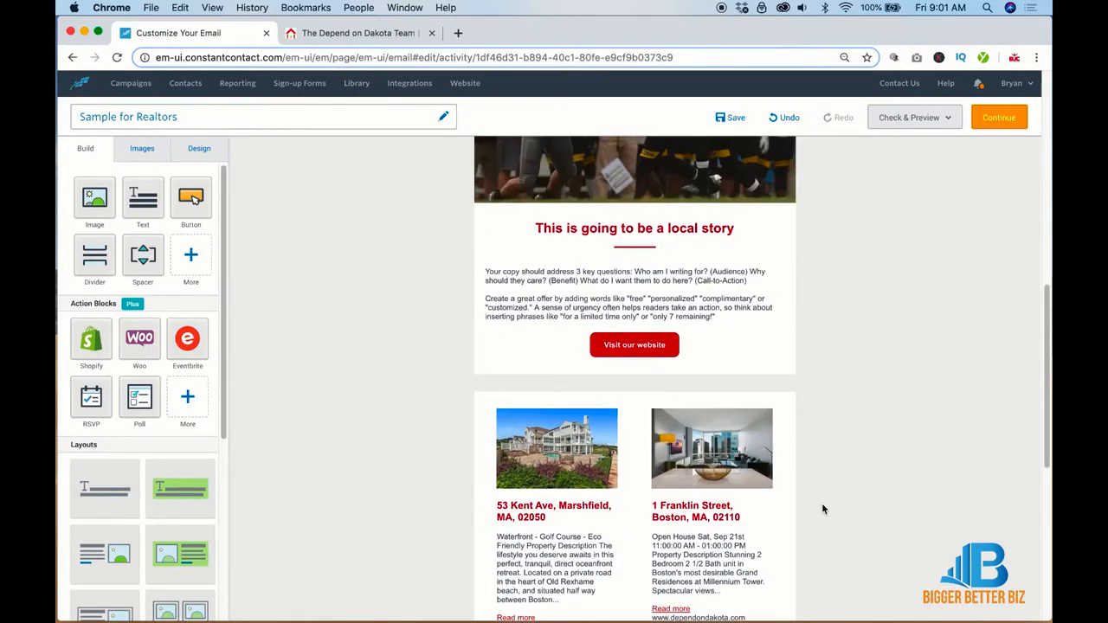
pyautogui.scroll(7, 767, 220)
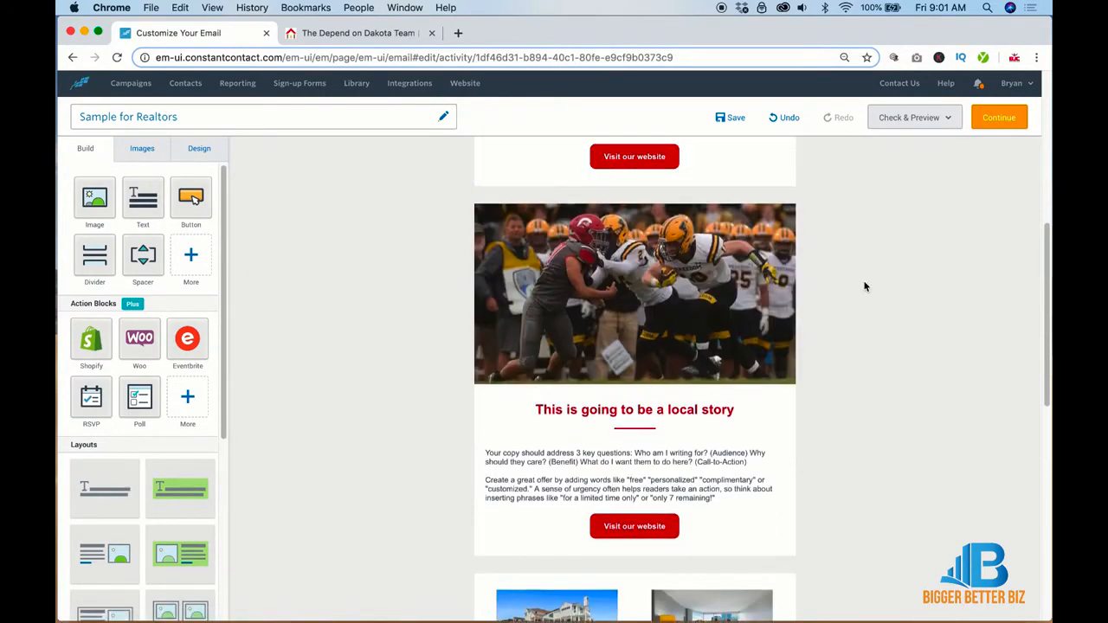
pyautogui.click(569, 232)
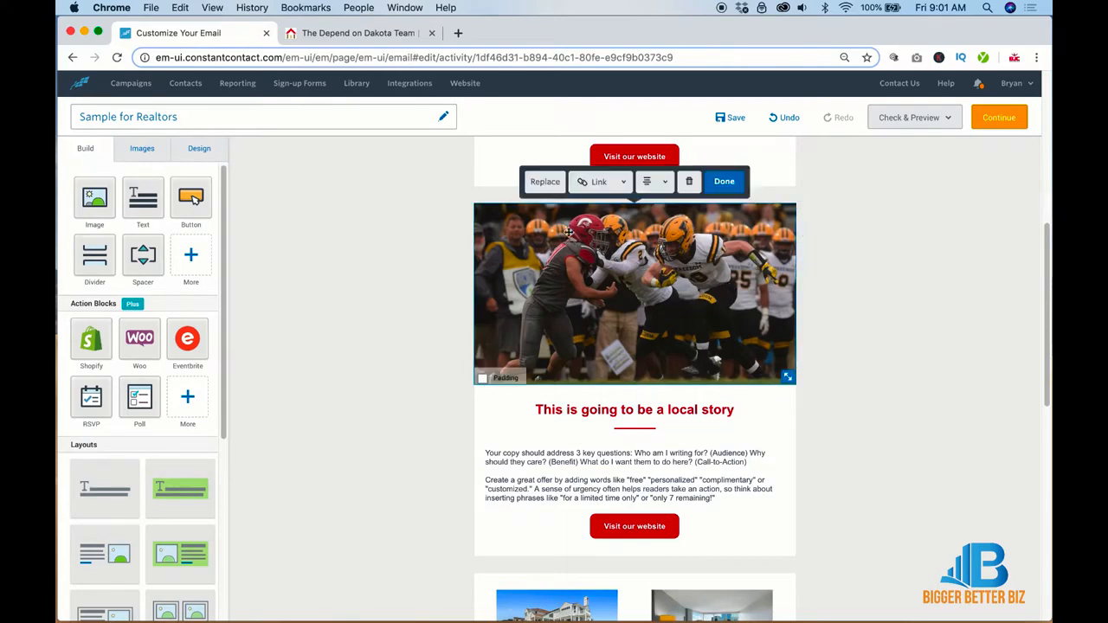
# Step: Swap the duplicated photo for the 2nd.jpg lobster roll picture, leaving it unlinked
pyautogui.click(546, 181)
pyautogui.click(192, 243)
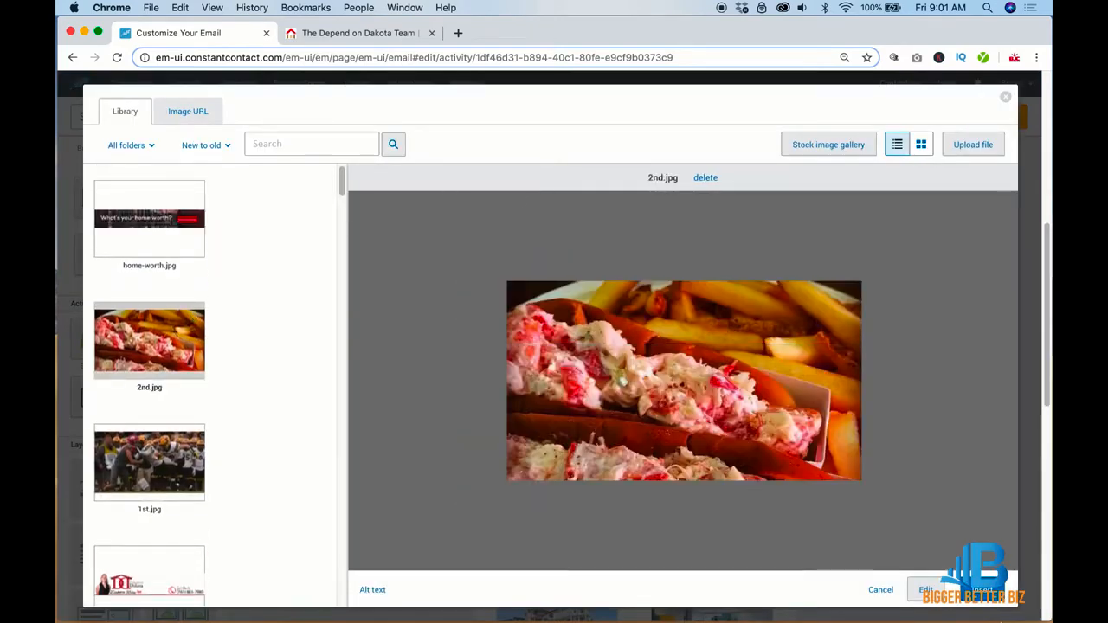
pyautogui.click(996, 592)
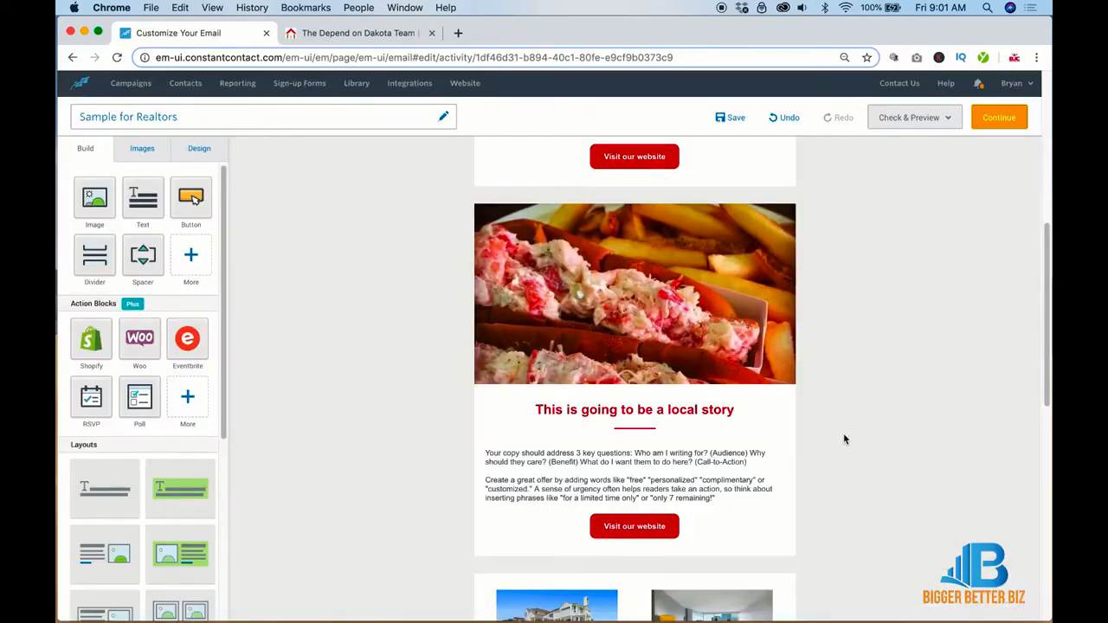
pyautogui.click(640, 329)
pyautogui.click(595, 181)
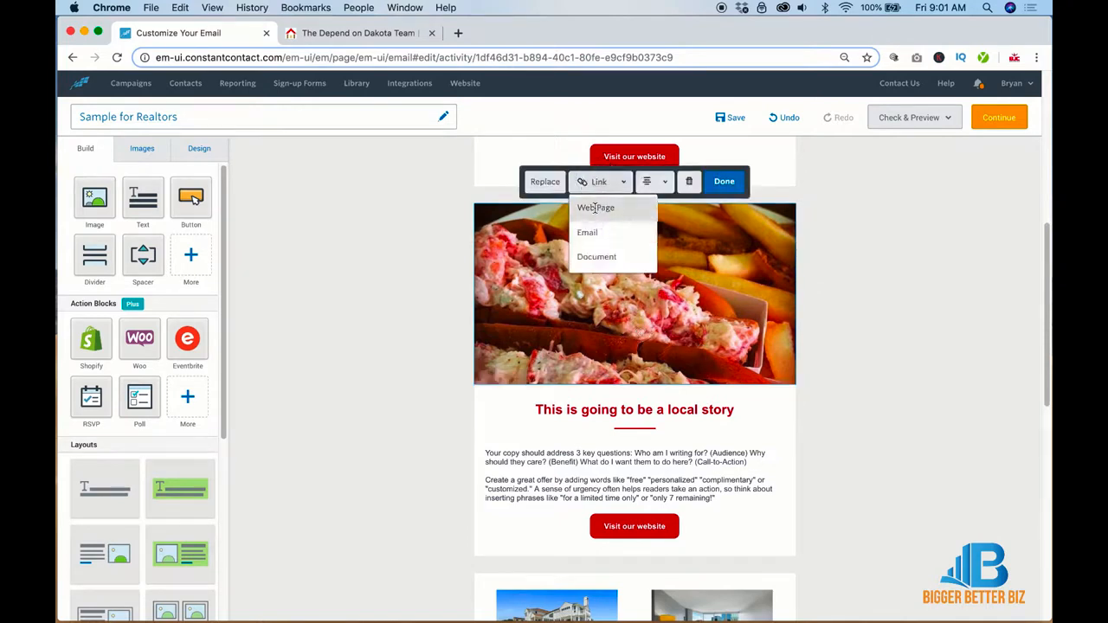
pyautogui.click(917, 313)
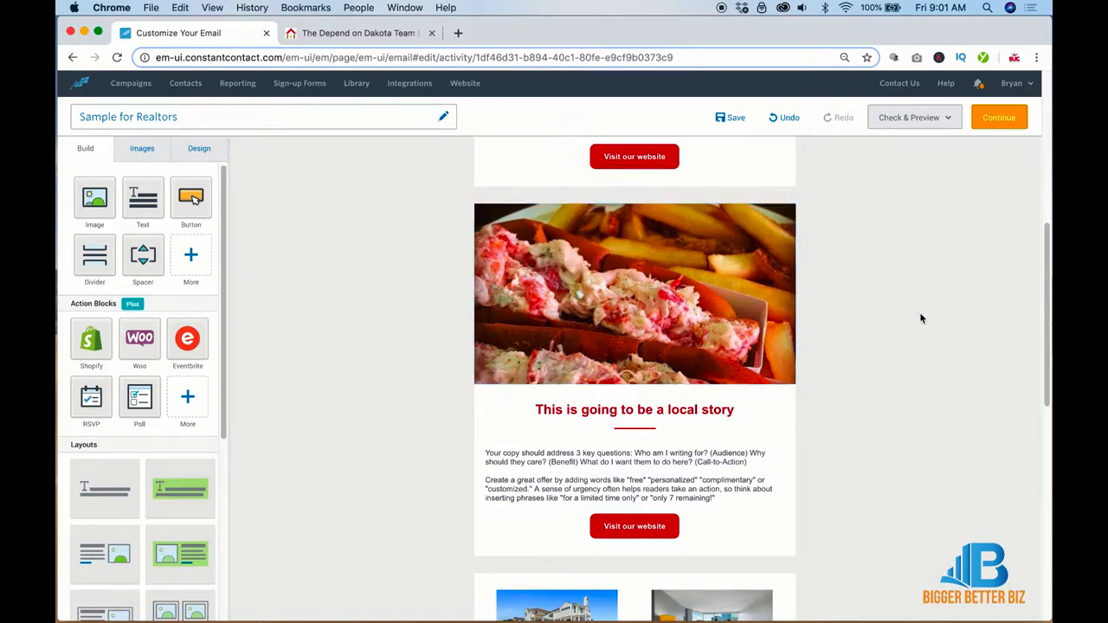
# Step: Change the headline under the lobster roll to 'This is going to be a food story'
pyautogui.click(736, 410)
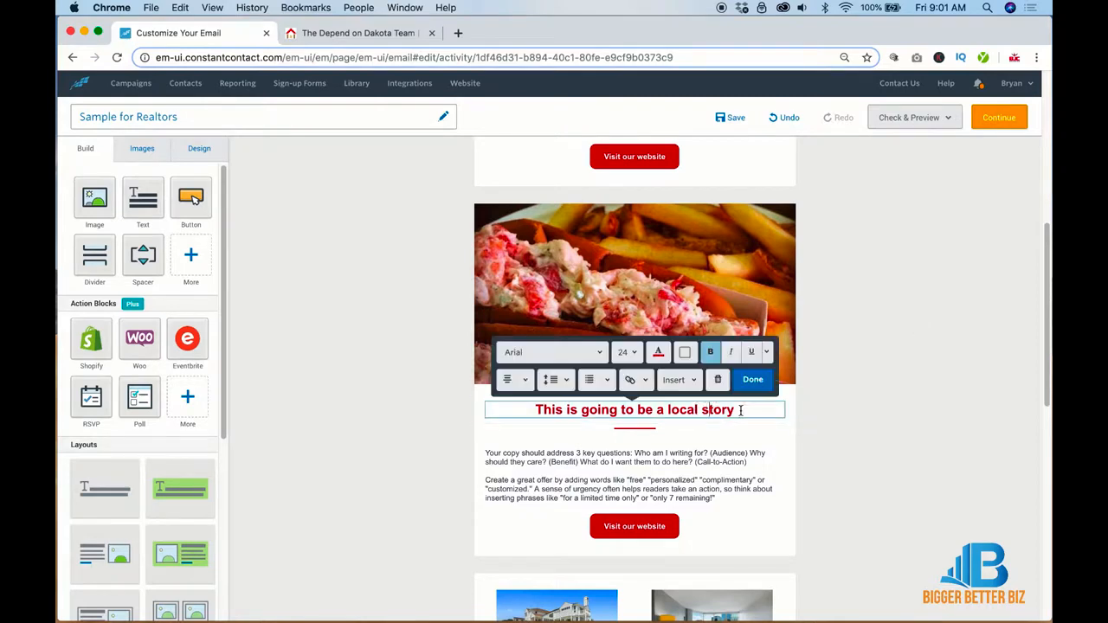
pyautogui.moveTo(736, 410); pyautogui.dragTo(641, 411)
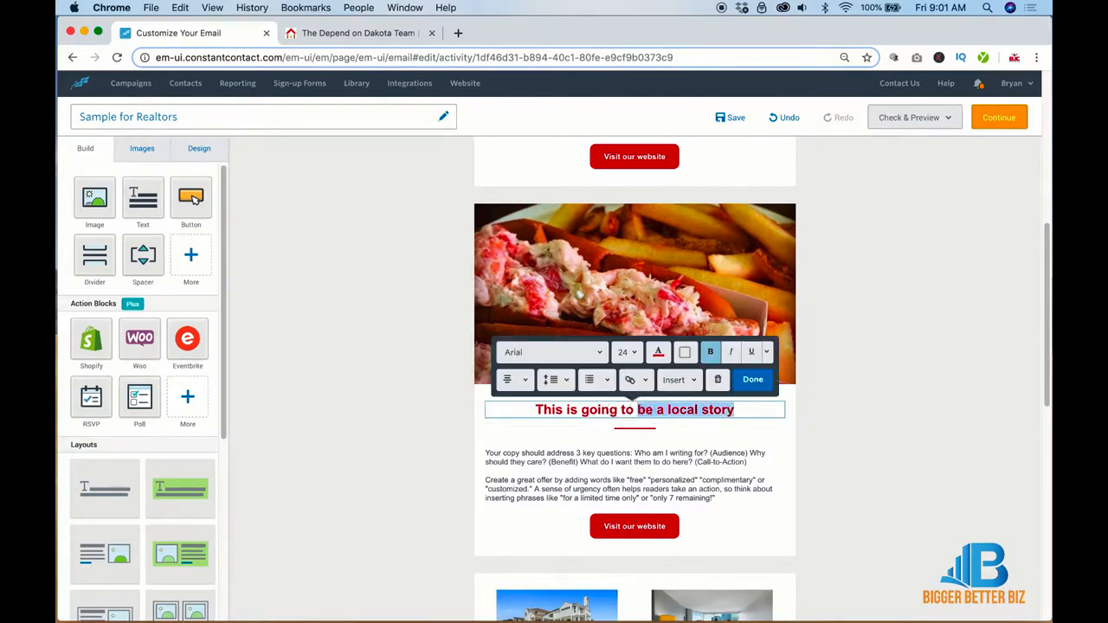
pyautogui.write('be a food ')
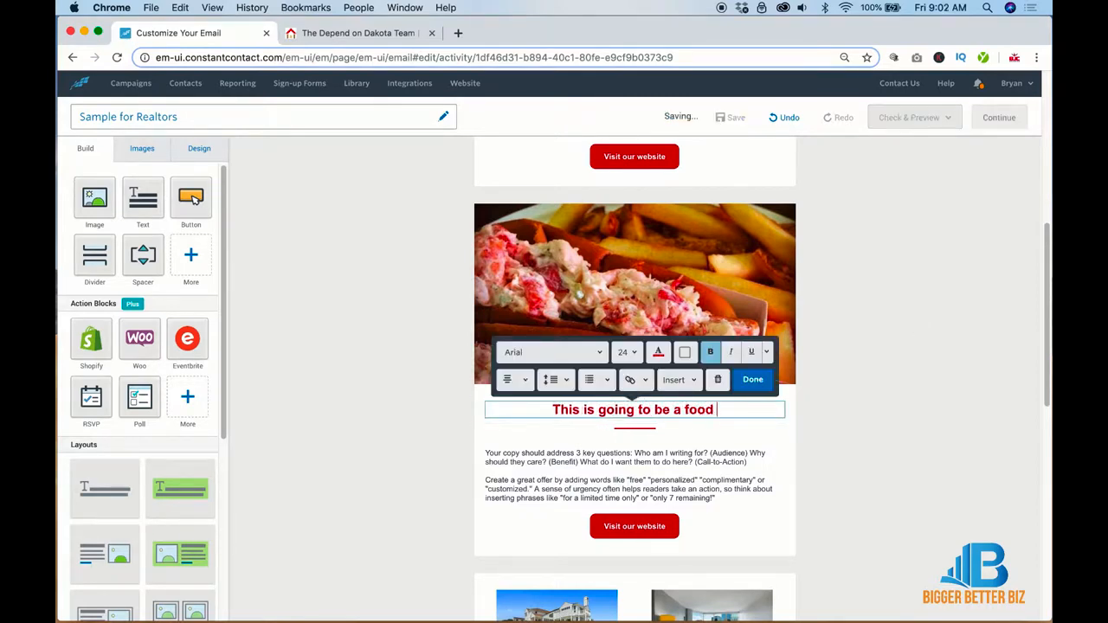
pyautogui.write('story')
pyautogui.click(812, 402)
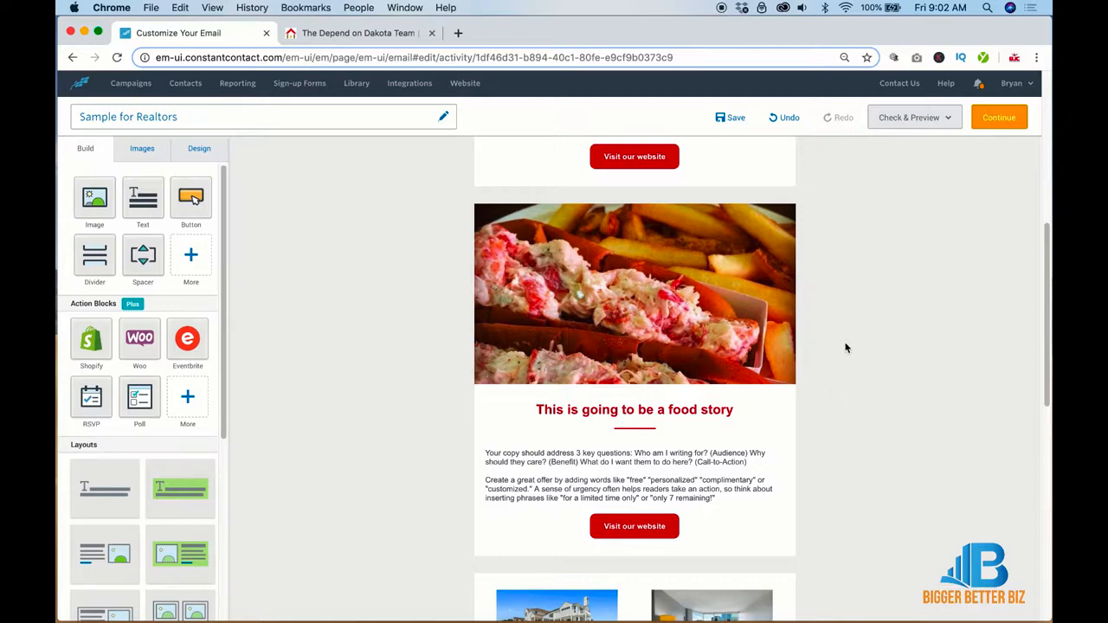
pyautogui.scroll(-5, 846, 348)
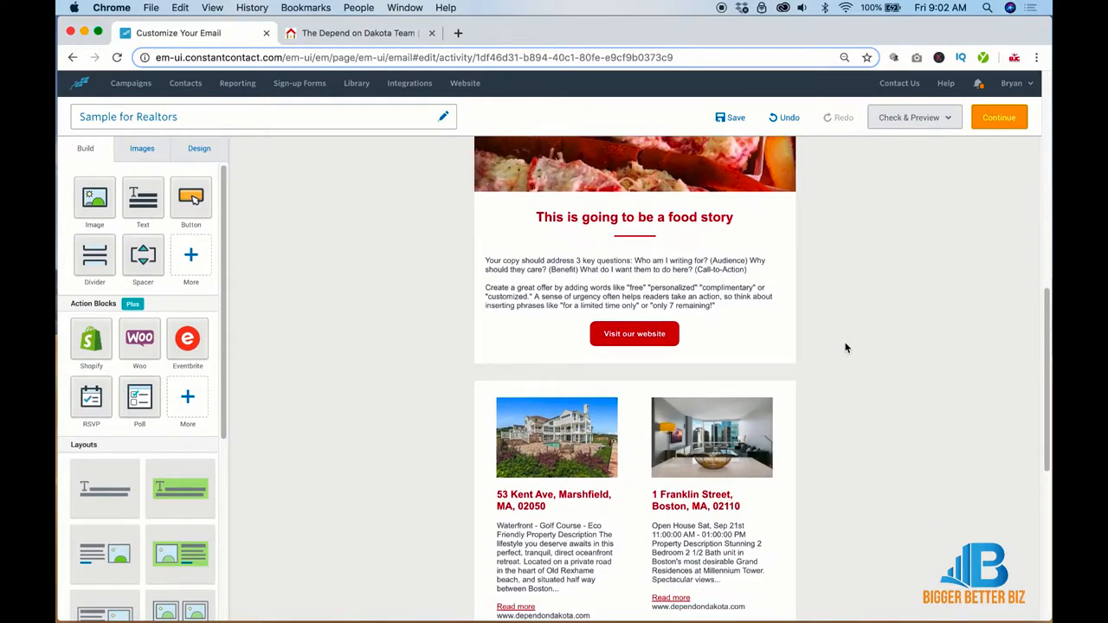
# Step: Copy the food story heading and the block above it down above the property listings
pyautogui.moveTo(807, 236)
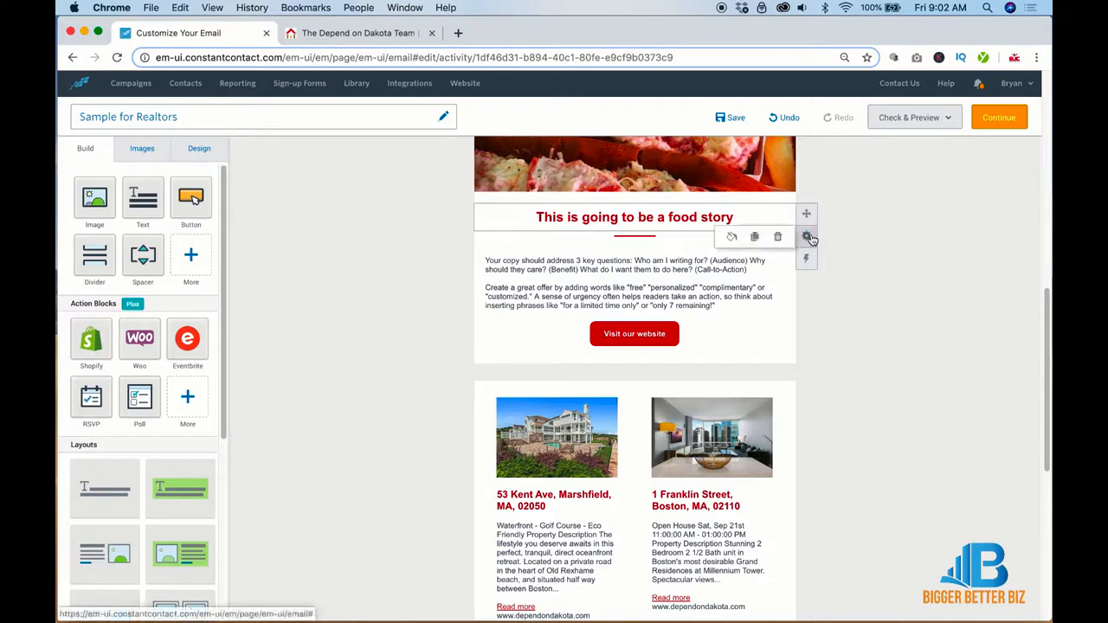
pyautogui.click(757, 236)
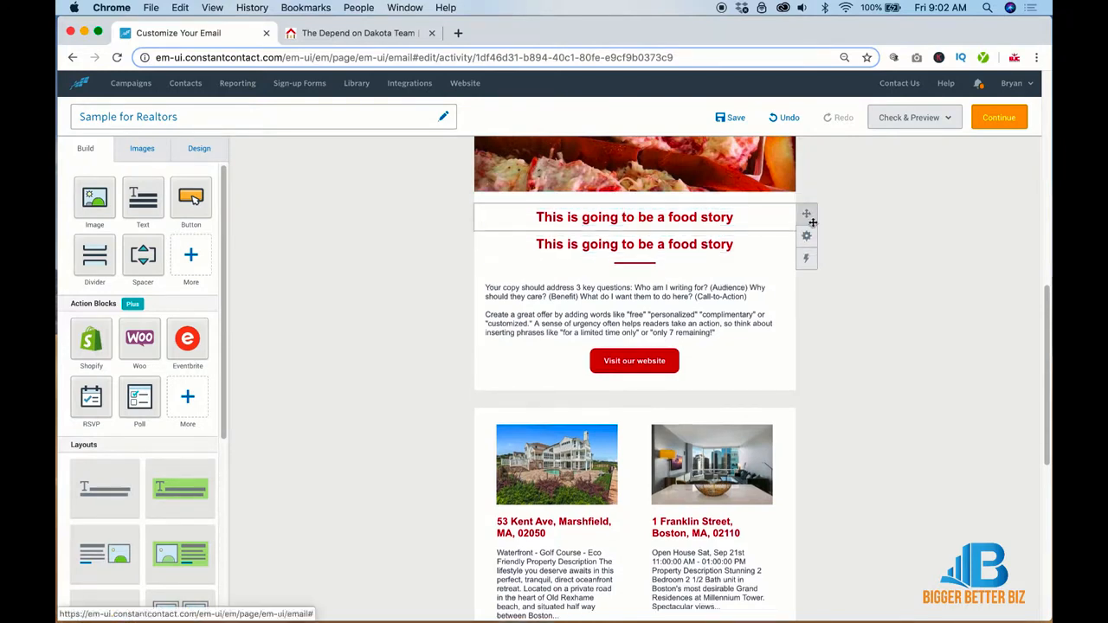
pyautogui.moveTo(807, 216); pyautogui.dragTo(777, 429)
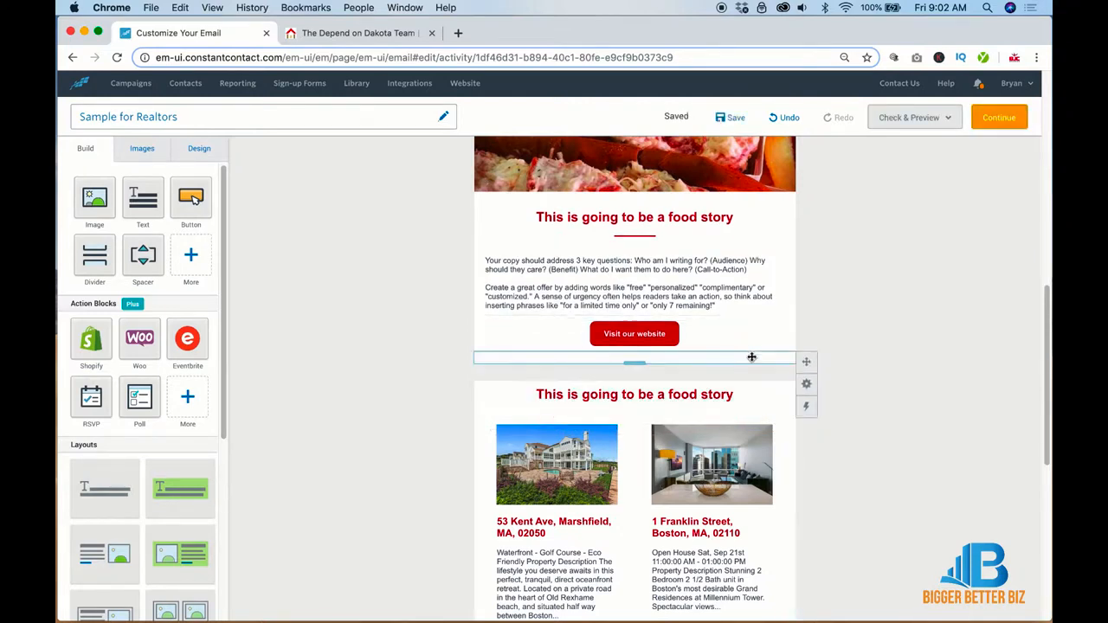
pyautogui.moveTo(806, 225)
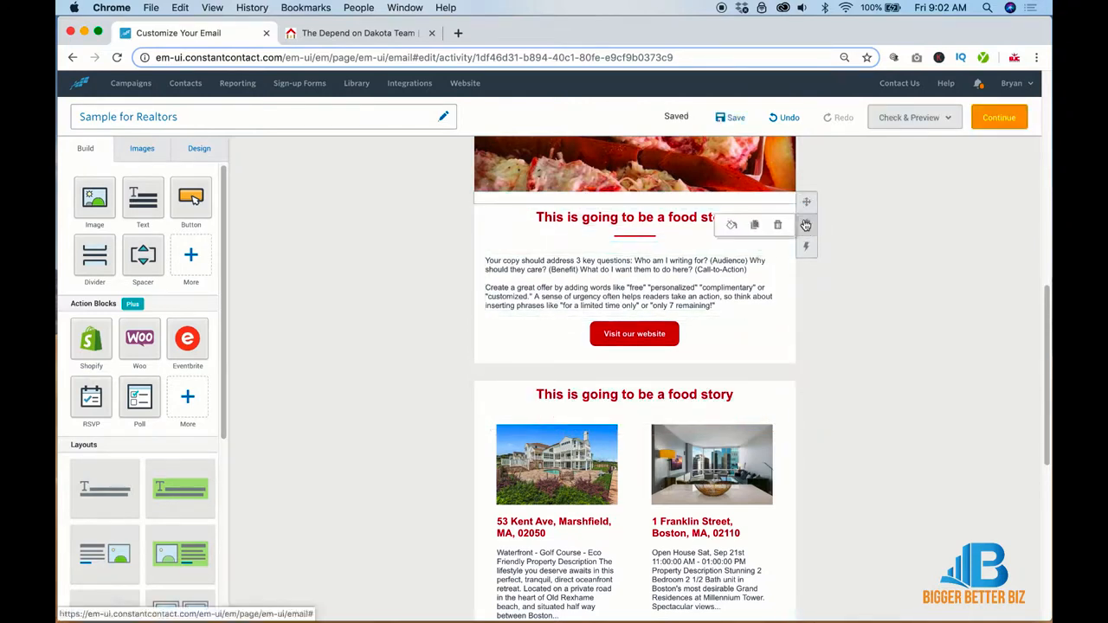
pyautogui.click(758, 225)
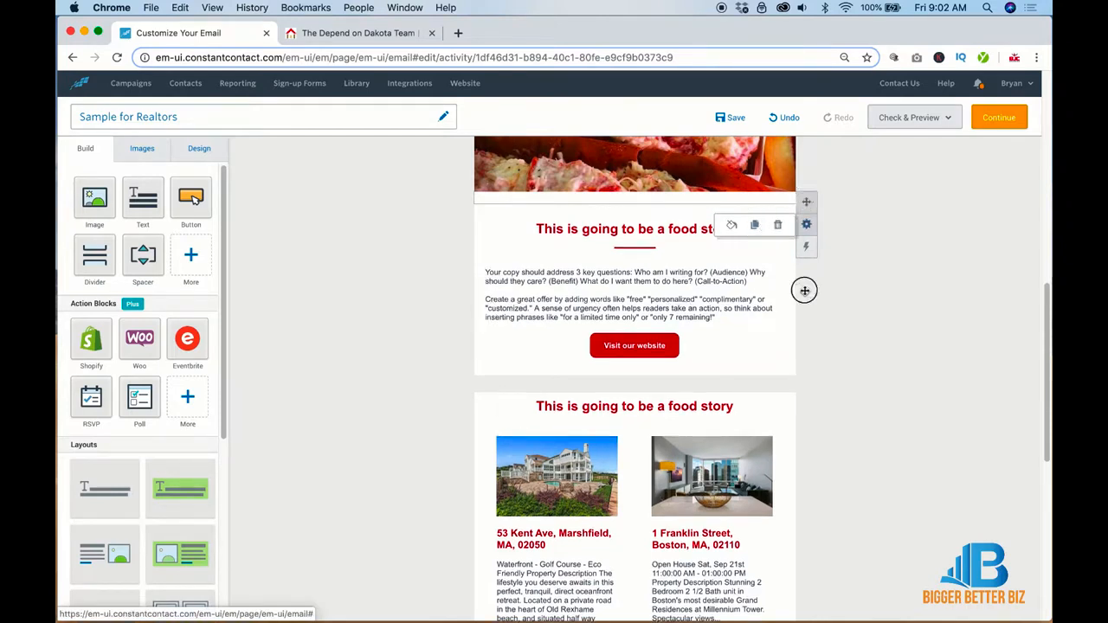
pyautogui.moveTo(805, 290); pyautogui.dragTo(801, 400)
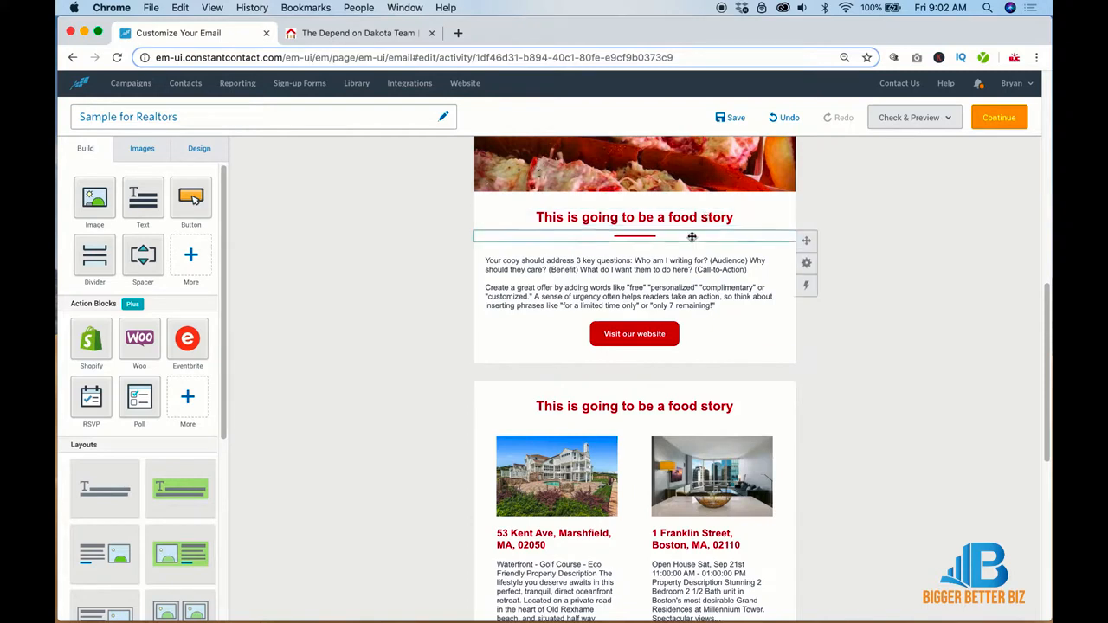
# Step: Copy the red divider under the new listings heading
pyautogui.moveTo(804, 260)
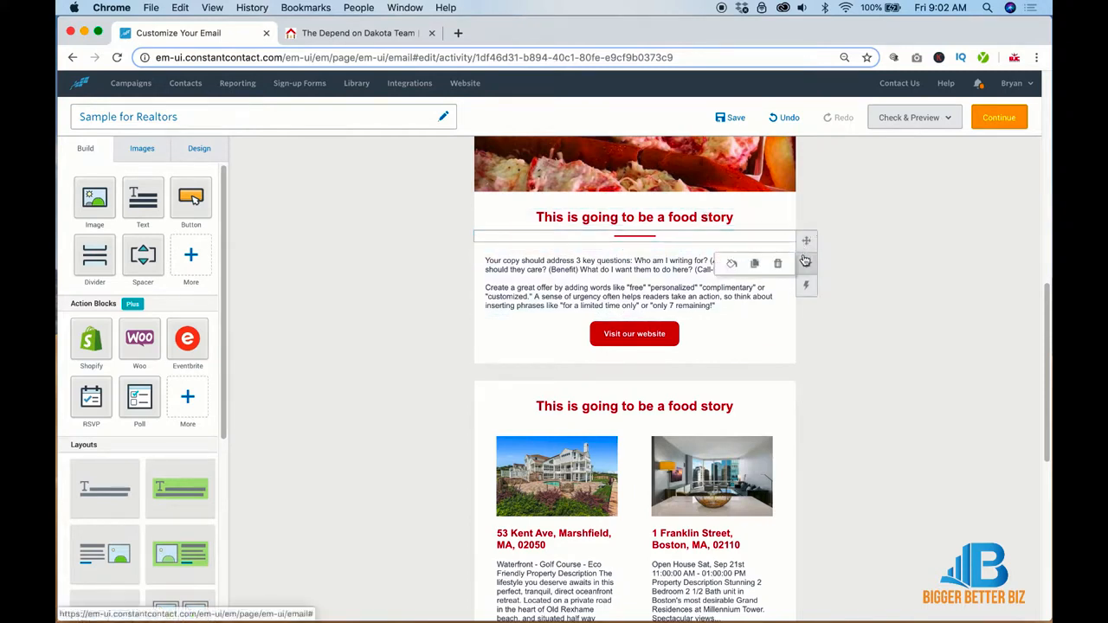
pyautogui.click(754, 263)
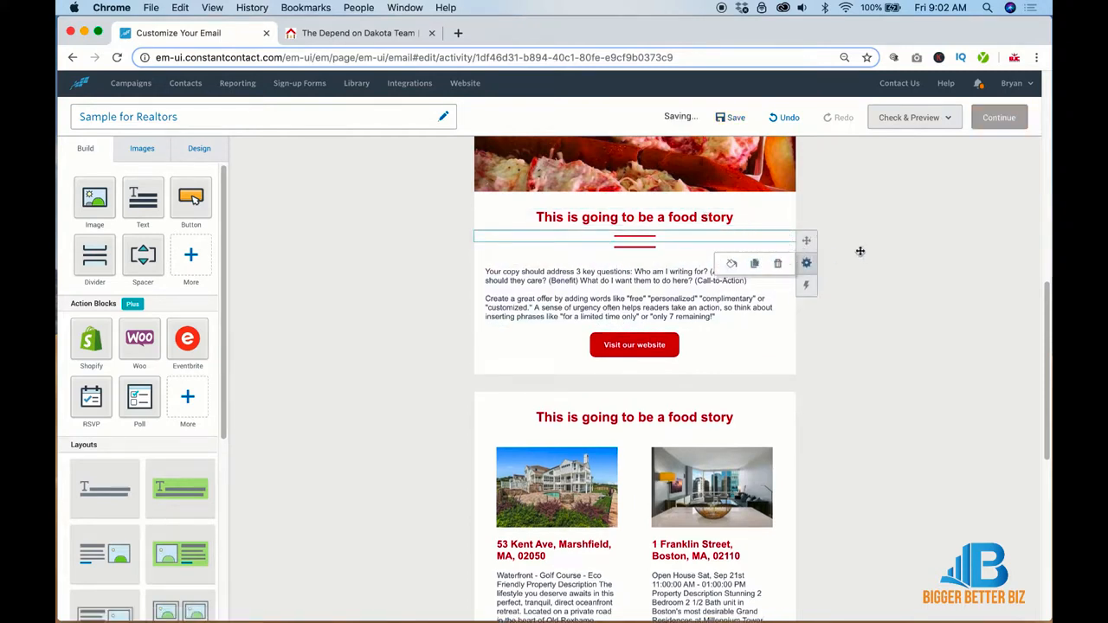
pyautogui.moveTo(806, 240); pyautogui.dragTo(782, 425)
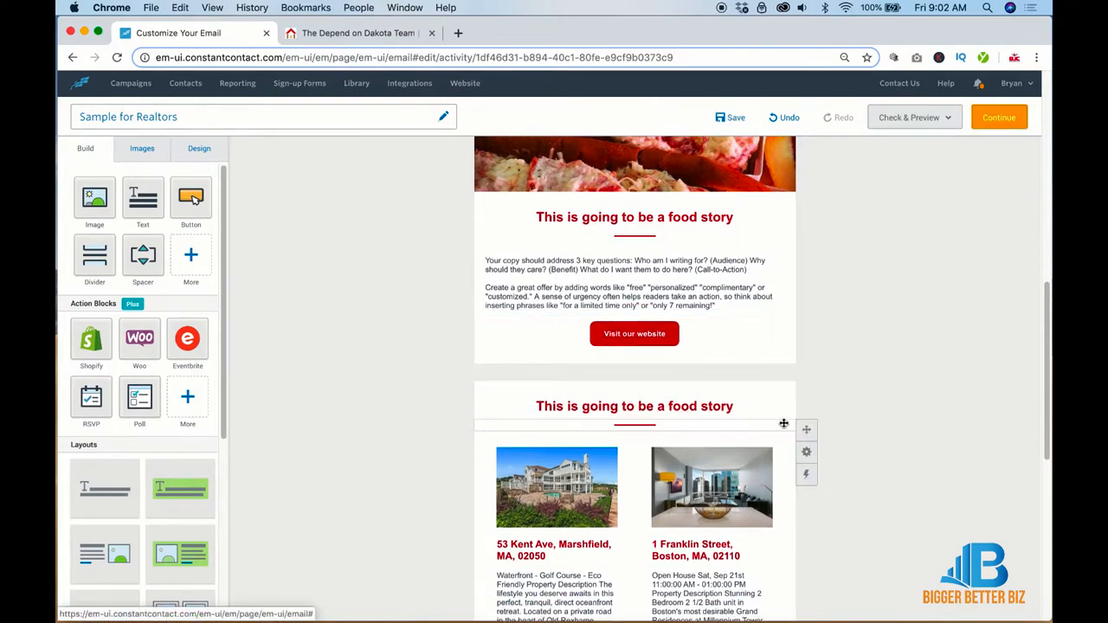
# Step: Retitle the copied heading above the listings to 'These are My Latest Listings'
pyautogui.click(698, 405)
pyautogui.tripleClick(699, 405)
pyautogui.write('Thes')
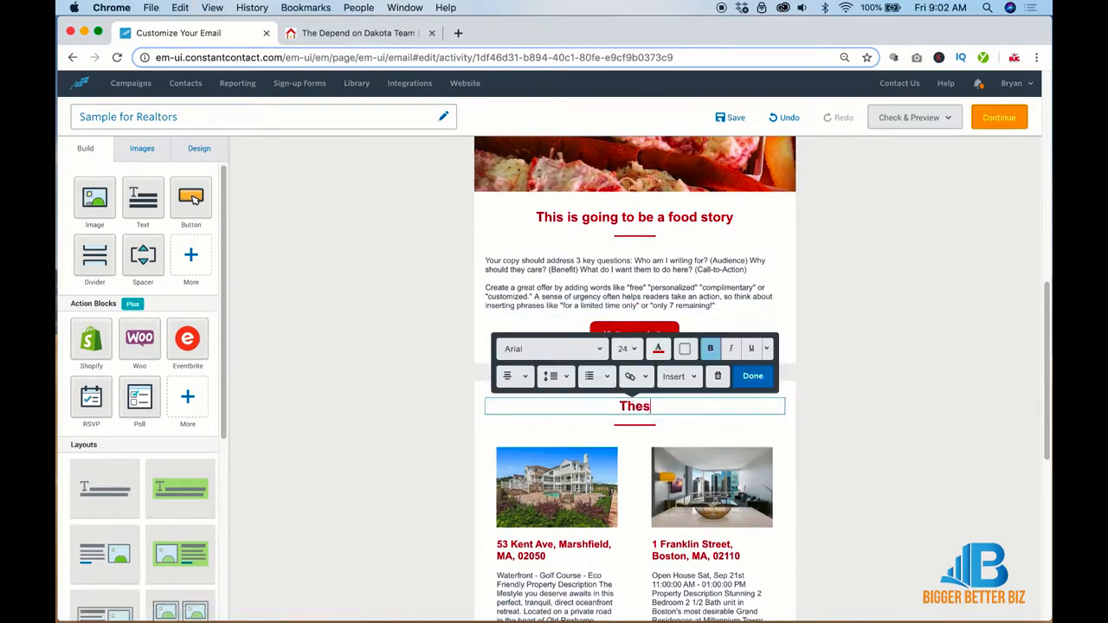
pyautogui.write('e are My ')
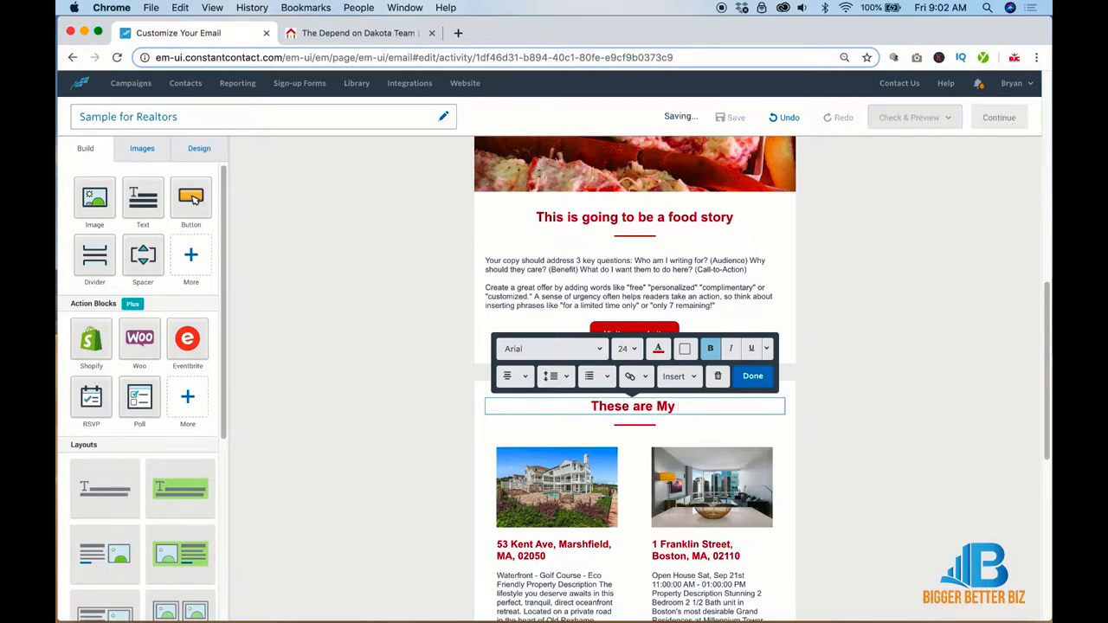
pyautogui.write('Latest Listings')
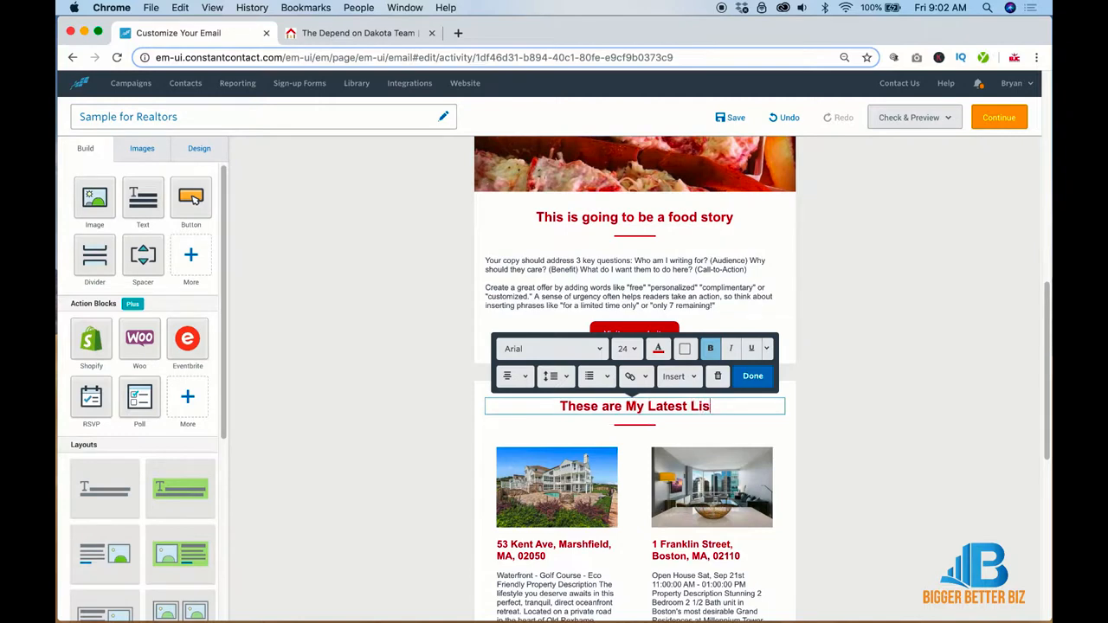
pyautogui.click(842, 411)
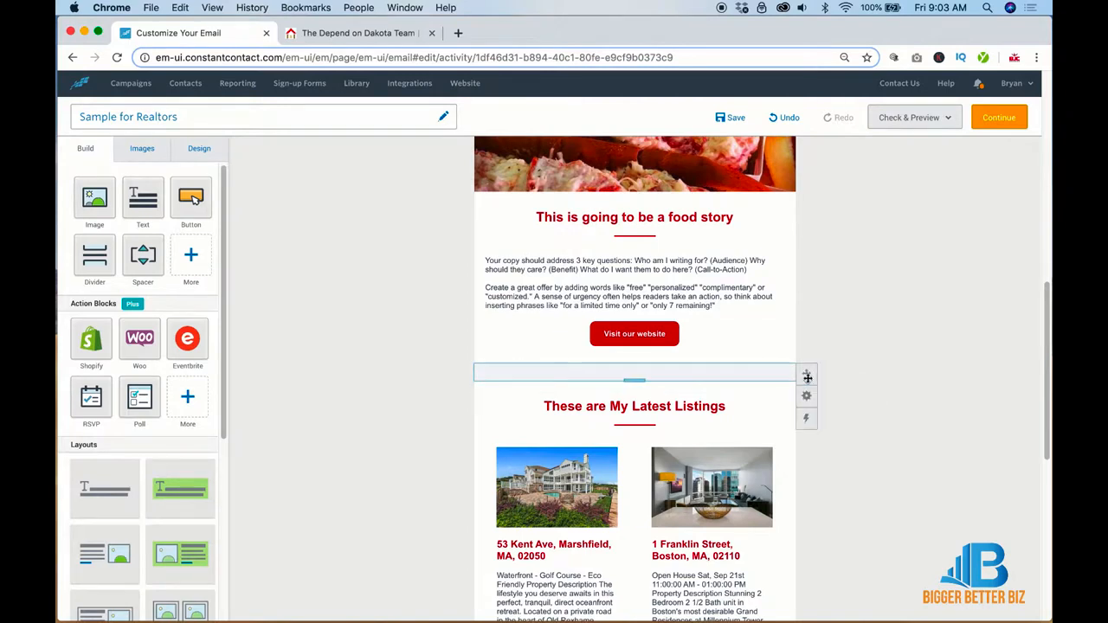
# Step: Duplicate the spacer above the listings and add an Image block showing home-worth.jpg
pyautogui.click(806, 396)
pyautogui.click(757, 395)
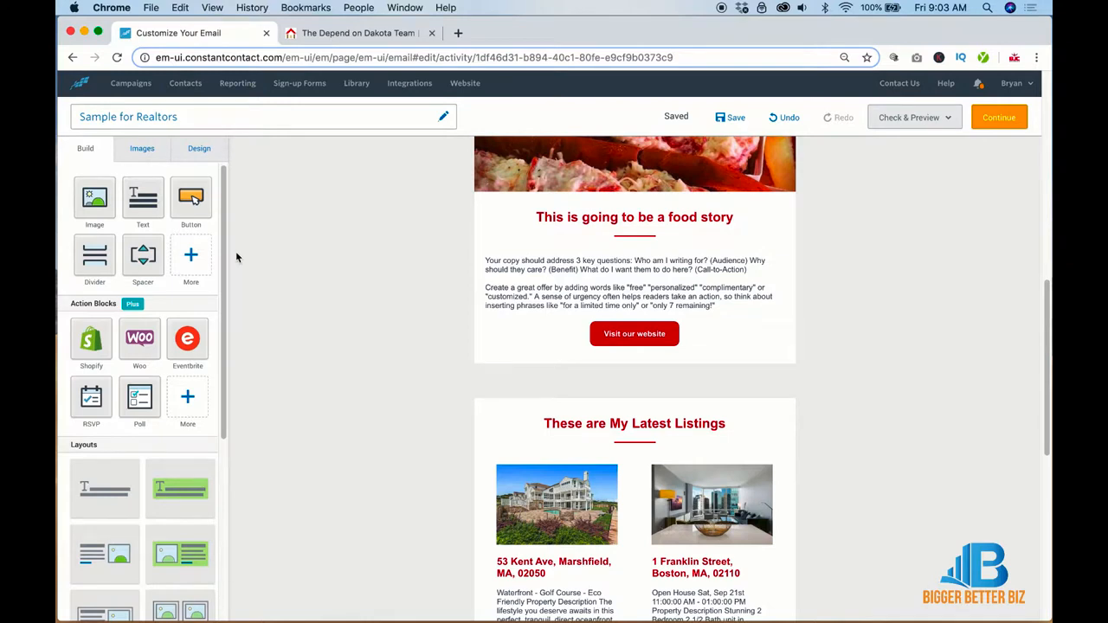
pyautogui.moveTo(106, 199); pyautogui.dragTo(633, 385)
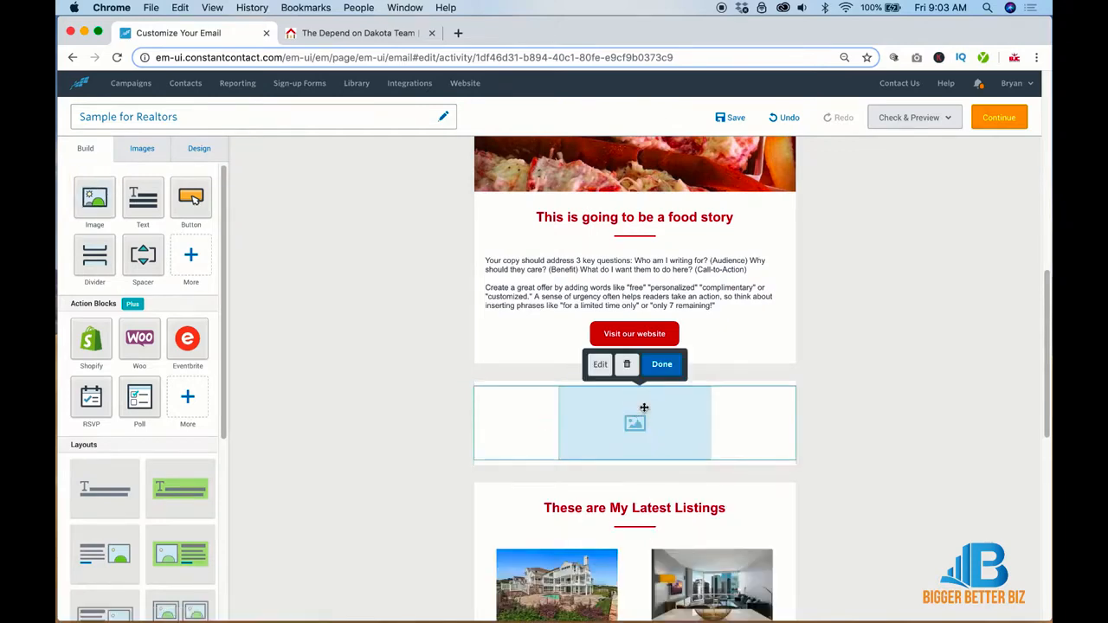
pyautogui.click(606, 374)
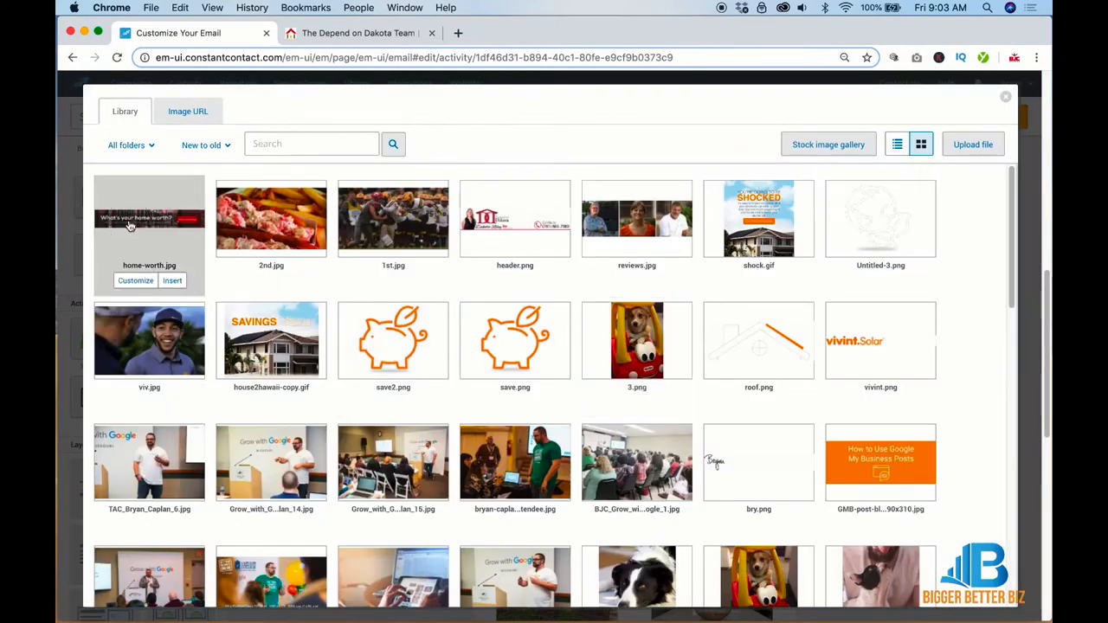
pyautogui.click(173, 230)
pyautogui.click(987, 584)
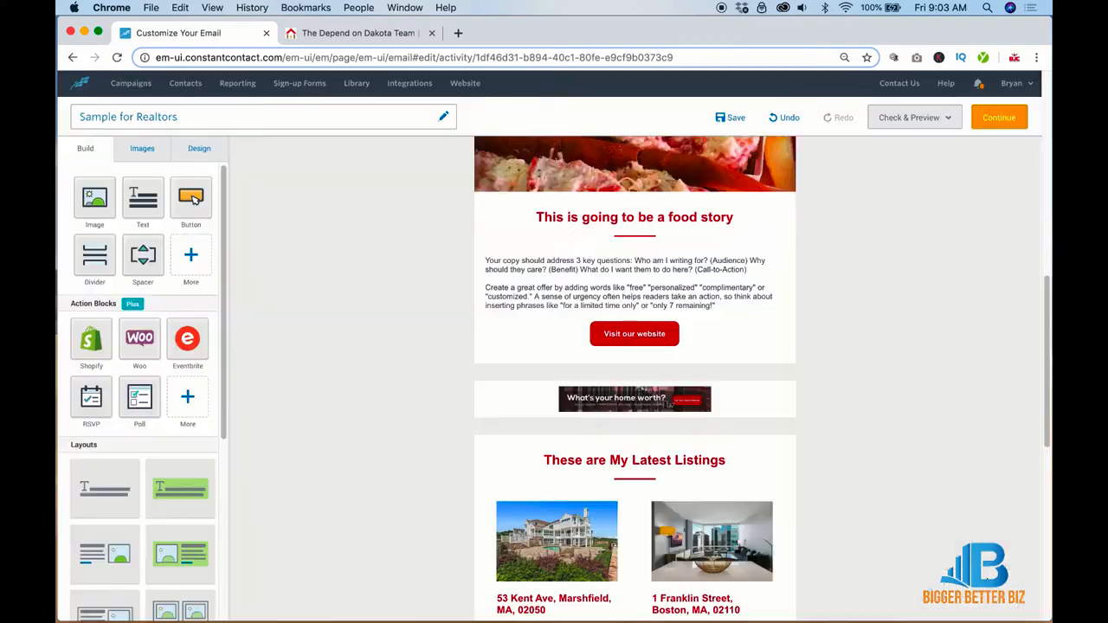
# Step: Stretch the banner to full width, remove its padding, and set the row background colour
pyautogui.moveTo(710, 411); pyautogui.dragTo(901, 492)
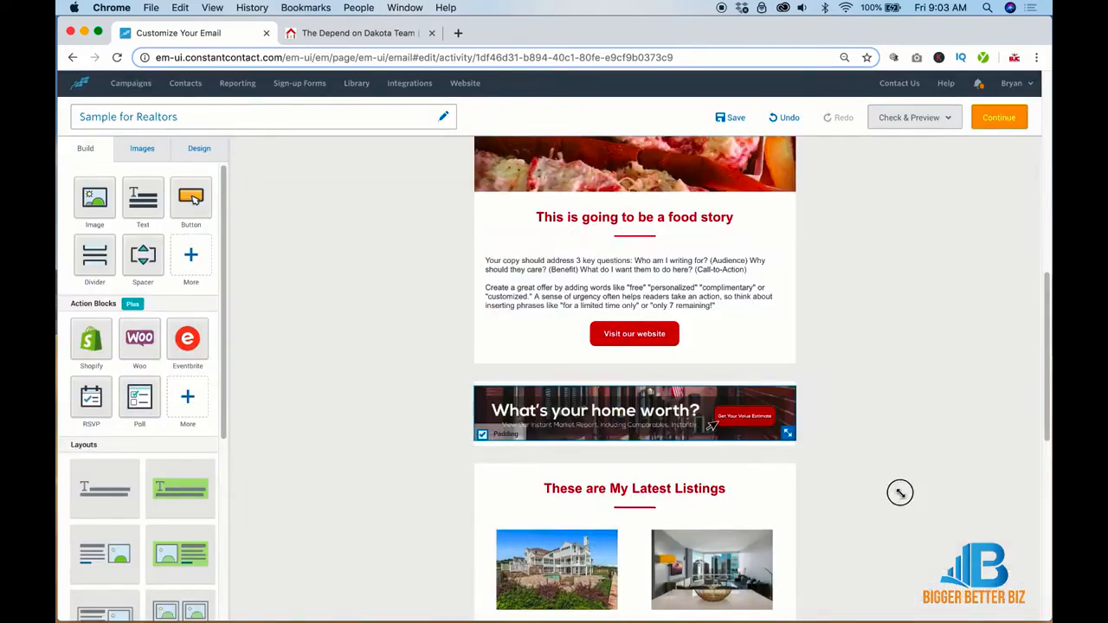
pyautogui.click(483, 435)
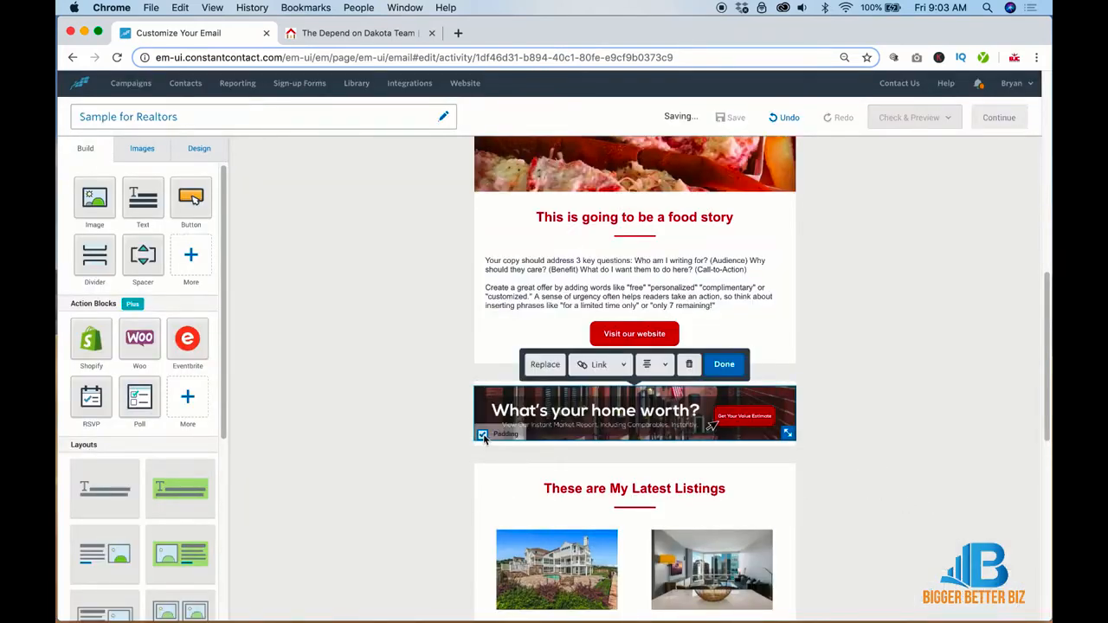
pyautogui.click(483, 436)
pyautogui.click(813, 413)
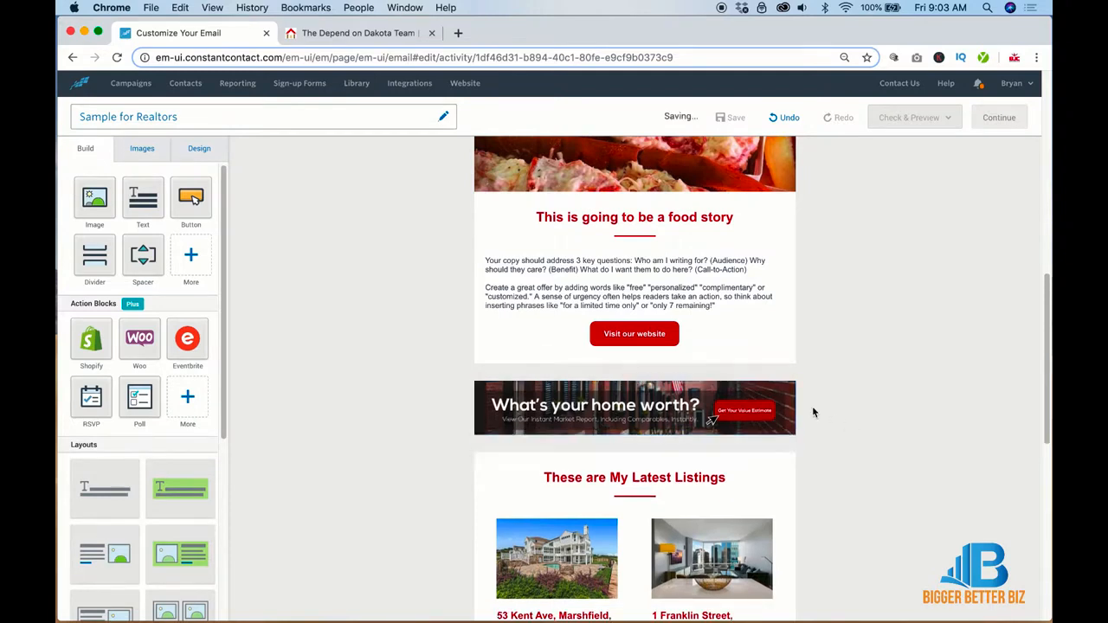
pyautogui.moveTo(807, 392)
pyautogui.click(807, 413)
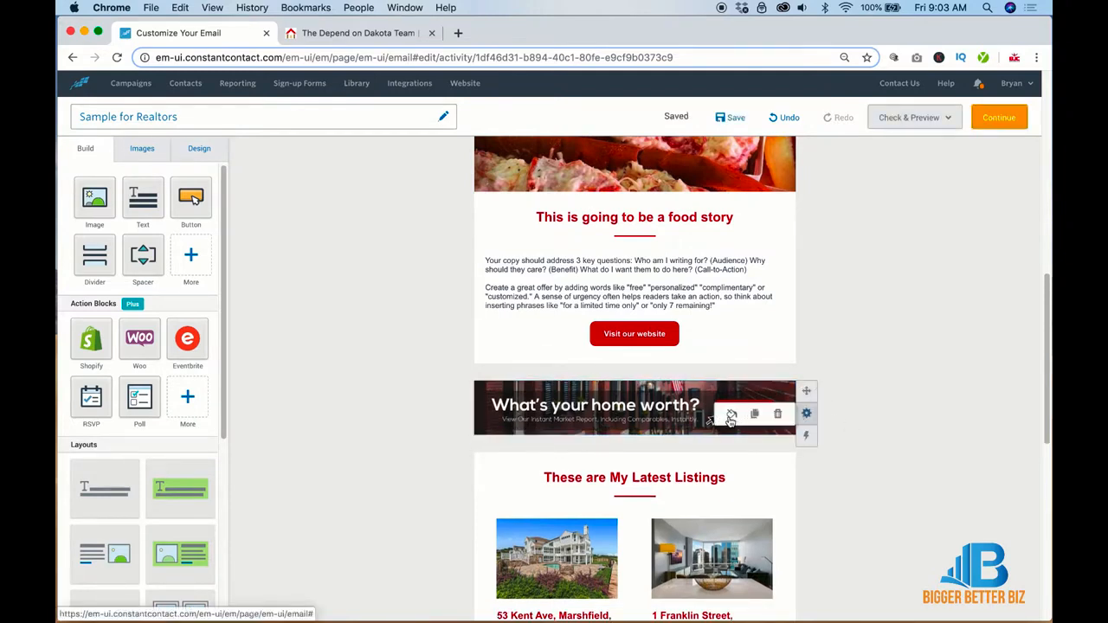
pyautogui.click(730, 418)
pyautogui.click(725, 495)
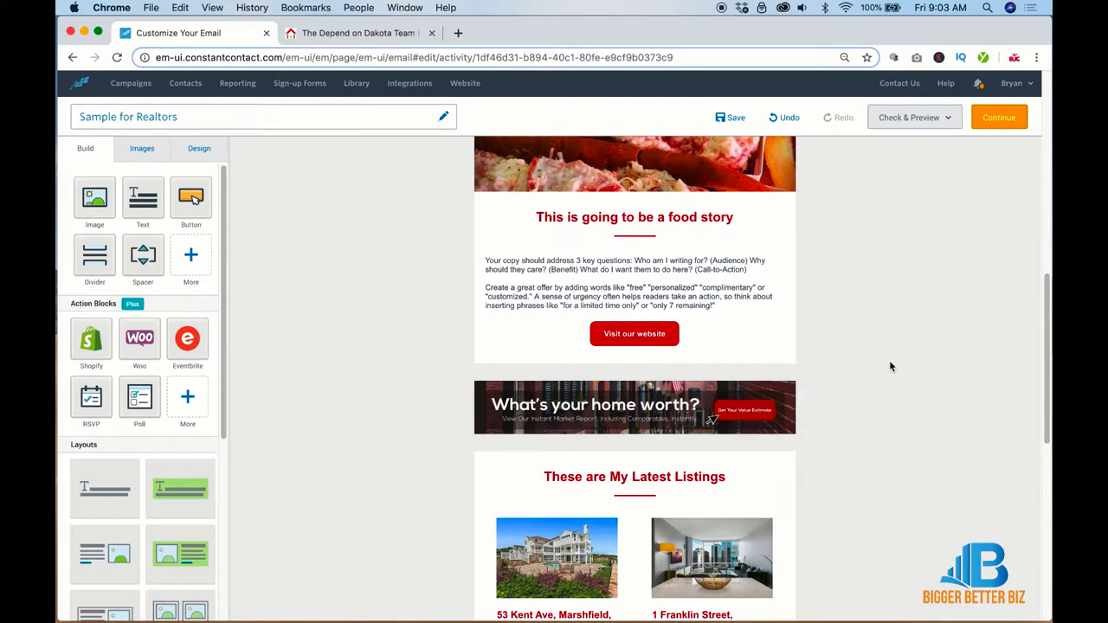
# Step: Check the banner's link options and close them without adding a link
pyautogui.click(692, 396)
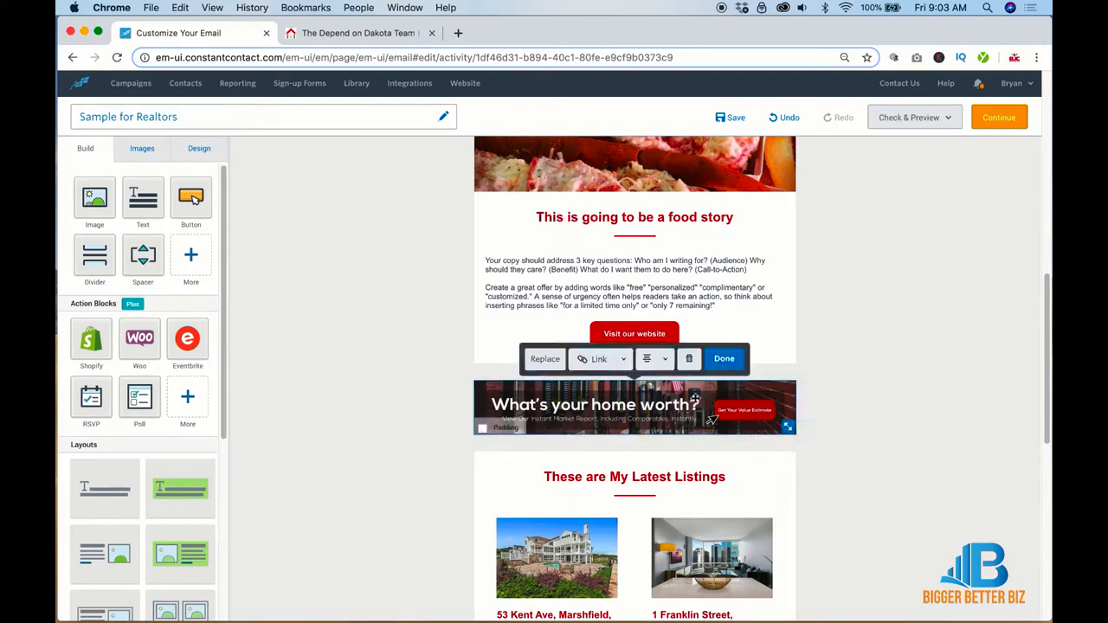
pyautogui.click(613, 364)
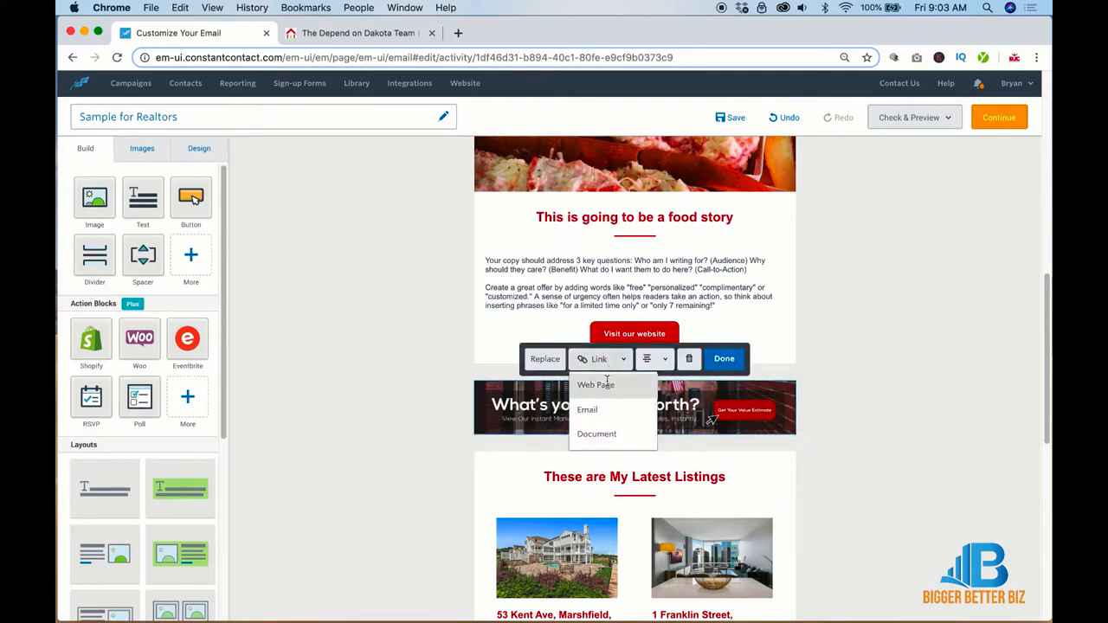
pyautogui.click(850, 387)
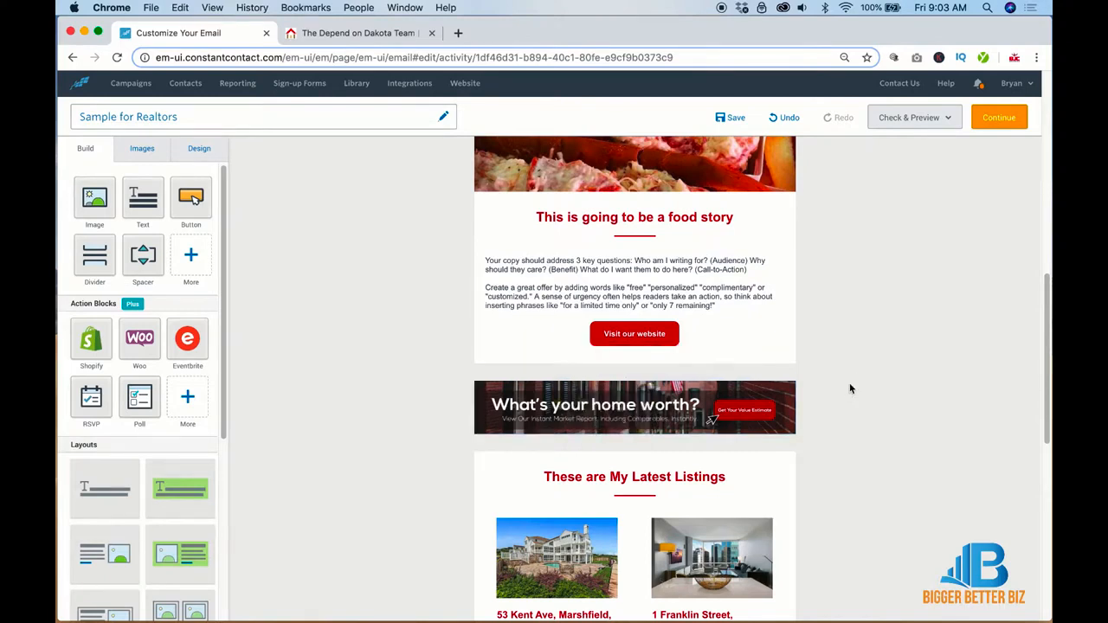
pyautogui.scroll(-4, 850, 389)
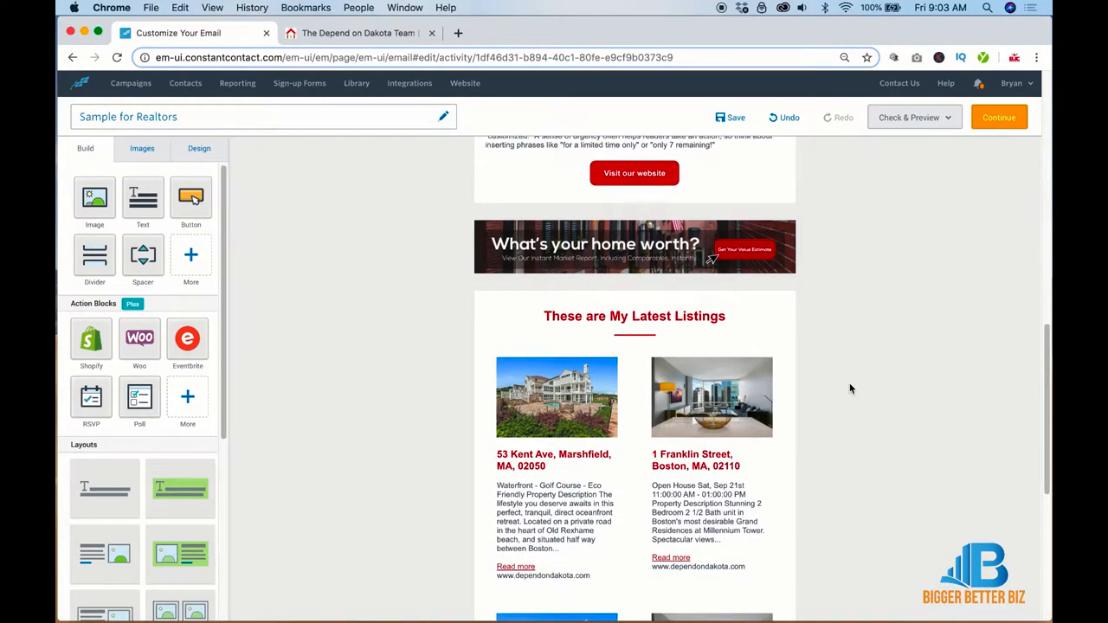
# Step: Duplicate the 'These are My Latest Listings' heading and place the copy above the original
pyautogui.scroll(-4, 850, 389)
pyautogui.scroll(4, 850, 389)
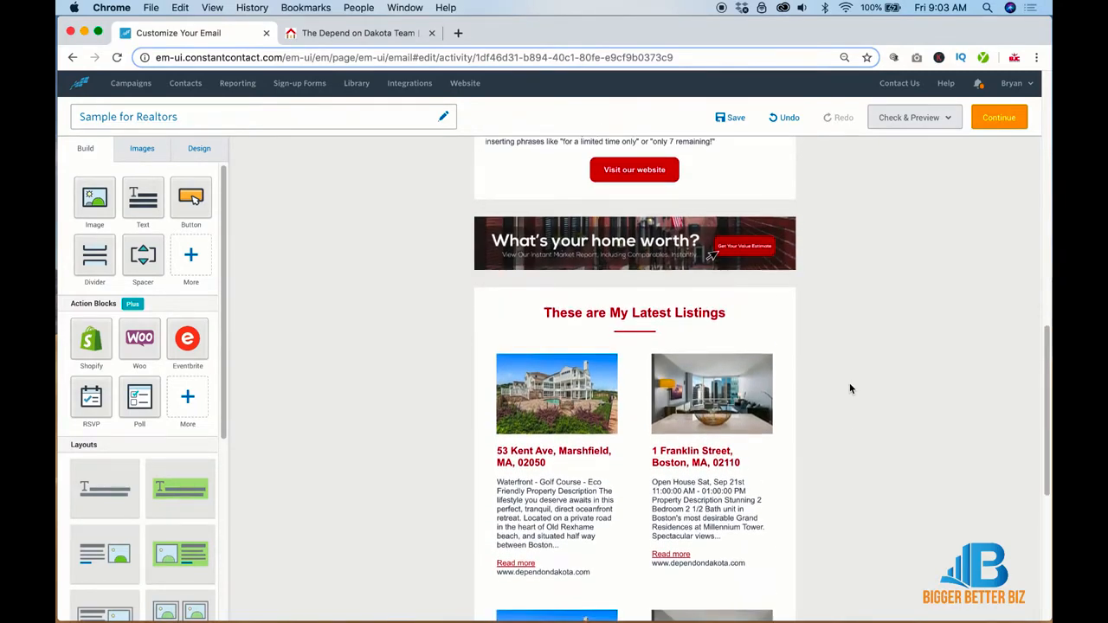
pyautogui.scroll(3, 342, 314)
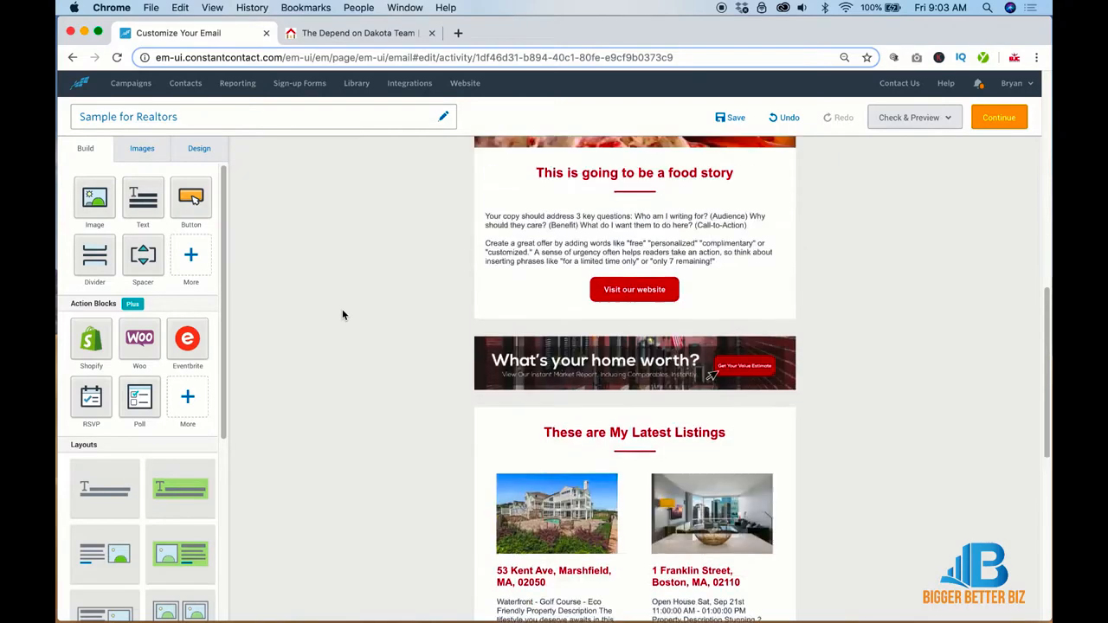
pyautogui.scroll(-1, 346, 307)
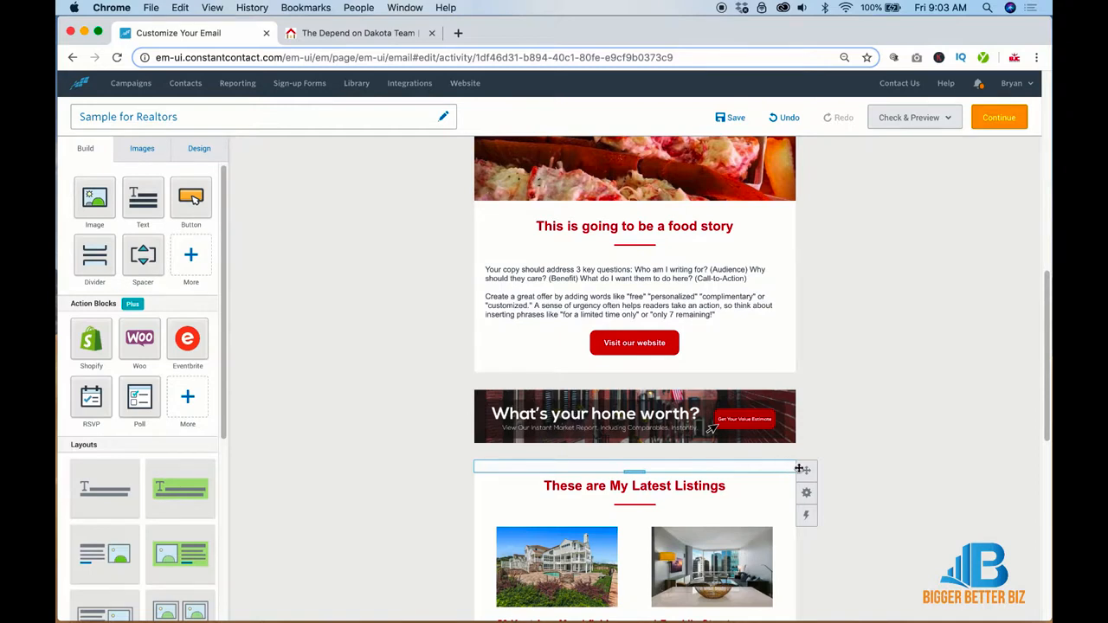
pyautogui.moveTo(806, 493)
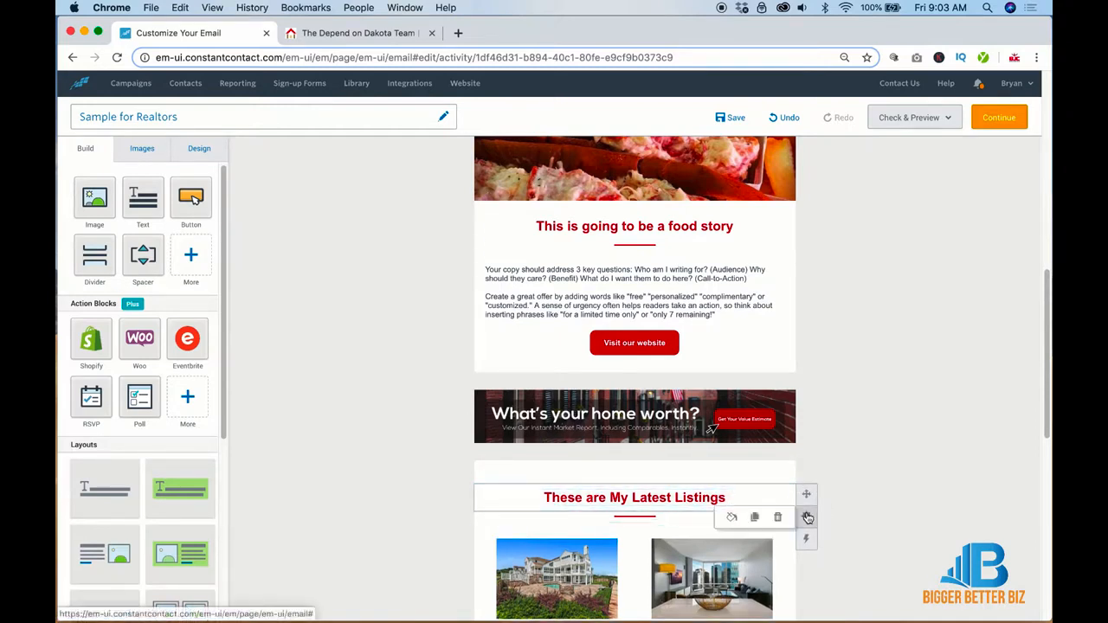
pyautogui.click(756, 517)
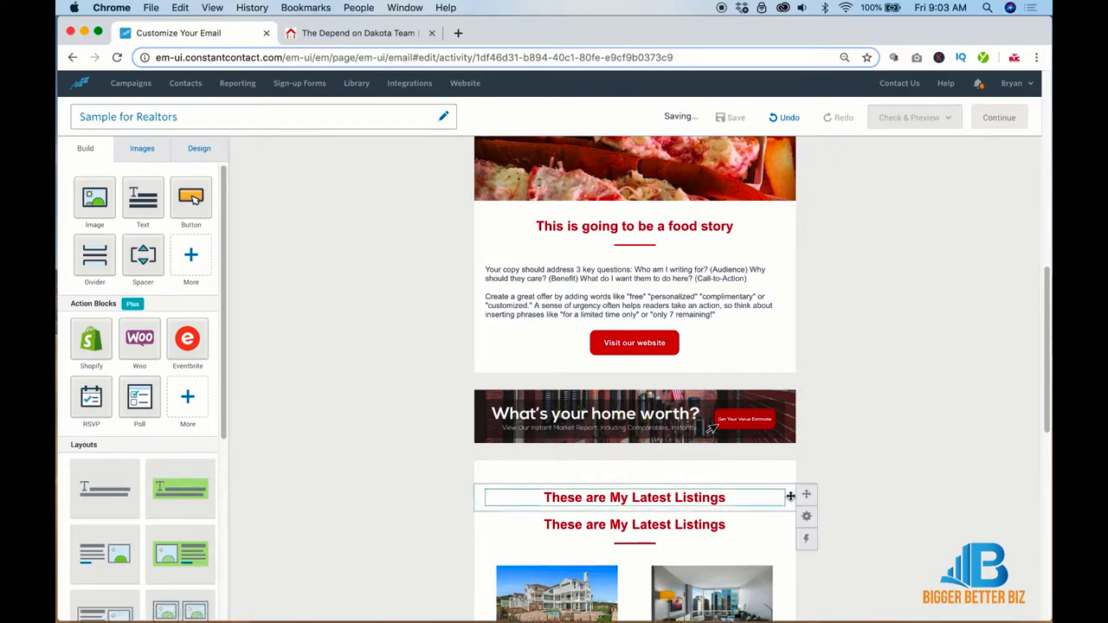
pyautogui.moveTo(797, 478); pyautogui.dragTo(806, 476)
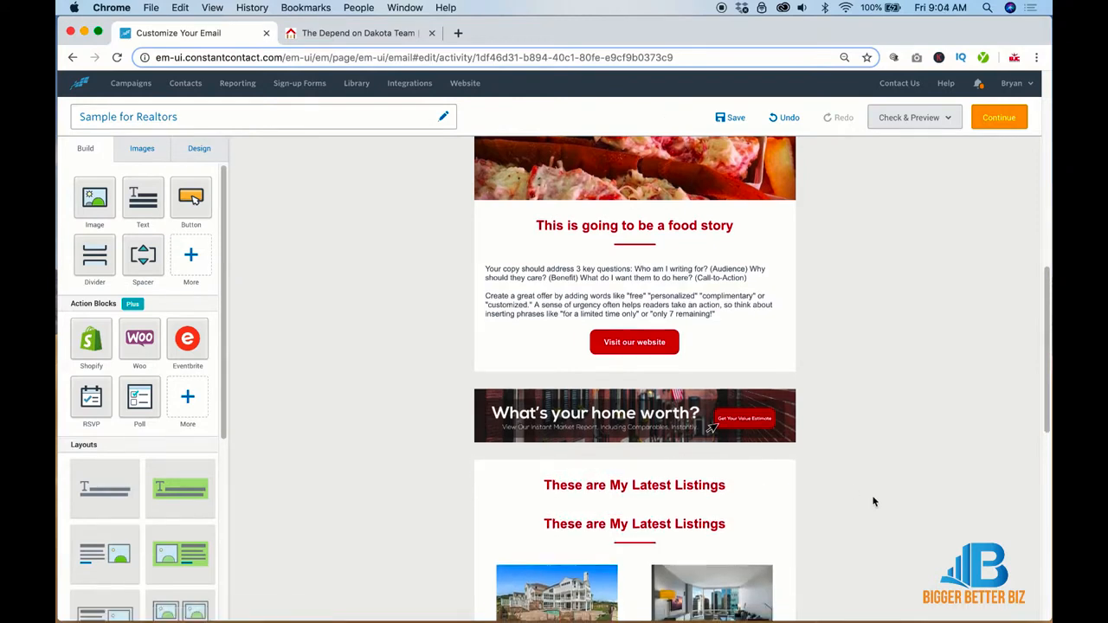
# Step: Copy the red divider between the two headings and add a spacer row to separate them
pyautogui.scroll(-2, 776, 486)
pyautogui.click(806, 506)
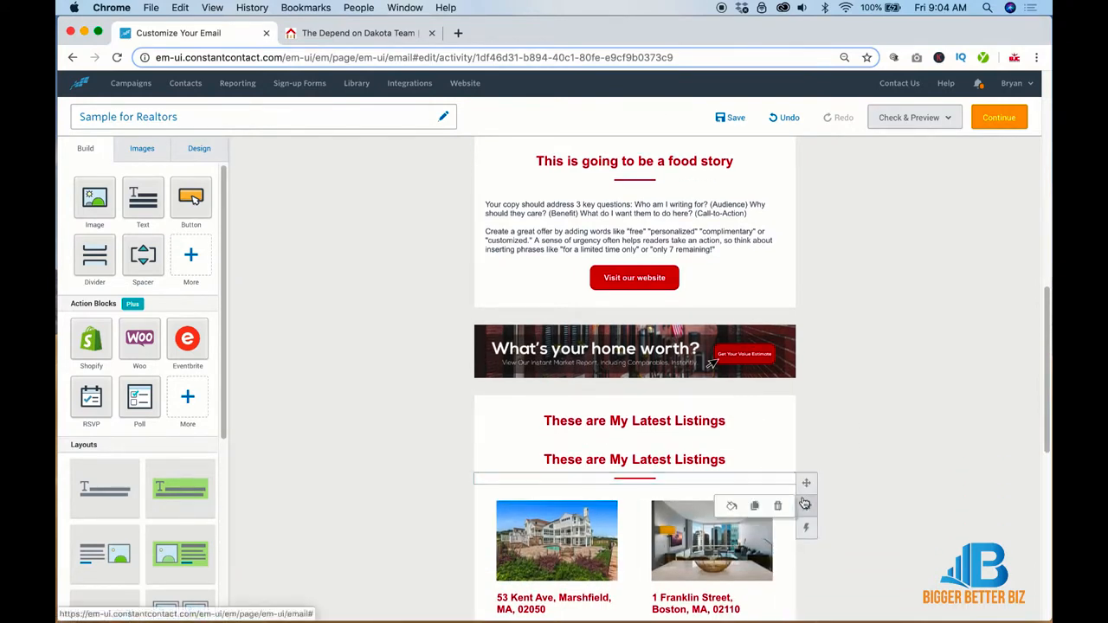
pyautogui.click(754, 506)
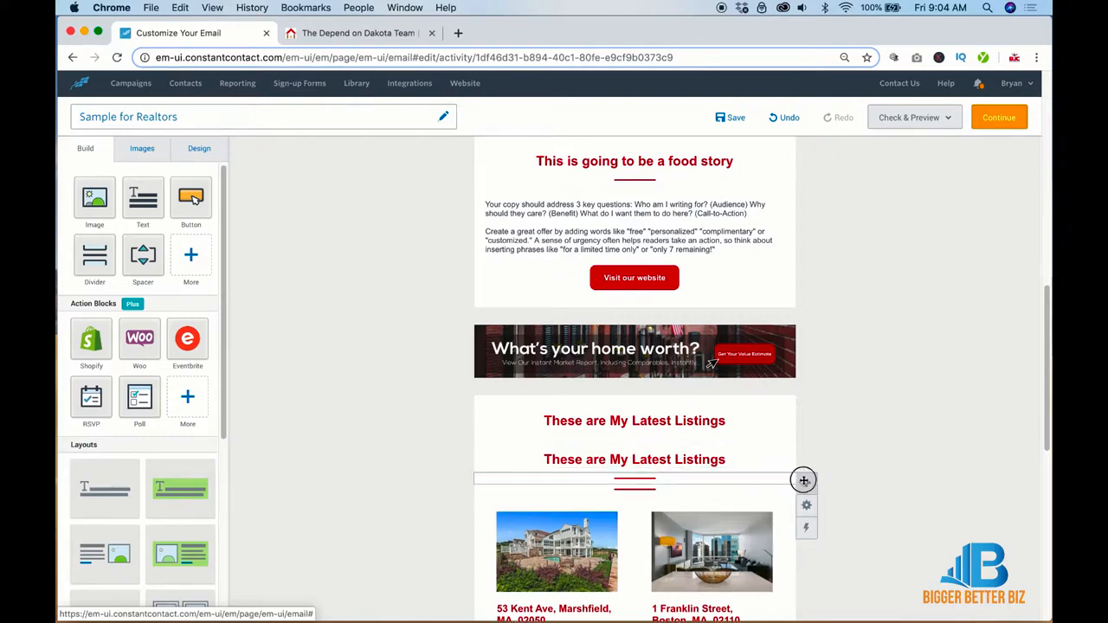
pyautogui.moveTo(804, 481); pyautogui.dragTo(793, 438)
pyautogui.scroll(-2, 849, 437)
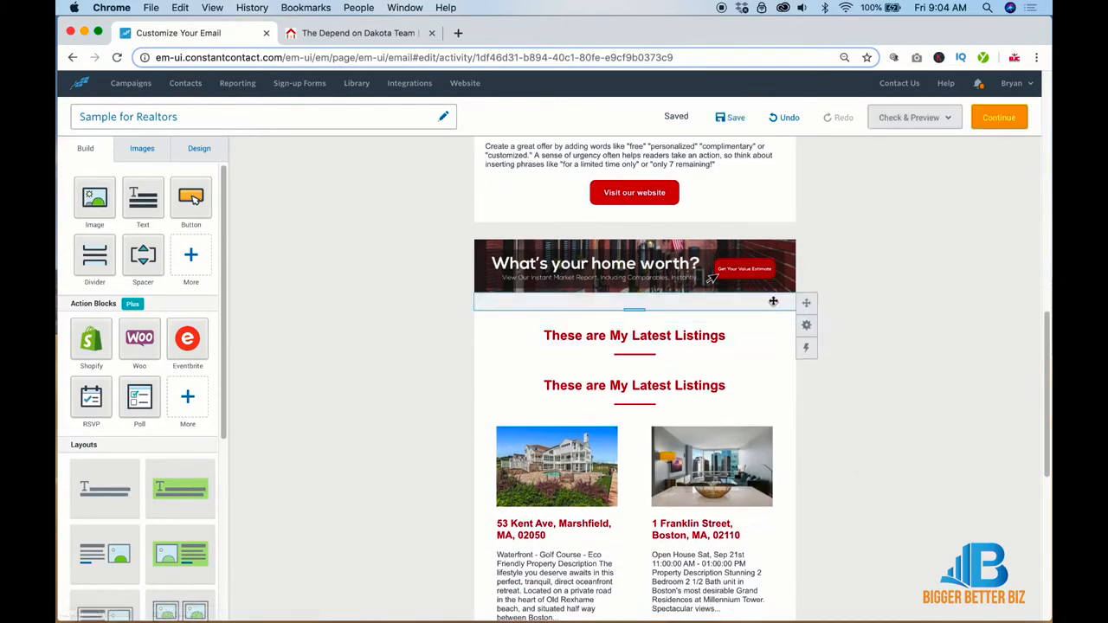
pyautogui.moveTo(805, 325)
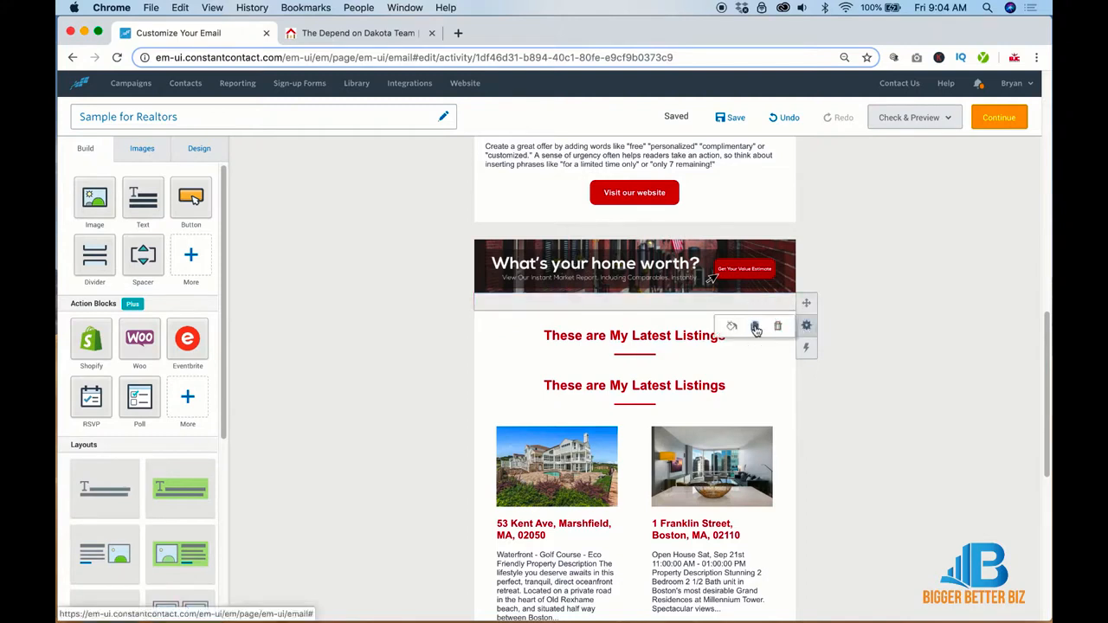
pyautogui.click(755, 327)
pyautogui.moveTo(804, 302); pyautogui.dragTo(799, 381)
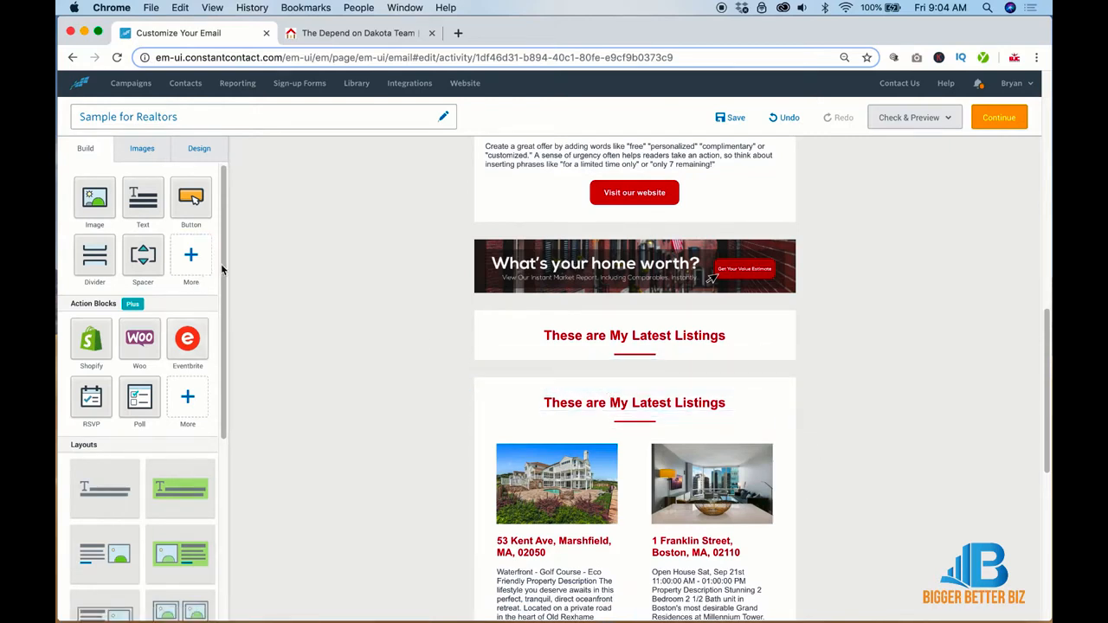
# Step: Insert a two-column image layout under the upper listings heading and delete both placeholder images
pyautogui.moveTo(222, 271); pyautogui.dragTo(221, 450)
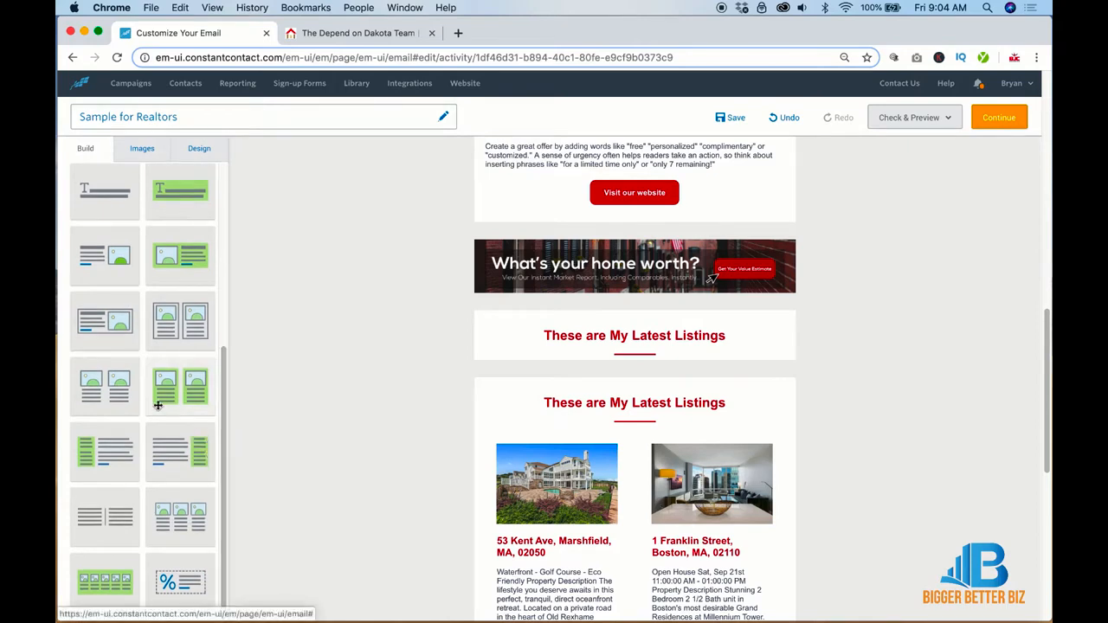
pyautogui.moveTo(103, 387); pyautogui.dragTo(623, 368)
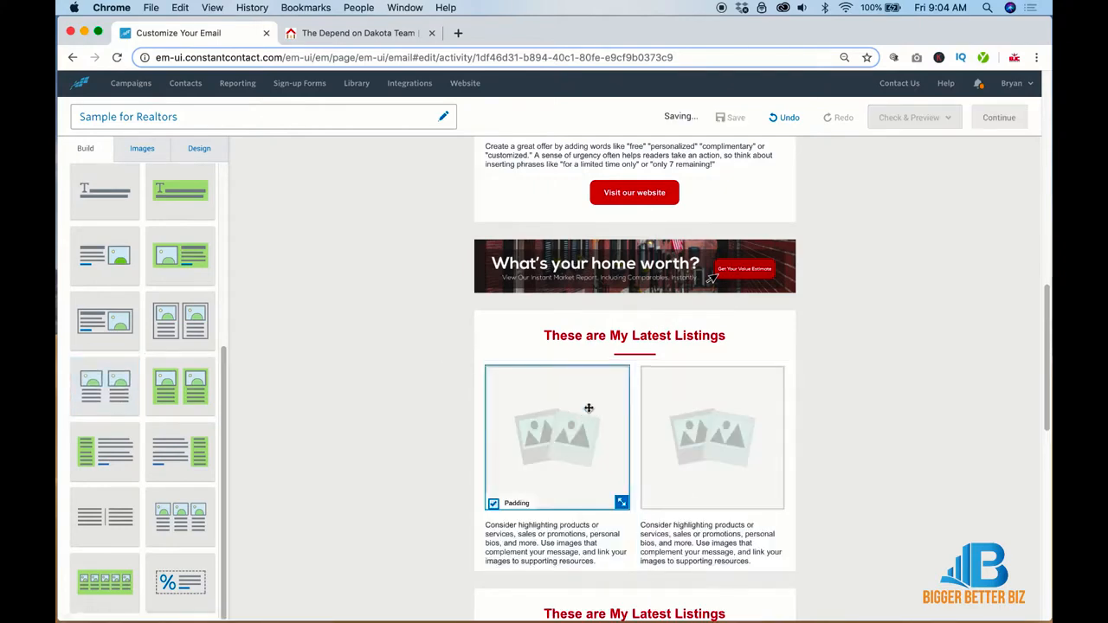
pyautogui.click(557, 424)
pyautogui.click(614, 346)
pyautogui.click(699, 400)
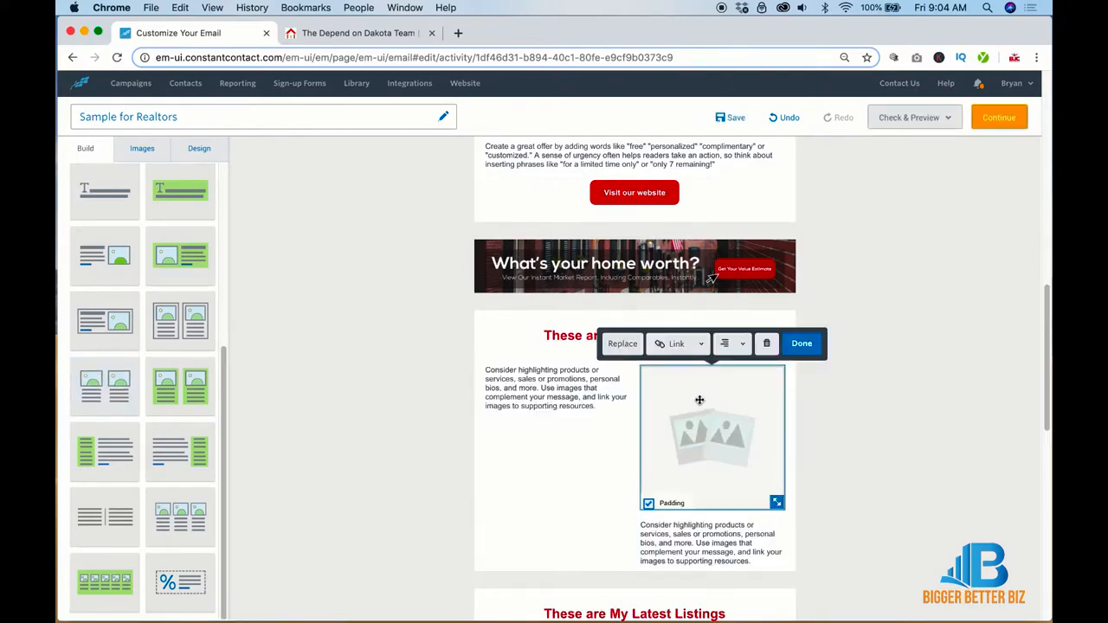
pyautogui.click(766, 342)
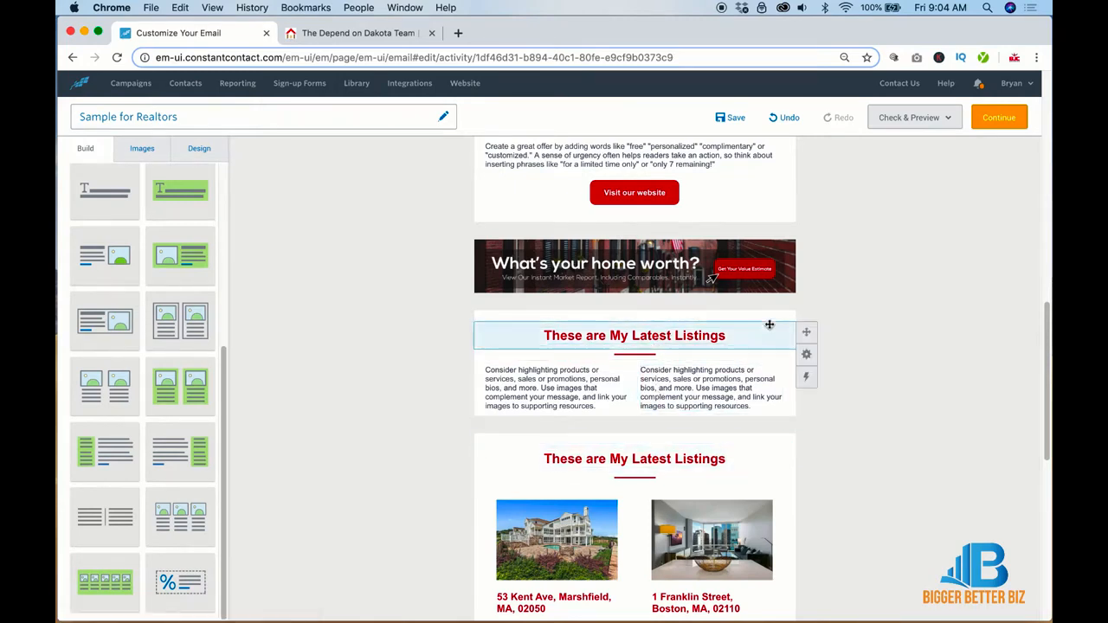
pyautogui.click(806, 344)
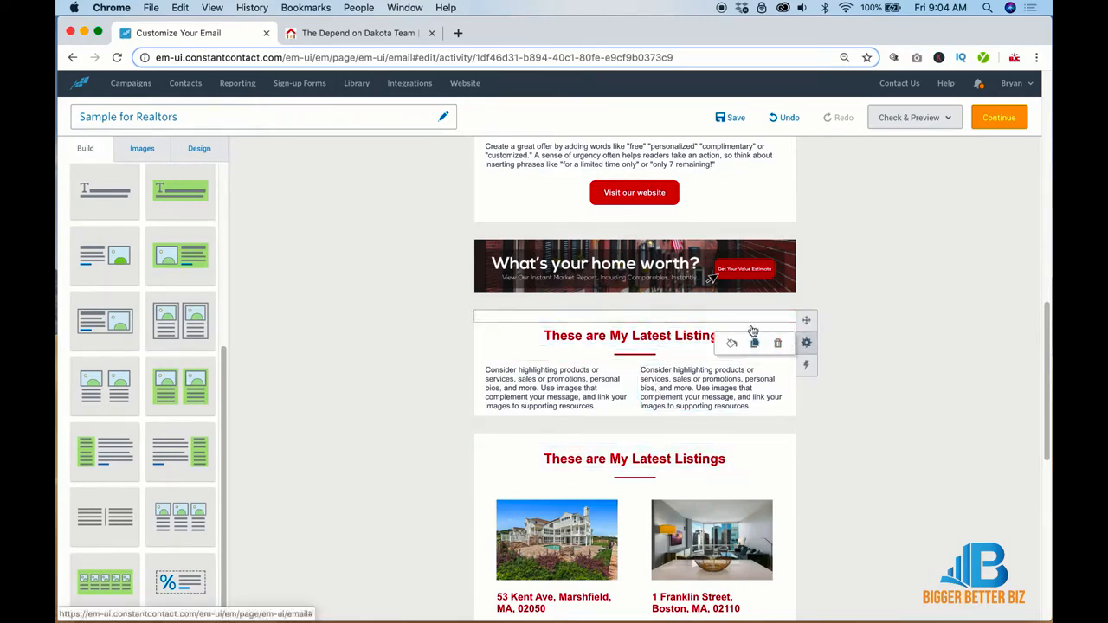
pyautogui.moveTo(804, 316); pyautogui.dragTo(804, 414)
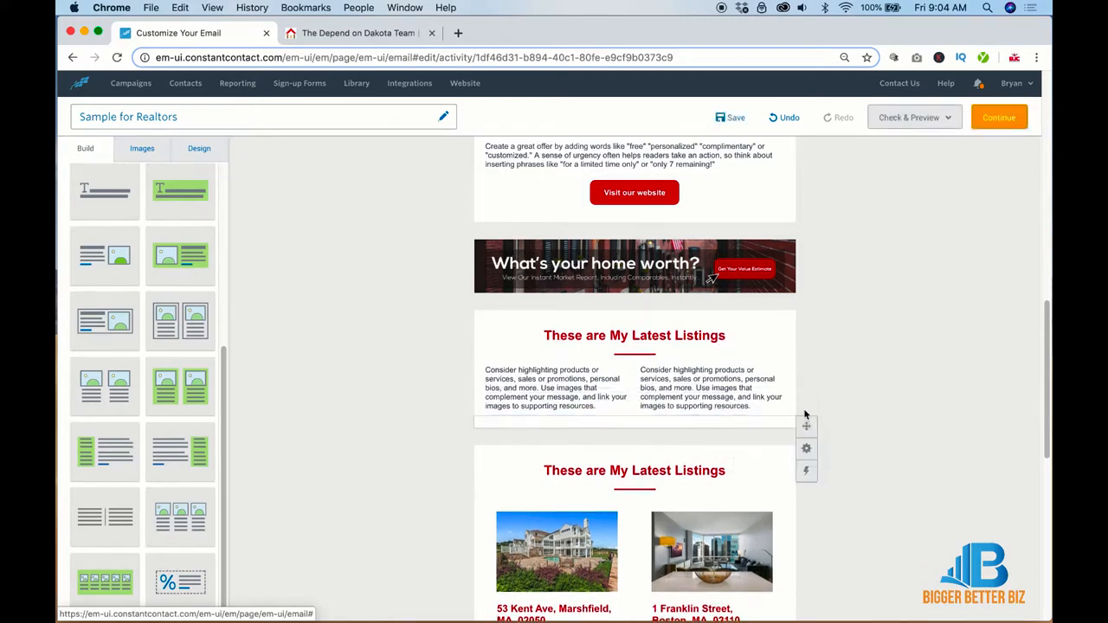
# Step: Replace the left column text with 'Event Name | Sept 20, 2020' and bold 'Event Name'
pyautogui.click(547, 379)
pyautogui.tripleClick(546, 381)
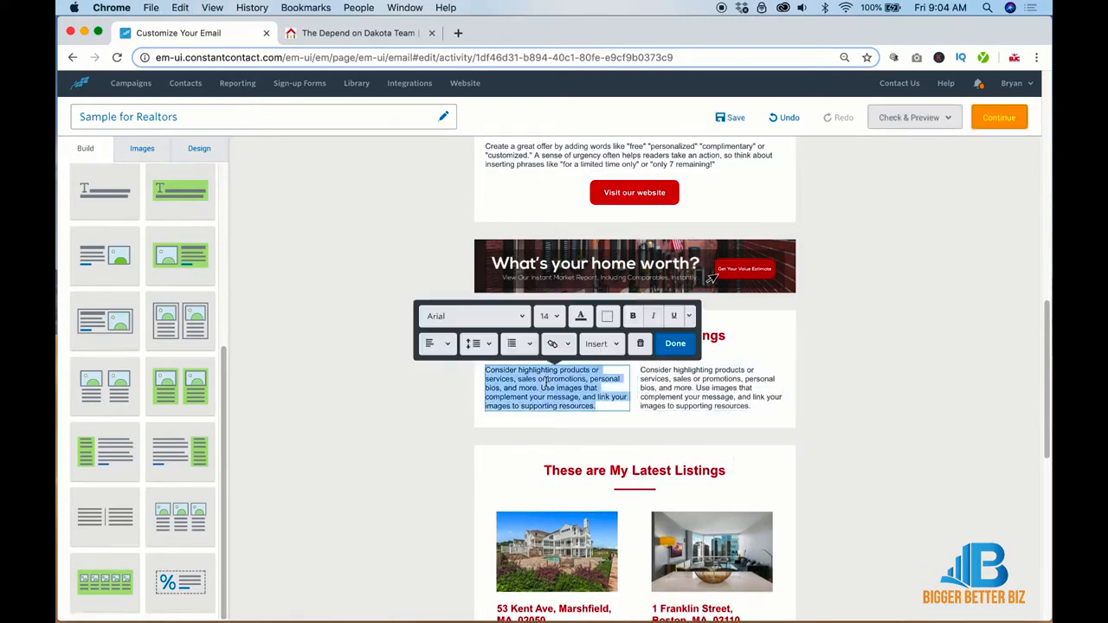
pyautogui.write('Event Name')
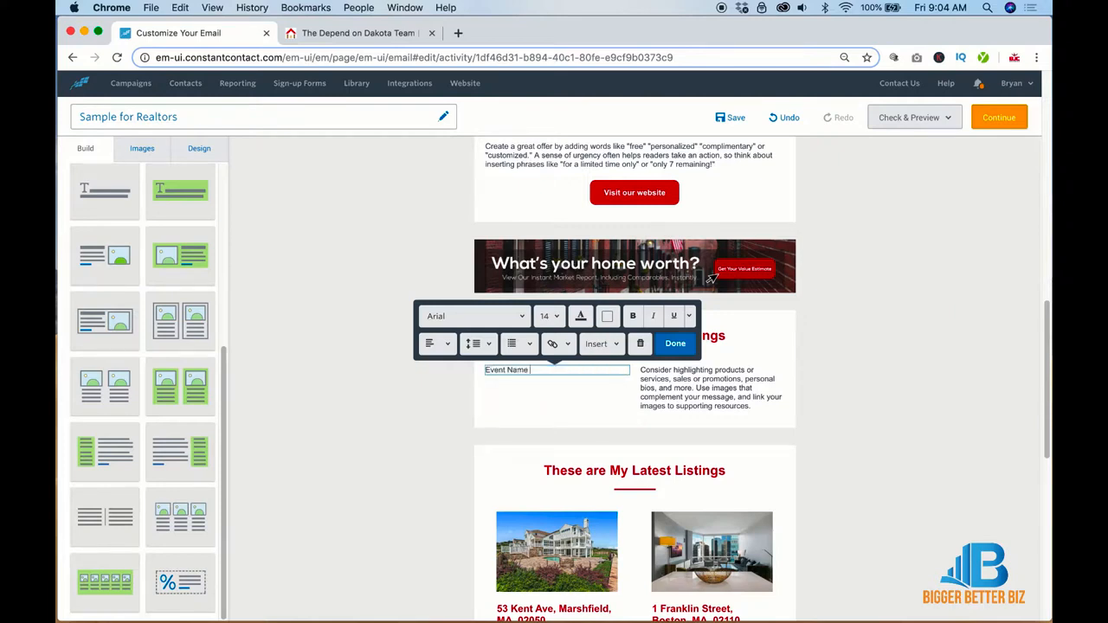
pyautogui.write(' |')
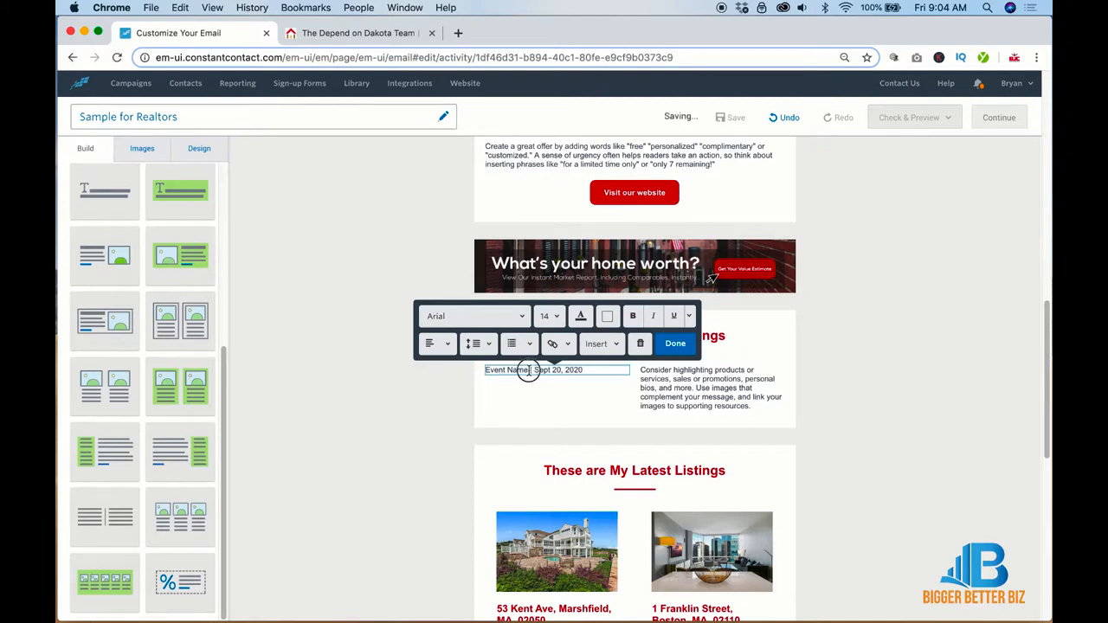
pyautogui.moveTo(528, 371); pyautogui.dragTo(483, 370)
pyautogui.click(600, 371)
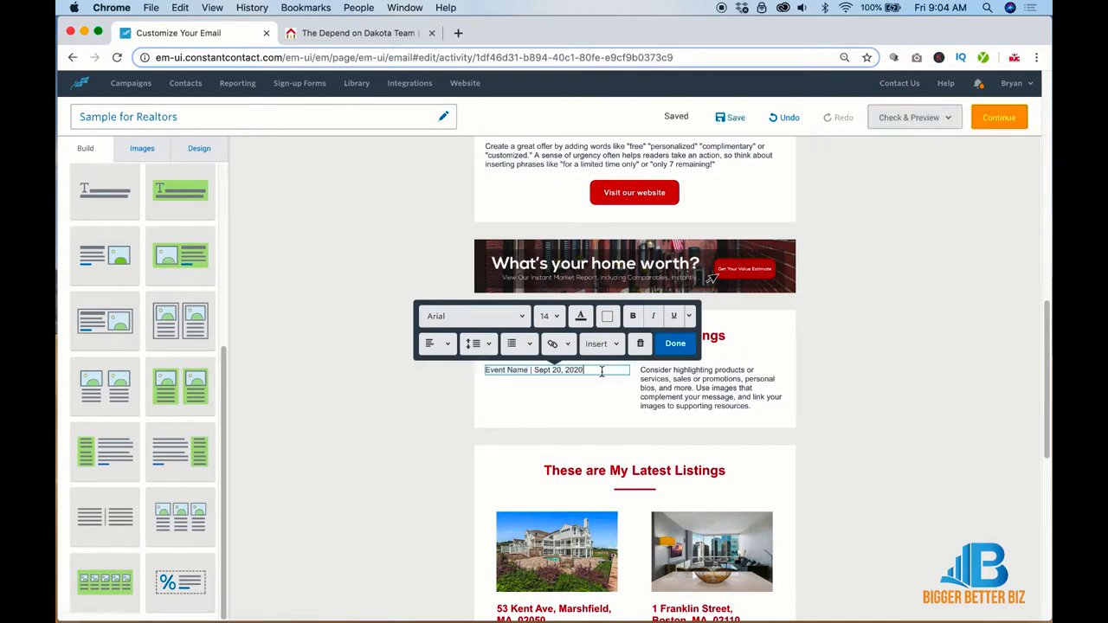
pyautogui.press('super+a')
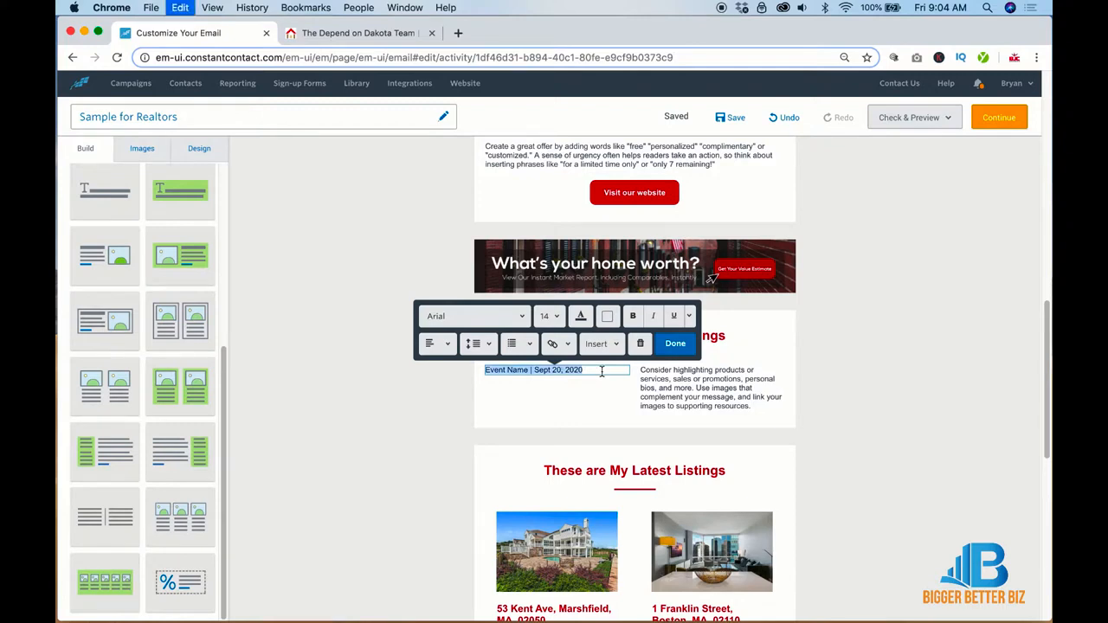
pyautogui.click(511, 370)
pyautogui.moveTo(511, 369); pyautogui.dragTo(479, 370)
pyautogui.click(636, 320)
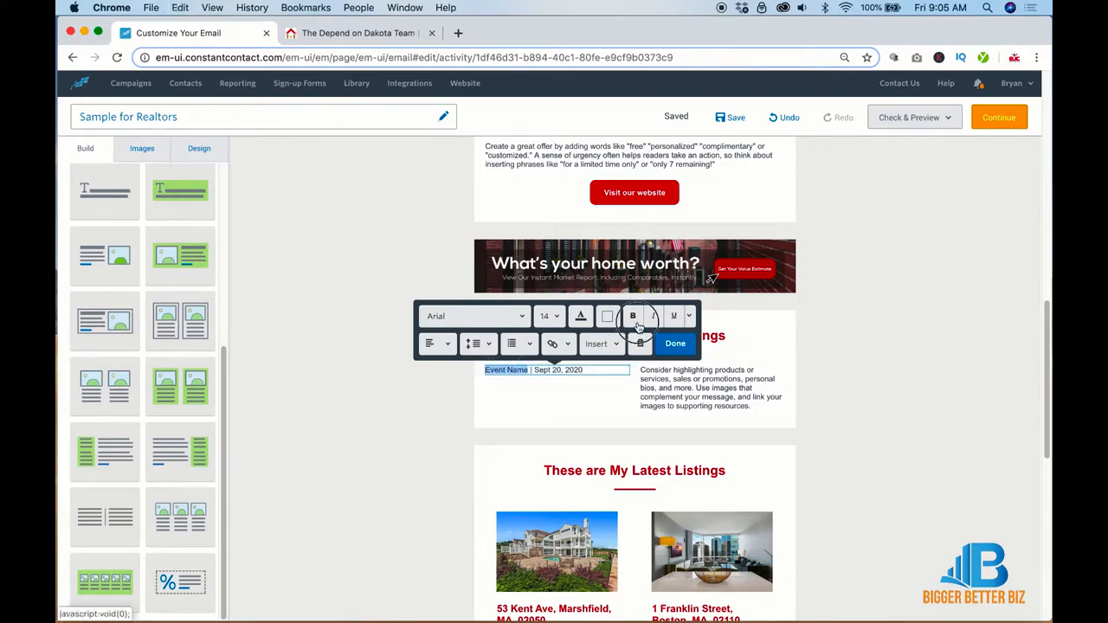
pyautogui.click(597, 376)
# Step: Copy the event line and paste it so the left column lists three event lines
pyautogui.click(596, 371)
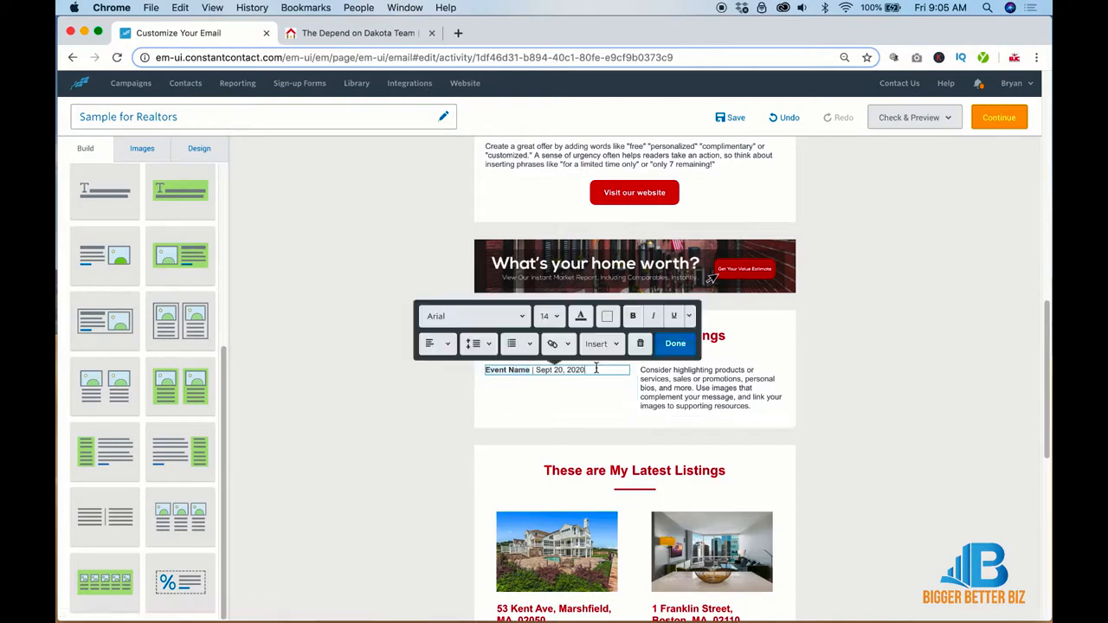
pyautogui.moveTo(596, 371); pyautogui.dragTo(478, 370)
pyautogui.press('super+c')
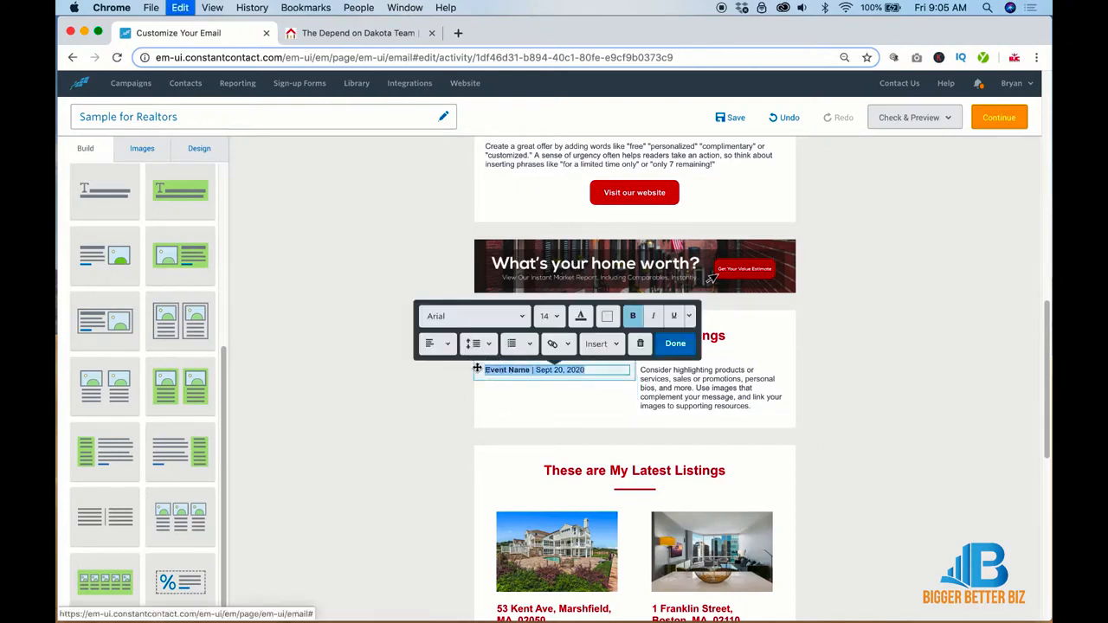
pyautogui.press('Right')
pyautogui.press('Return')
pyautogui.press('super+v')
pyautogui.press('Return')
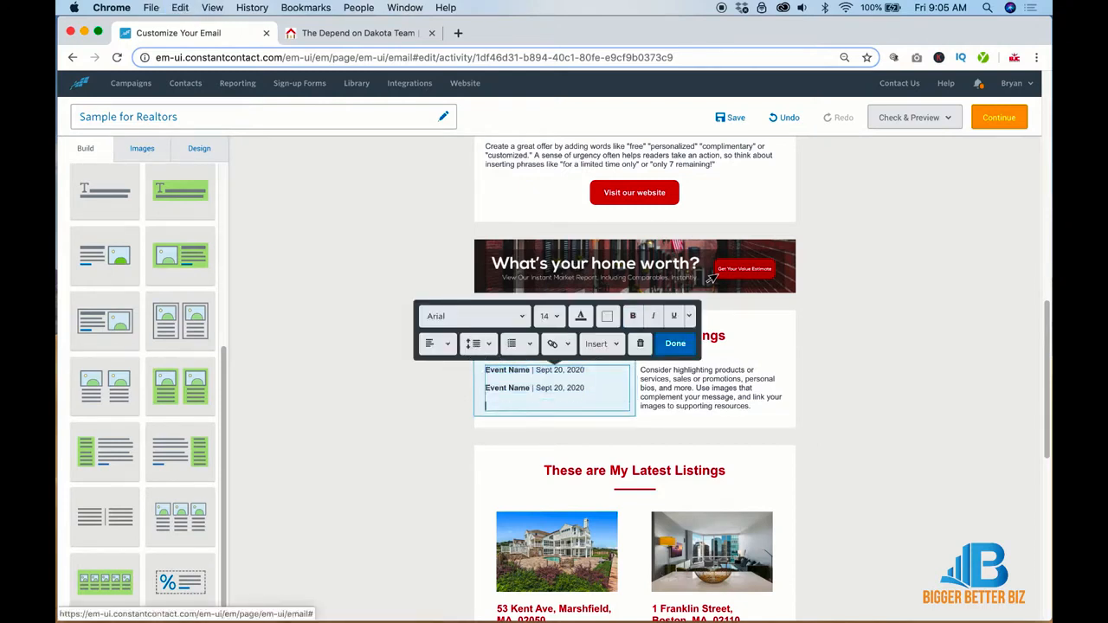
pyautogui.press('super+v')
# Step: Replace the right column text with three pasted 'Event Name | Sept 20, 2020' lines
pyautogui.click(678, 390)
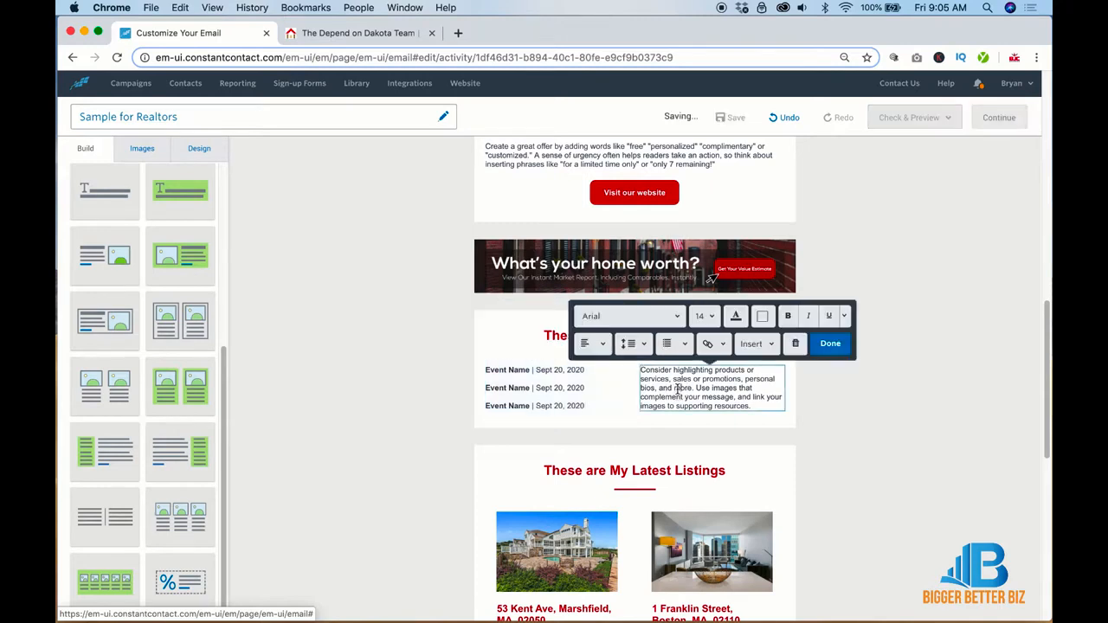
pyautogui.press('super+a')
pyautogui.press('super+v')
pyautogui.press('Return')
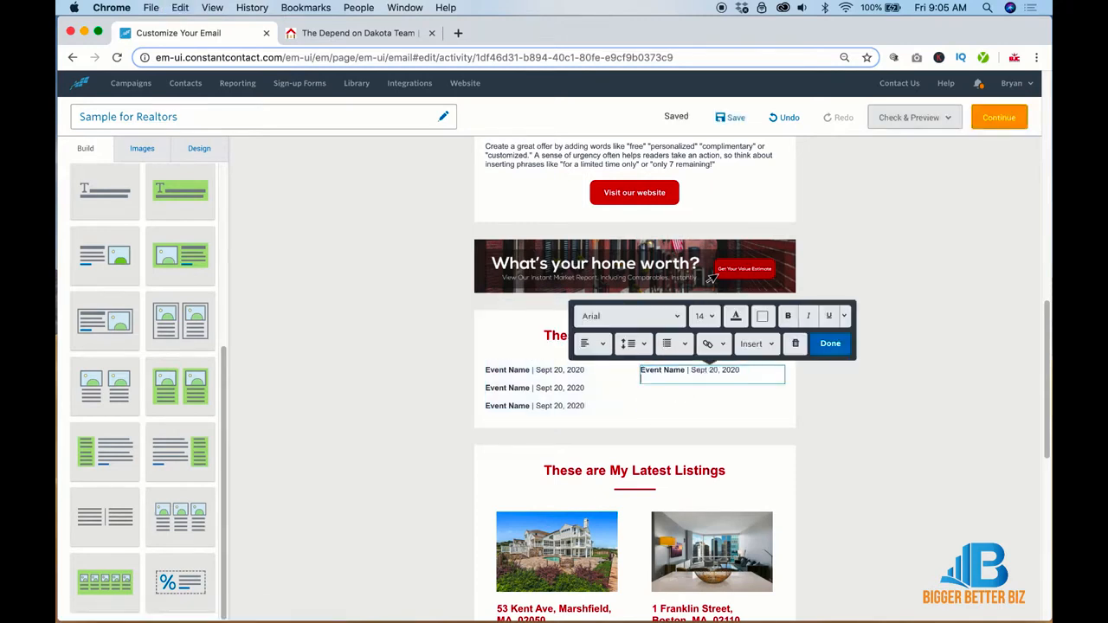
pyautogui.press('super+v')
pyautogui.press('Return')
pyautogui.press('super+v')
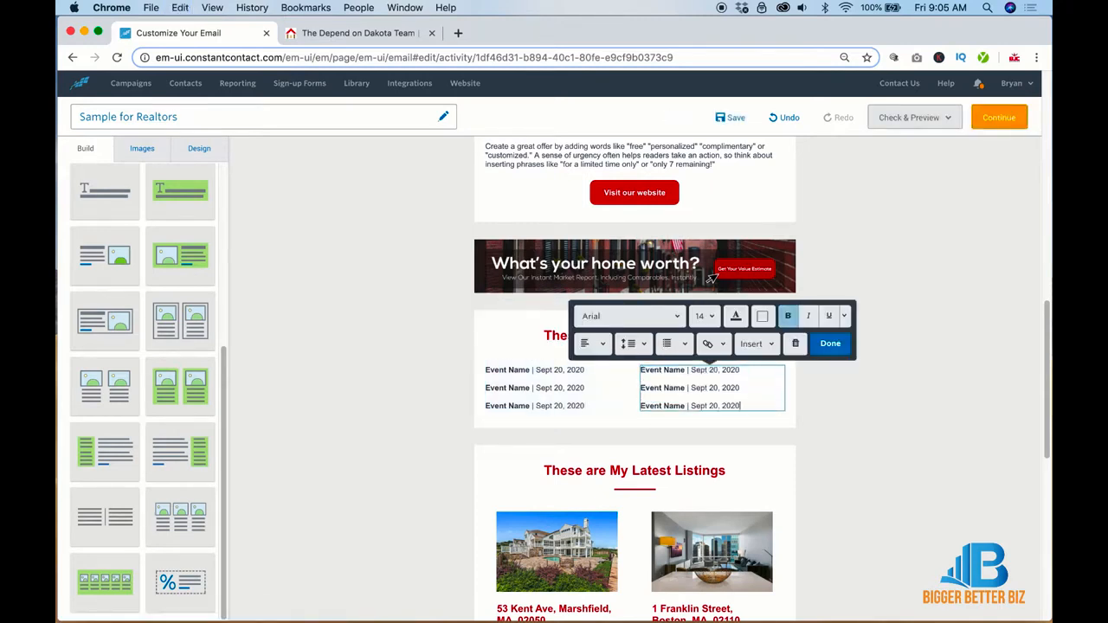
pyautogui.click(907, 416)
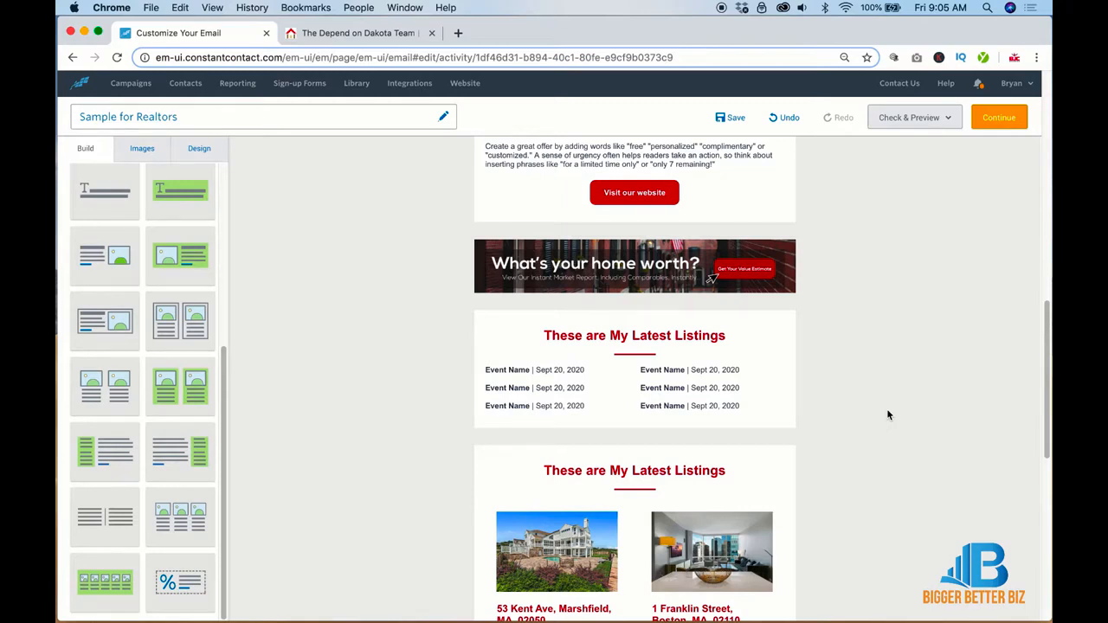
# Step: Change the heading above the event list to 'Upcoming Area Events'
pyautogui.tripleClick(707, 335)
pyautogui.write('Upcoming ')
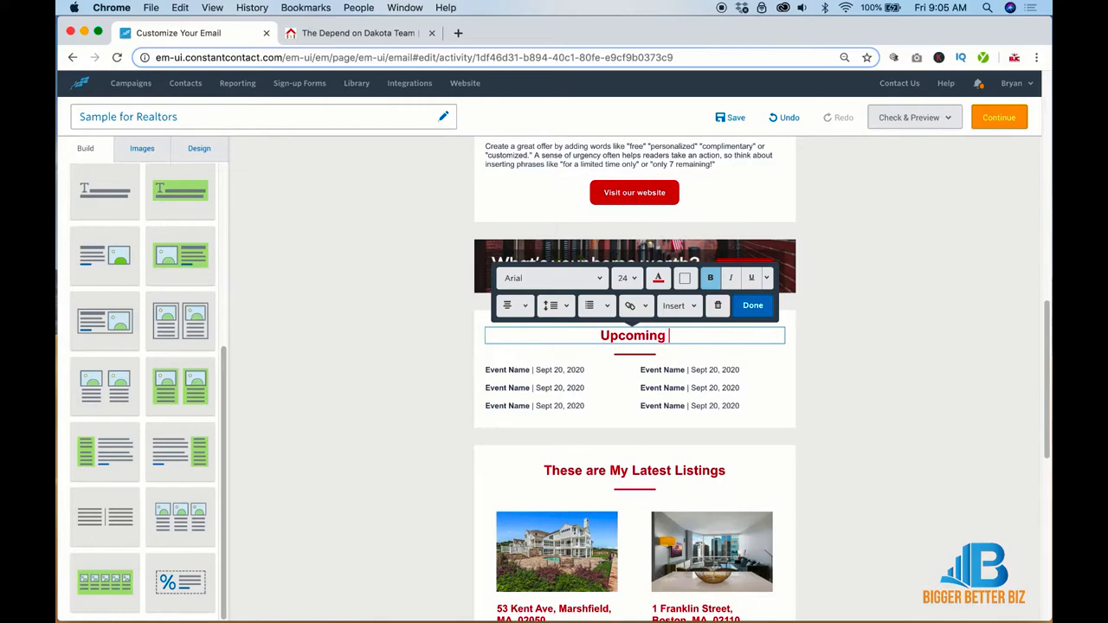
pyautogui.write('Area Events')
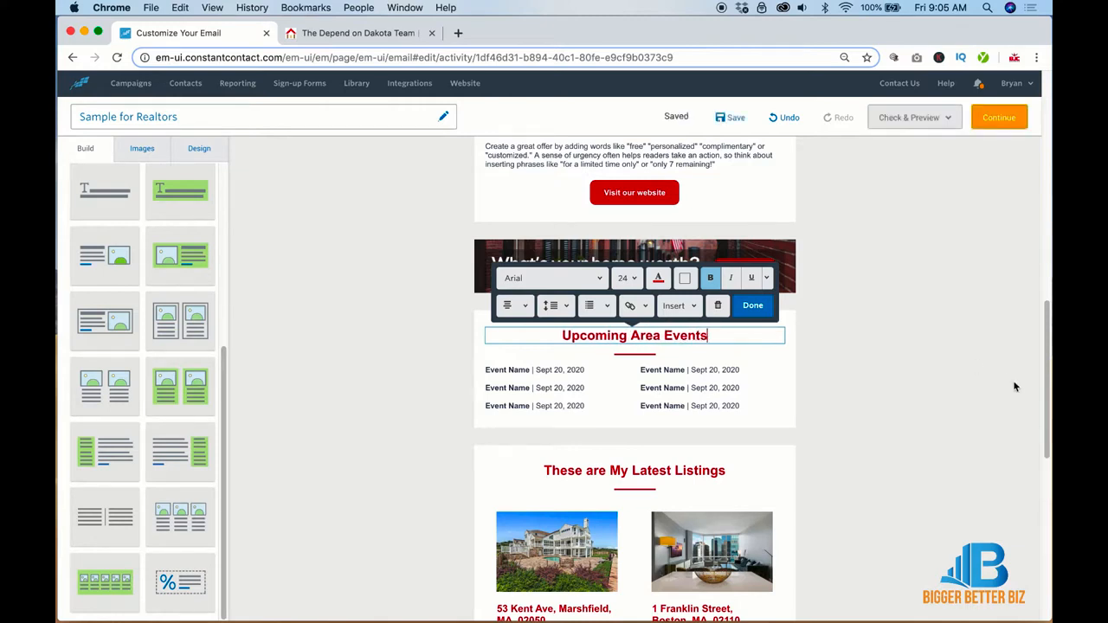
pyautogui.click(1014, 387)
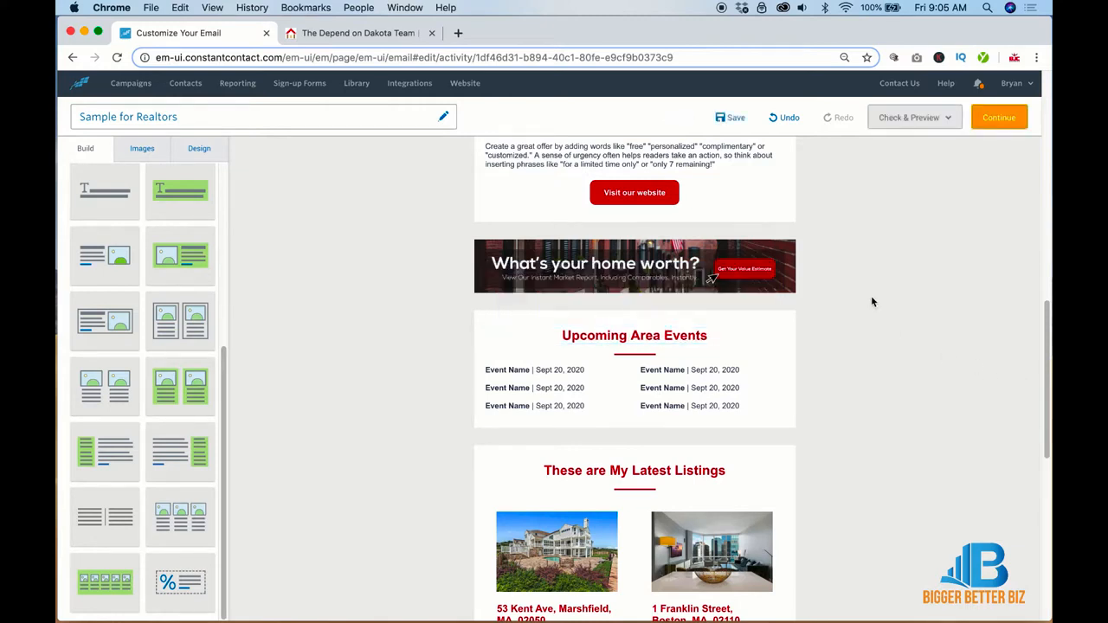
pyautogui.scroll(-10, 872, 301)
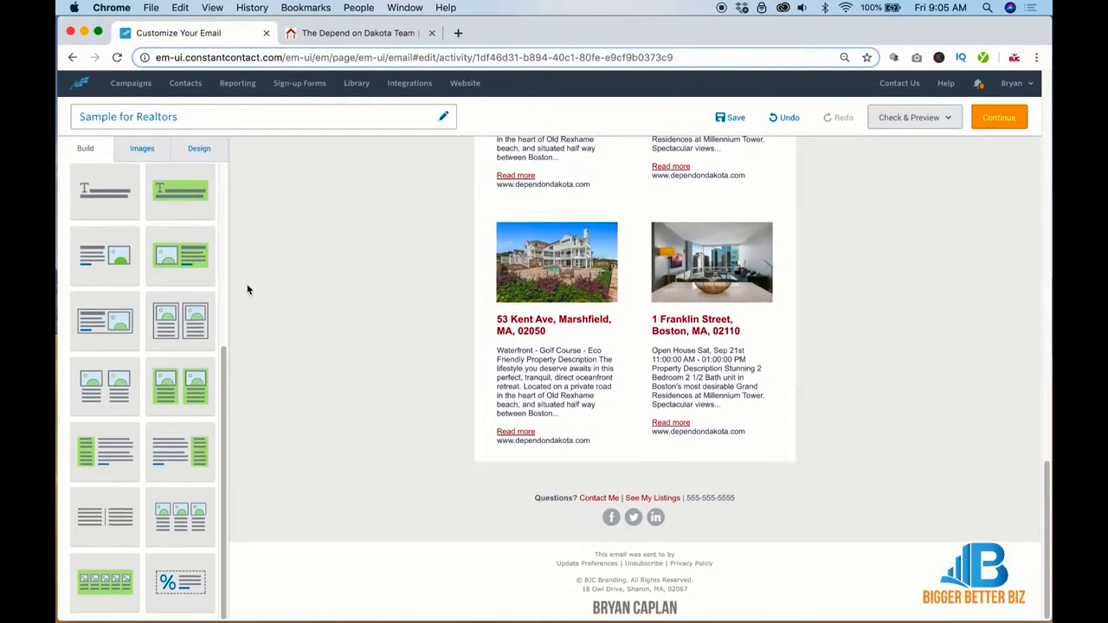
# Step: Add a Spacer block below the listings section and lower its height to 20
pyautogui.scroll(5, 222, 211)
pyautogui.moveTo(169, 255); pyautogui.dragTo(311, 421)
pyautogui.click(312, 423)
pyautogui.moveTo(143, 260); pyautogui.dragTo(627, 462)
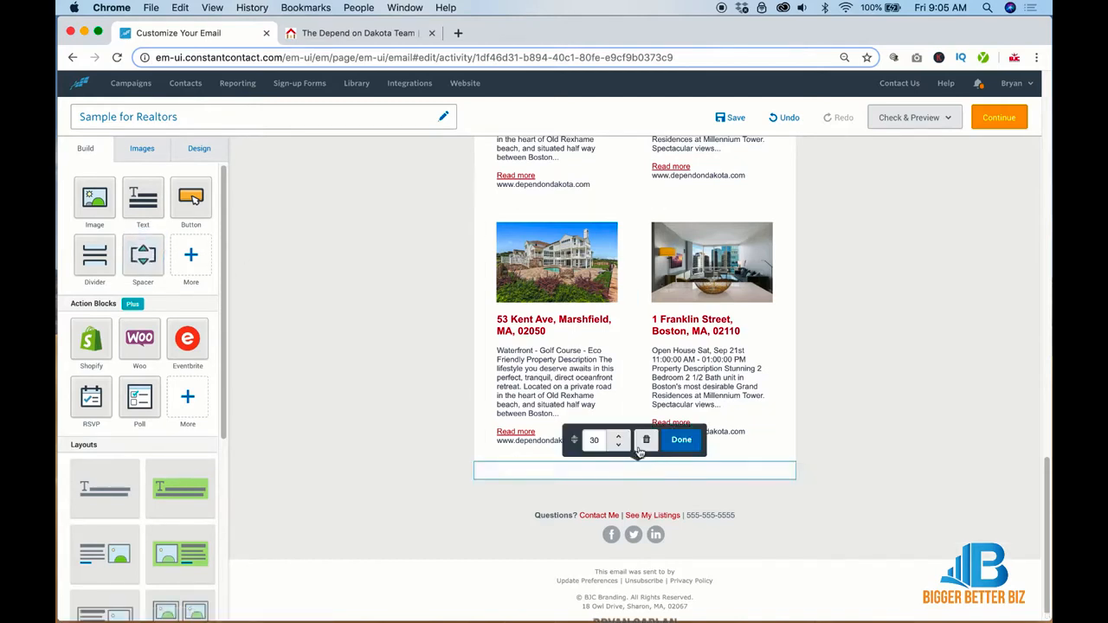
pyautogui.click(619, 446)
pyautogui.click(619, 445)
pyautogui.click(619, 446)
pyautogui.click(618, 446)
pyautogui.click(619, 446)
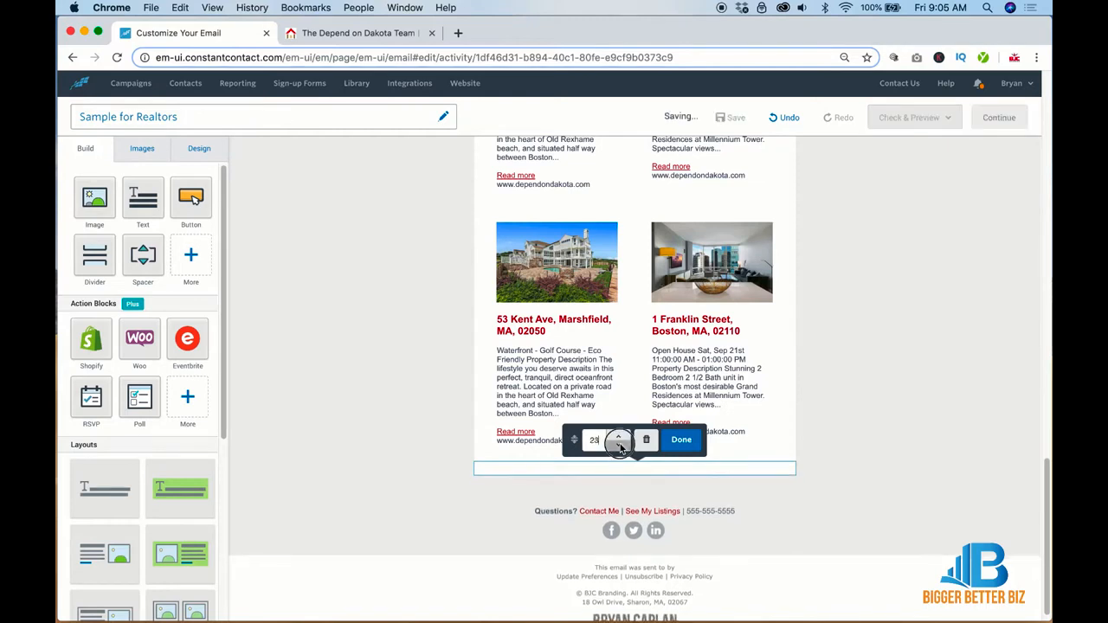
pyautogui.click(619, 446)
pyautogui.click(619, 446)
pyautogui.click(619, 446)
pyautogui.click(619, 445)
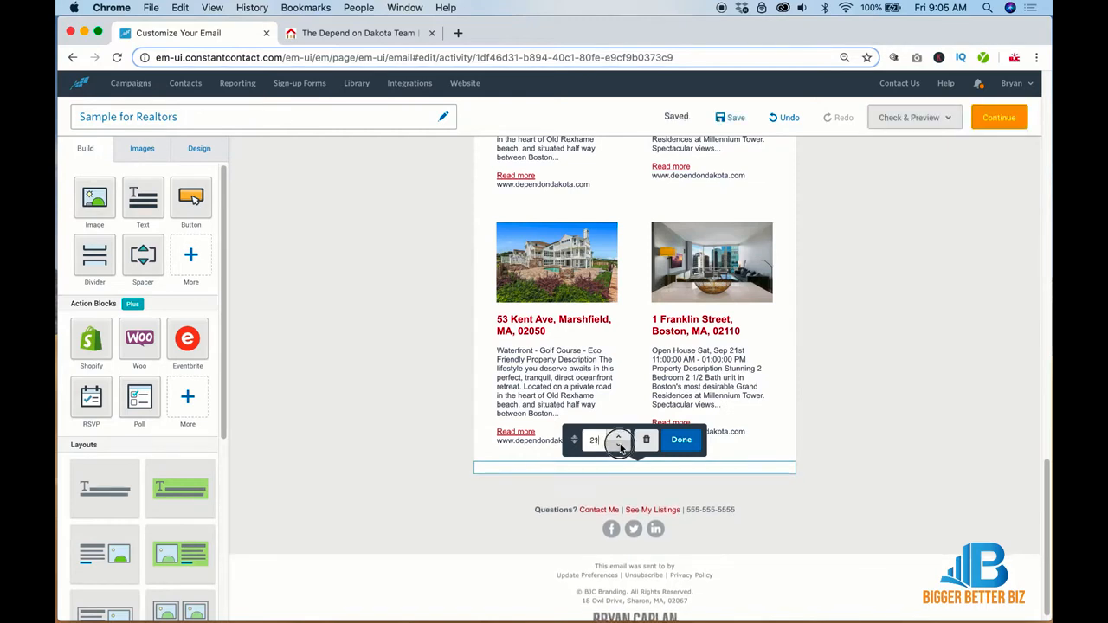
pyautogui.click(855, 502)
# Step: Duplicate the spacer block and nudge the spacer row up just above the footer
pyautogui.moveTo(805, 493)
pyautogui.click(754, 494)
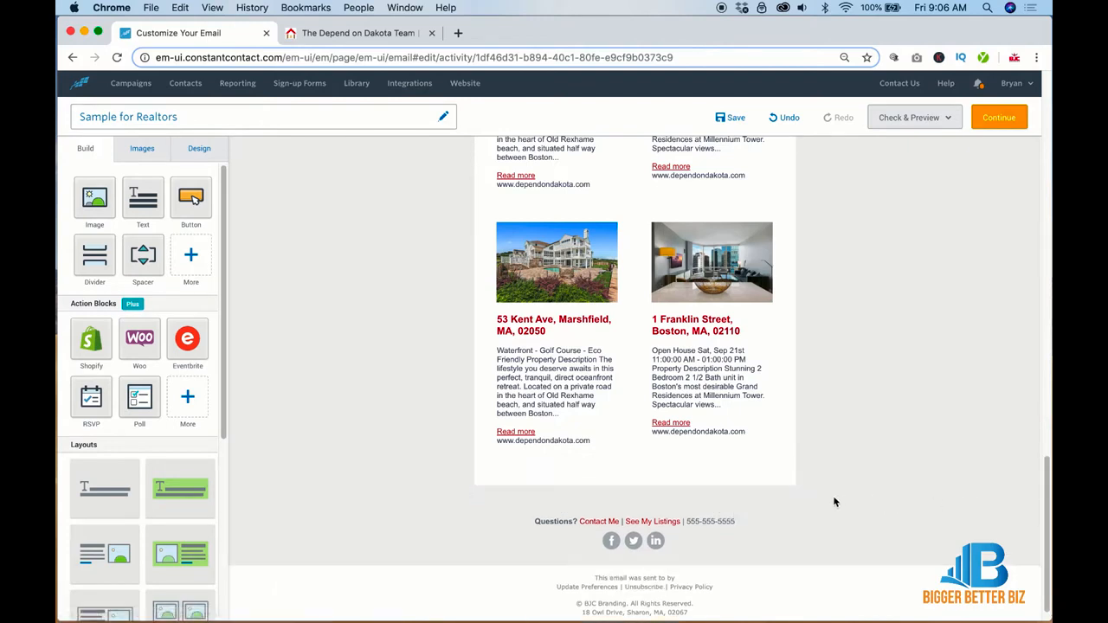
pyautogui.click(806, 515)
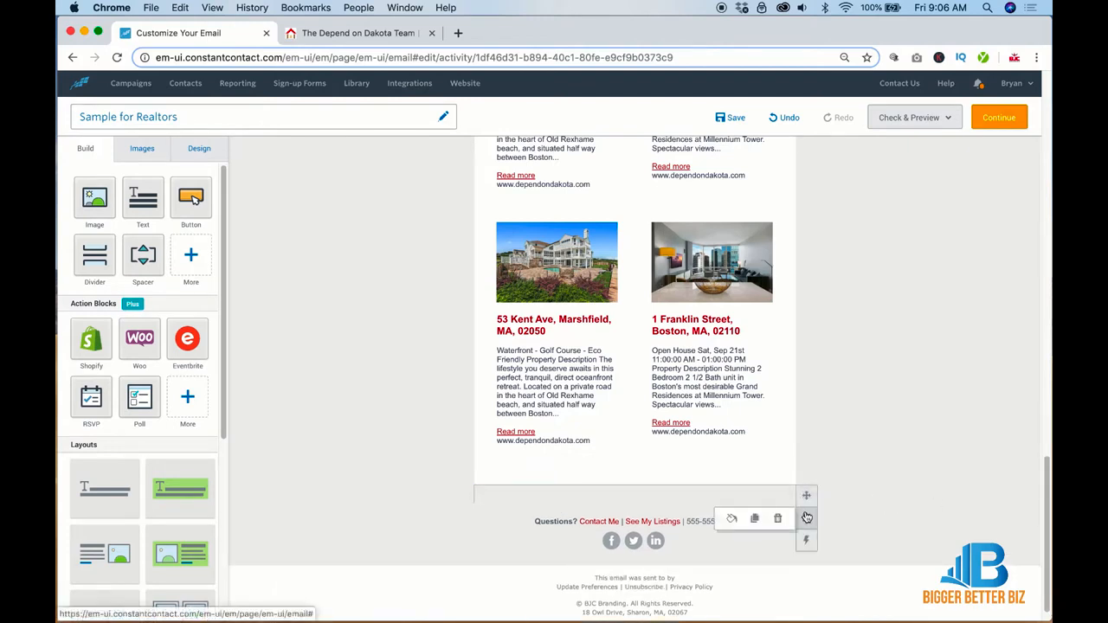
pyautogui.click(752, 515)
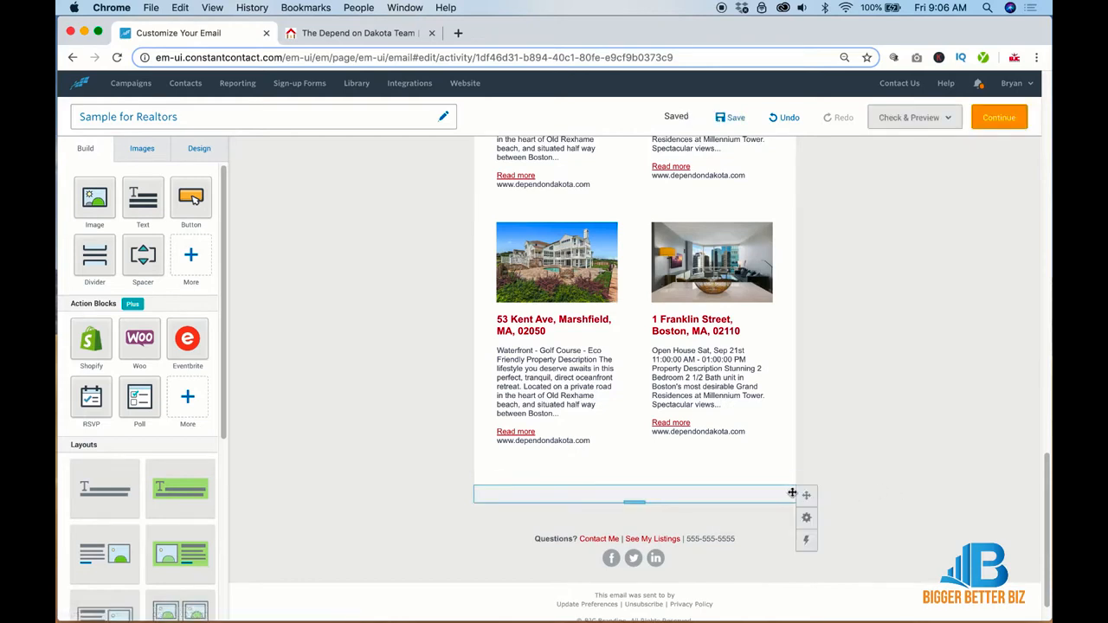
pyautogui.moveTo(797, 492); pyautogui.dragTo(796, 480)
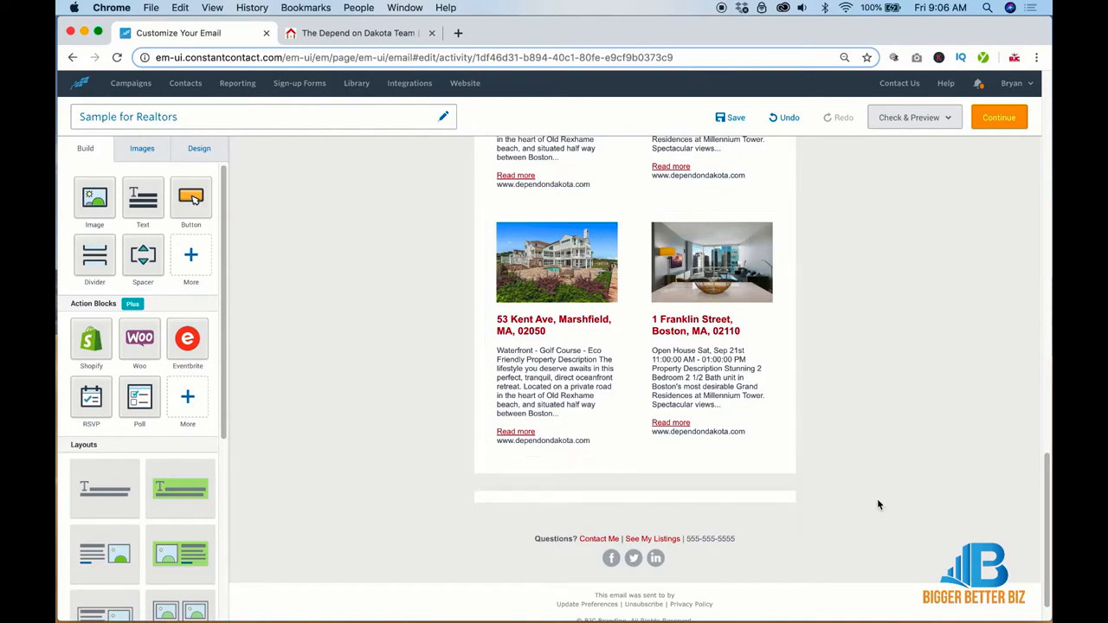
pyautogui.scroll(-2, 877, 505)
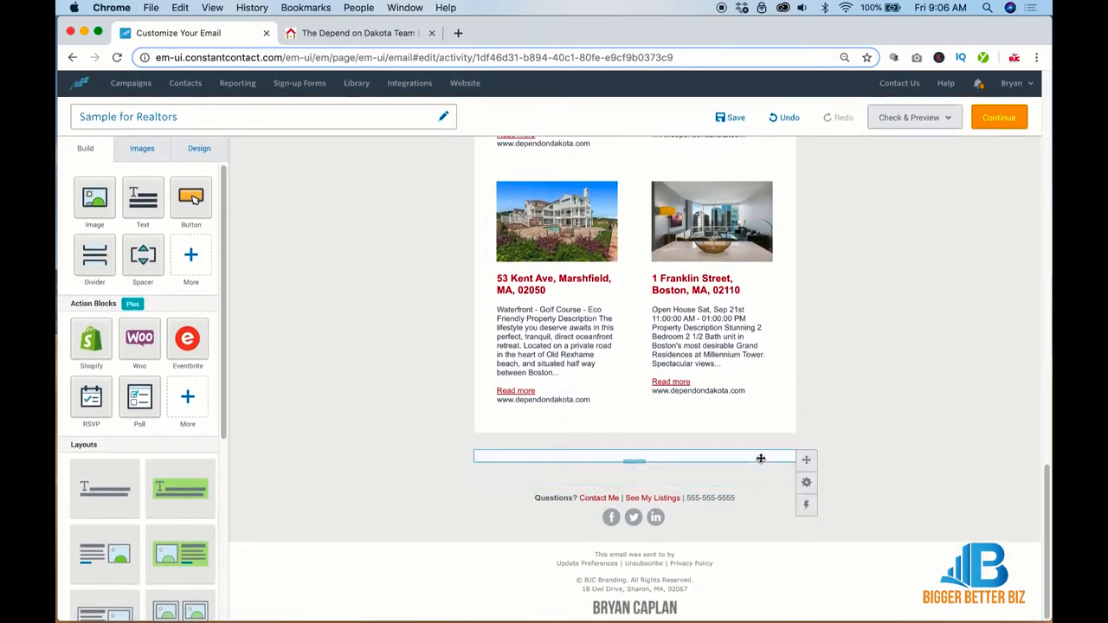
pyautogui.moveTo(806, 483)
pyautogui.click(756, 484)
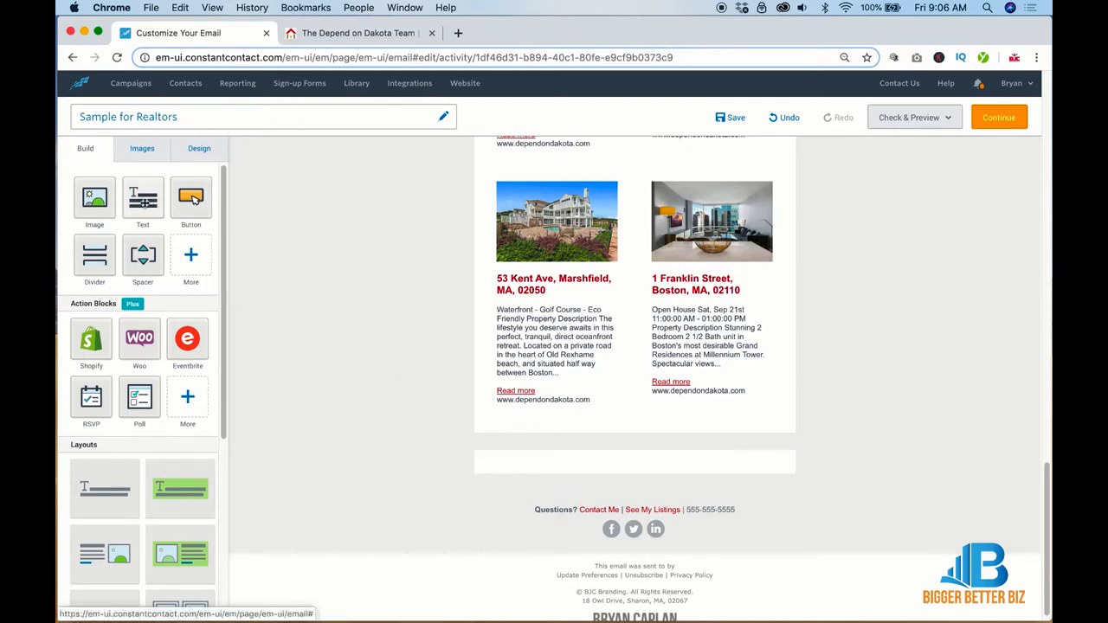
# Step: Add a Text block in the spacer row and move a copy of 'These are My Latest Listings' into it
pyautogui.moveTo(143, 198); pyautogui.dragTo(661, 462)
pyautogui.scroll(5, 863, 443)
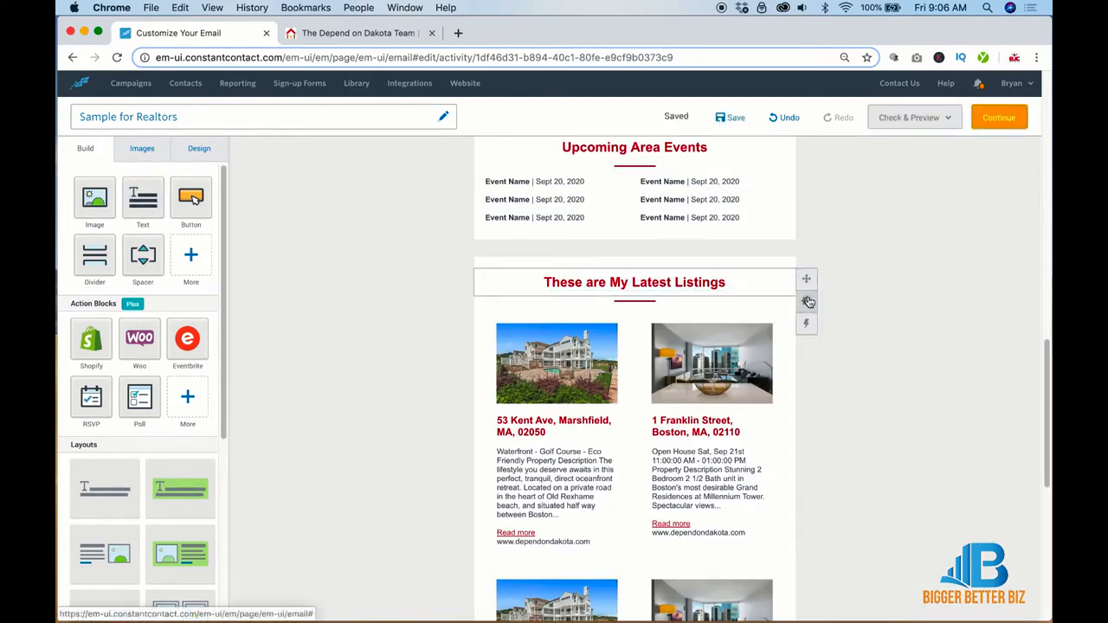
pyautogui.click(807, 301)
pyautogui.click(755, 302)
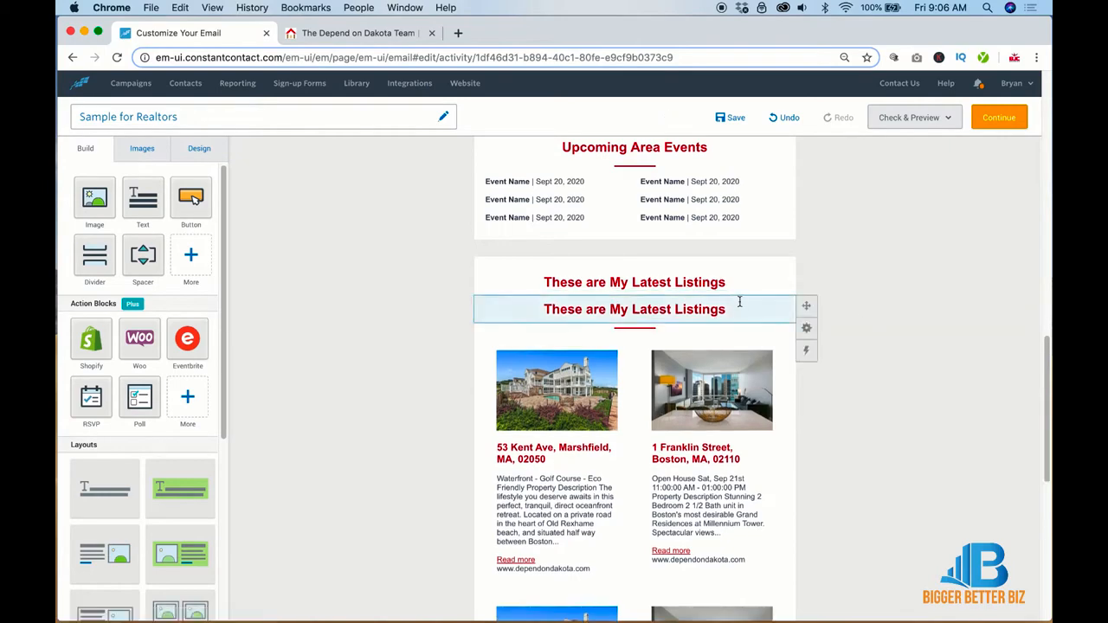
pyautogui.moveTo(786, 479)
pyautogui.mouseDown()
pyautogui.moveTo(784, 602)
pyautogui.moveTo(788, 486)
pyautogui.mouseUp()
# Step: Move the divider under the Latest Listings heading down into the new bottom section
pyautogui.scroll(5, 833, 440)
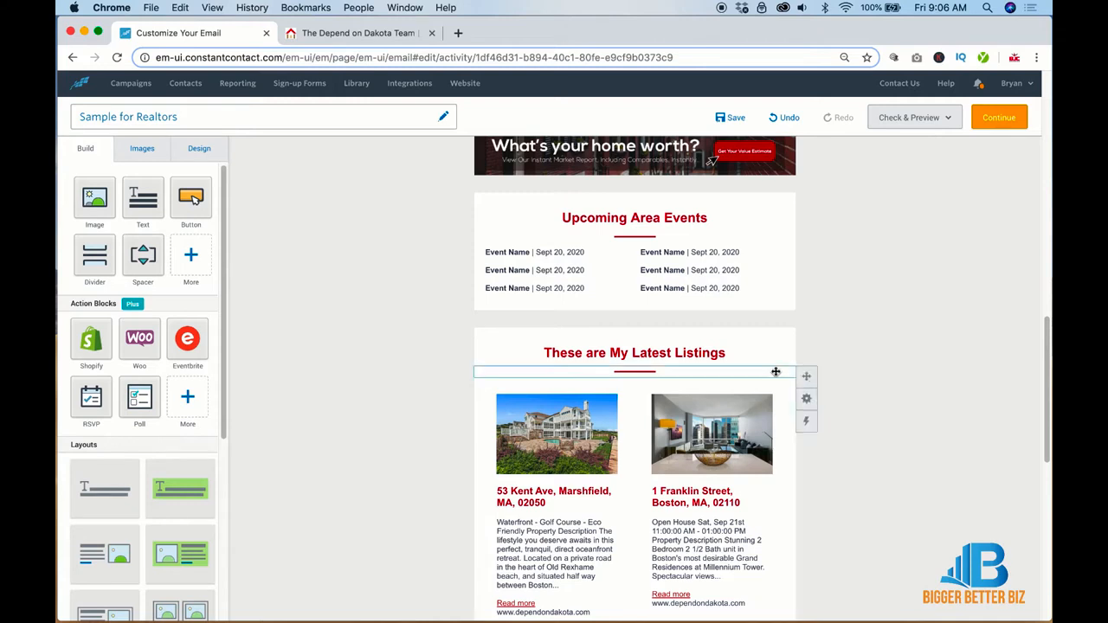
pyautogui.click(756, 399)
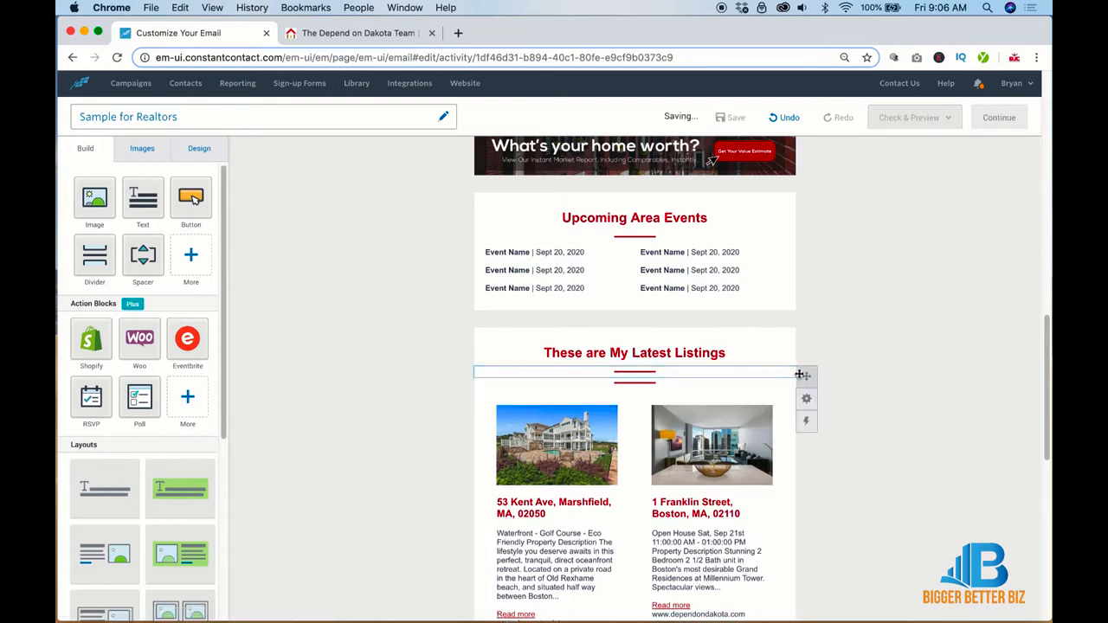
pyautogui.moveTo(806, 375); pyautogui.dragTo(774, 487)
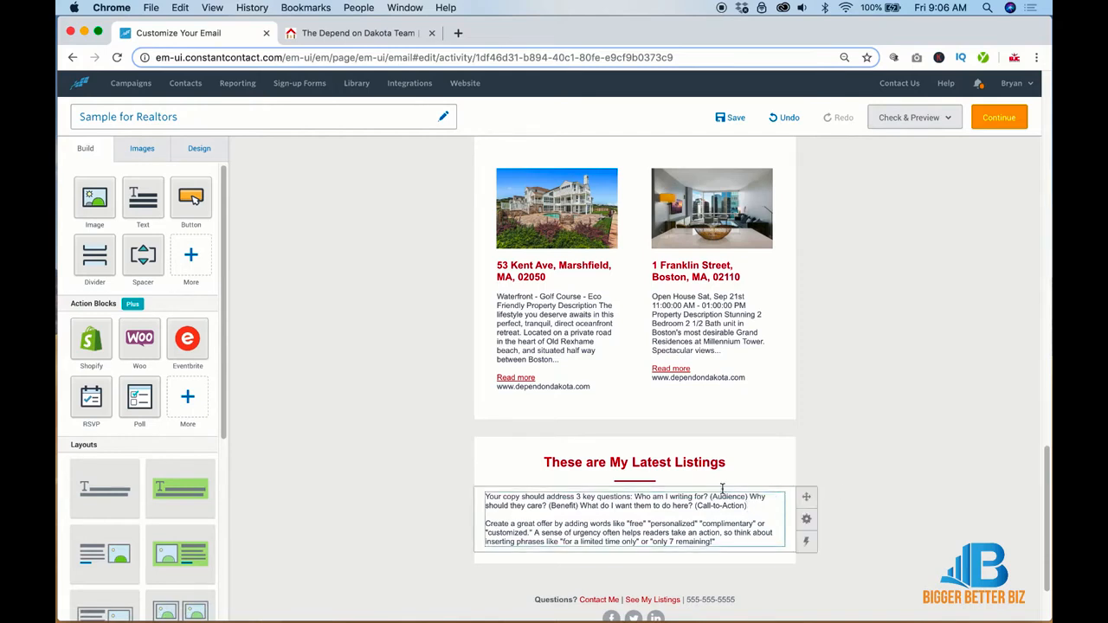
# Step: Rename the new heading 'Areas We Cover!' and switch to the Depend on Dakota website
pyautogui.tripleClick(633, 463)
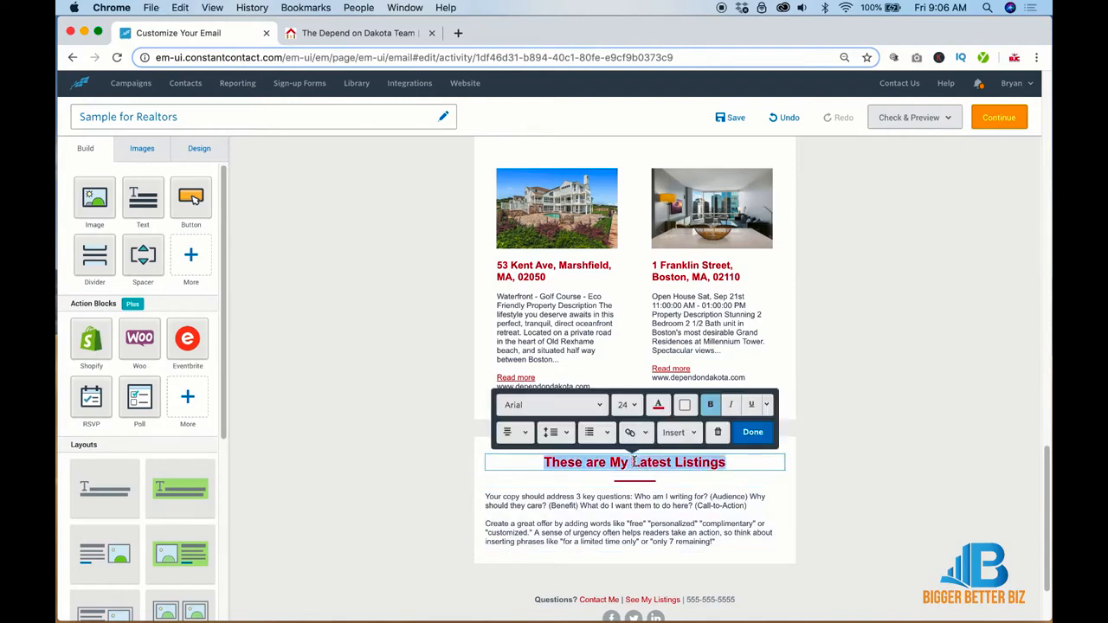
pyautogui.write('Areas ')
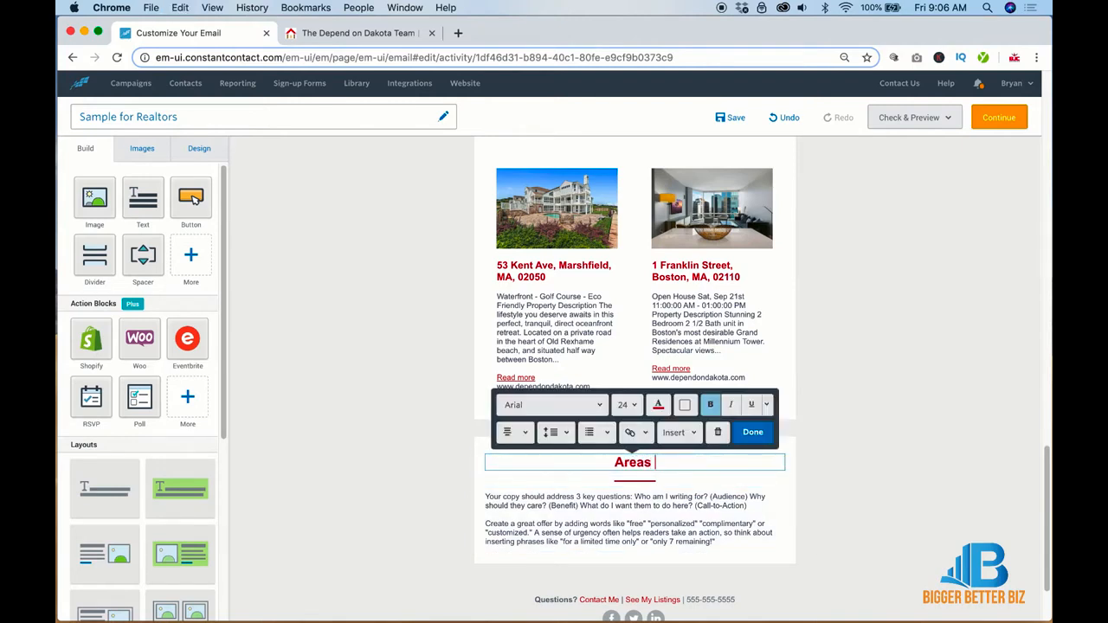
pyautogui.write('We Cover!')
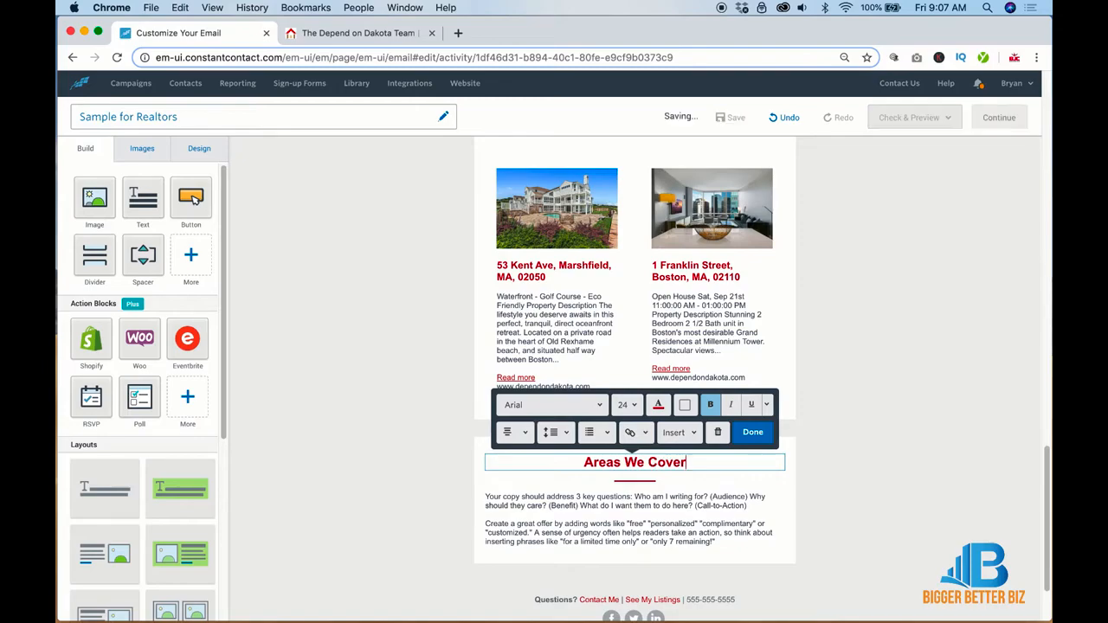
pyautogui.click(355, 33)
pyautogui.scroll(-10, 544, 362)
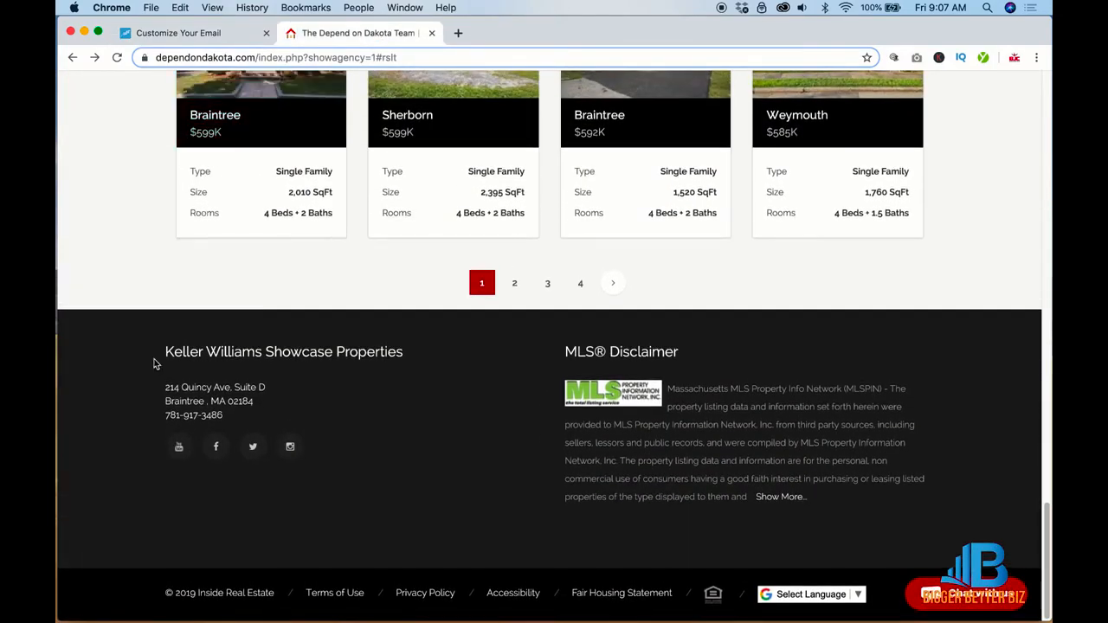
# Step: Select the Areas We Cover town links in the Depend on Dakota home page footer, then return to the email
pyautogui.scroll(15, 153, 350)
pyautogui.click(216, 138)
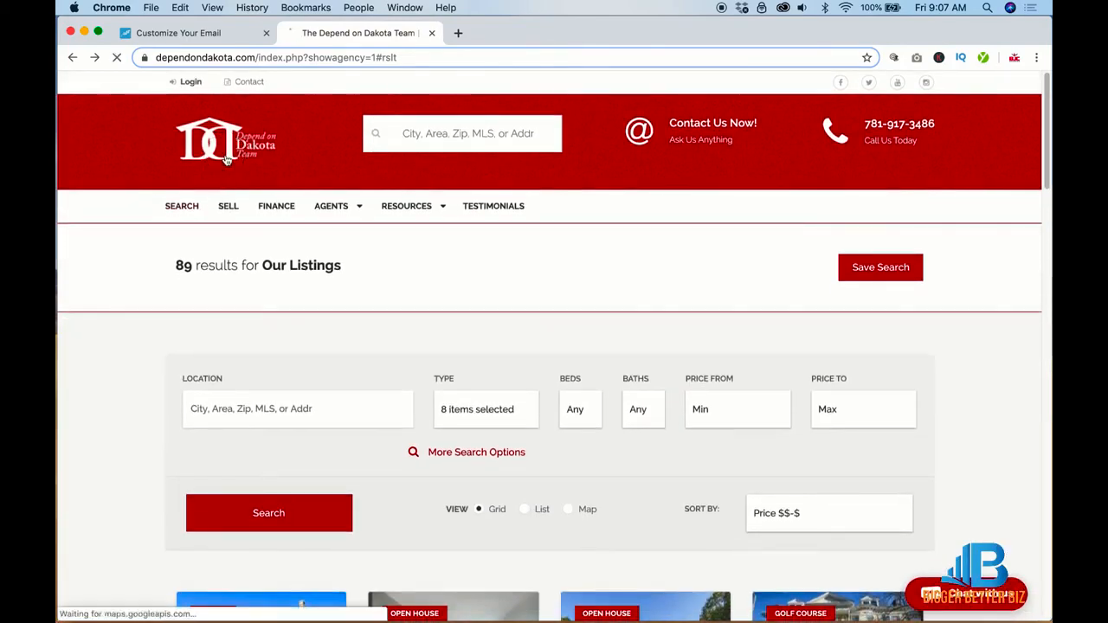
pyautogui.scroll(-10, 449, 351)
pyautogui.scroll(-10, 449, 352)
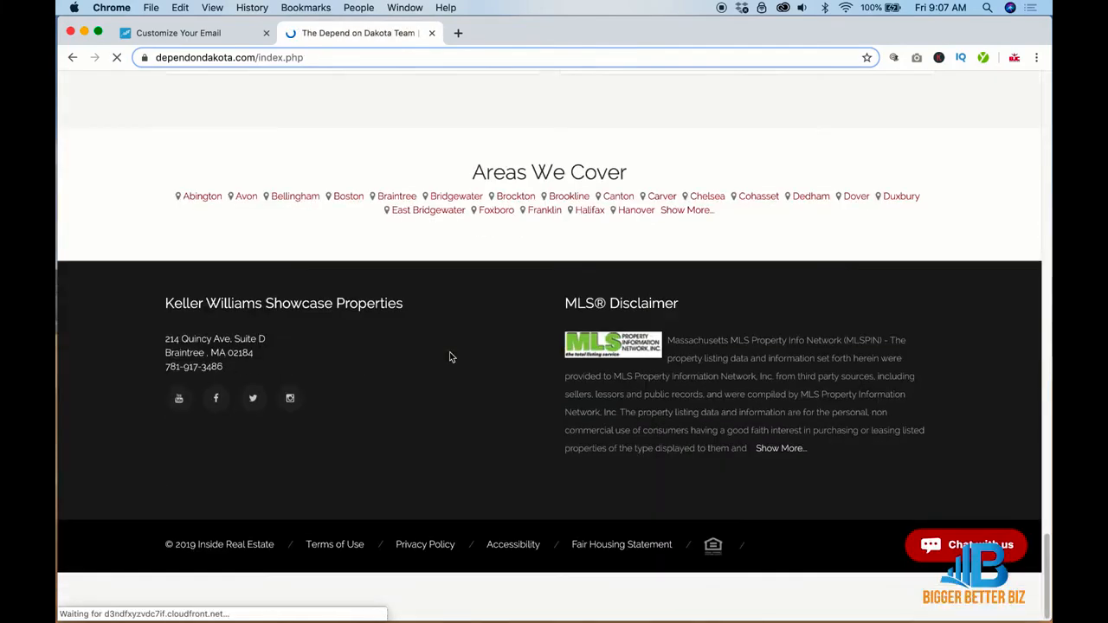
pyautogui.moveTo(723, 266); pyautogui.dragTo(183, 246)
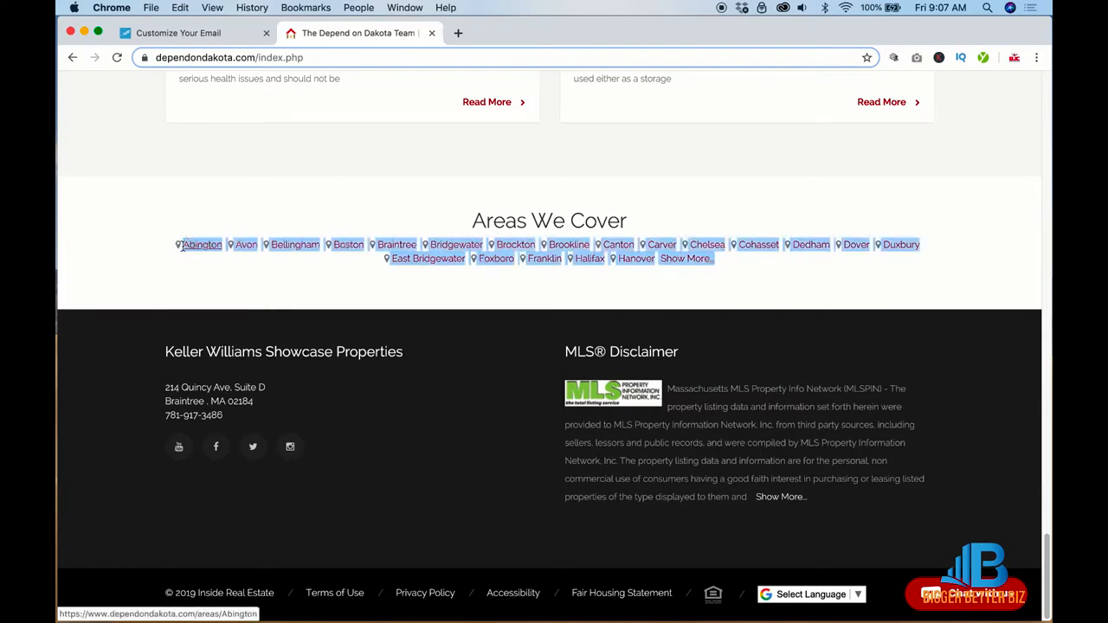
pyautogui.click(211, 35)
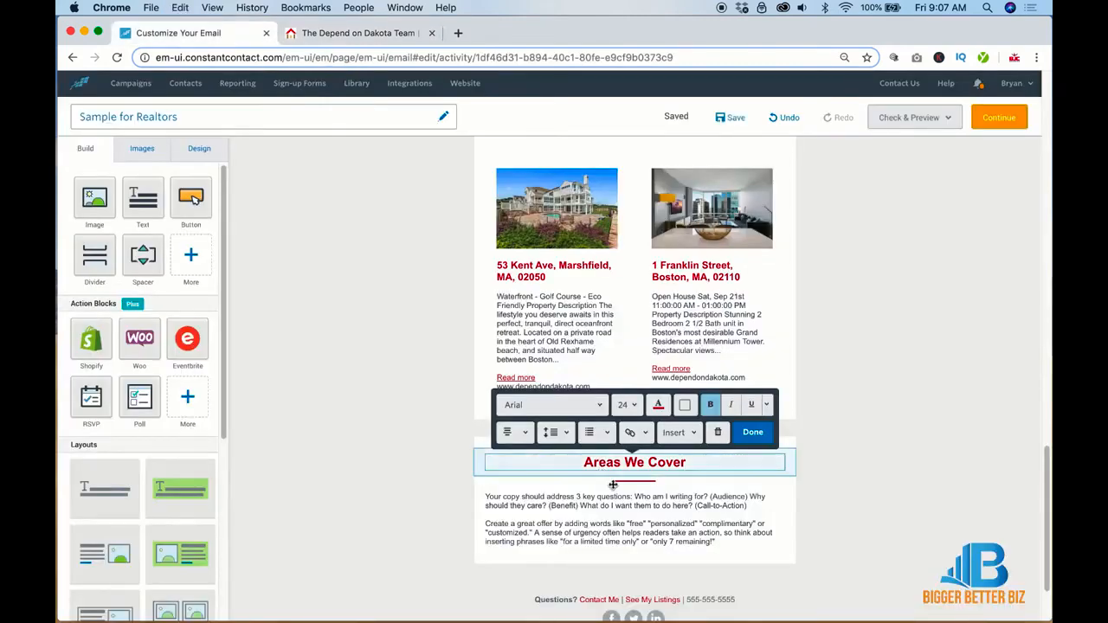
# Step: Replace the Areas We Cover body copy with the pasted town links and remove the bullet
pyautogui.click(626, 516)
pyautogui.hotkey('ctrl', 'a')
pyautogui.write('Abington Avon Bellingham Boston Braintree Bridgewater Brockton Brookline Canton Carver Chelsea Cohasset Dedham Dover Duxbury East Bridgewater Foxboro Franklin Halifax Hanover Show More...')
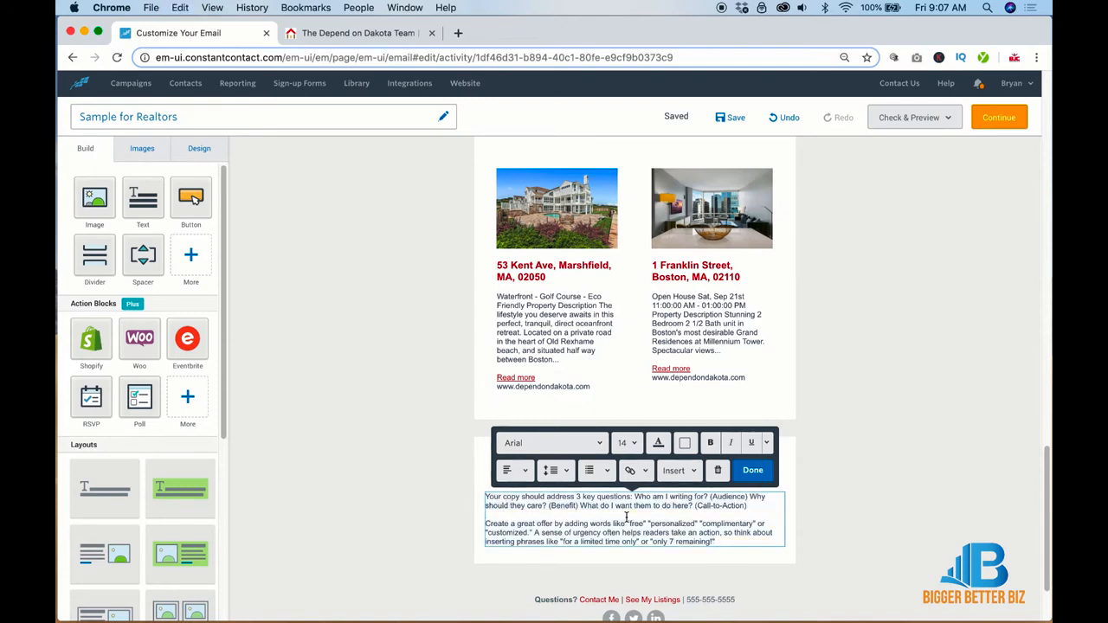
pyautogui.press('super+a')
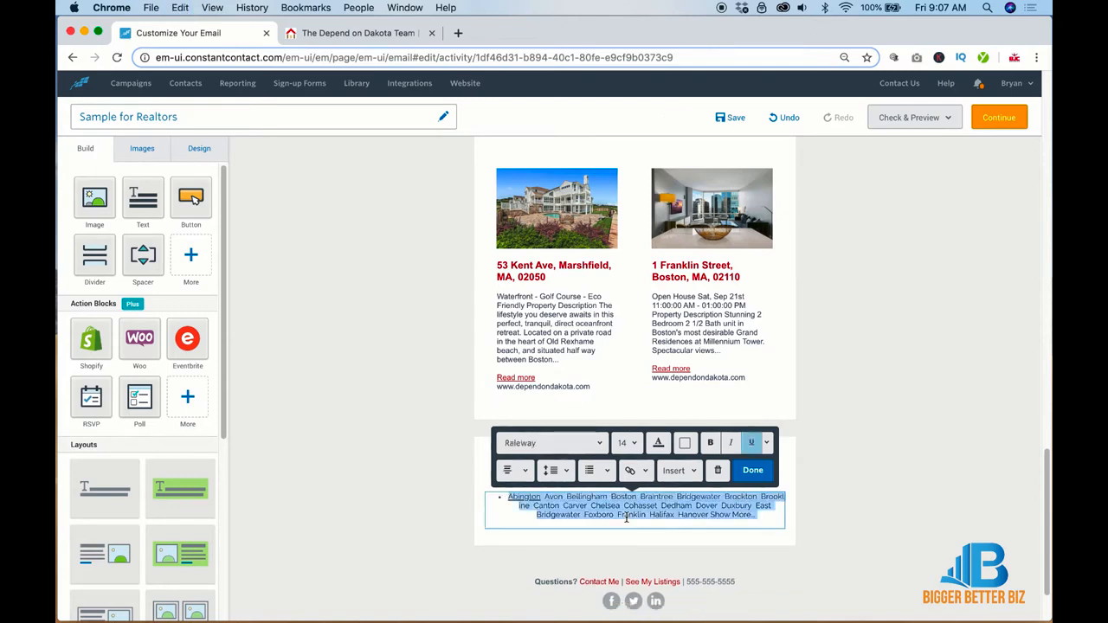
pyautogui.click(508, 497)
pyautogui.press('BackSpace')
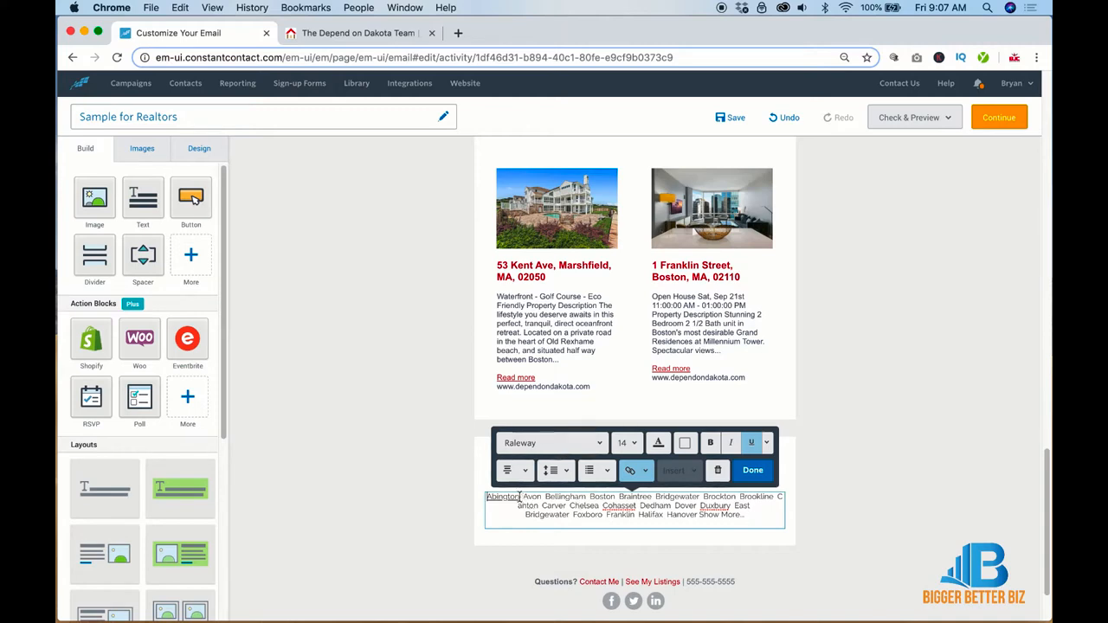
# Step: Colour the whole town list red
pyautogui.press('super+a')
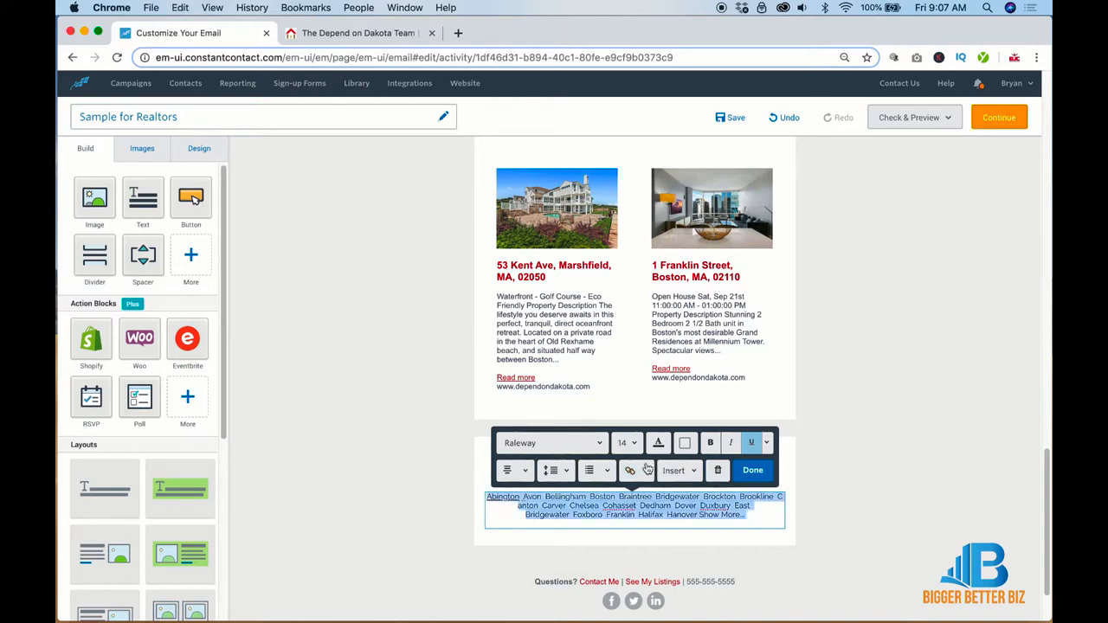
pyautogui.click(660, 443)
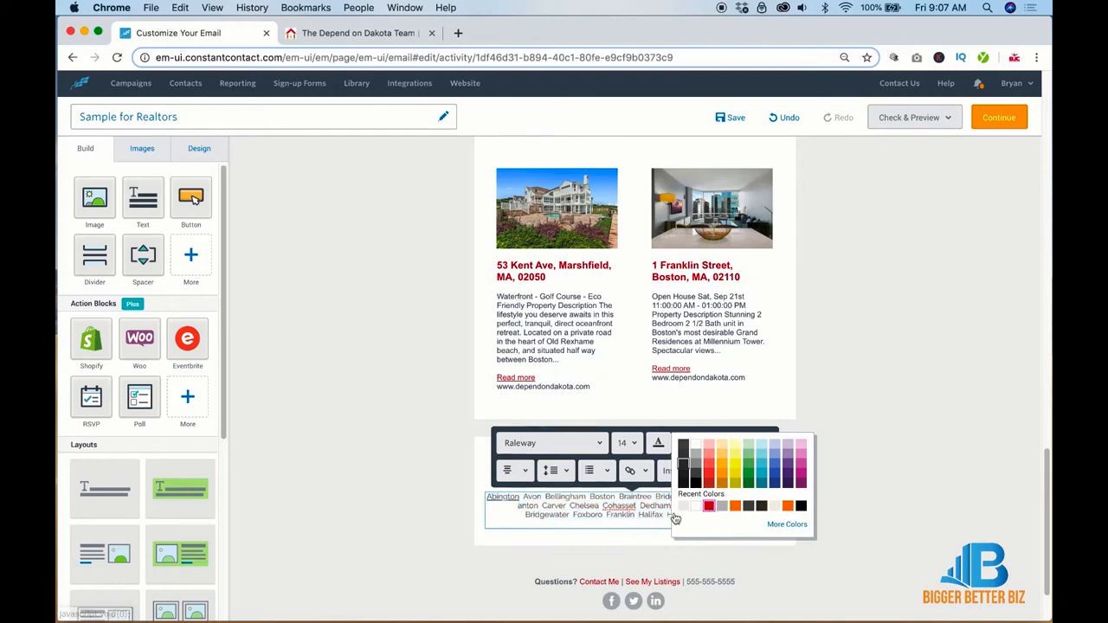
pyautogui.click(677, 519)
pyautogui.click(526, 497)
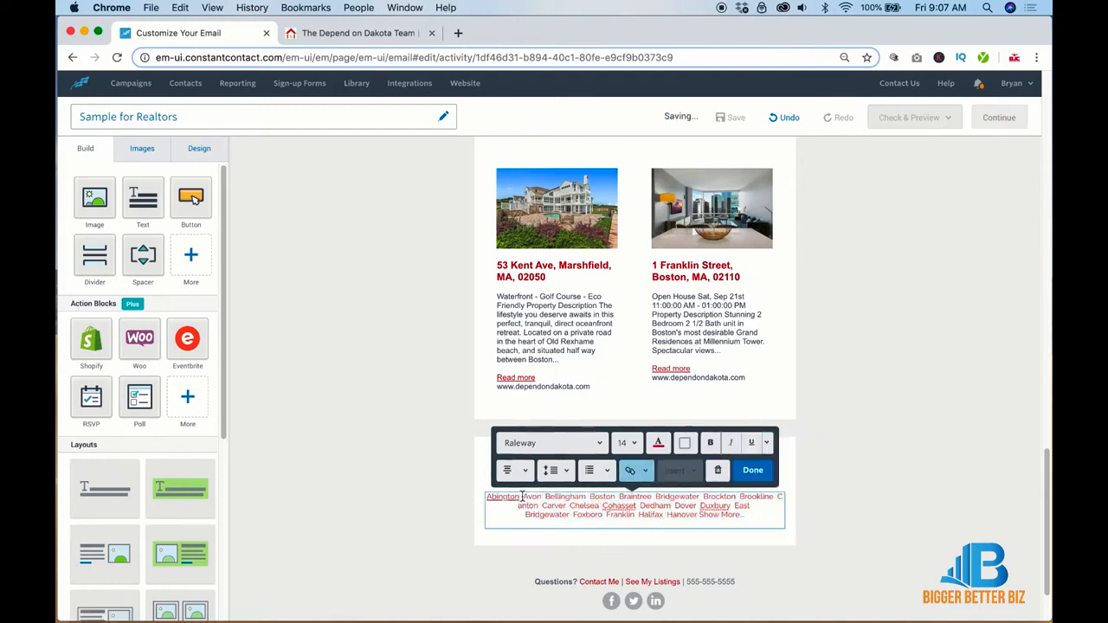
# Step: Underline Avon, Bellingham, Boston and Braintree in the town list
pyautogui.moveTo(524, 496); pyautogui.dragTo(538, 496)
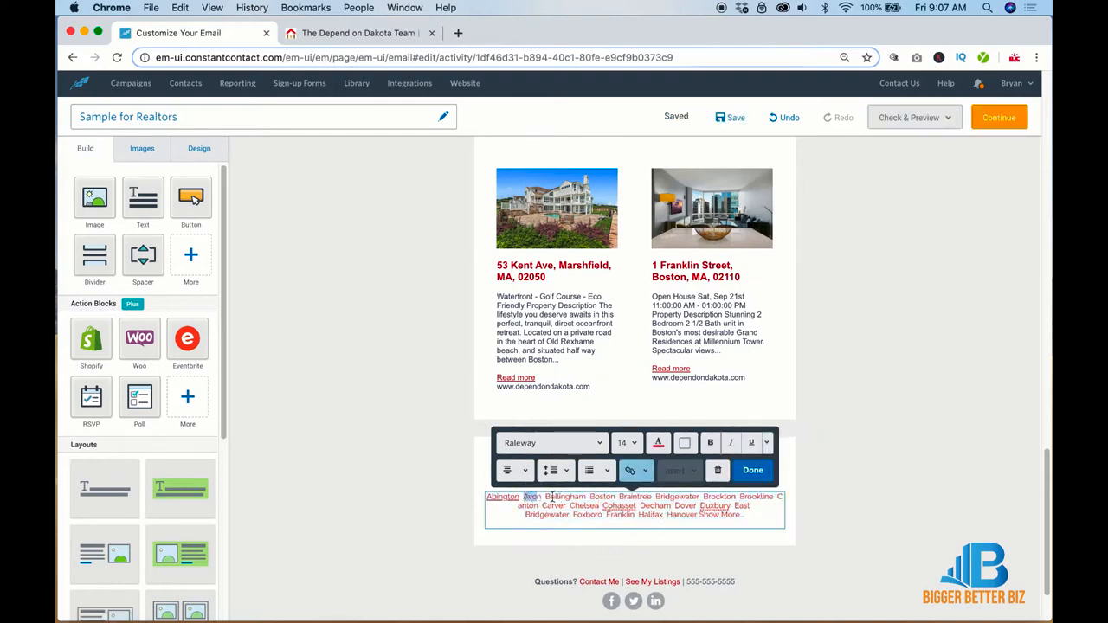
pyautogui.click(539, 496)
pyautogui.moveTo(542, 496); pyautogui.dragTo(527, 497)
pyautogui.click(751, 443)
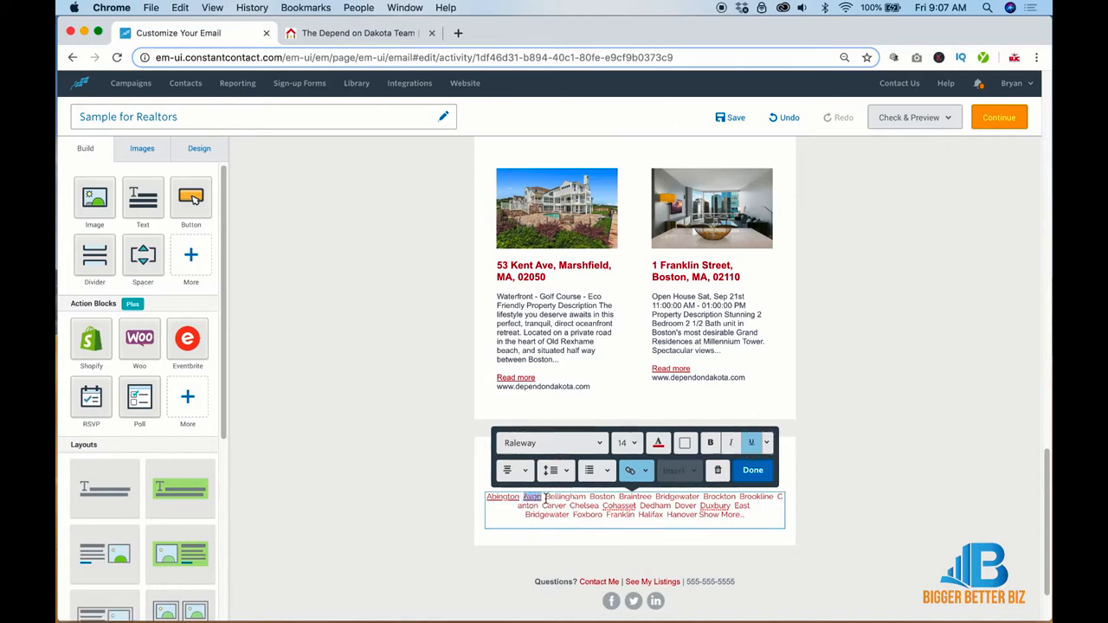
pyautogui.moveTo(546, 497); pyautogui.dragTo(651, 497)
pyautogui.click(751, 443)
pyautogui.click(749, 442)
pyautogui.click(750, 443)
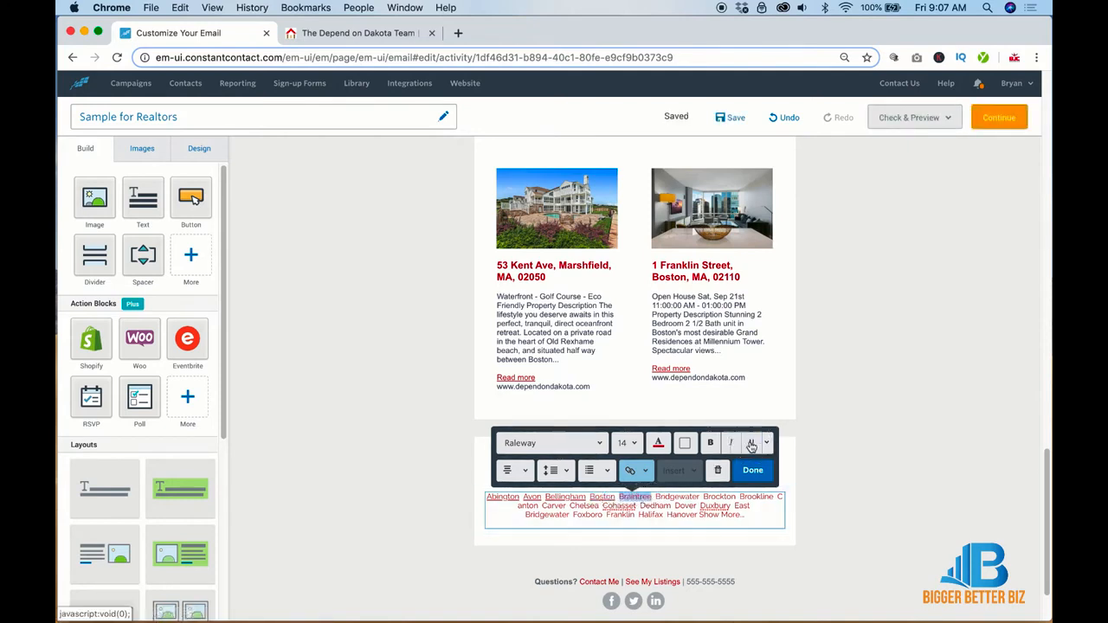
pyautogui.click(842, 471)
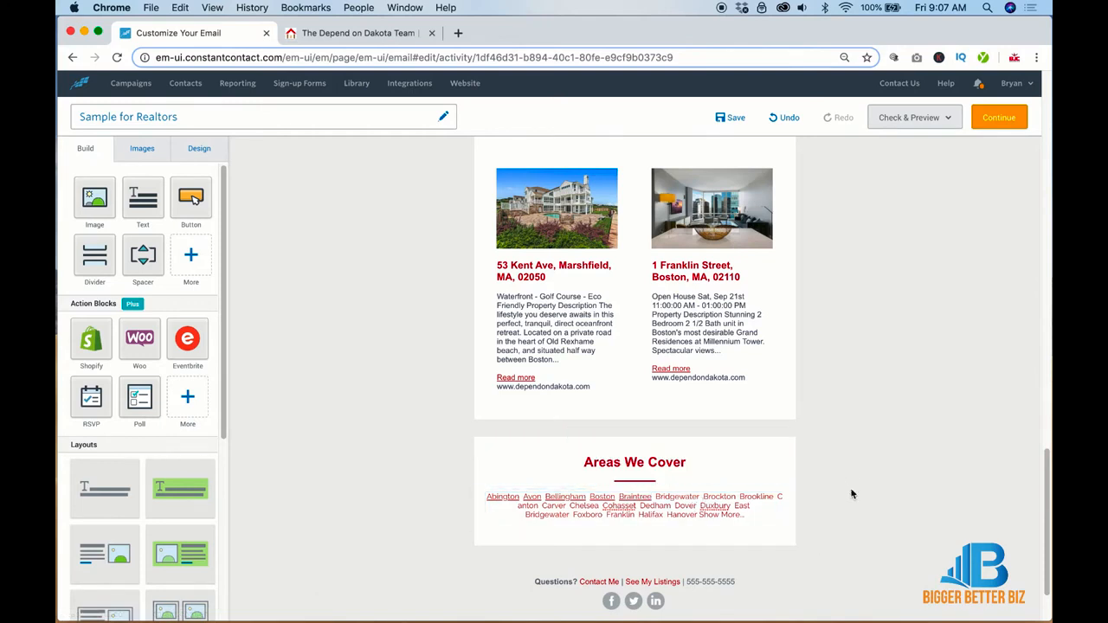
# Step: Scroll back to the top of the email editor
pyautogui.scroll(15, 852, 493)
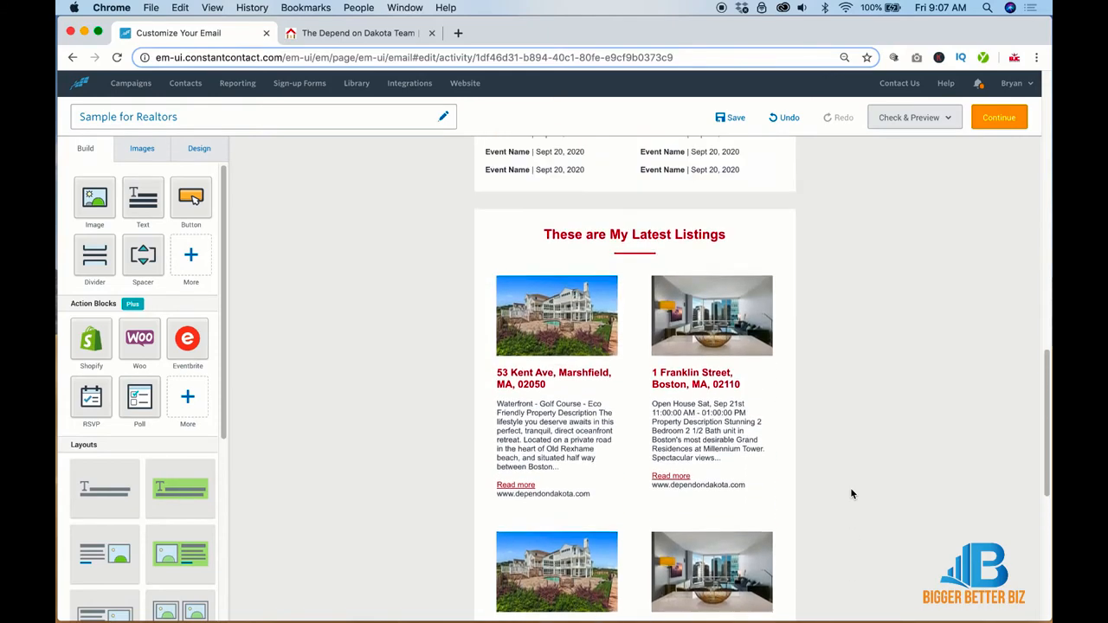
pyautogui.scroll(3, 851, 494)
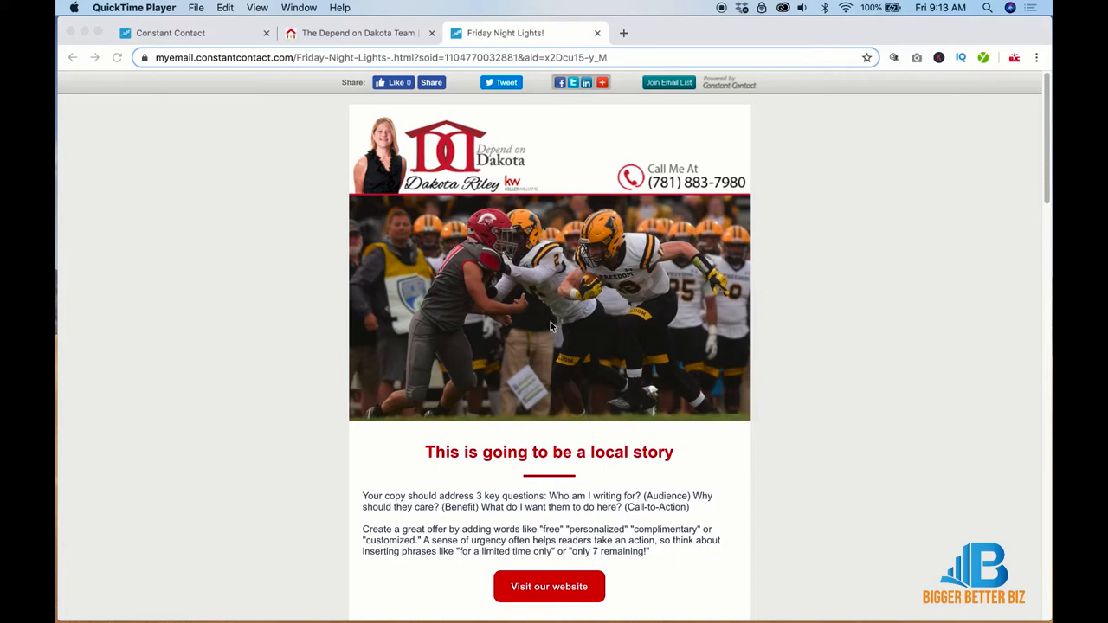
pyautogui.scroll(-1, 551, 327)
pyautogui.scroll(-2, 551, 325)
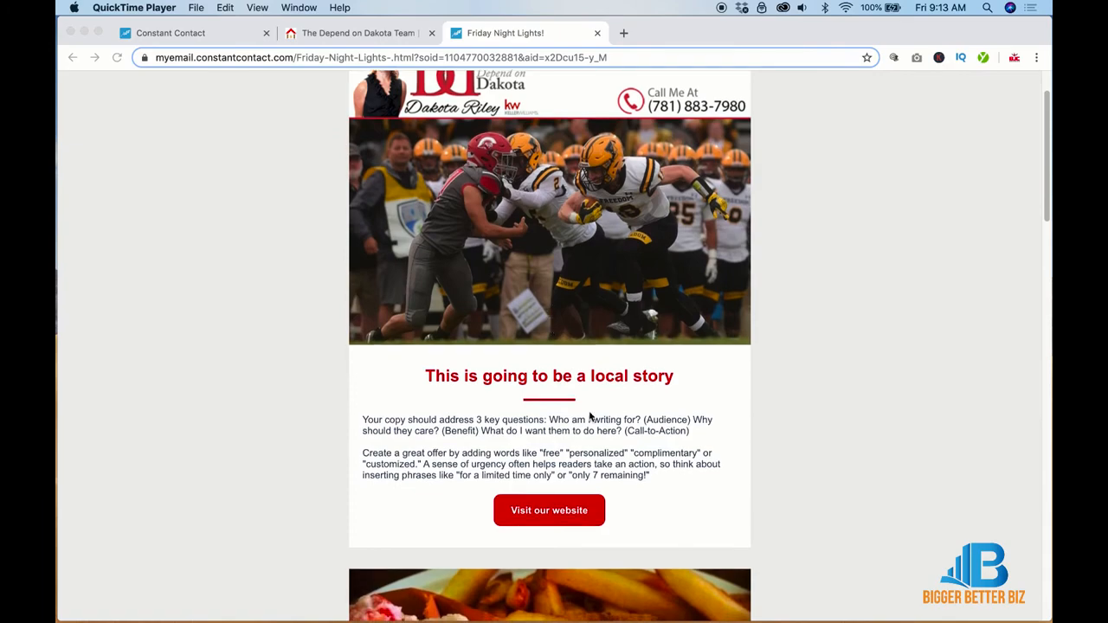
pyautogui.scroll(-3, 589, 418)
pyautogui.scroll(-6, 588, 413)
pyautogui.scroll(10, 589, 411)
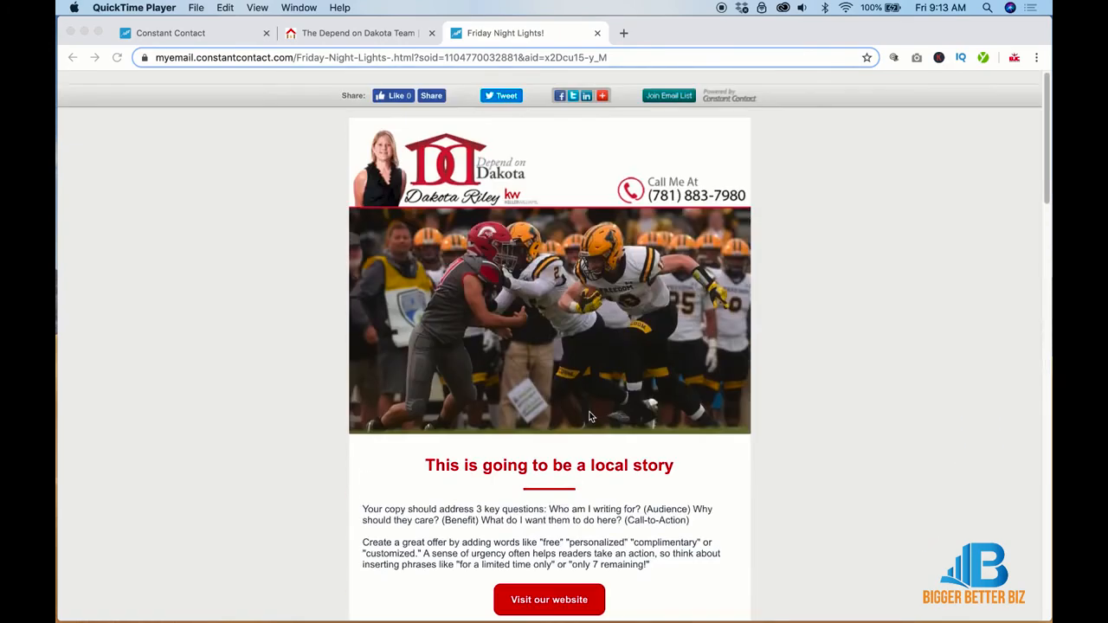
pyautogui.scroll(-5, 744, 387)
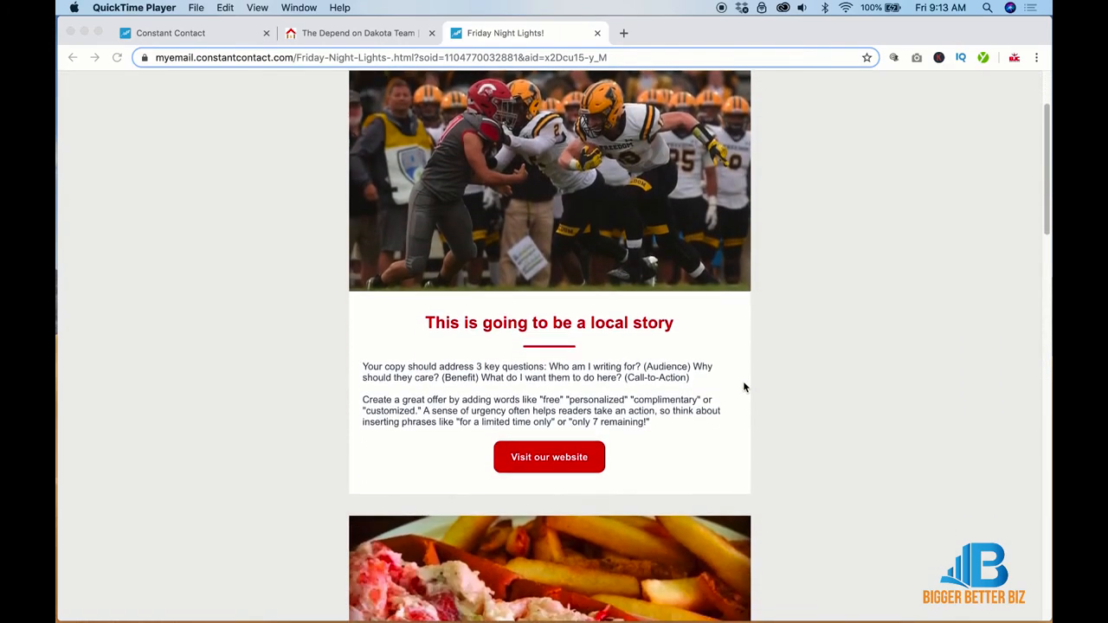
pyautogui.scroll(-12, 743, 387)
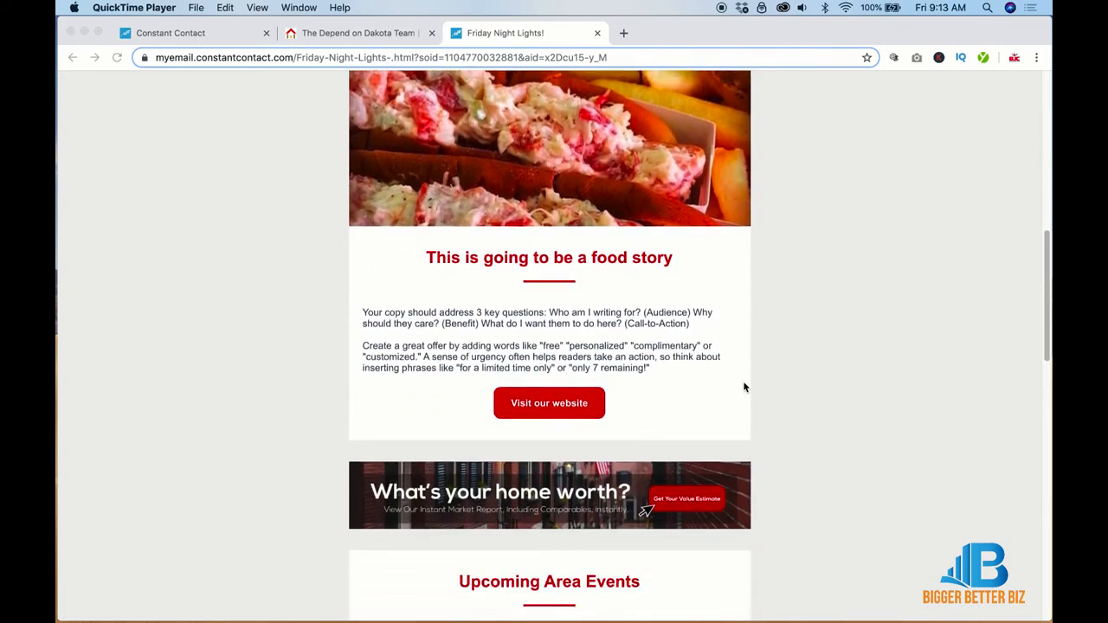
pyautogui.scroll(-12, 743, 387)
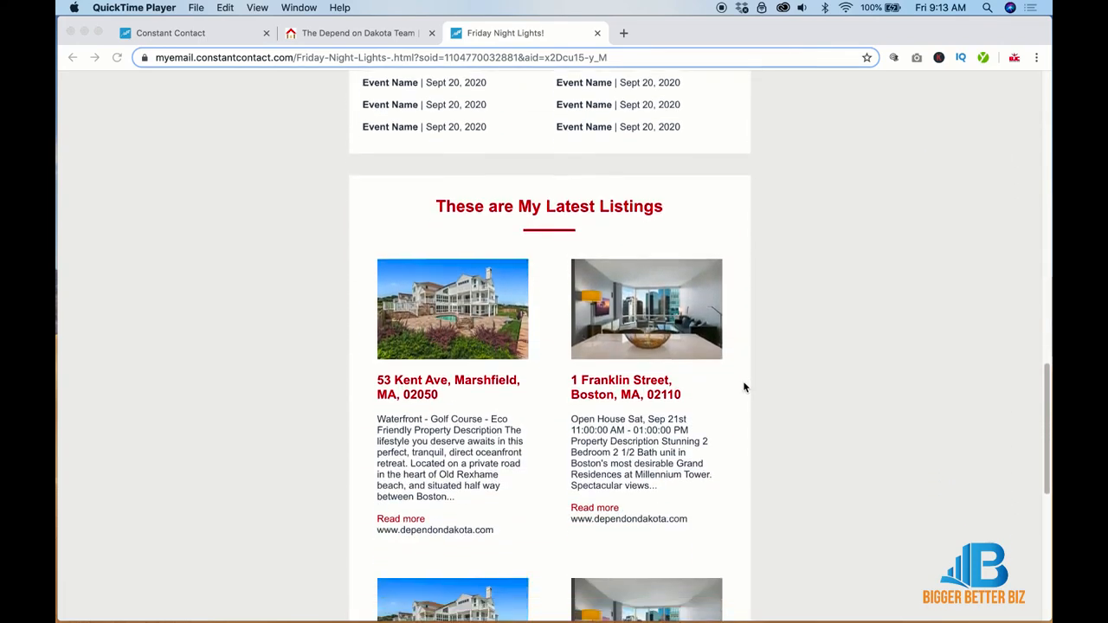
pyautogui.scroll(-7, 744, 387)
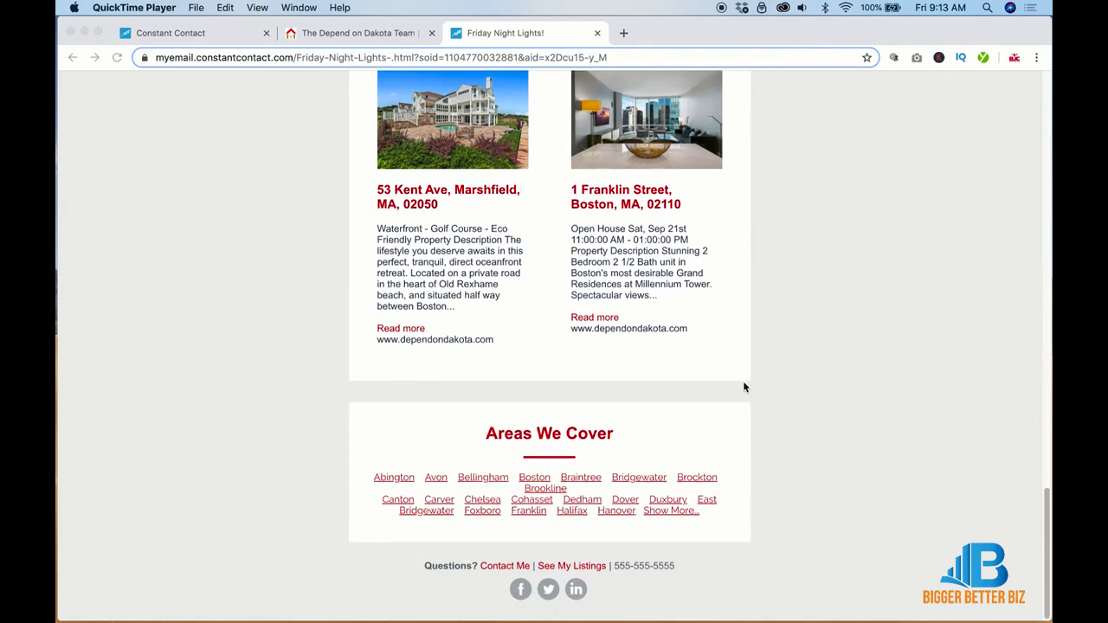
pyautogui.scroll(20, 743, 387)
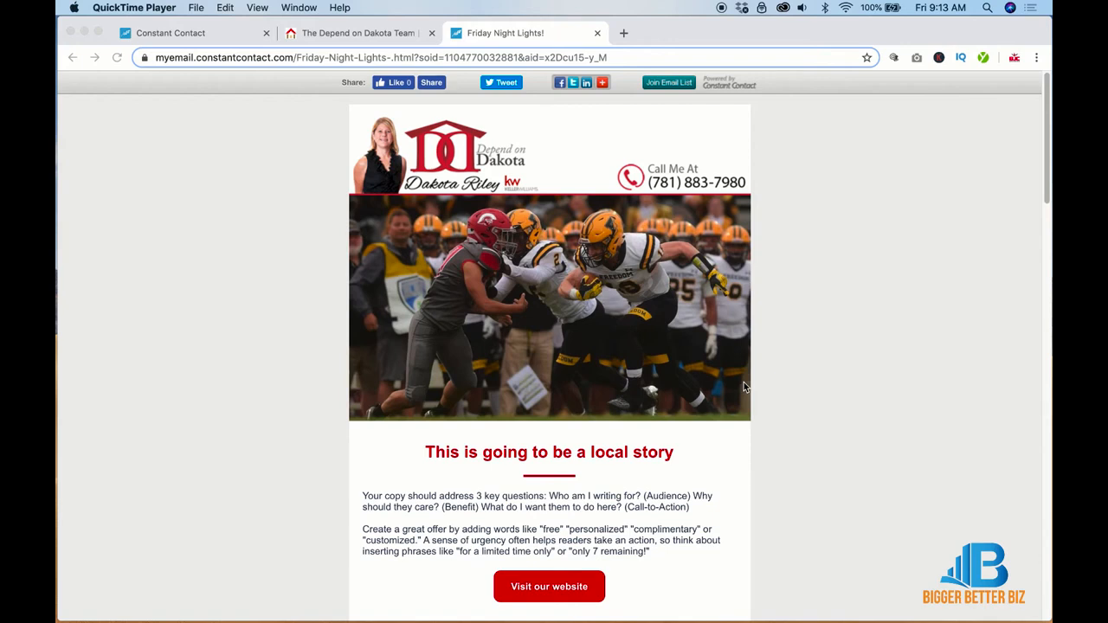
pyautogui.scroll(-5, 744, 381)
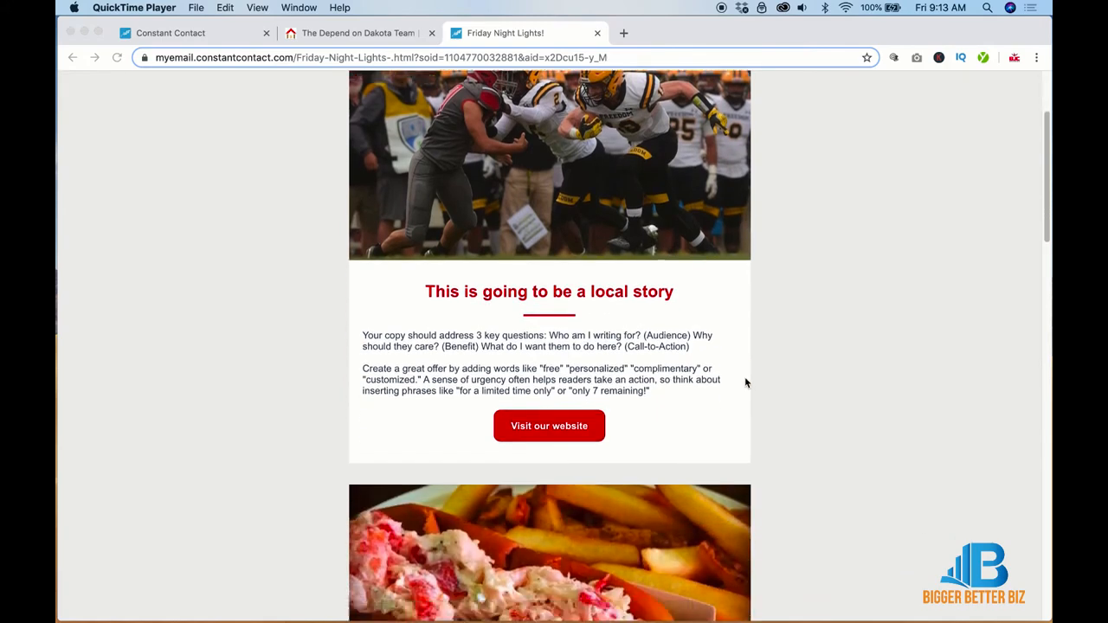
pyautogui.scroll(-1, 745, 382)
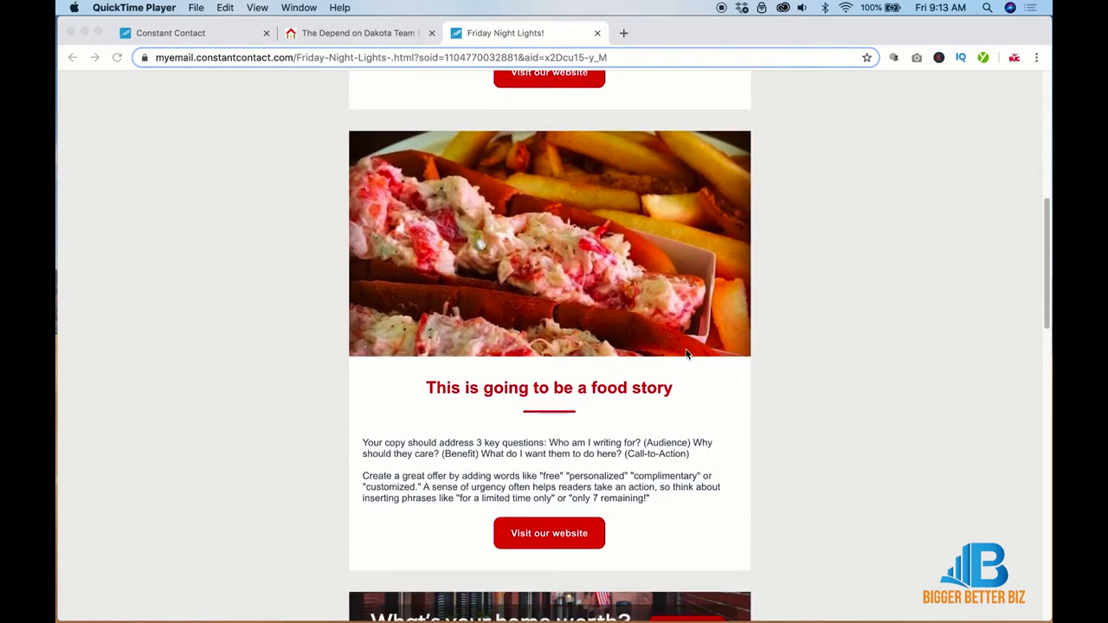
pyautogui.scroll(-7, 682, 350)
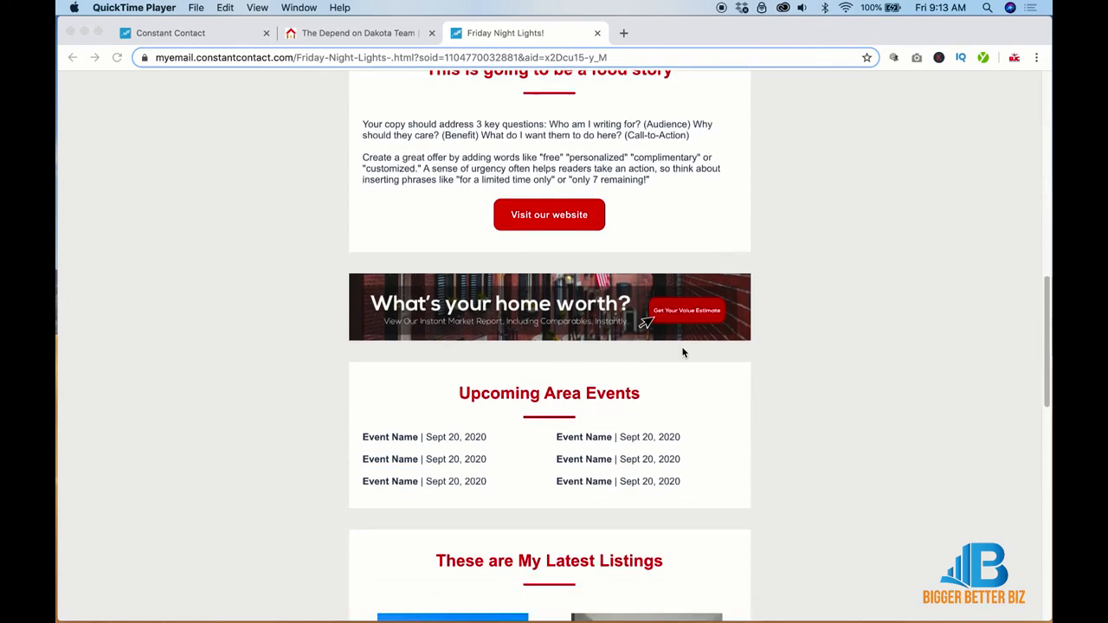
pyautogui.scroll(-4, 829, 366)
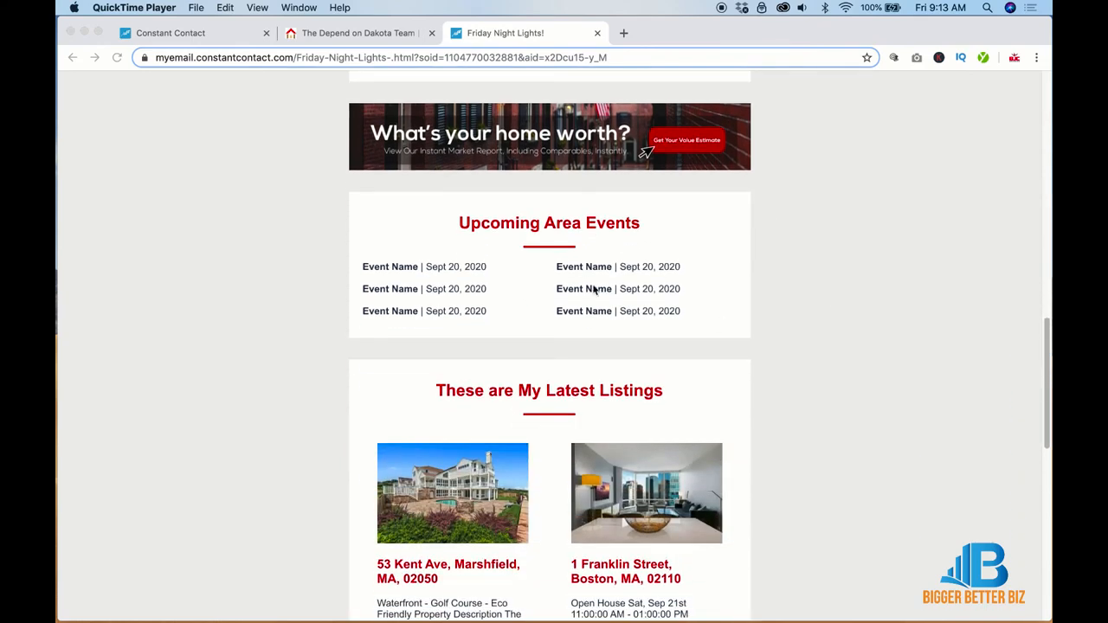
pyautogui.scroll(-6, 593, 291)
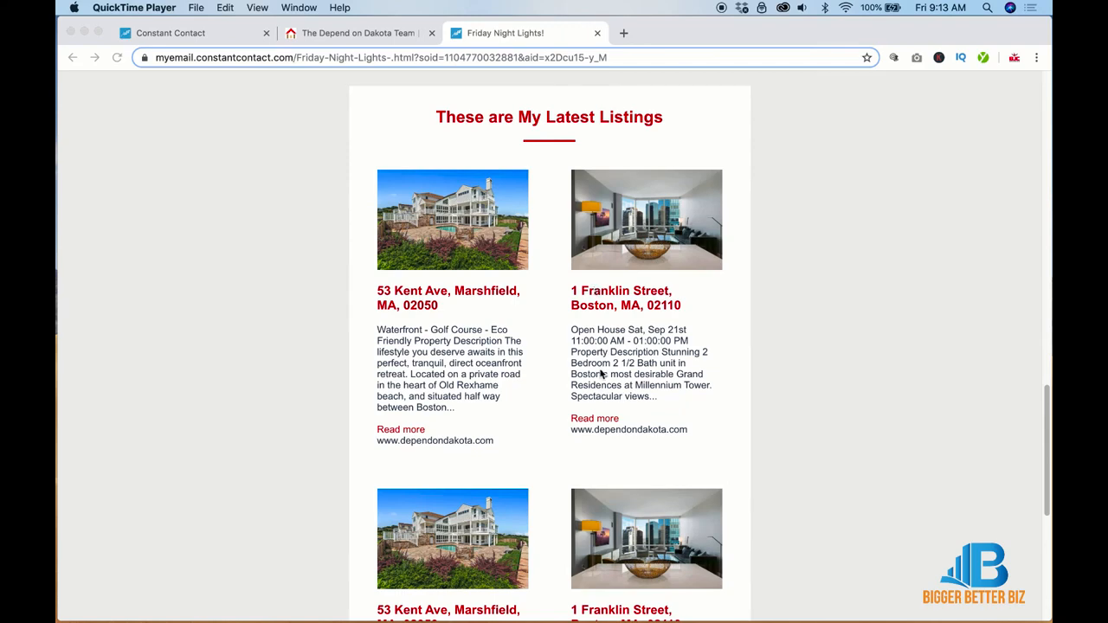
pyautogui.scroll(-5, 600, 372)
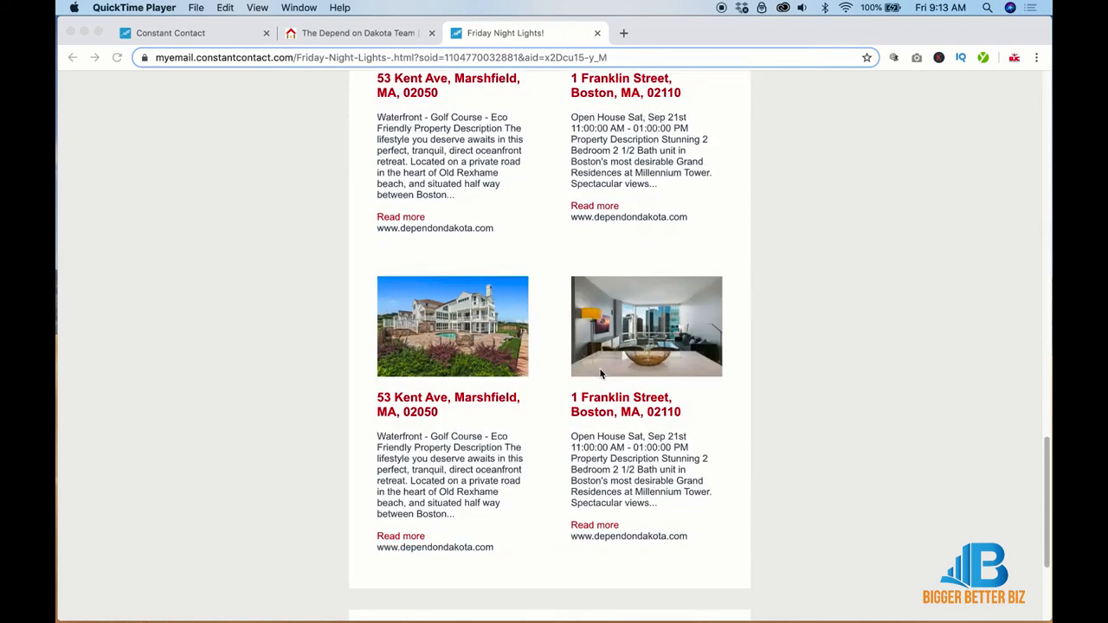
pyautogui.scroll(-5, 601, 374)
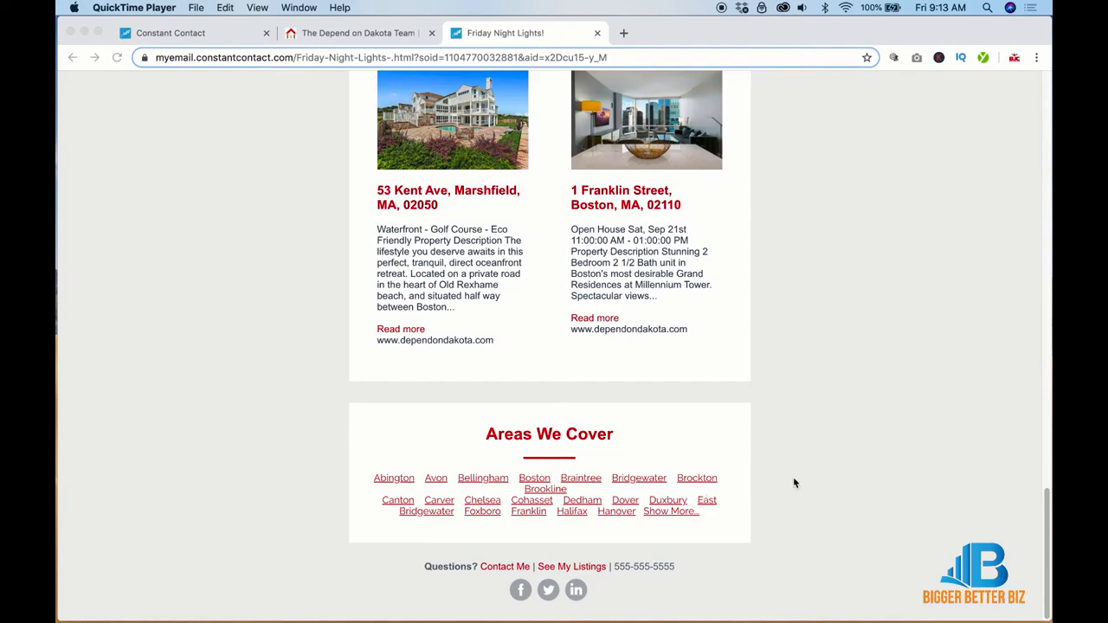
pyautogui.scroll(20, 795, 483)
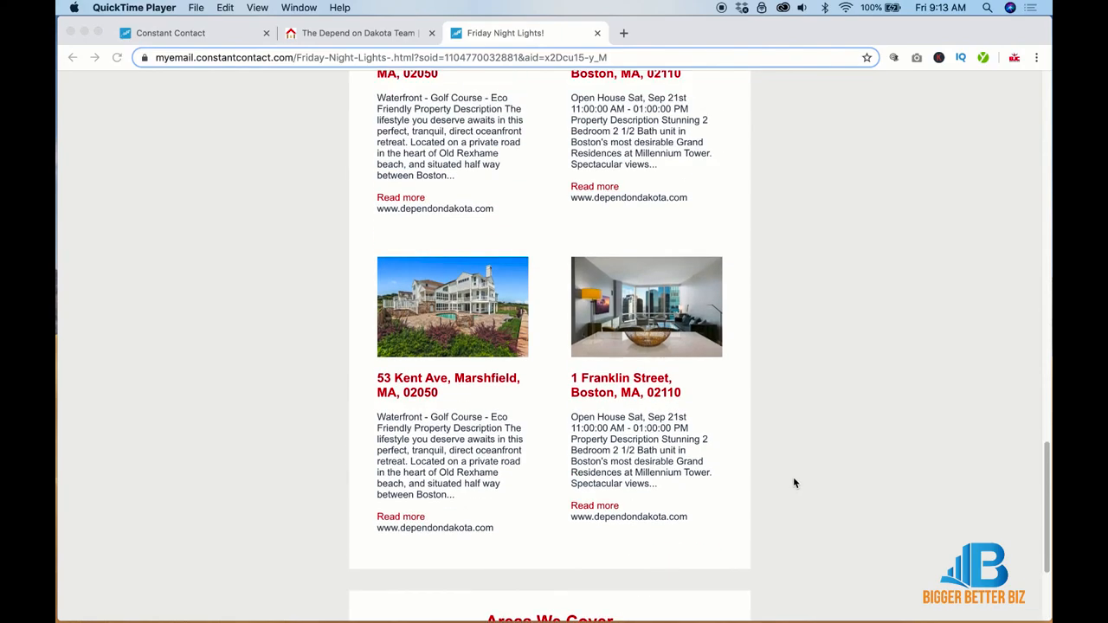
pyautogui.scroll(5, 795, 483)
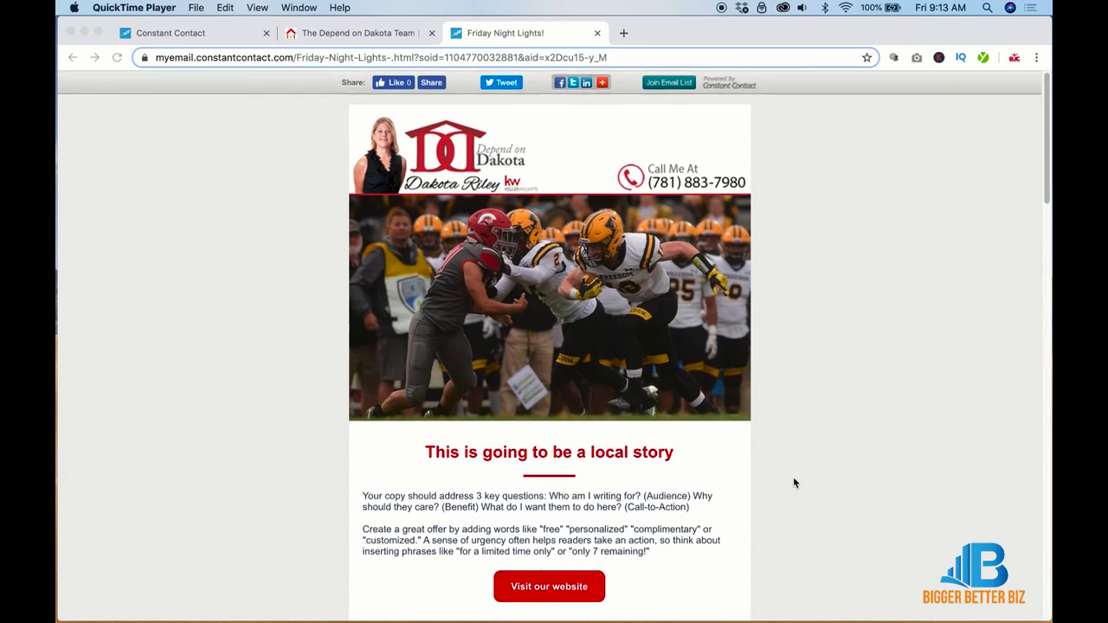